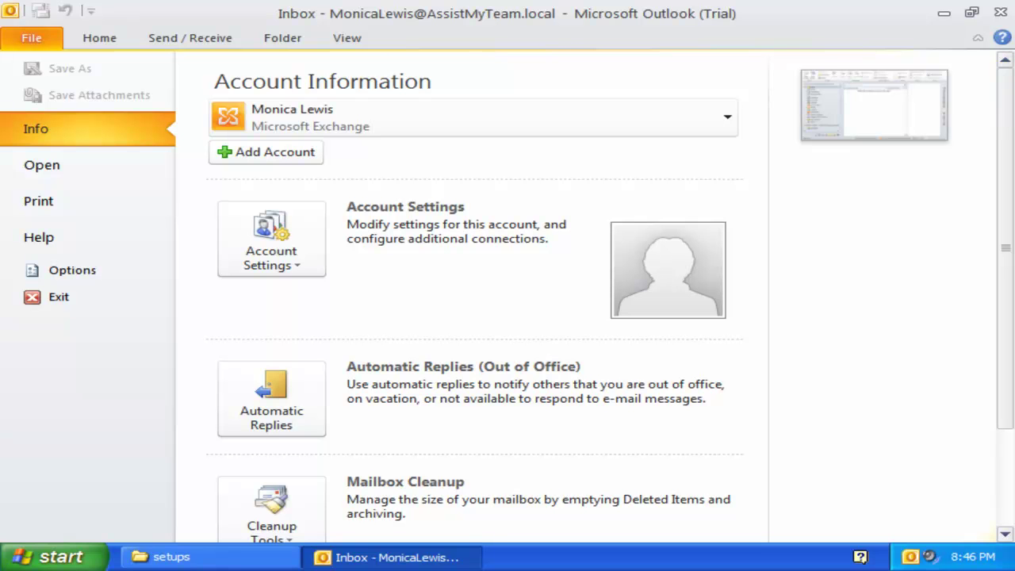
Close Outlook and switch to the setups folder window
{"action": "left_click", "coordinate": [843, 19]}
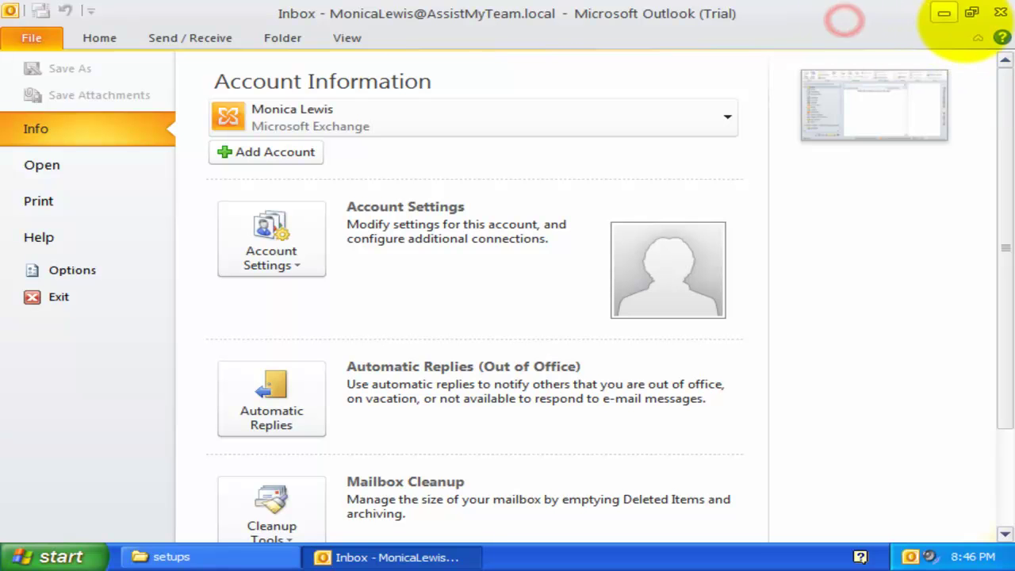
{"action": "left_click", "coordinate": [1000, 13]}
{"action": "left_click", "coordinate": [171, 557]}
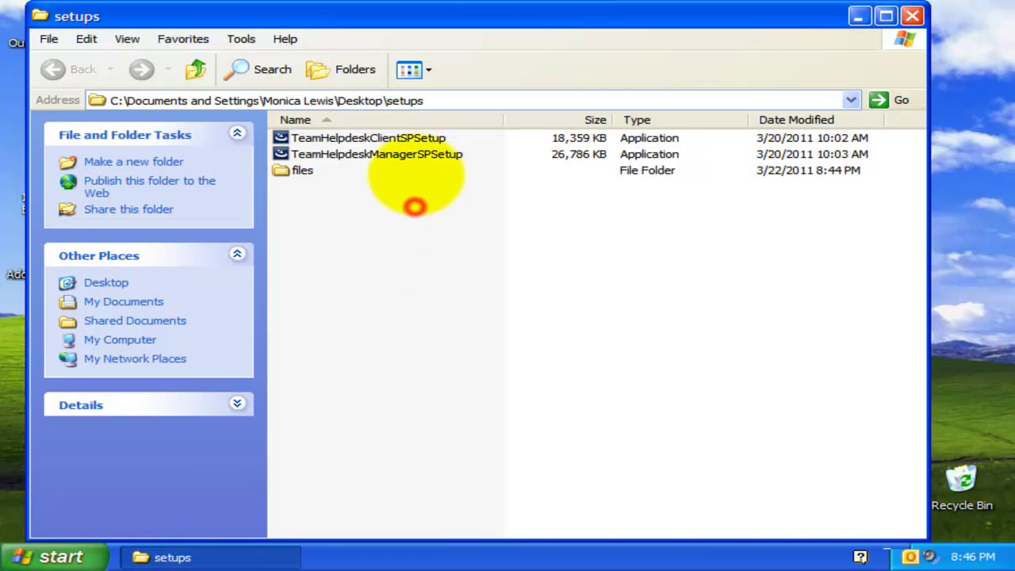
Launch the TeamHelpdeskManagerSPSetup installer and minimize the setups folder window
{"action": "left_click", "coordinate": [416, 155]}
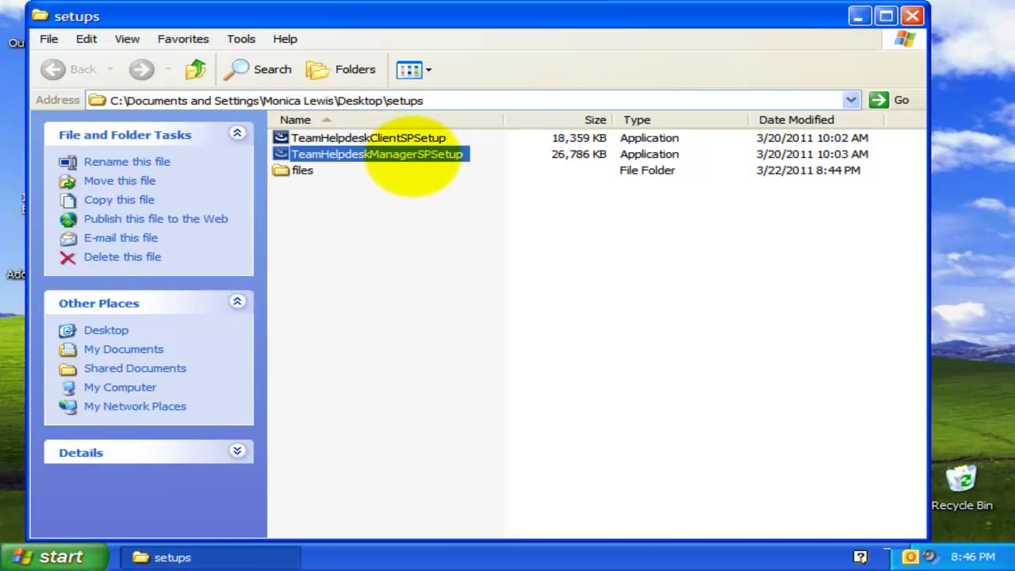
{"action": "mouse_move", "coordinate": [411, 157]}
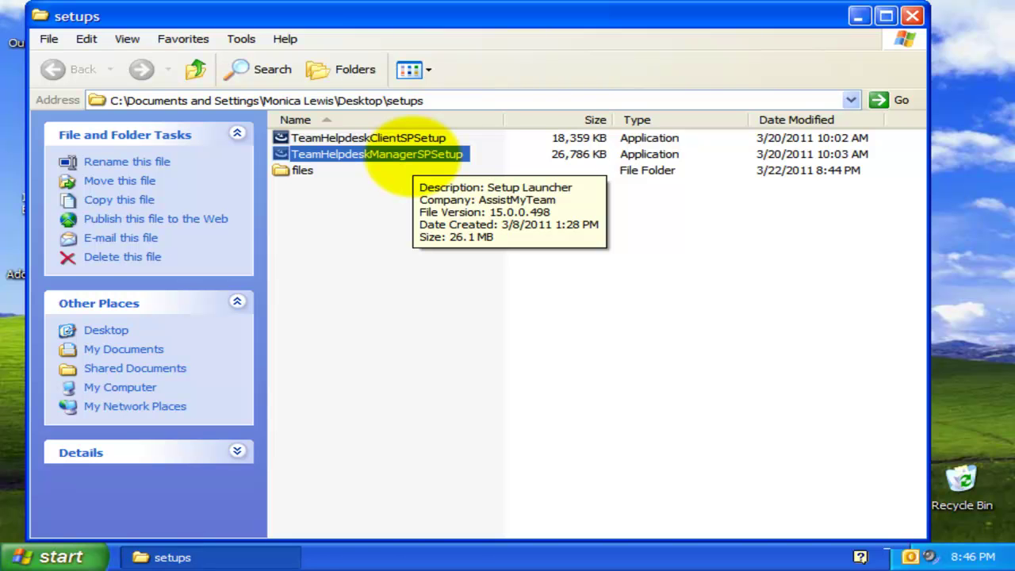
{"action": "double_click", "coordinate": [411, 156]}
{"action": "left_click", "coordinate": [858, 16]}
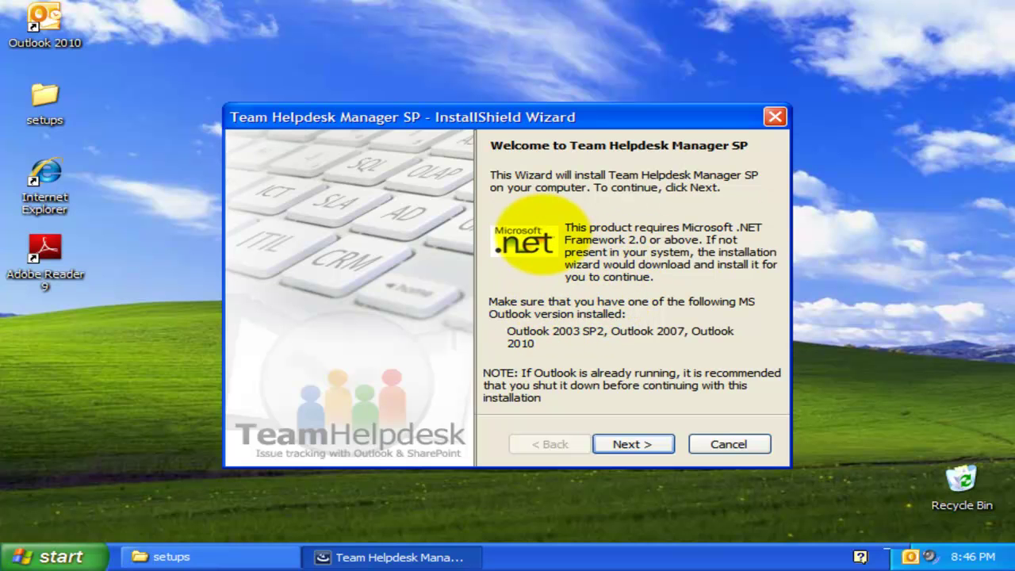
Continue past the installer's welcome page and accept English as the installation language
{"action": "left_click", "coordinate": [643, 442]}
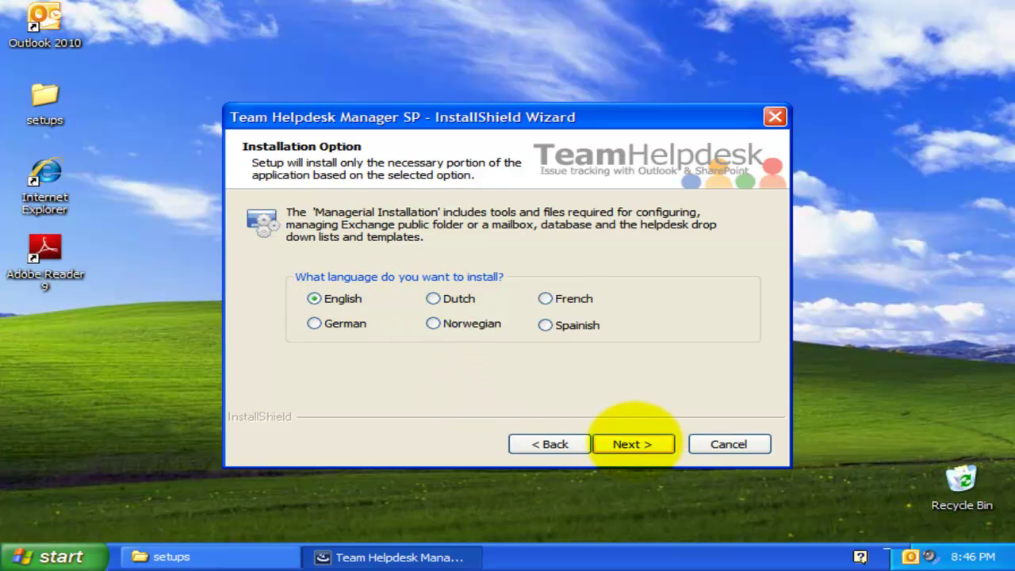
{"action": "left_click", "coordinate": [633, 442]}
{"action": "left_click", "coordinate": [644, 443]}
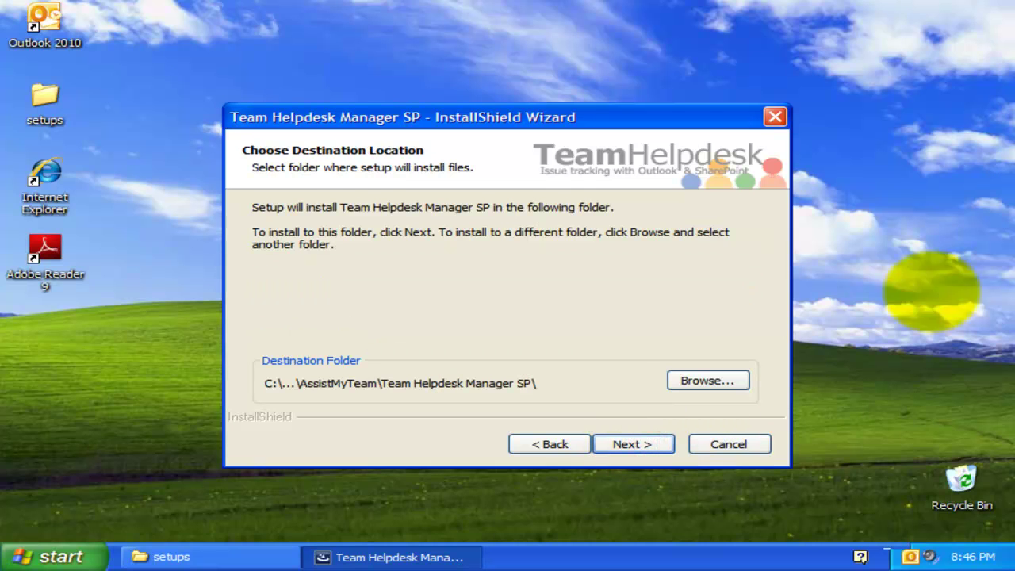
Open the installation folder selection and confirm the proposed AssistMyTeam\Team Helpdesk Manager SP path under Program Files
{"action": "left_click", "coordinate": [614, 404]}
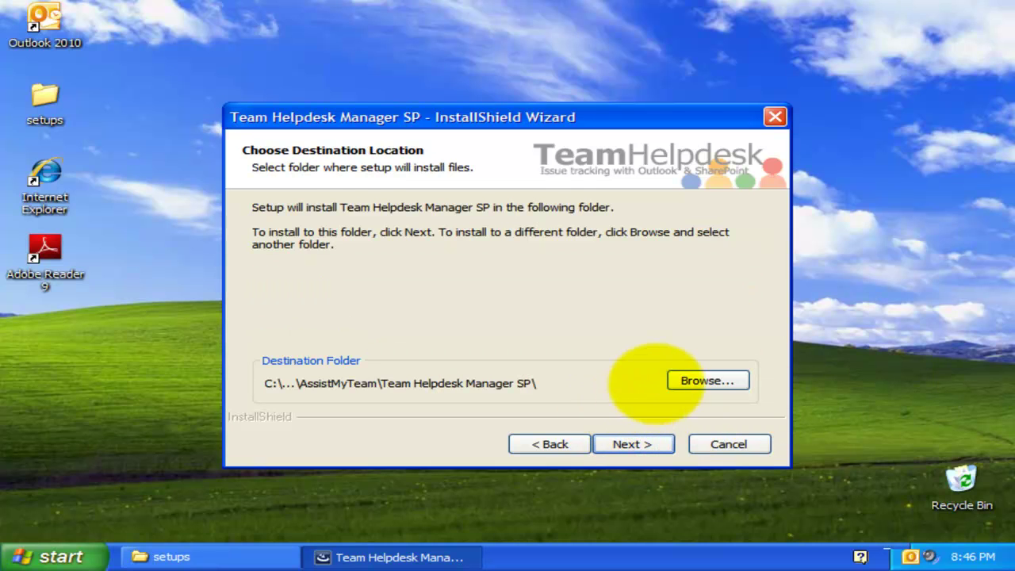
{"action": "left_click", "coordinate": [683, 380]}
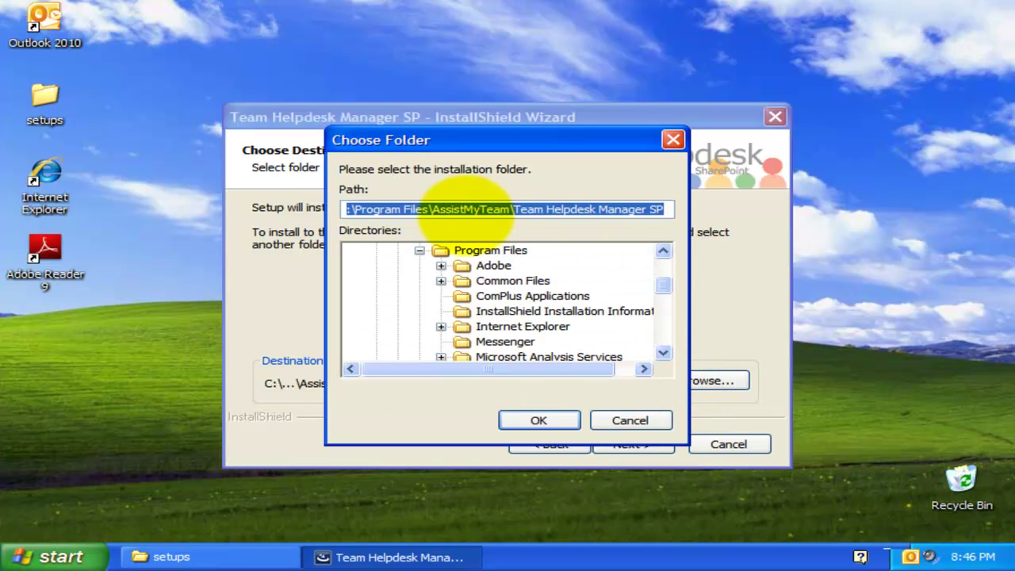
{"action": "left_click", "coordinate": [448, 209]}
{"action": "left_click", "coordinate": [547, 420]}
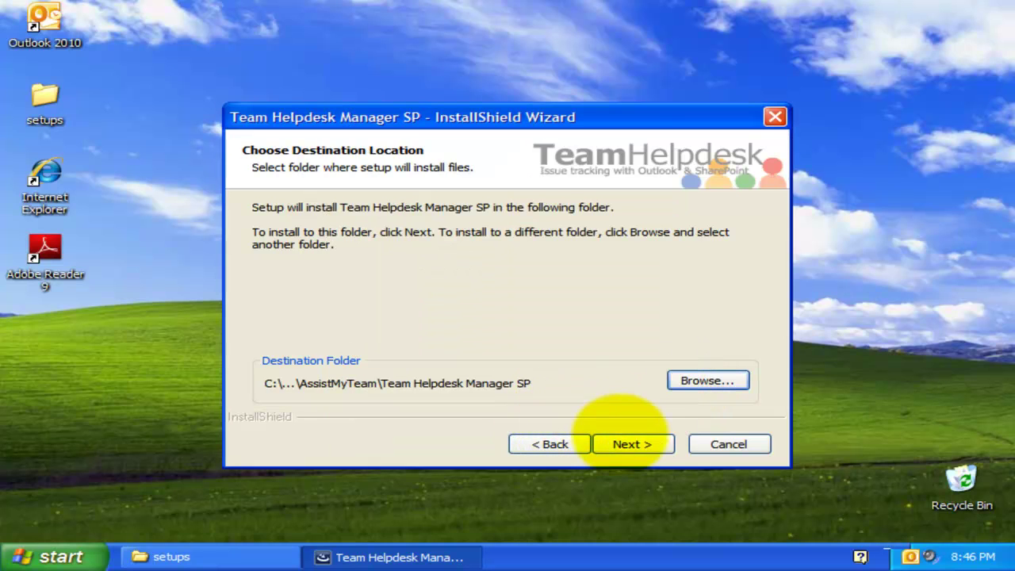
Install Team Helpdesk Manager SP and finish the installation wizard
{"action": "left_click", "coordinate": [632, 442]}
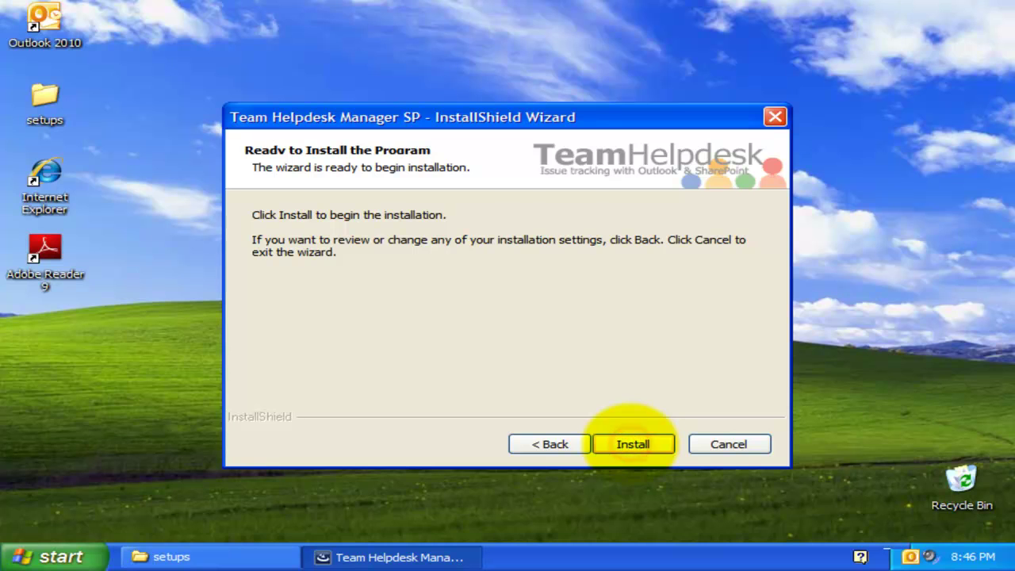
{"action": "left_click", "coordinate": [631, 442]}
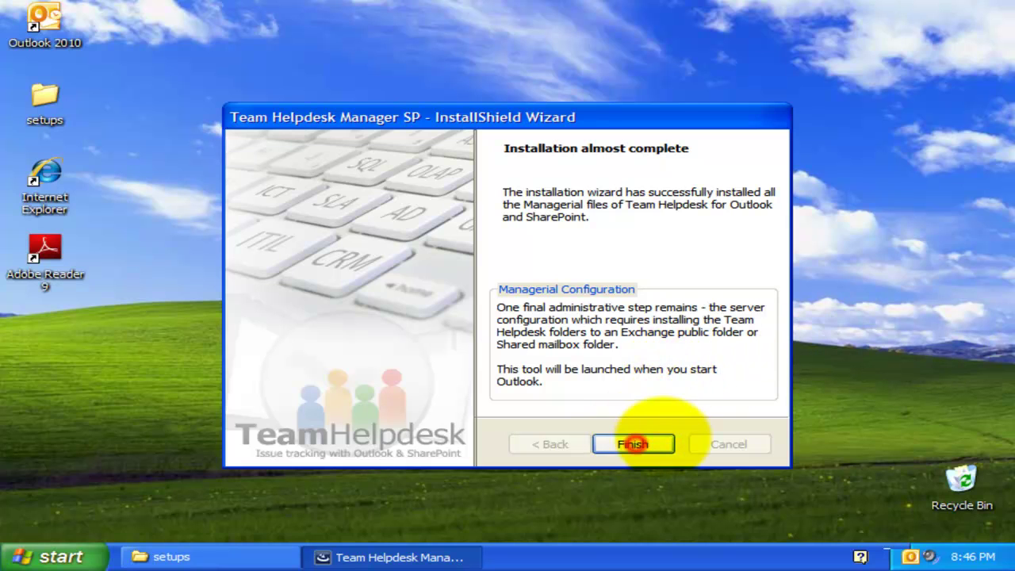
{"action": "left_click", "coordinate": [632, 444]}
Start Outlook 2010 and choose to use new Helpdesk folders for Team Helpdesk SP
{"action": "left_click", "coordinate": [358, 290]}
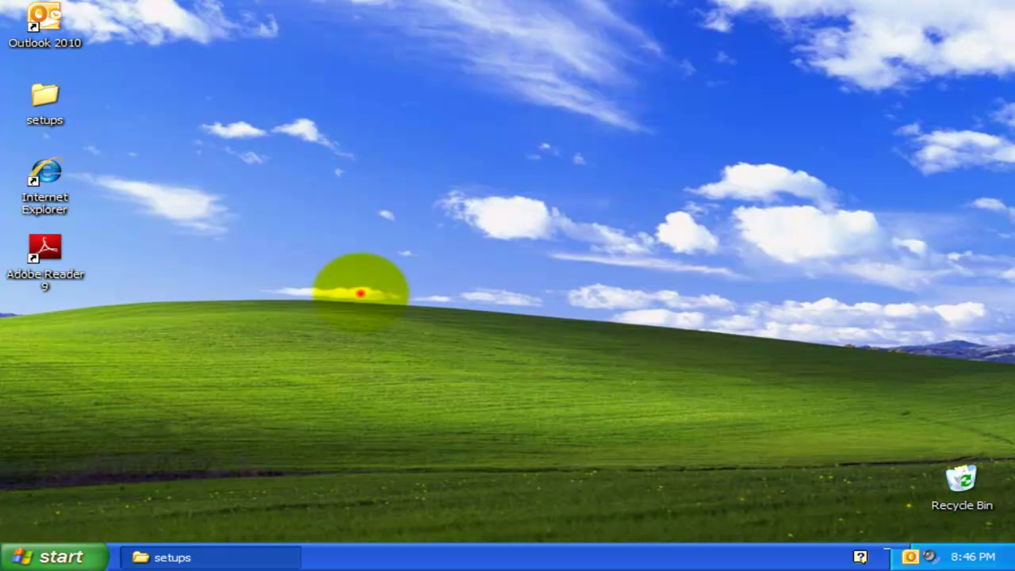
{"action": "double_click", "coordinate": [52, 25]}
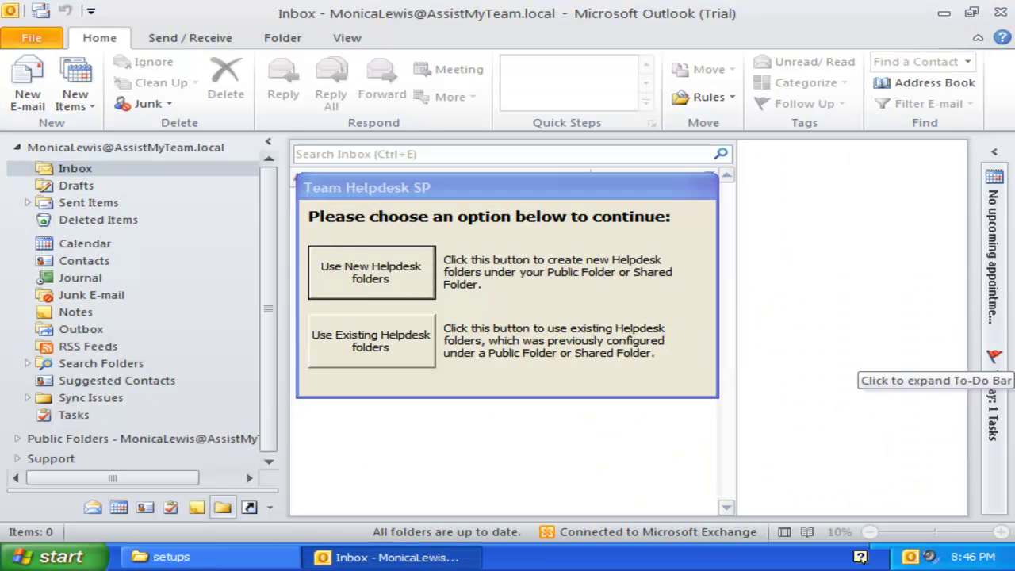
{"action": "left_click", "coordinate": [605, 181]}
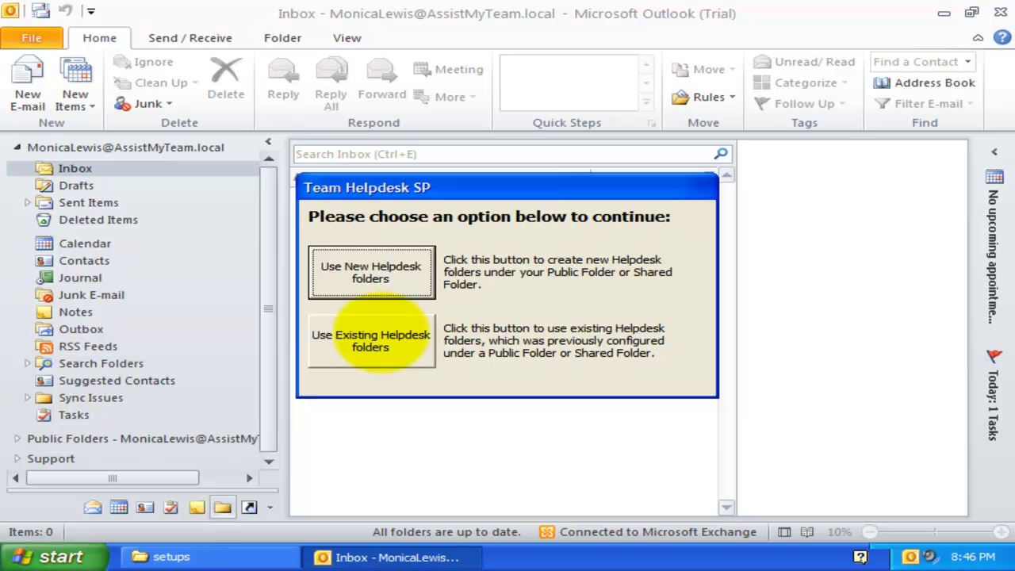
{"action": "left_click", "coordinate": [353, 334]}
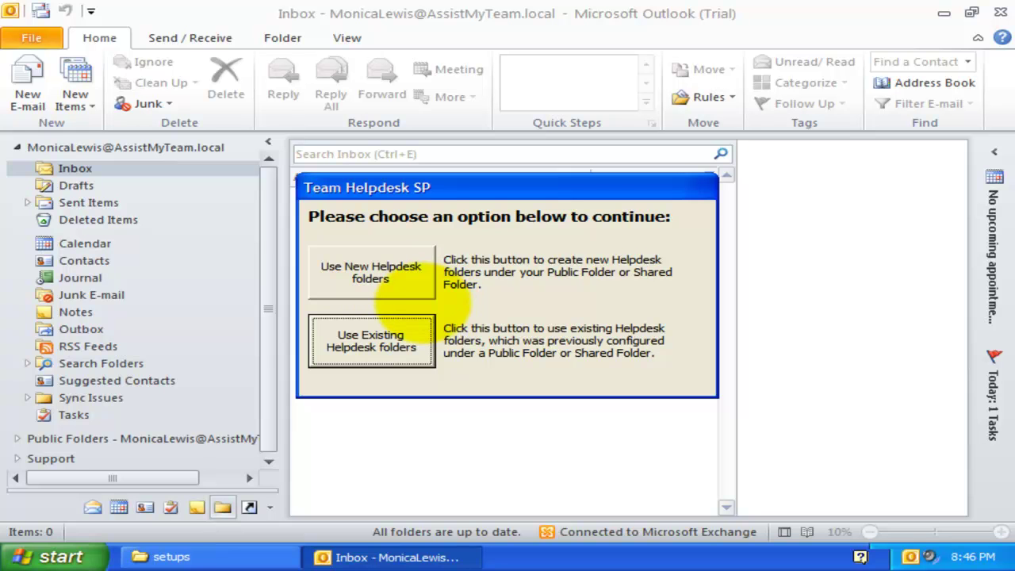
{"action": "left_click", "coordinate": [395, 269]}
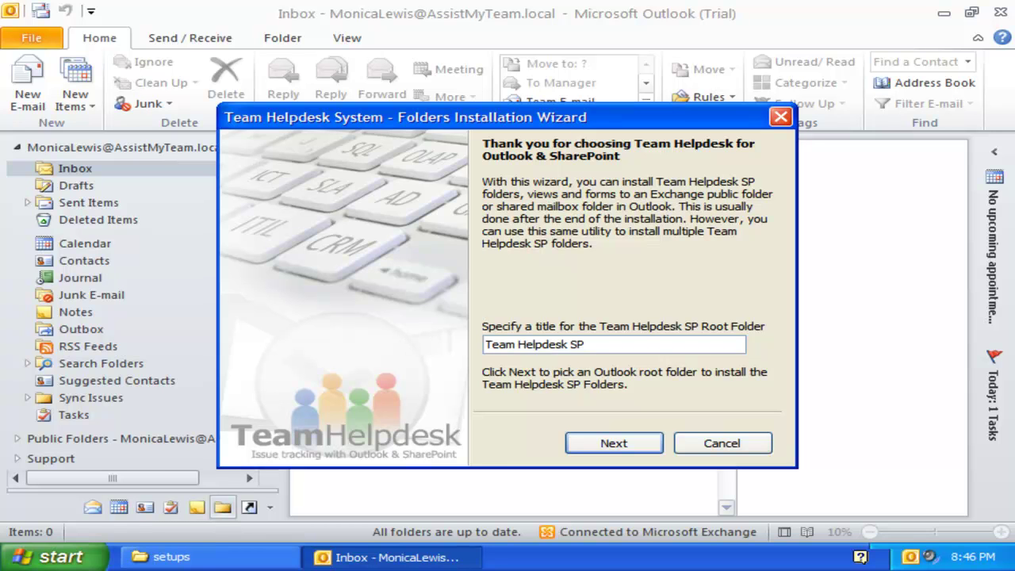
Install the Team Helpdesk SP root folder under All Public Folders and continue to the database setup
{"action": "left_click", "coordinate": [618, 442]}
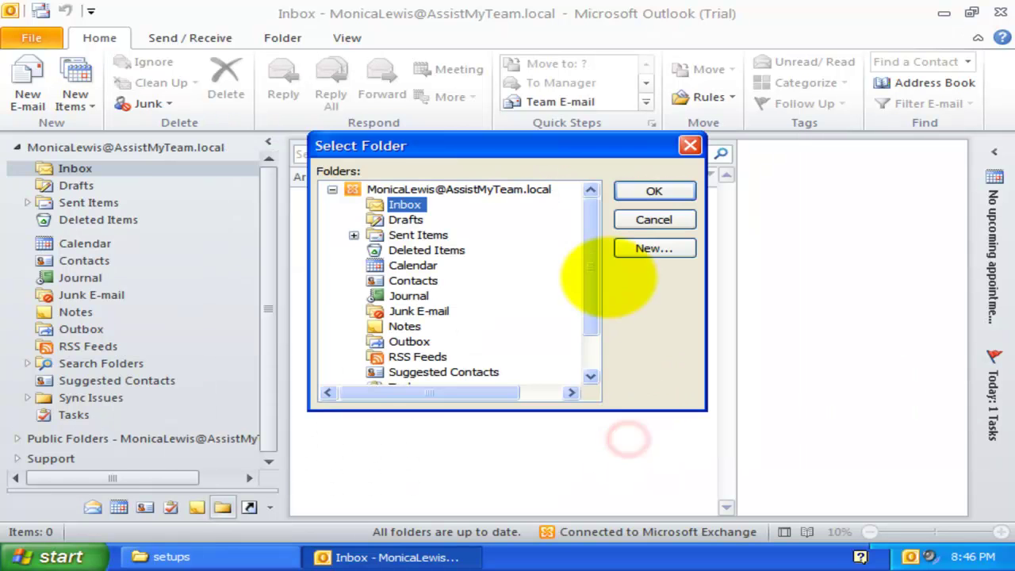
{"action": "left_click_drag", "start_coordinate": [587, 256], "coordinate": [590, 329]}
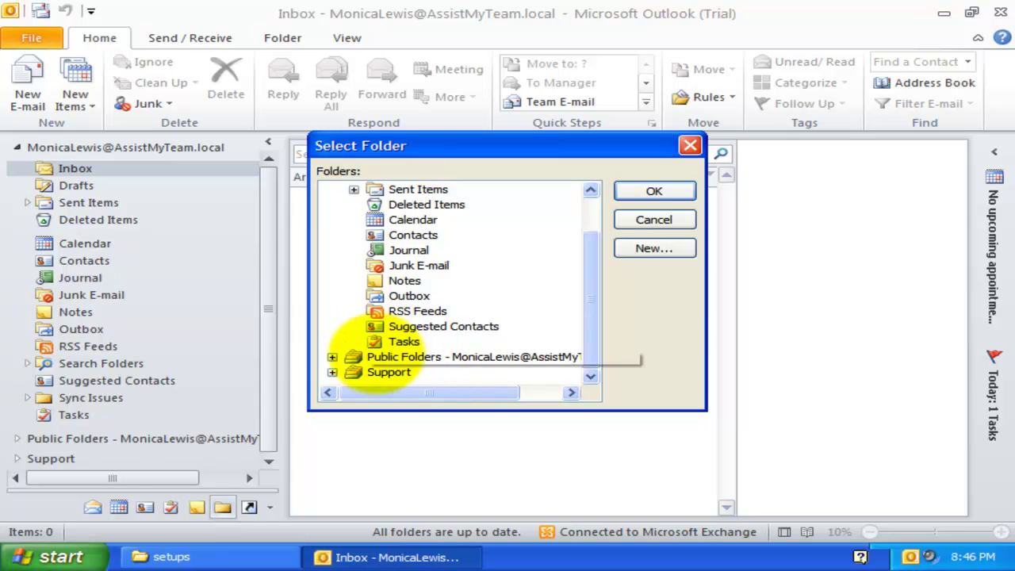
{"action": "left_click", "coordinate": [332, 357]}
{"action": "left_click", "coordinate": [353, 372]}
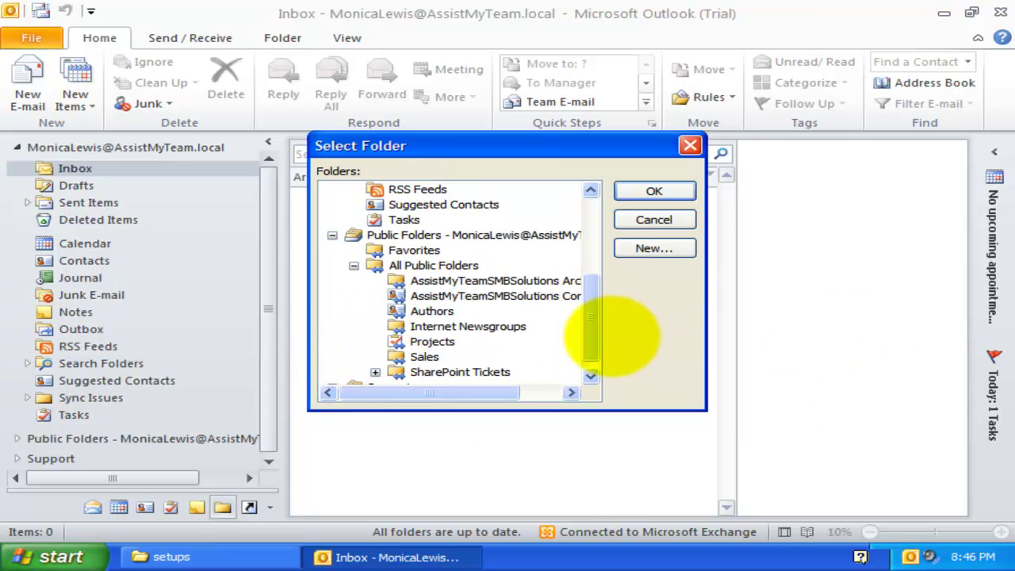
{"action": "left_click", "coordinate": [593, 339]}
{"action": "left_click", "coordinate": [444, 265]}
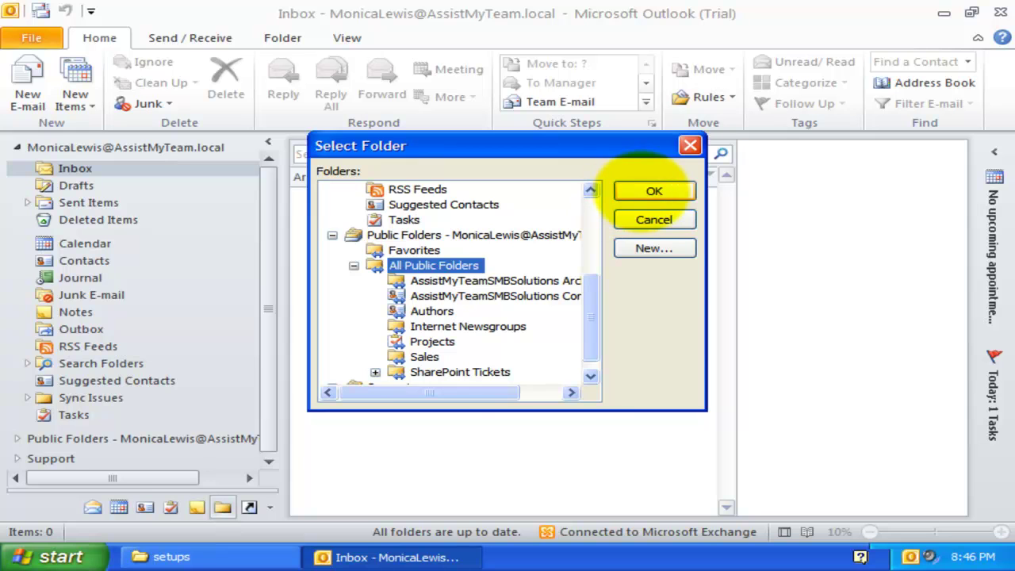
{"action": "left_click", "coordinate": [648, 191]}
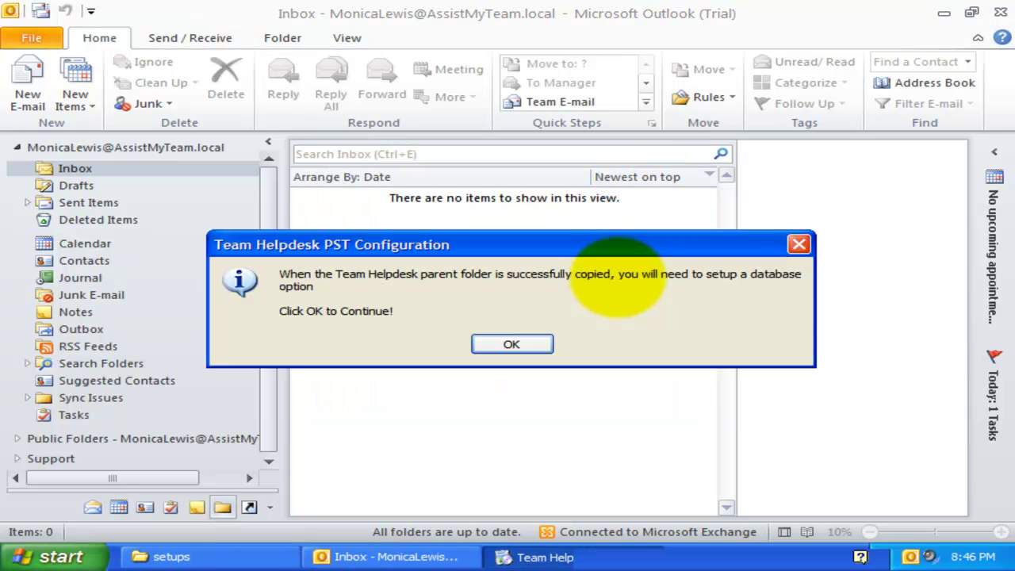
{"action": "left_click", "coordinate": [516, 344]}
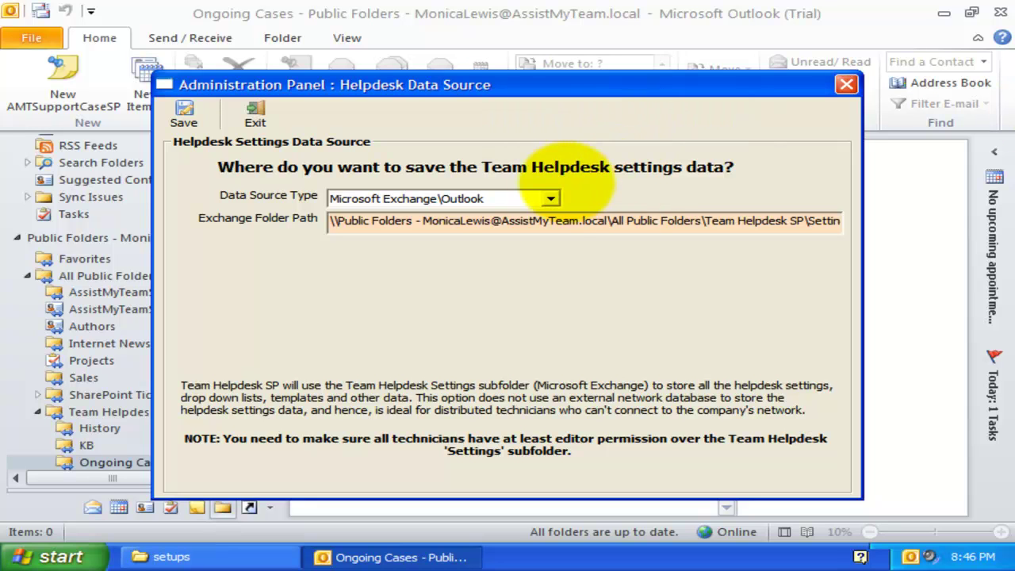
Preview the Microsoft Access and Microsoft SQL Server data source types, then return to Microsoft Exchange\Outlook
{"action": "left_click", "coordinate": [550, 197]}
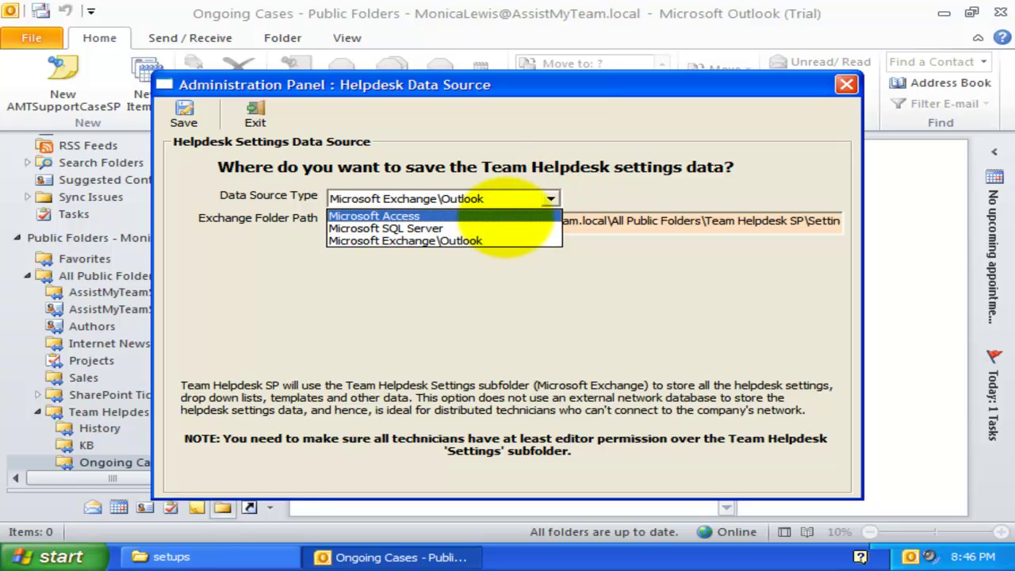
{"action": "left_click", "coordinate": [547, 216]}
{"action": "left_click", "coordinate": [550, 198]}
{"action": "left_click", "coordinate": [492, 228]}
{"action": "left_click", "coordinate": [475, 198]}
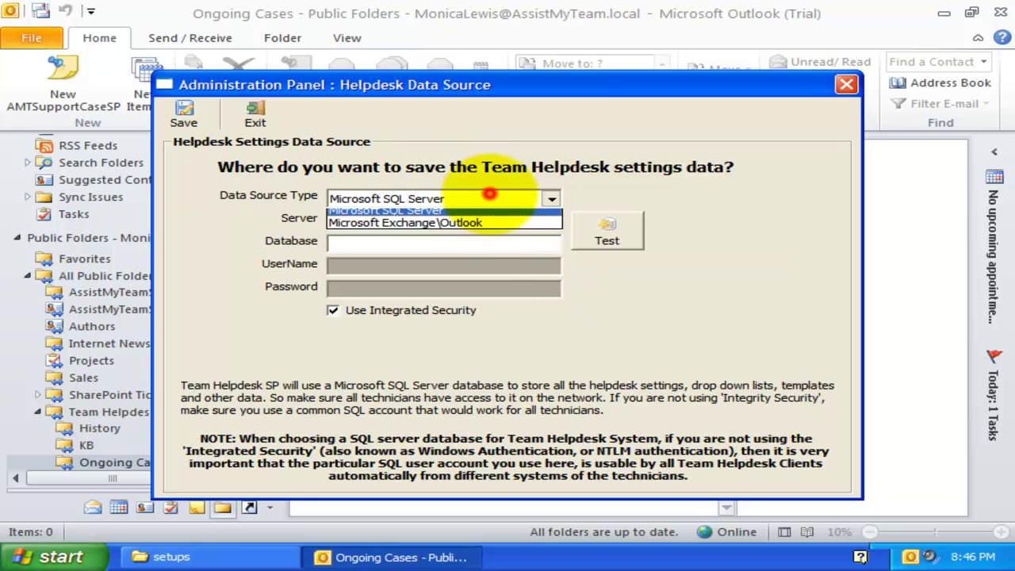
{"action": "left_click", "coordinate": [464, 230]}
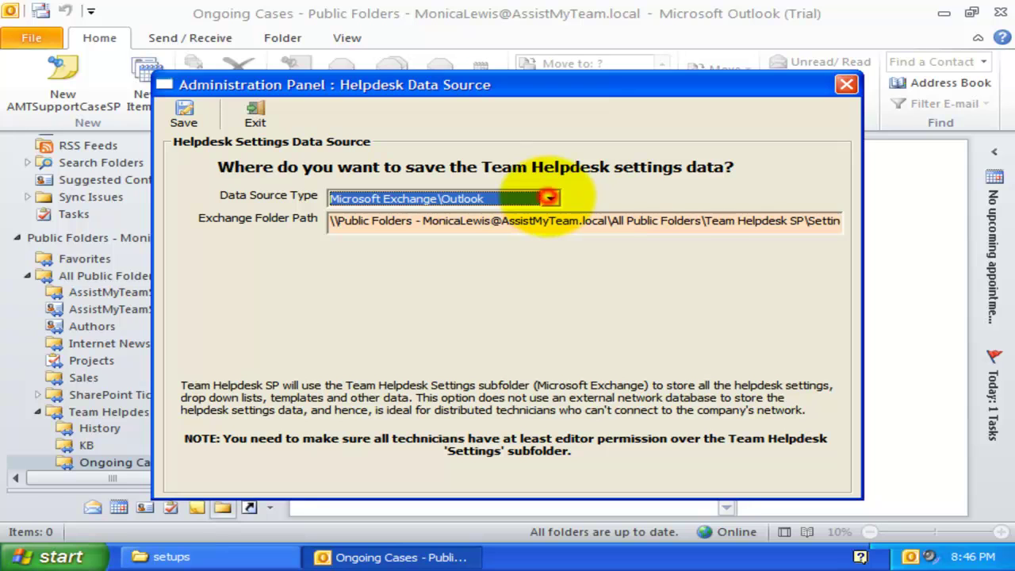
Examine the end of the Exchange folder path, highlighting its Settings subfolder
{"action": "left_click_drag", "start_coordinate": [516, 222], "coordinate": [906, 225]}
{"action": "left_click", "coordinate": [753, 222]}
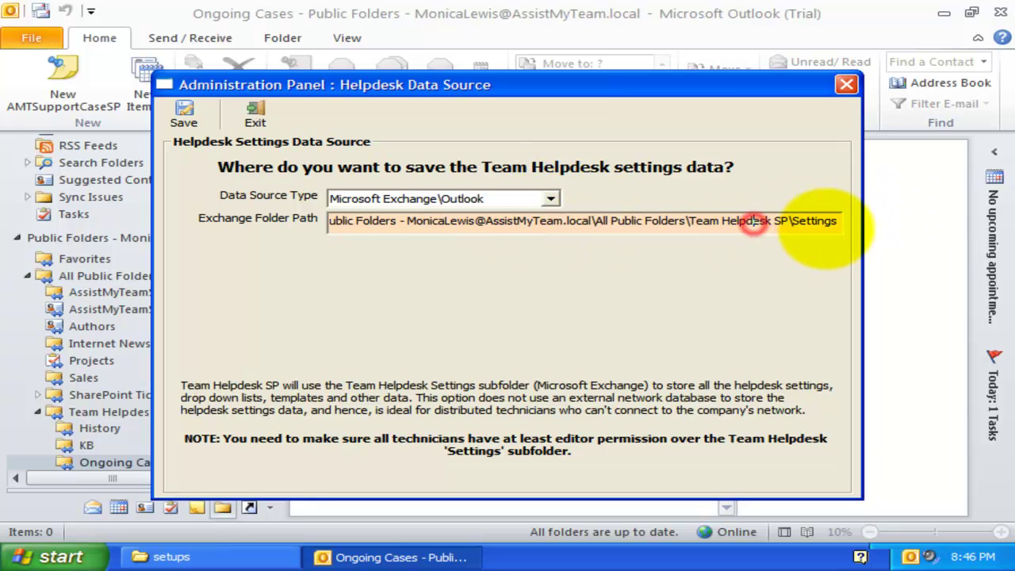
{"action": "double_click", "coordinate": [799, 221]}
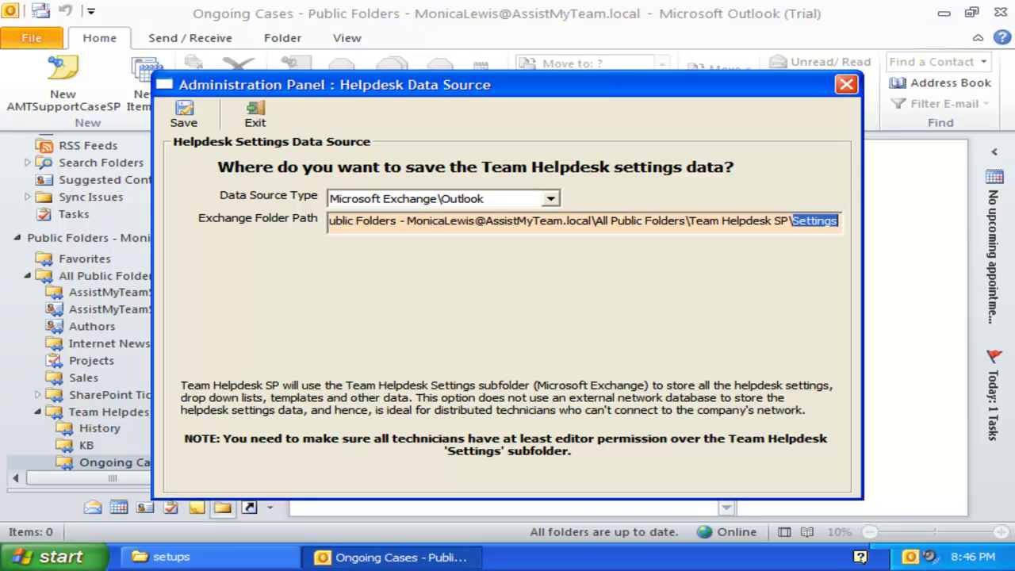
Set the data source type to Microsoft Access with the database path \\AMTServer\HelpdeskDB
{"action": "left_click", "coordinate": [528, 199]}
{"action": "left_click", "coordinate": [519, 216]}
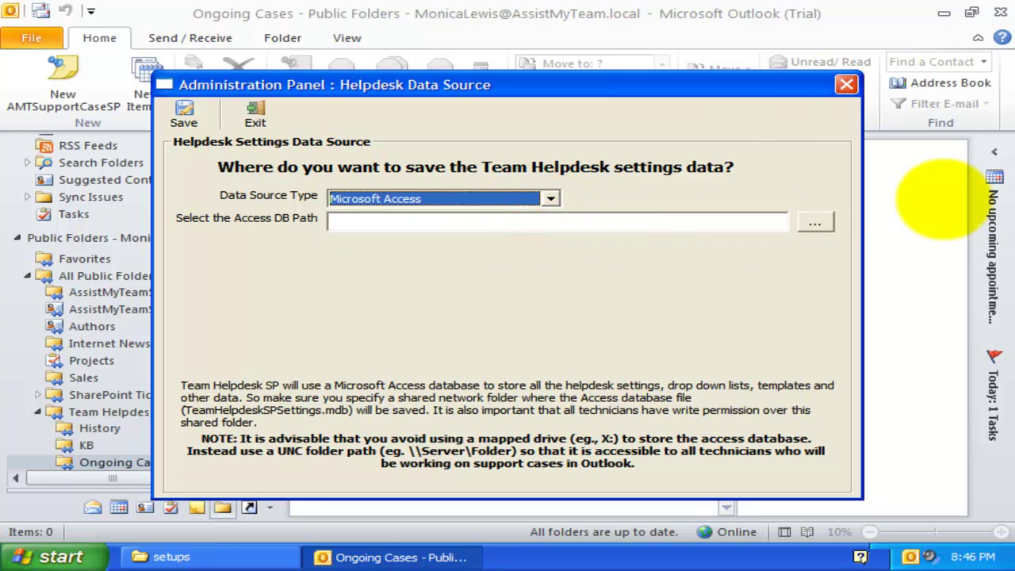
{"action": "left_click", "coordinate": [709, 223]}
{"action": "type", "text": "\\\\AMTServer\\Helpdes"}
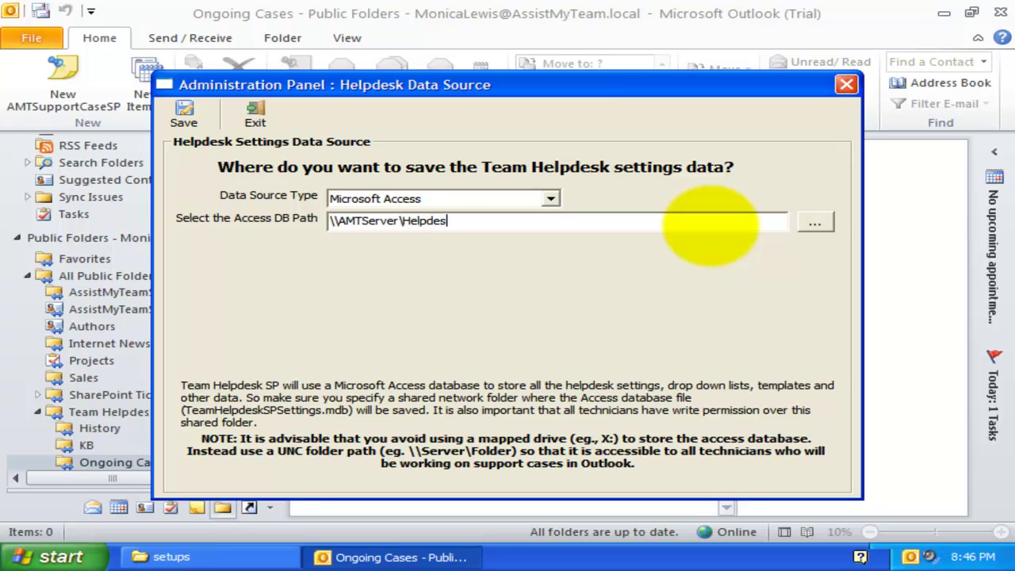
{"action": "type", "text": "kDB"}
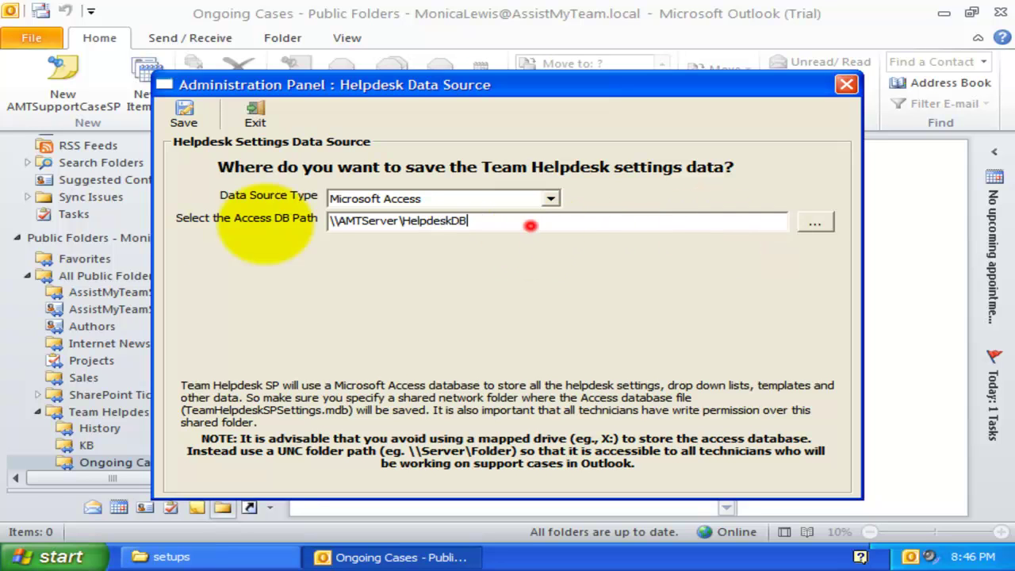
{"action": "left_click", "coordinate": [440, 311]}
Set the data source type to Microsoft SQL Server with AMTServer as the server, and review the SQL Server connection fields and note
{"action": "left_click", "coordinate": [526, 198]}
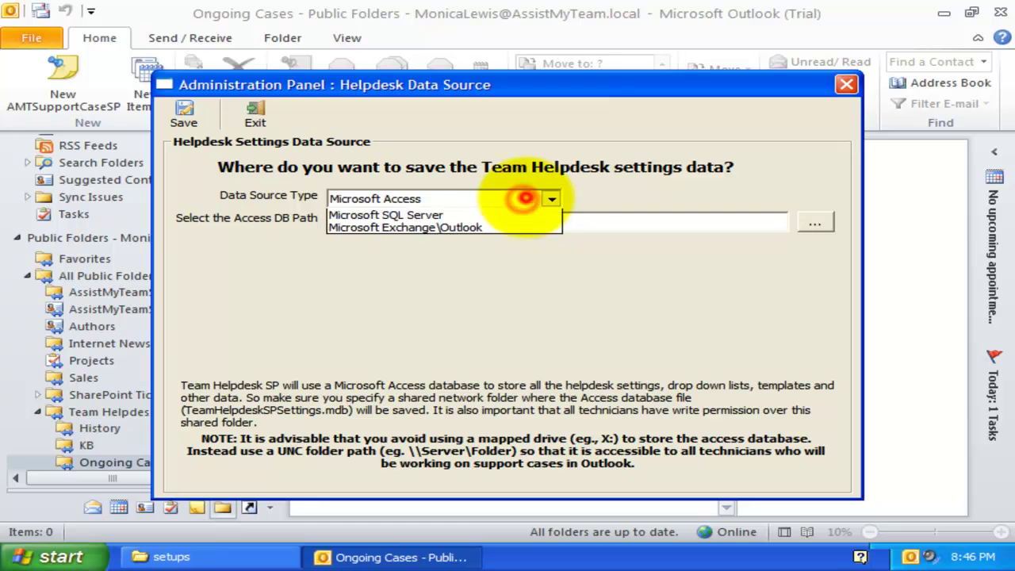
{"action": "left_click", "coordinate": [504, 228]}
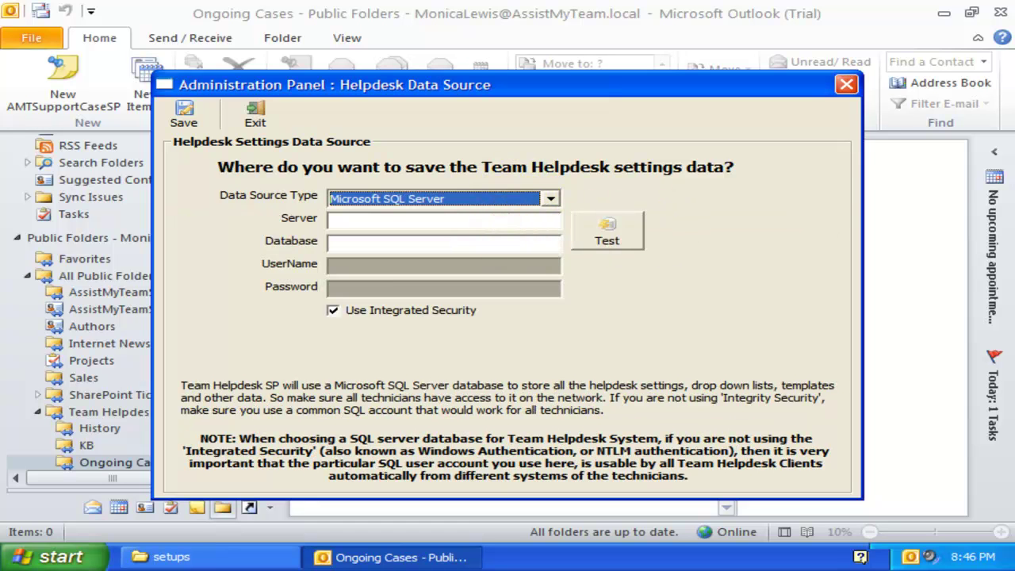
{"action": "left_click", "coordinate": [450, 221]}
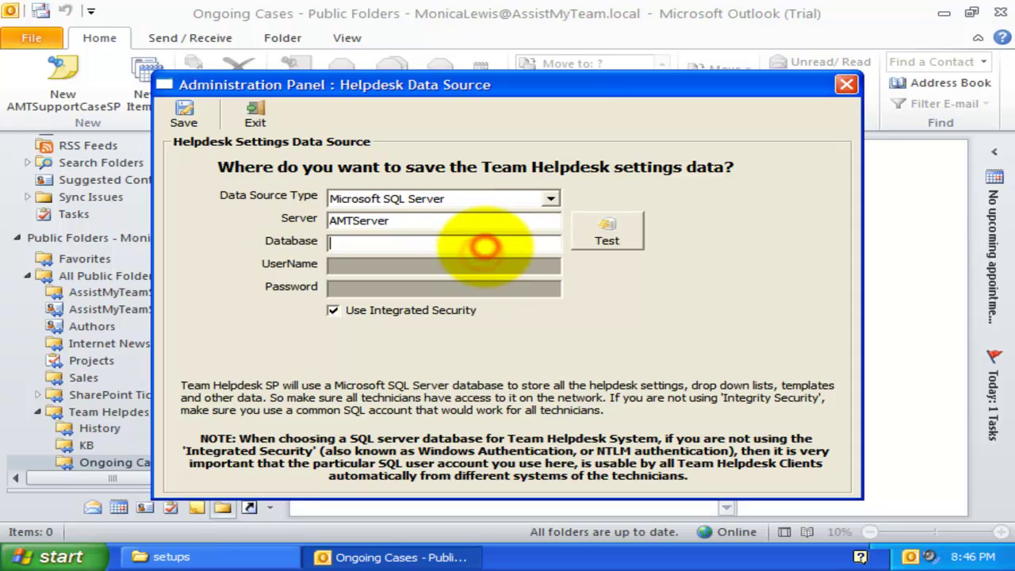
{"action": "left_click", "coordinate": [485, 246]}
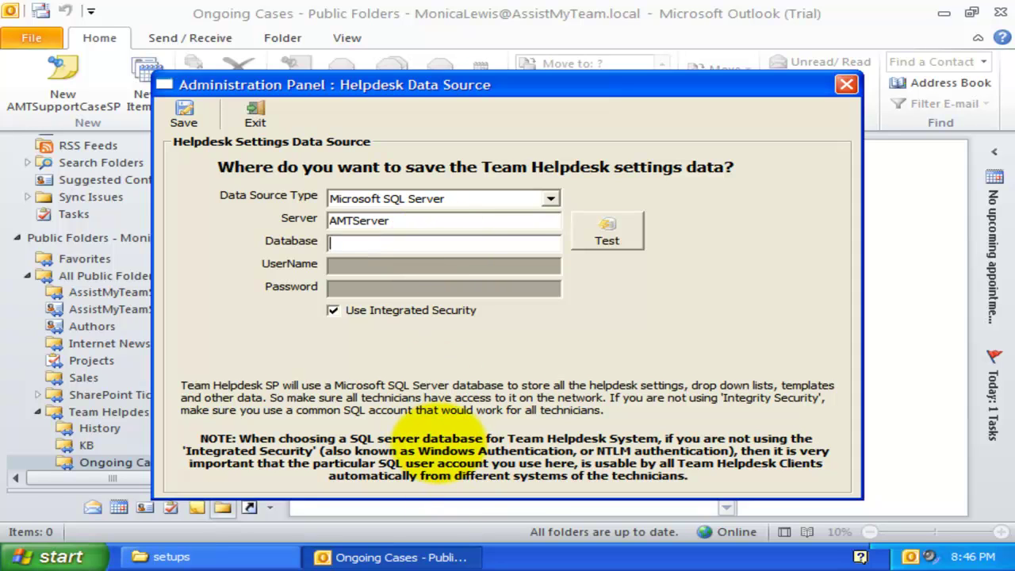
{"action": "left_click", "coordinate": [439, 443]}
Set the data source type to Microsoft Exchange\Outlook and check the Settings subfolder in the Exchange folder path
{"action": "left_click", "coordinate": [529, 199]}
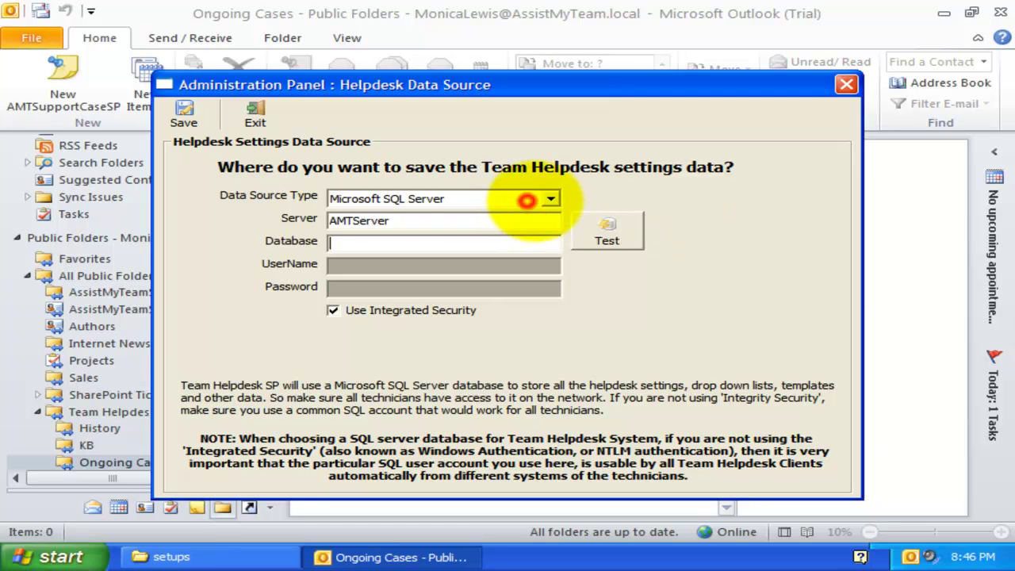
{"action": "left_click", "coordinate": [483, 240]}
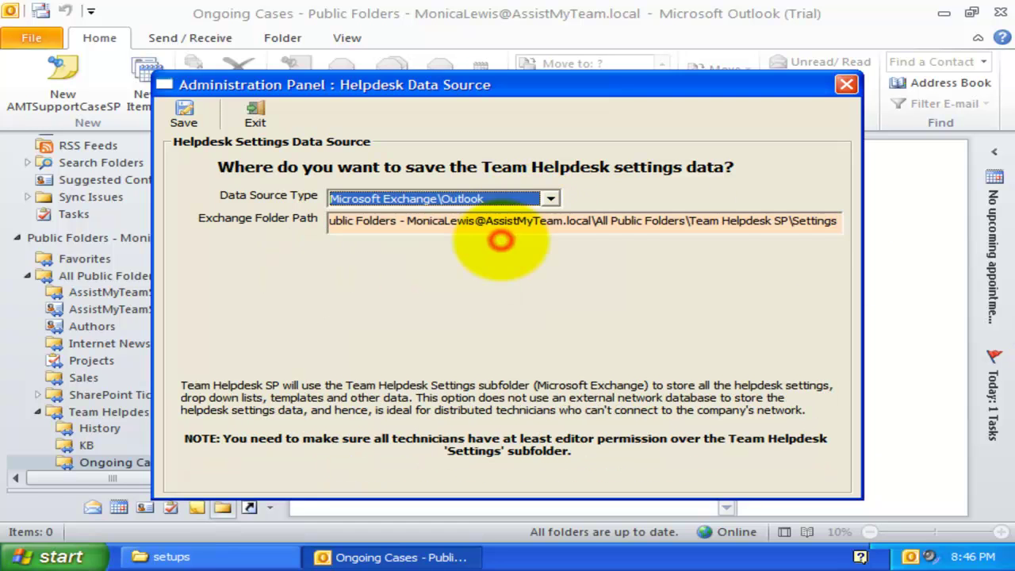
{"action": "left_click_drag", "start_coordinate": [454, 221], "coordinate": [793, 221]}
{"action": "left_click", "coordinate": [799, 220]}
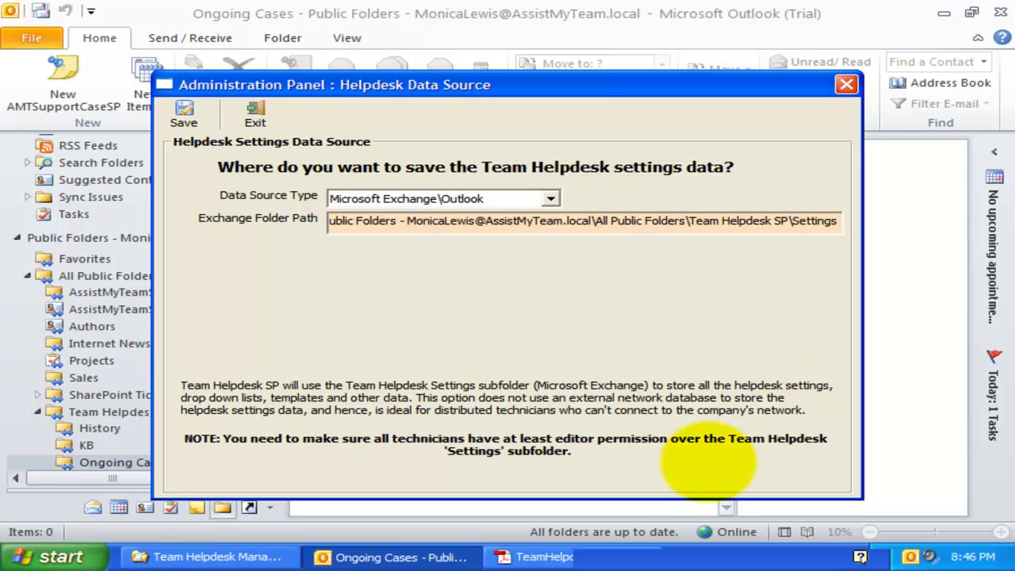
Switch to TeamHelpdeskSPHelp.pdf in Adobe Reader and read Step 9 on the Exchange, Access and SQL Server database options
{"action": "left_click", "coordinate": [571, 555]}
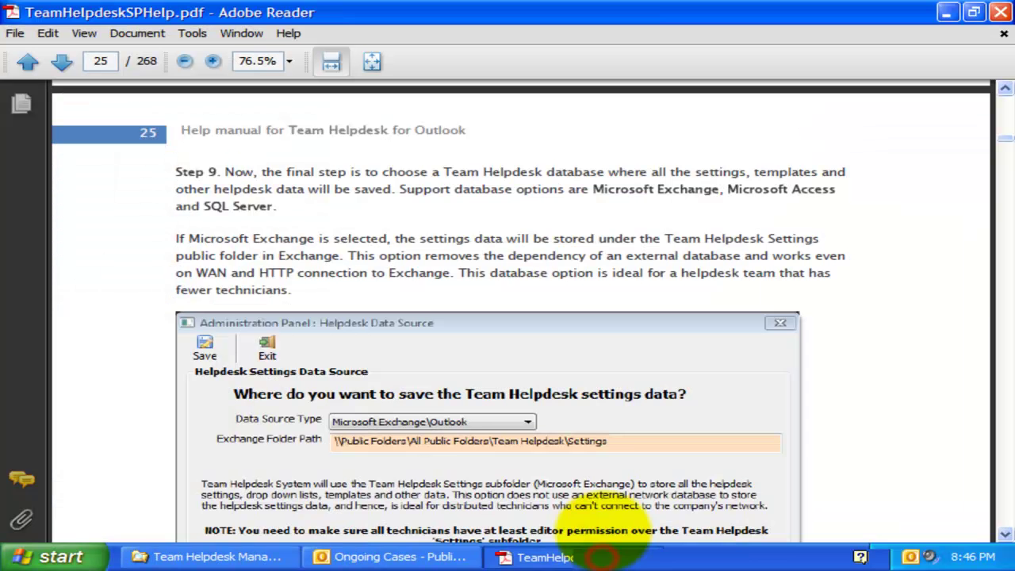
{"action": "scroll", "coordinate": [590, 238], "scroll_direction": "down", "scroll_amount": 3}
{"action": "scroll", "coordinate": [586, 238], "scroll_direction": "down", "scroll_amount": 6}
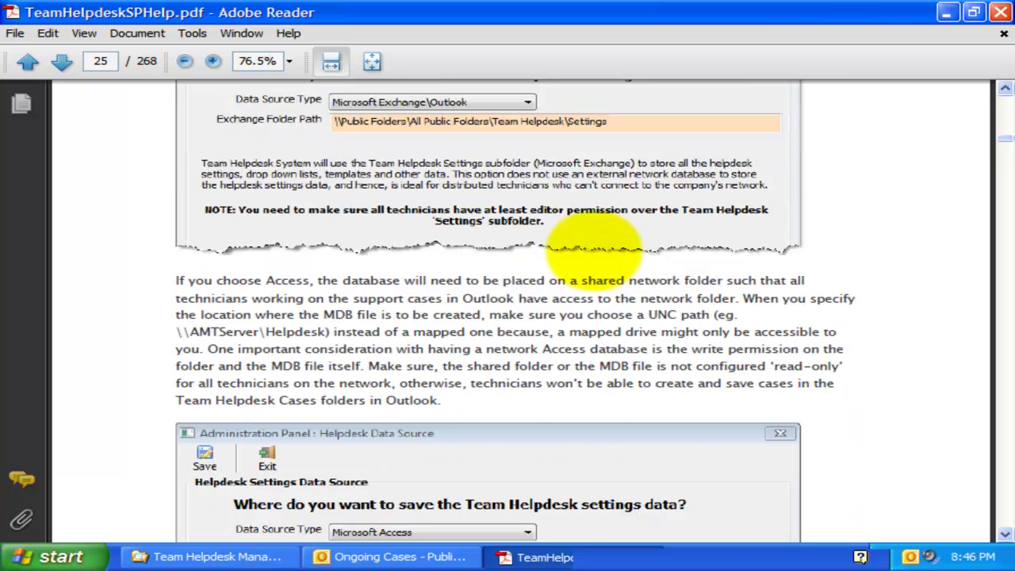
{"action": "left_click_drag", "start_coordinate": [317, 189], "coordinate": [542, 292]}
{"action": "scroll", "coordinate": [474, 311], "scroll_direction": "down", "scroll_amount": 13}
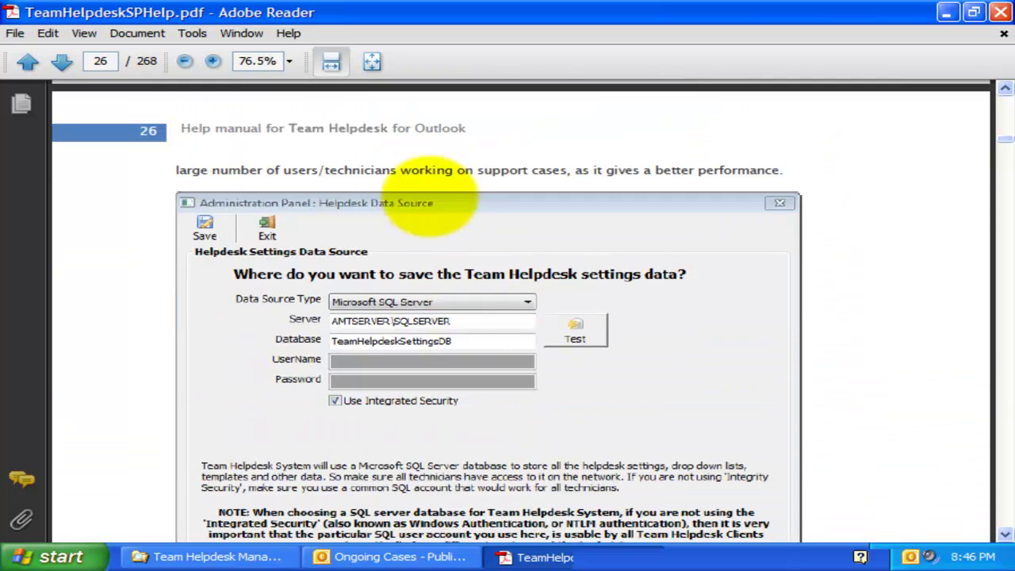
{"action": "scroll", "coordinate": [431, 214], "scroll_direction": "down", "scroll_amount": 6}
{"action": "scroll", "coordinate": [440, 195], "scroll_direction": "down", "scroll_amount": 6}
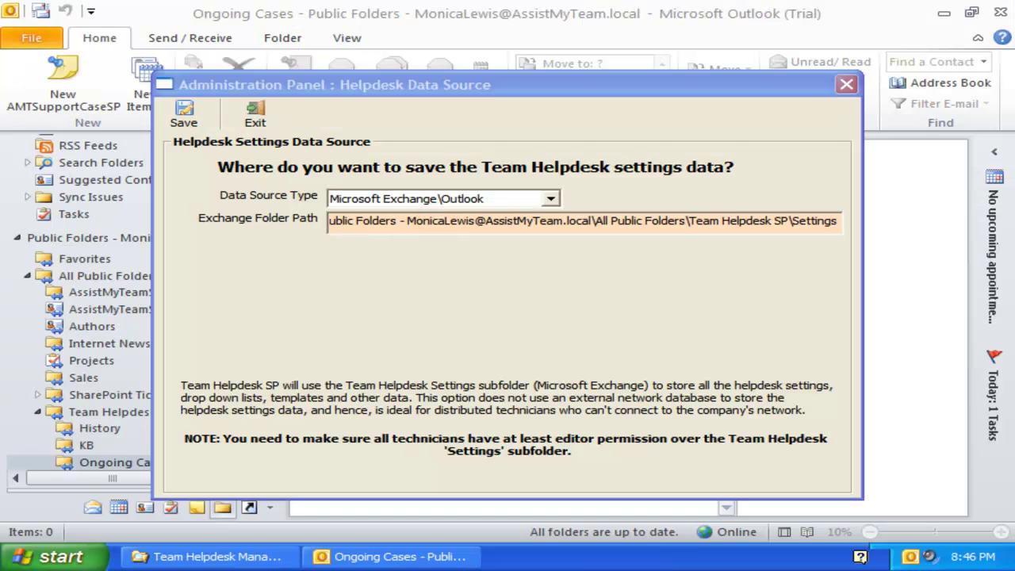
Save the helpdesk data source settings in Outlook and exit the Demo Cases dialog without loading any demo cases
{"action": "left_click", "coordinate": [438, 319]}
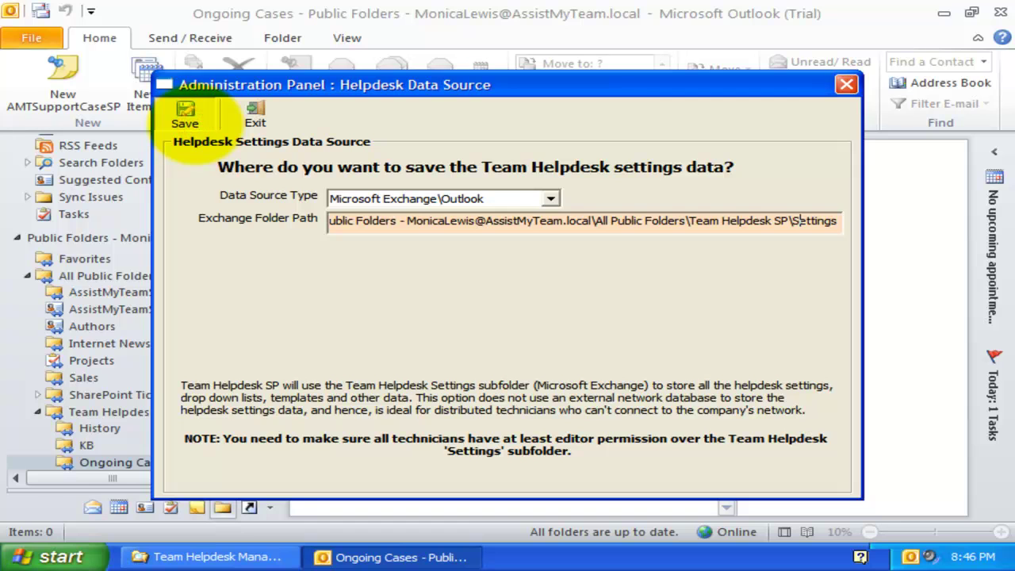
{"action": "left_click", "coordinate": [185, 115]}
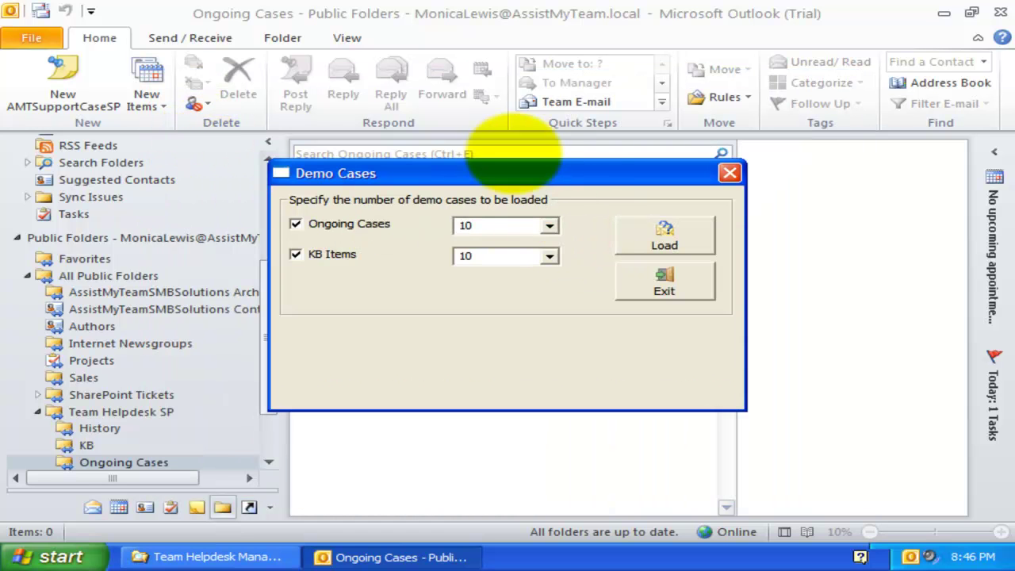
{"action": "left_click", "coordinate": [674, 310]}
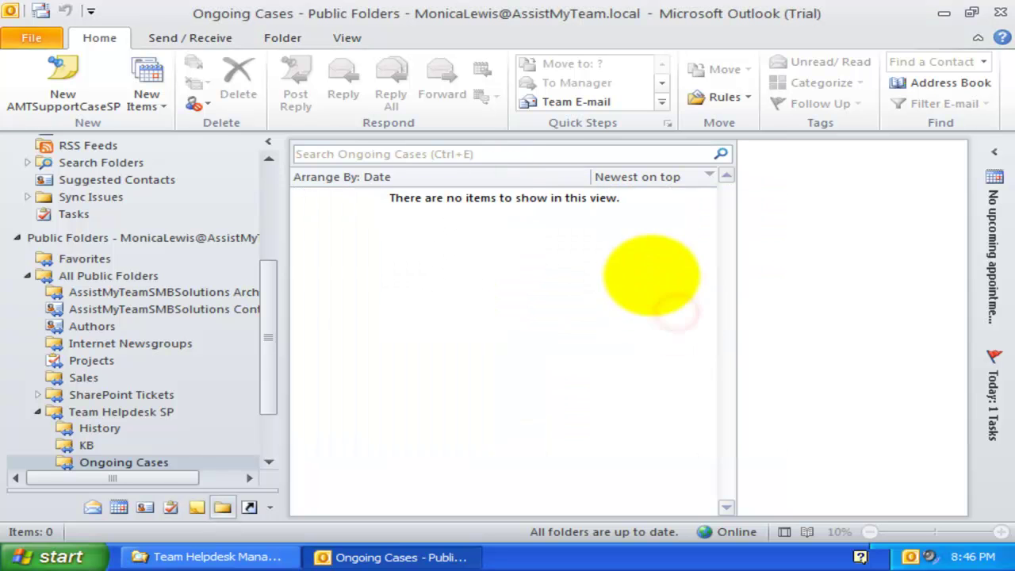
Examine the Ongoing Cases folder's permission levels and the help manual's table of permissions required for each helpdesk folder
{"action": "left_click", "coordinate": [267, 437]}
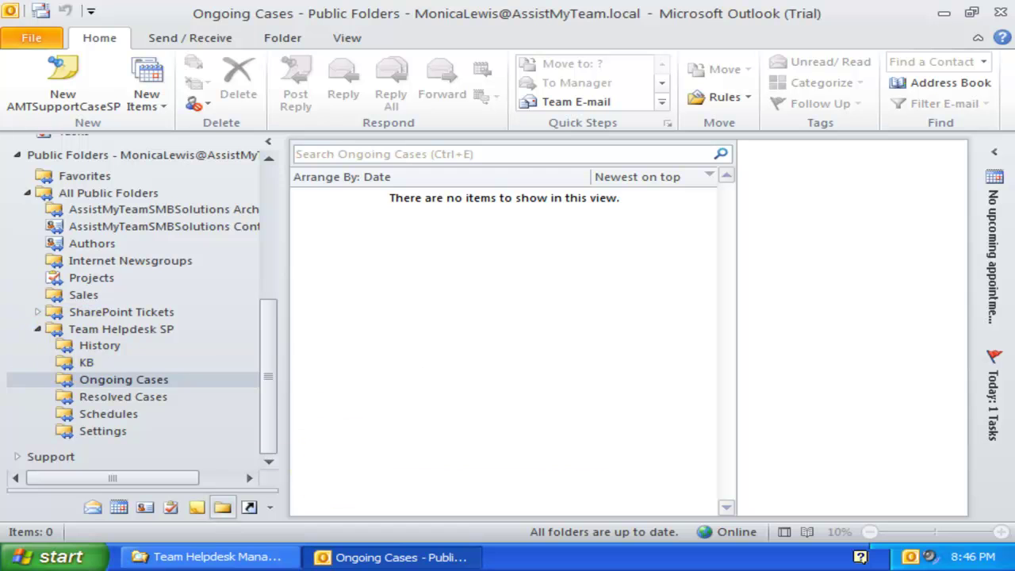
{"action": "right_click", "coordinate": [126, 379]}
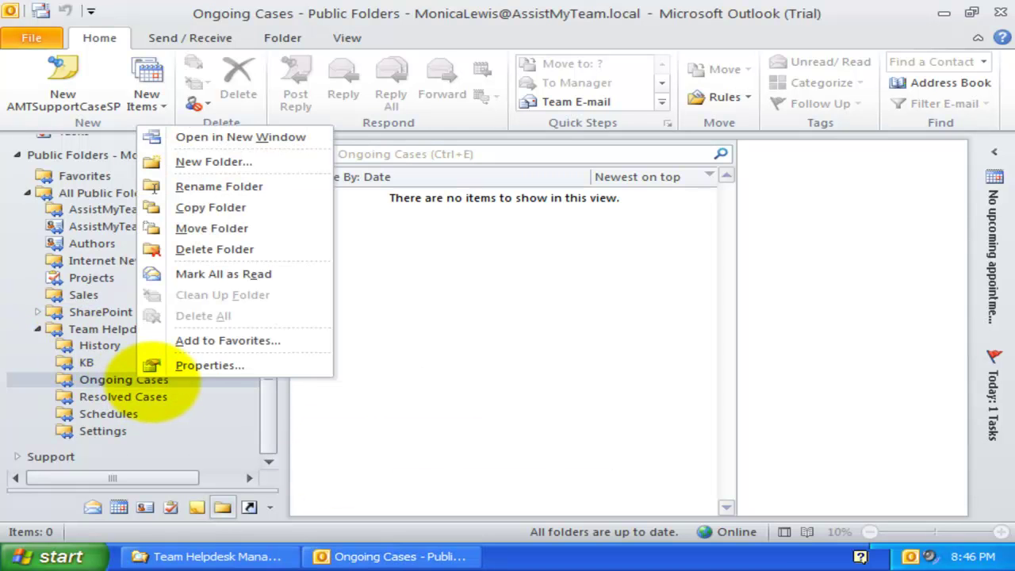
{"action": "left_click", "coordinate": [171, 363]}
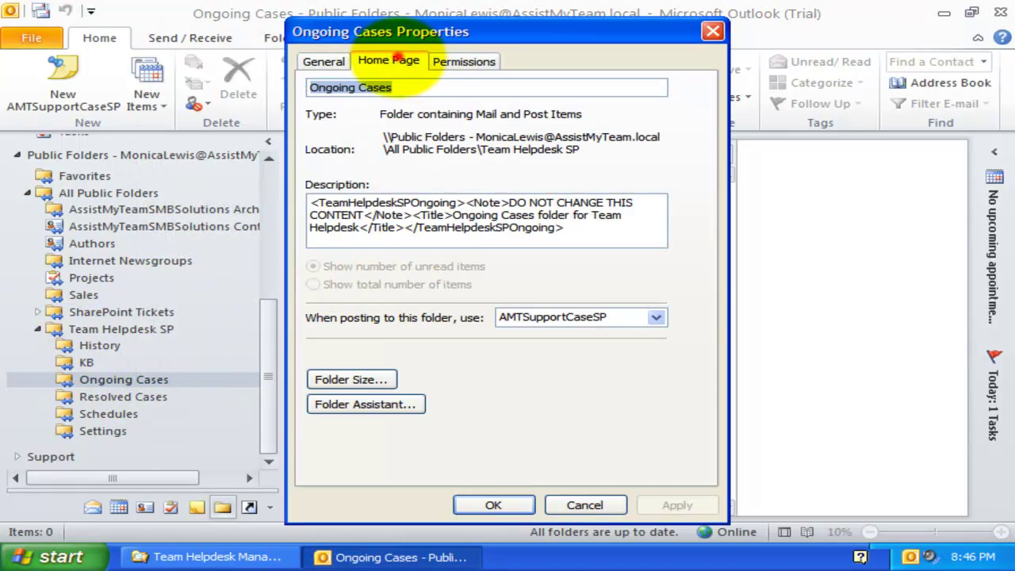
{"action": "left_click", "coordinate": [388, 61]}
{"action": "left_click", "coordinate": [453, 61]}
{"action": "left_click", "coordinate": [524, 119]}
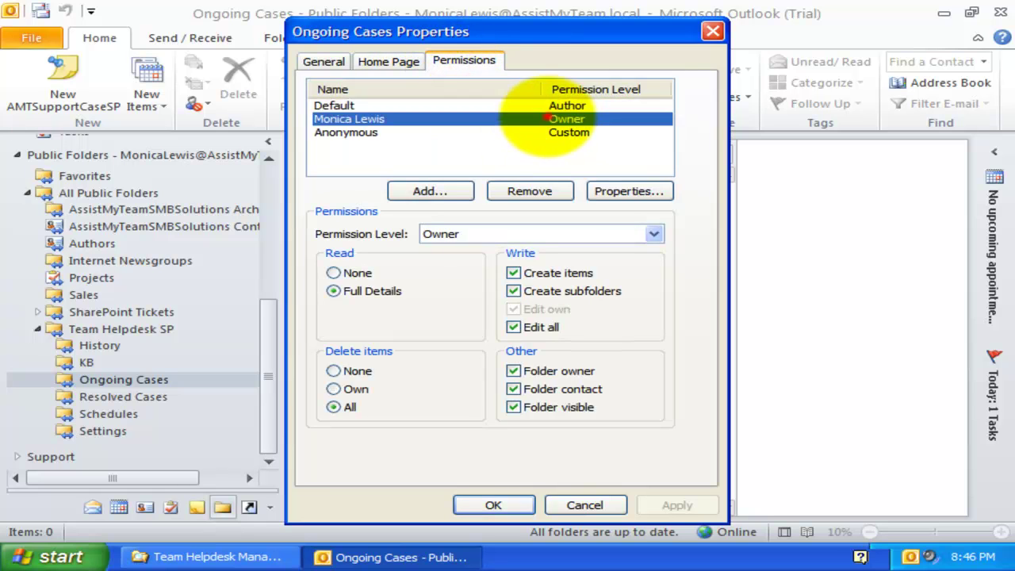
{"action": "left_click", "coordinate": [550, 106]}
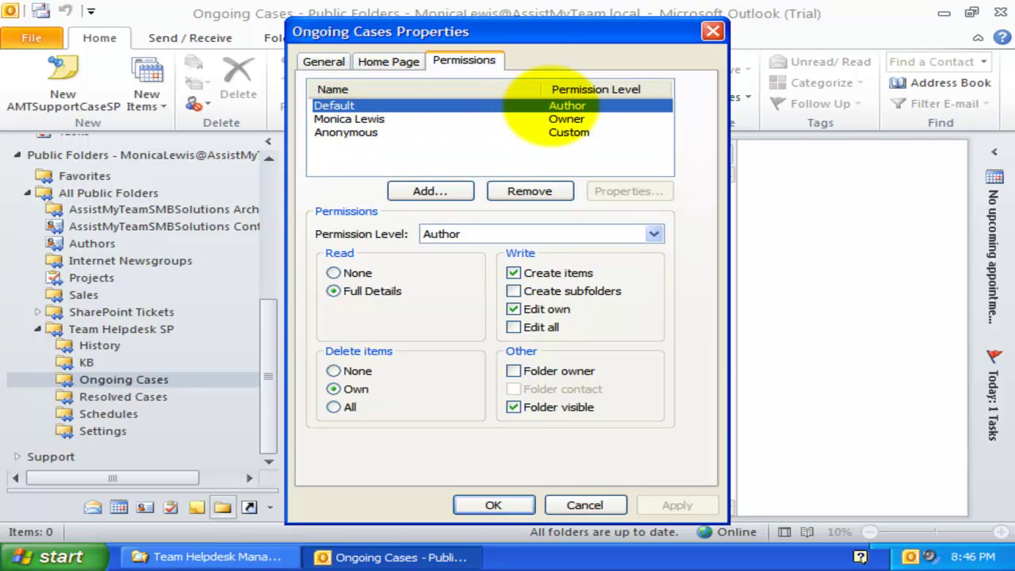
{"action": "left_click", "coordinate": [554, 119]}
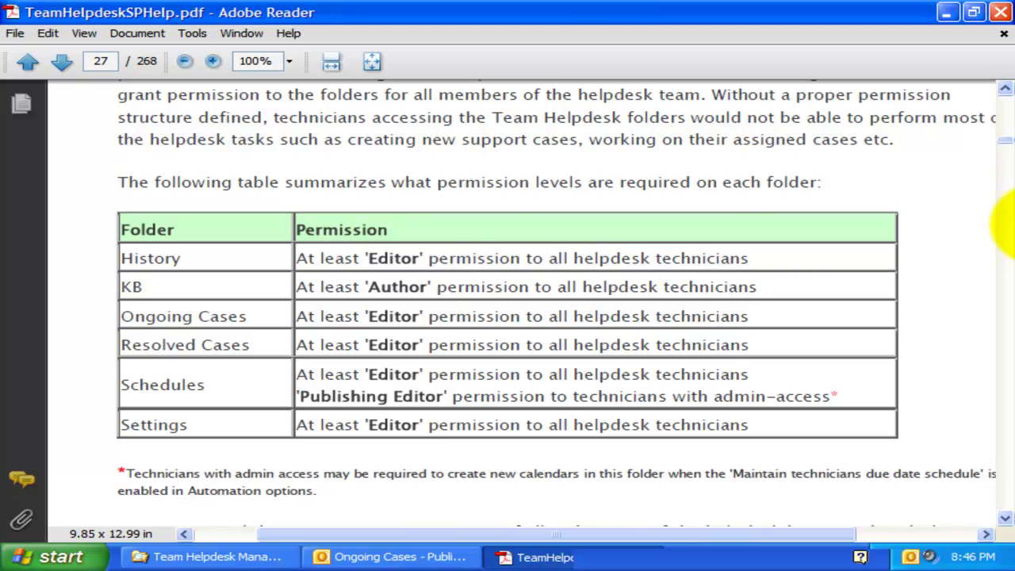
{"action": "left_click", "coordinate": [189, 269]}
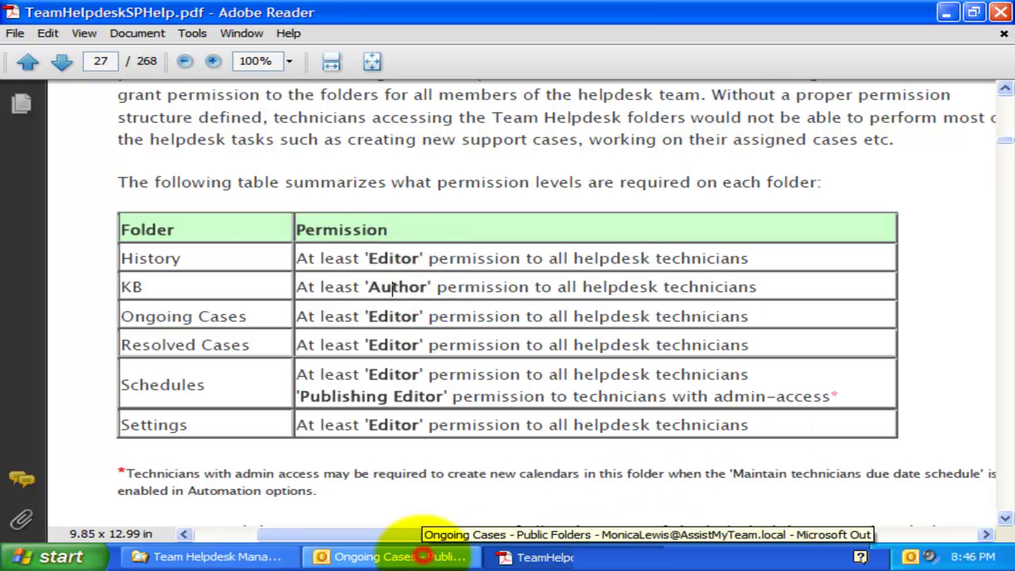
Switch back to Outlook and add the technician with the title Sr. Manager to the Ongoing Cases folder's permissions
{"action": "left_click", "coordinate": [423, 555]}
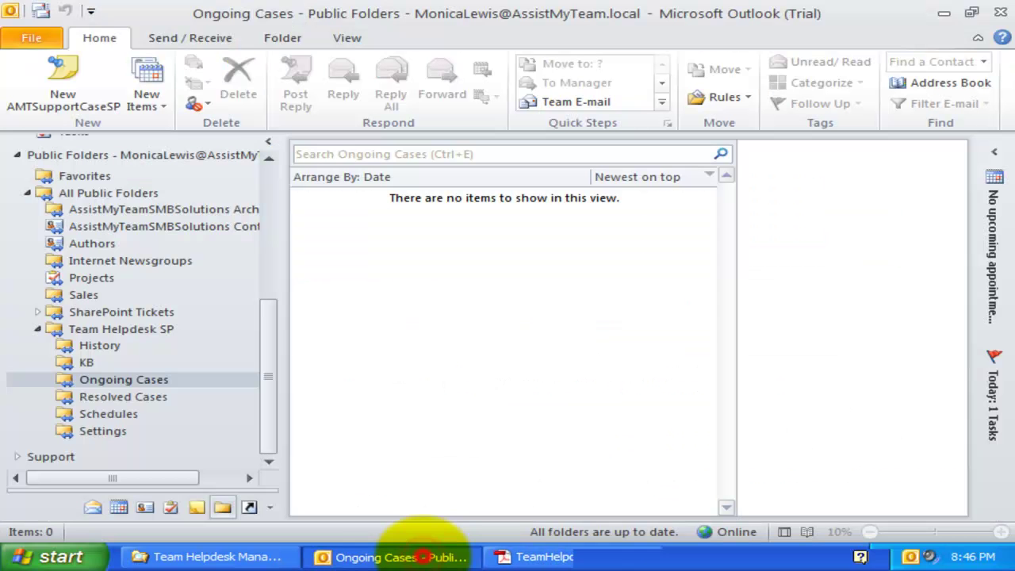
{"action": "right_click", "coordinate": [145, 381]}
{"action": "left_click", "coordinate": [173, 366]}
{"action": "left_click", "coordinate": [464, 61]}
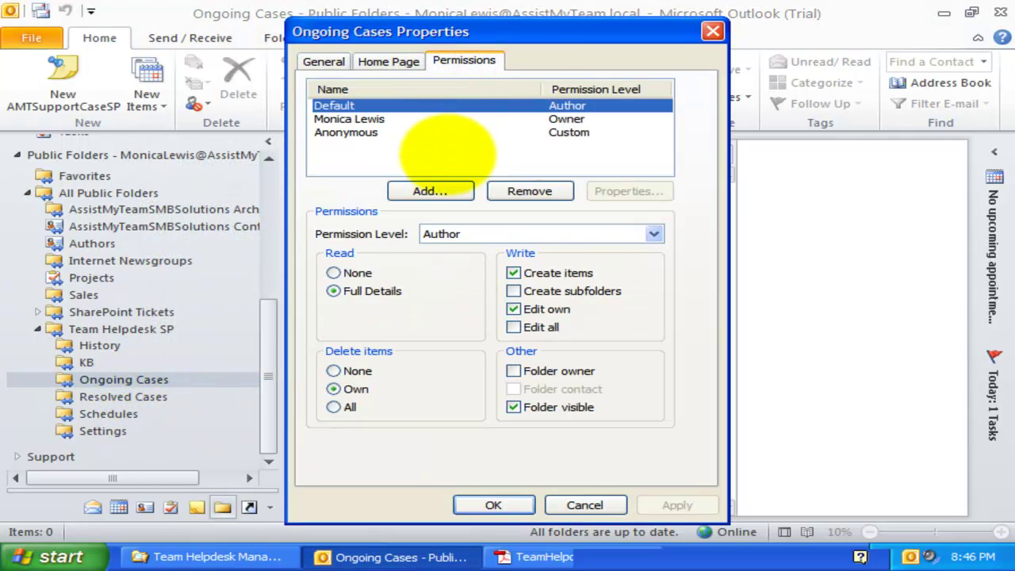
{"action": "left_click", "coordinate": [430, 191]}
{"action": "scroll", "coordinate": [238, 301], "scroll_direction": "down", "scroll_amount": 1}
{"action": "left_click", "coordinate": [236, 287]}
{"action": "left_click", "coordinate": [226, 428]}
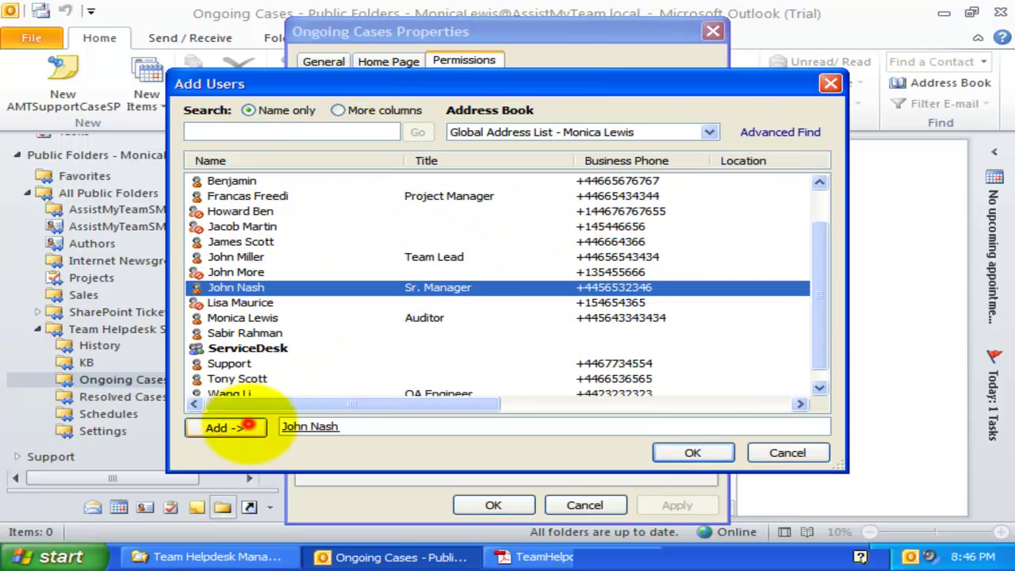
{"action": "left_click", "coordinate": [692, 453]}
Set the added technician's permission level on the Ongoing Cases folder to Editor and apply it
{"action": "left_click", "coordinate": [420, 145]}
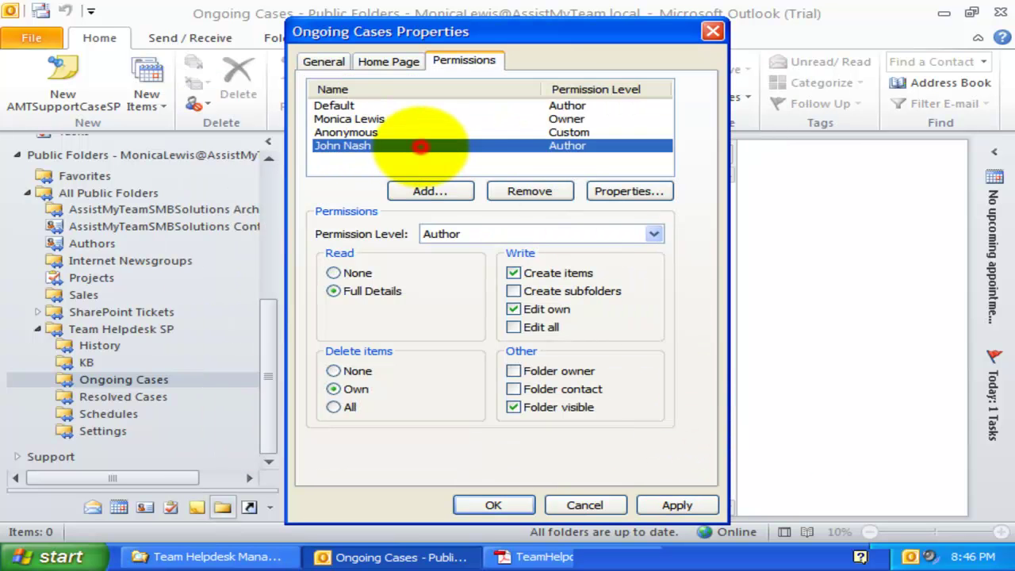
{"action": "left_click", "coordinate": [589, 235]}
{"action": "left_click", "coordinate": [521, 275]}
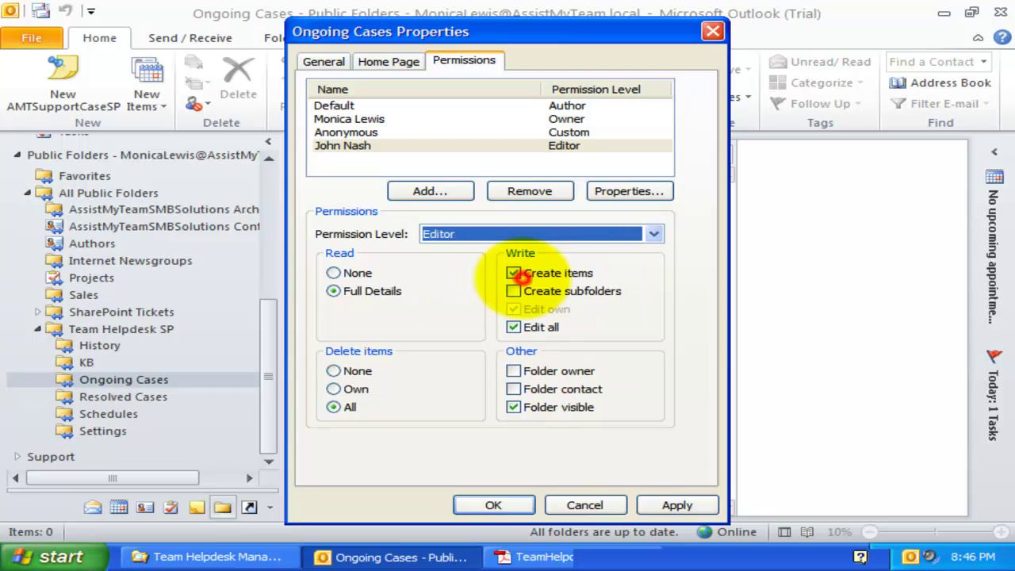
{"action": "left_click", "coordinate": [671, 504]}
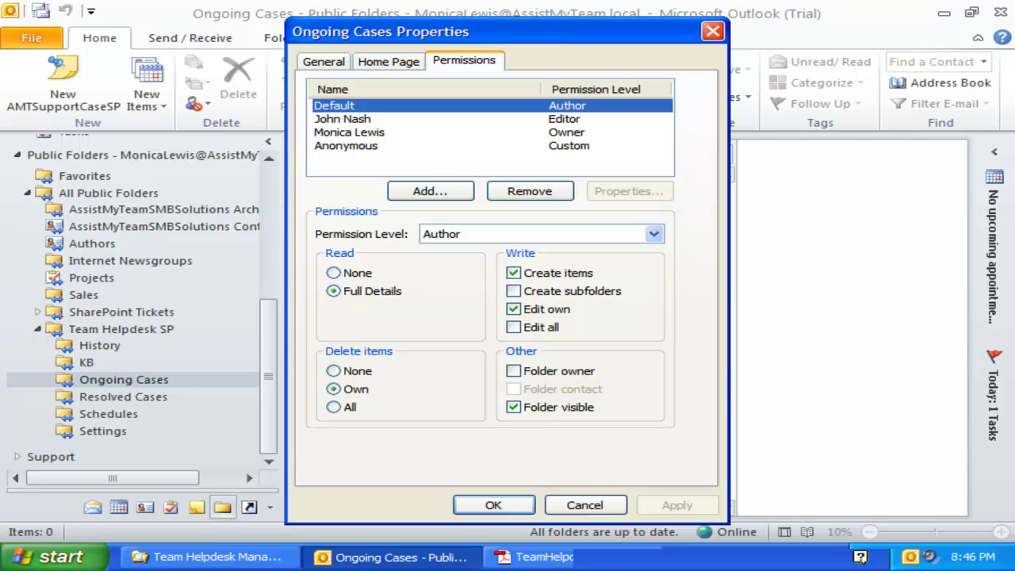
Add the ServiceDesk distribution group from the Global Address List to the Ongoing Cases folder's permissions
{"action": "left_click", "coordinate": [431, 191]}
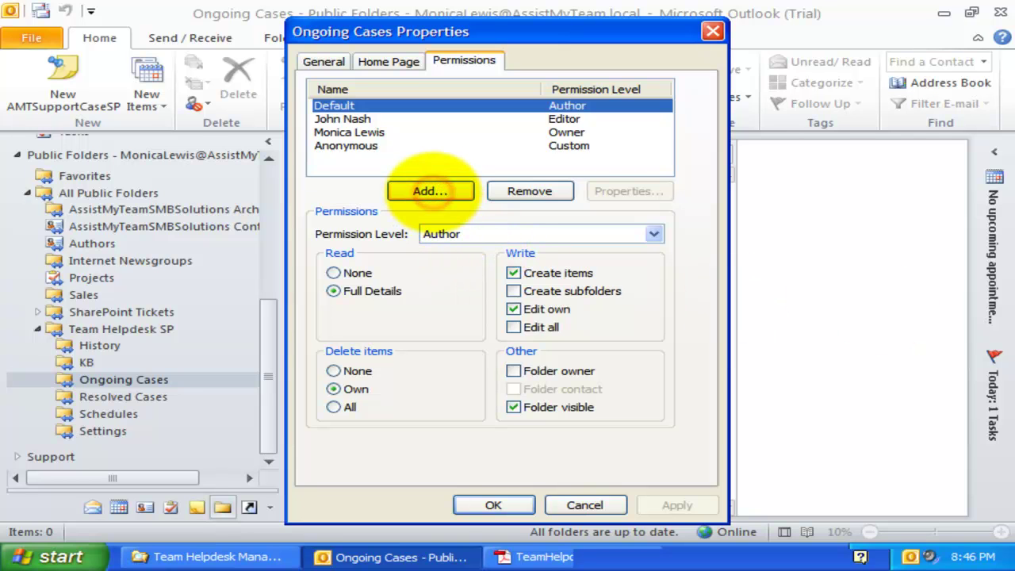
{"action": "left_click", "coordinate": [430, 191]}
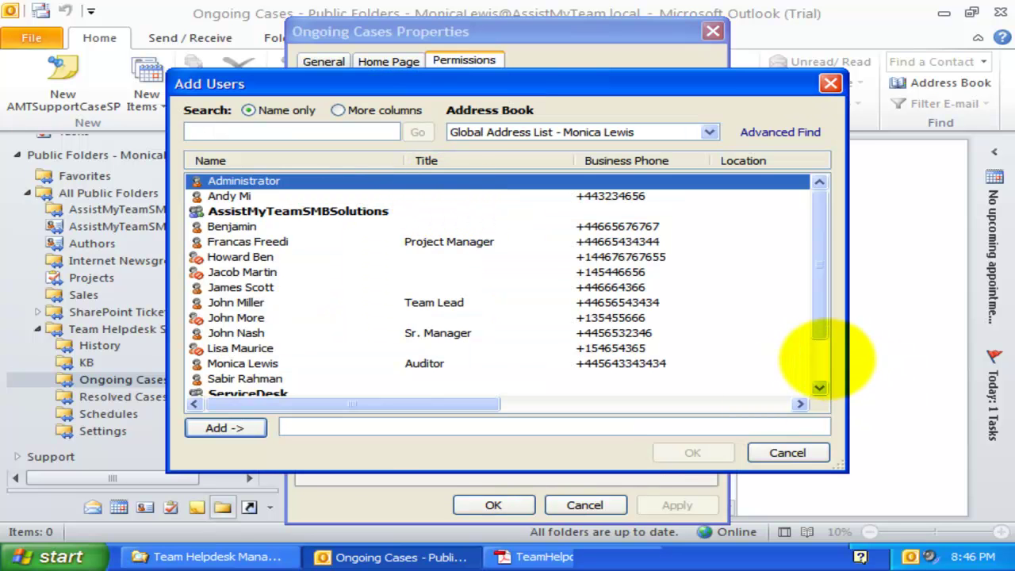
{"action": "left_click", "coordinate": [816, 363]}
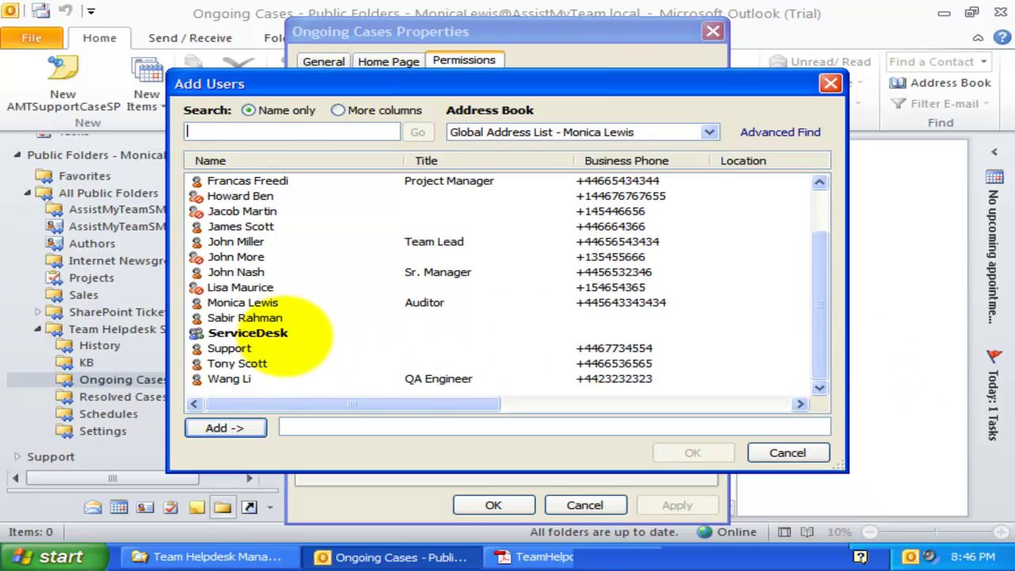
{"action": "left_click", "coordinate": [247, 333]}
{"action": "left_click", "coordinate": [230, 428]}
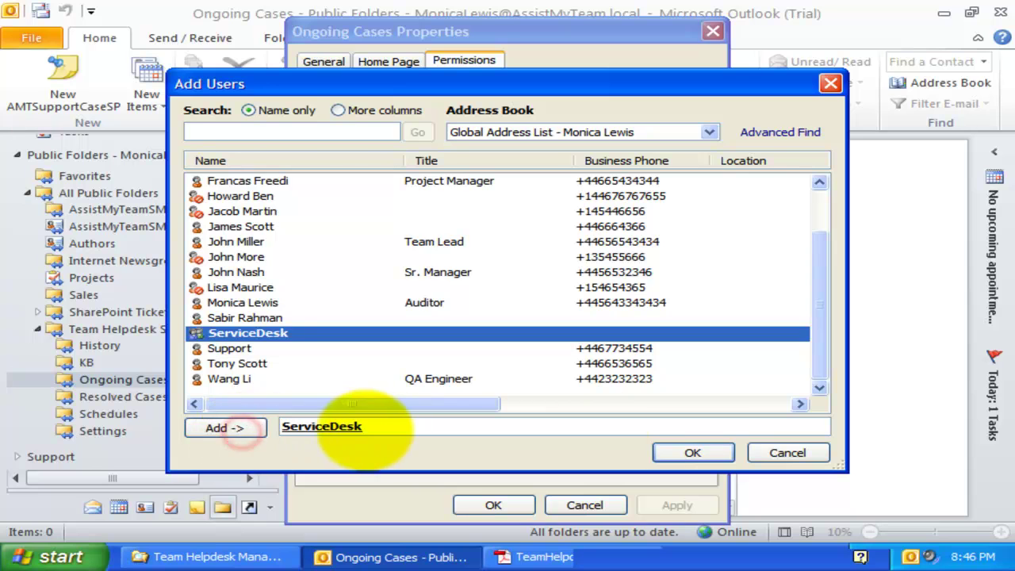
{"action": "left_click", "coordinate": [692, 452]}
Set the ServiceDesk group's permission level to Editor, apply it and close the Ongoing Cases properties
{"action": "left_click", "coordinate": [449, 156]}
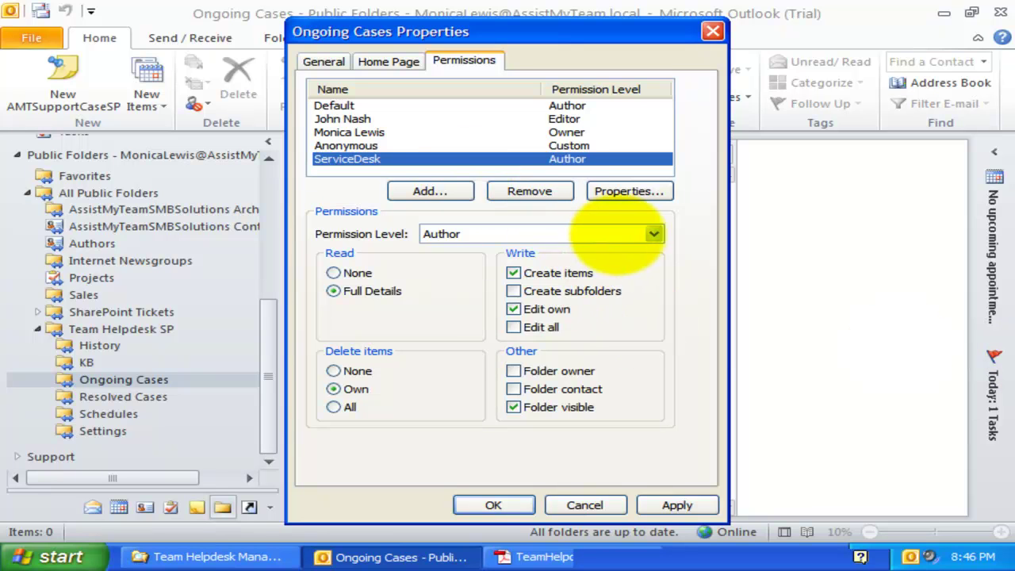
{"action": "left_click", "coordinate": [626, 234]}
{"action": "left_click", "coordinate": [611, 276]}
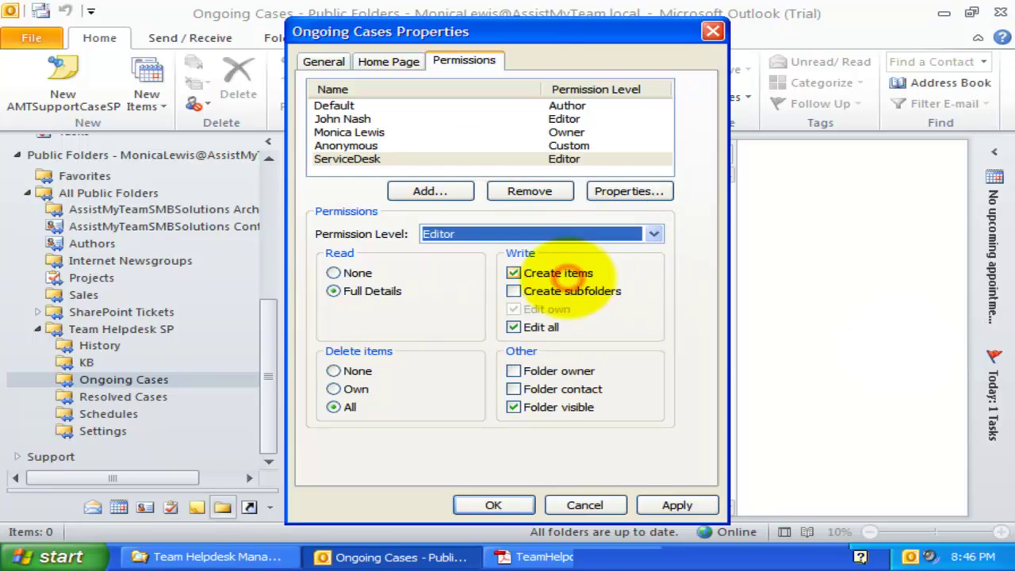
{"action": "left_click", "coordinate": [677, 504]}
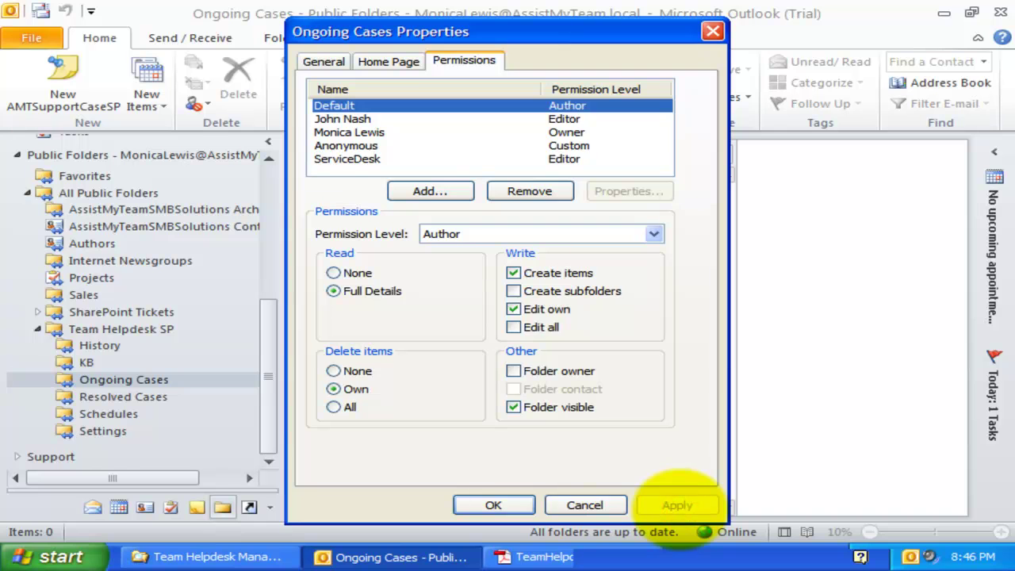
{"action": "left_click", "coordinate": [511, 500]}
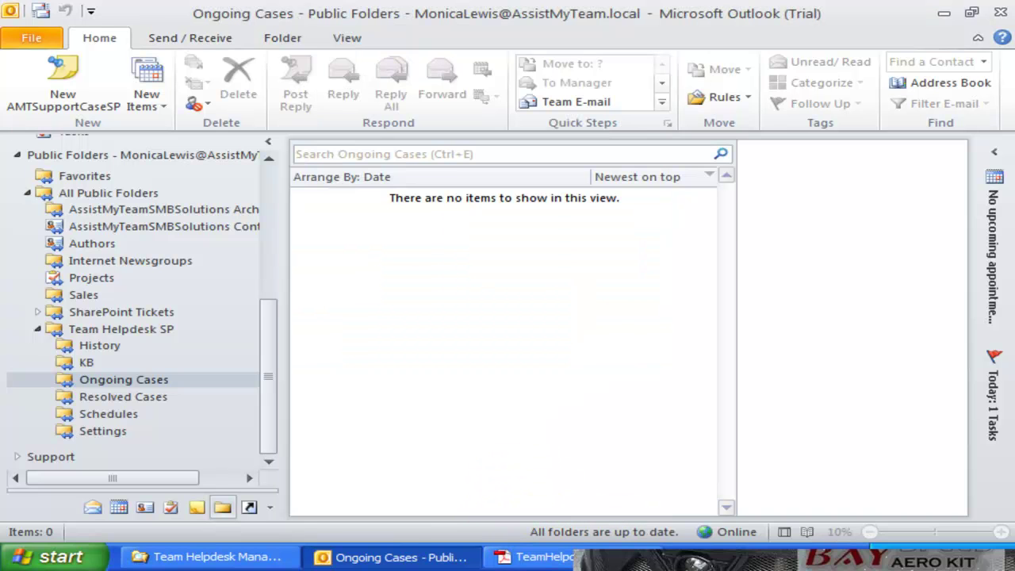
Review the permission level required on each helpdesk folder in TeamHelpdeskSPHelp.pdf and return to Outlook
{"action": "left_click", "coordinate": [555, 556]}
{"action": "left_click", "coordinate": [585, 418]}
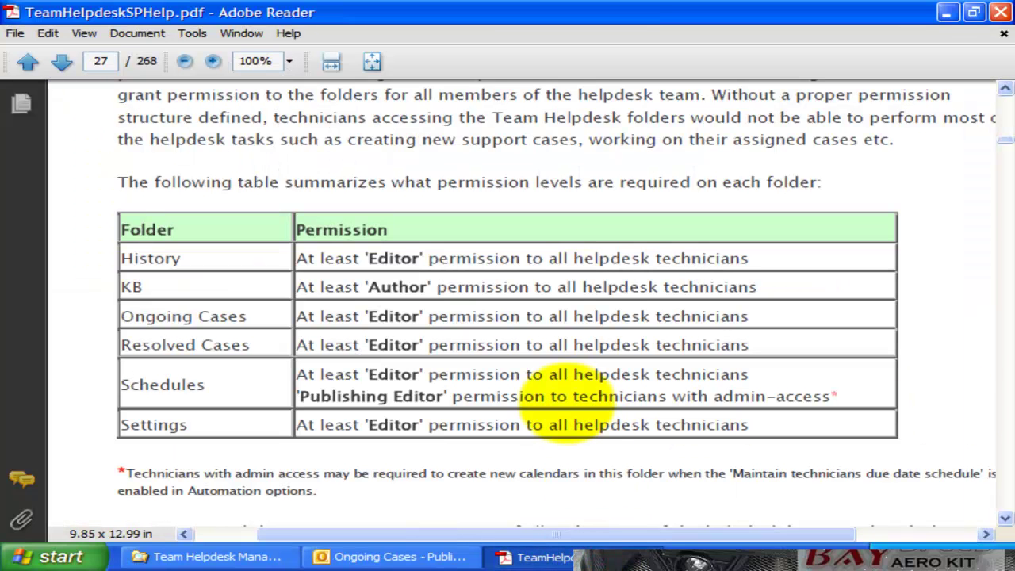
{"action": "left_click", "coordinate": [576, 557]}
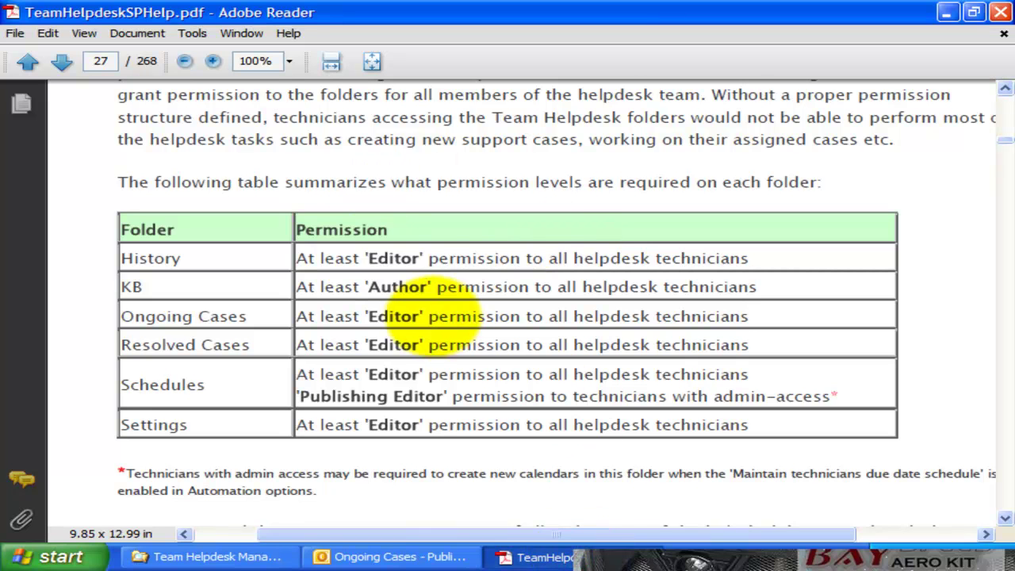
{"action": "double_click", "coordinate": [405, 258]}
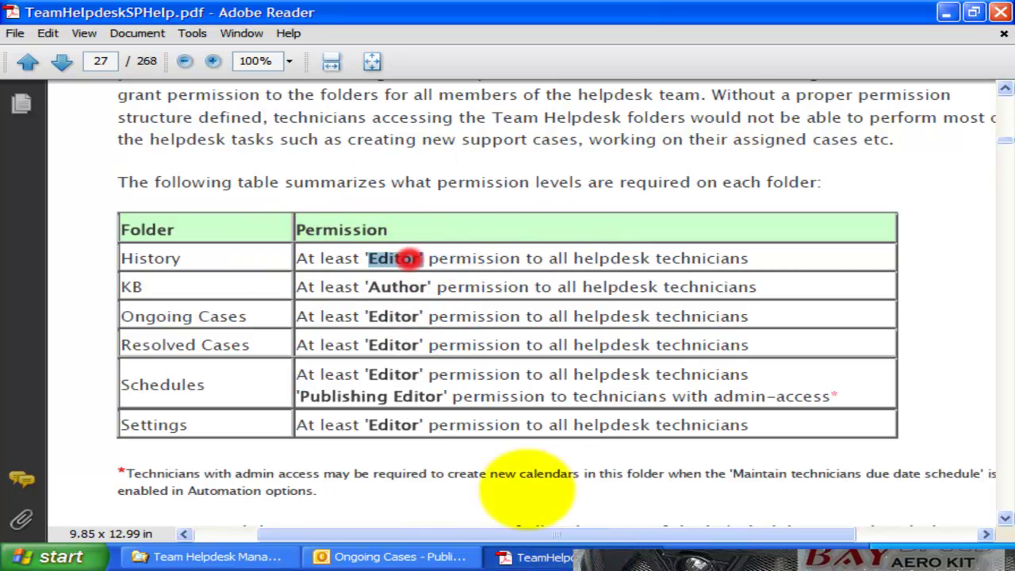
{"action": "left_click", "coordinate": [566, 547]}
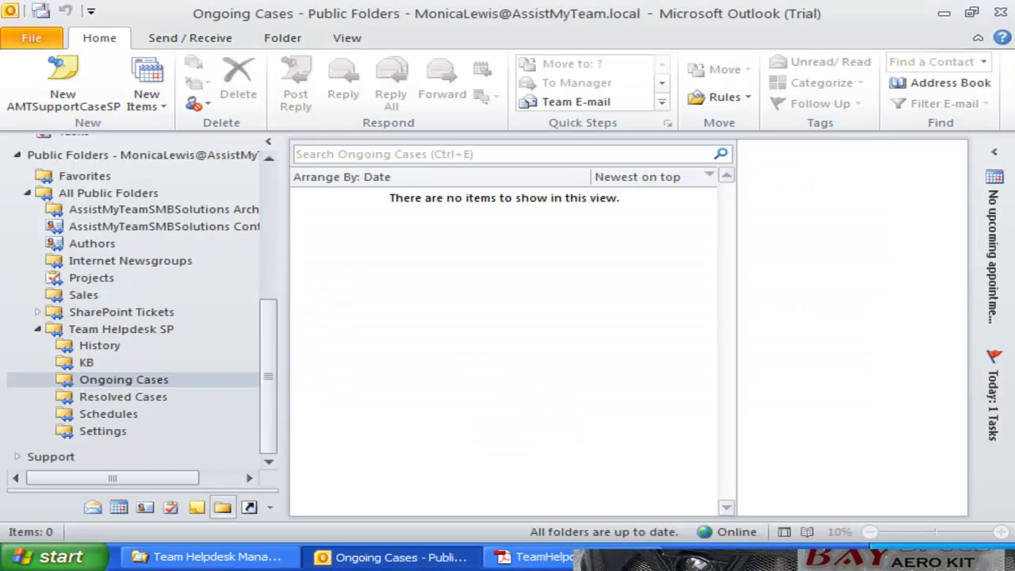
{"action": "left_click", "coordinate": [381, 421]}
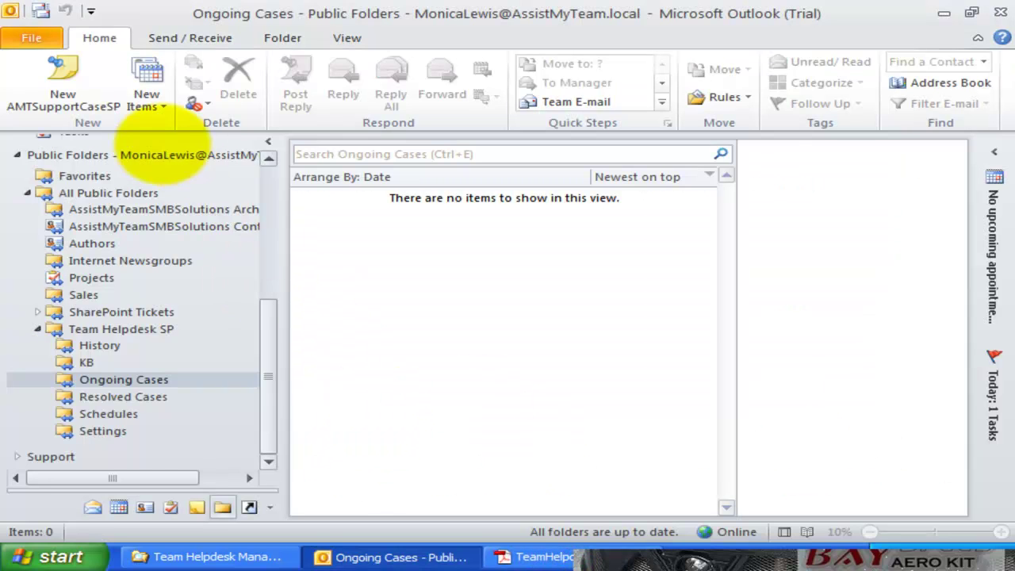
Open the Team Helpdesk Manager SP settings and view the Technicians list and Problems list panels, closing each one
{"action": "left_click", "coordinate": [31, 38]}
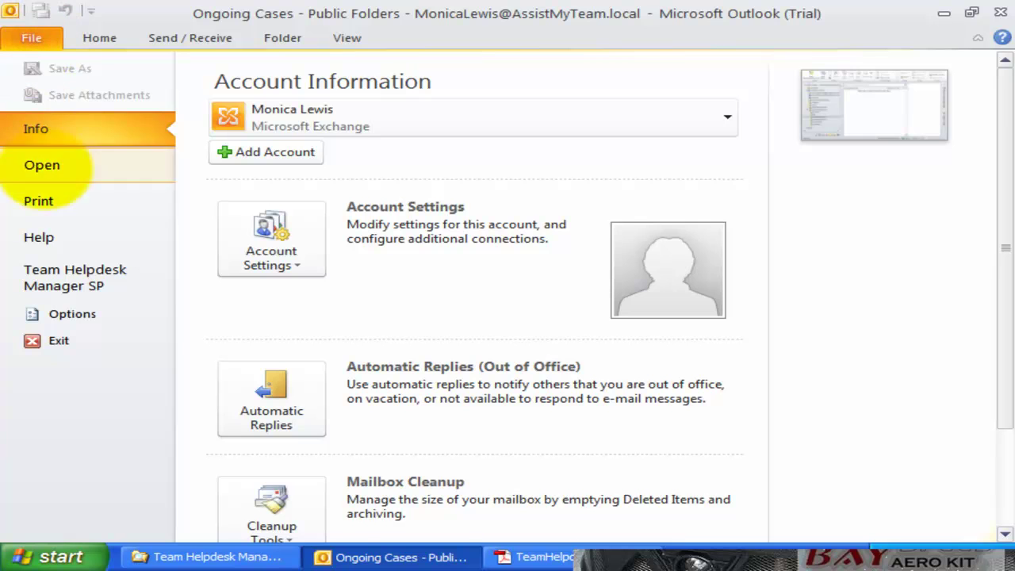
{"action": "left_click", "coordinate": [70, 273]}
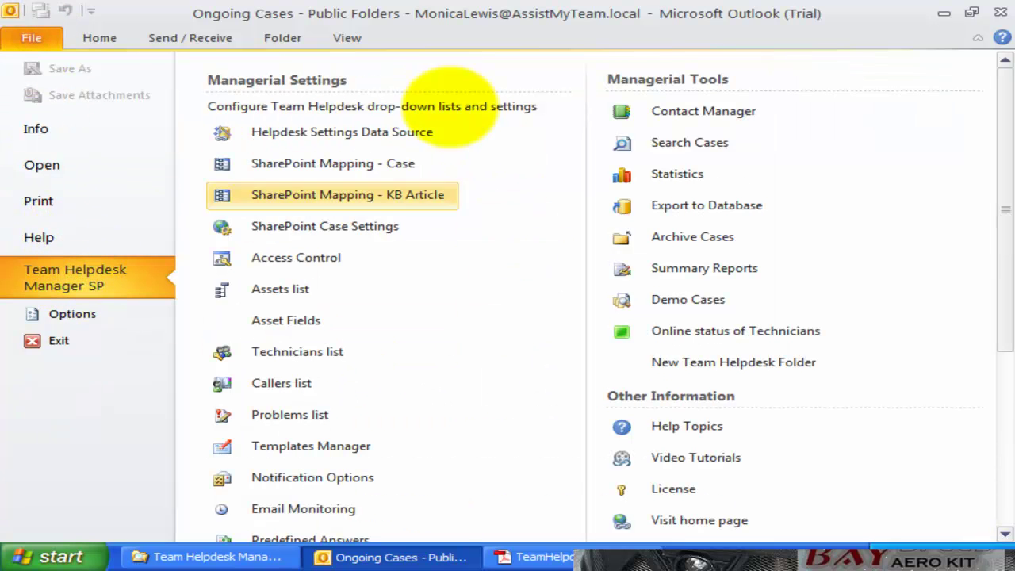
{"action": "left_click_drag", "start_coordinate": [1005, 272], "coordinate": [1003, 187]}
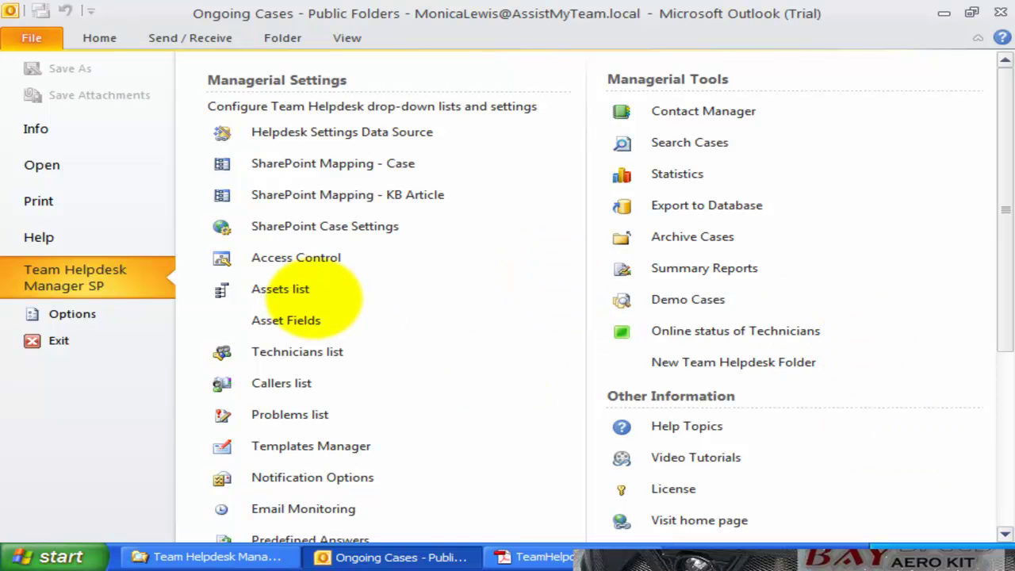
{"action": "left_click", "coordinate": [326, 348]}
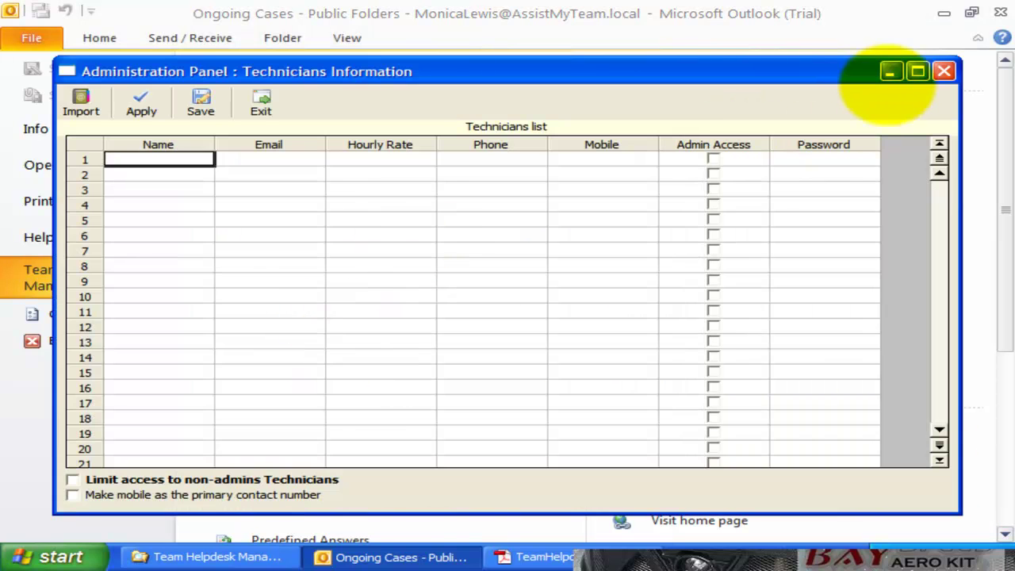
{"action": "left_click", "coordinate": [939, 72]}
{"action": "left_click", "coordinate": [344, 414]}
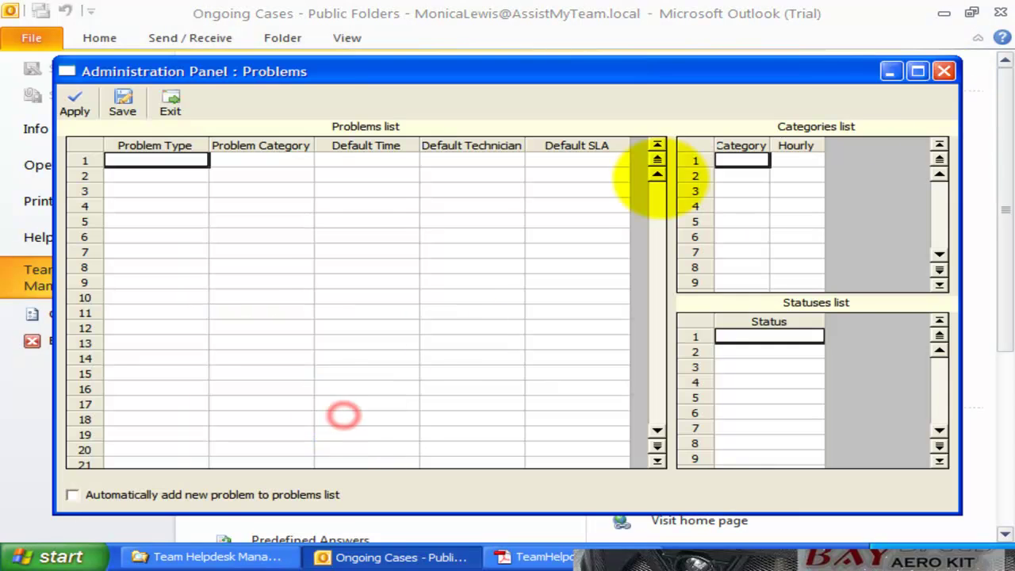
{"action": "left_click", "coordinate": [944, 73]}
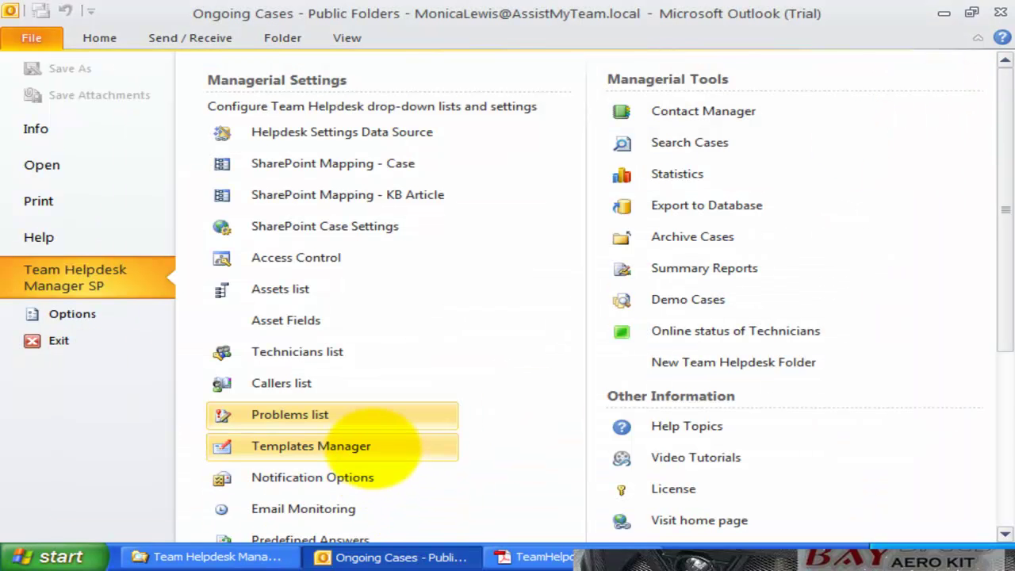
View the Template Manager and the Advanced Options panels, closing each without changes
{"action": "left_click", "coordinate": [379, 445]}
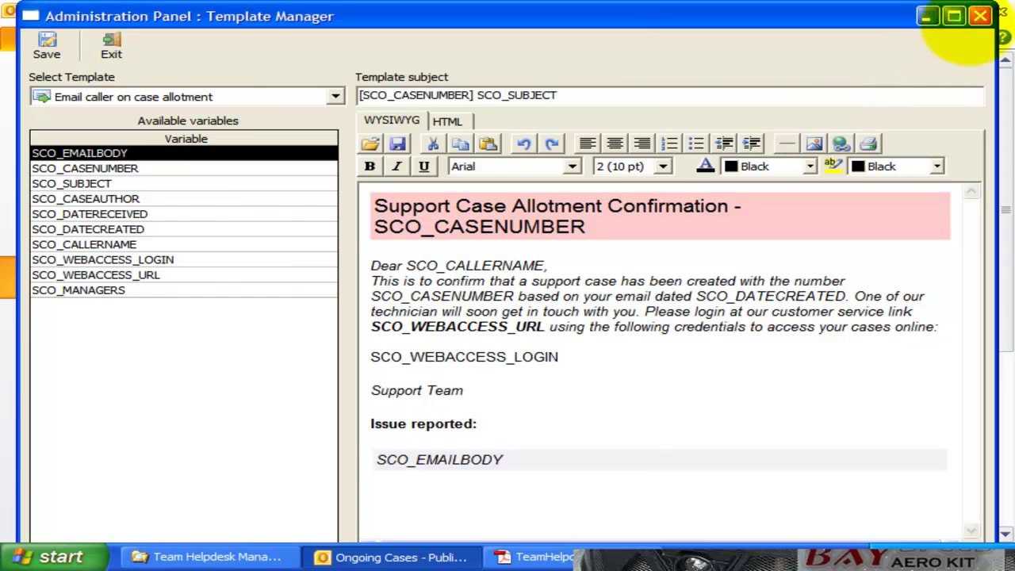
{"action": "left_click", "coordinate": [980, 16]}
{"action": "left_click", "coordinate": [1003, 369]}
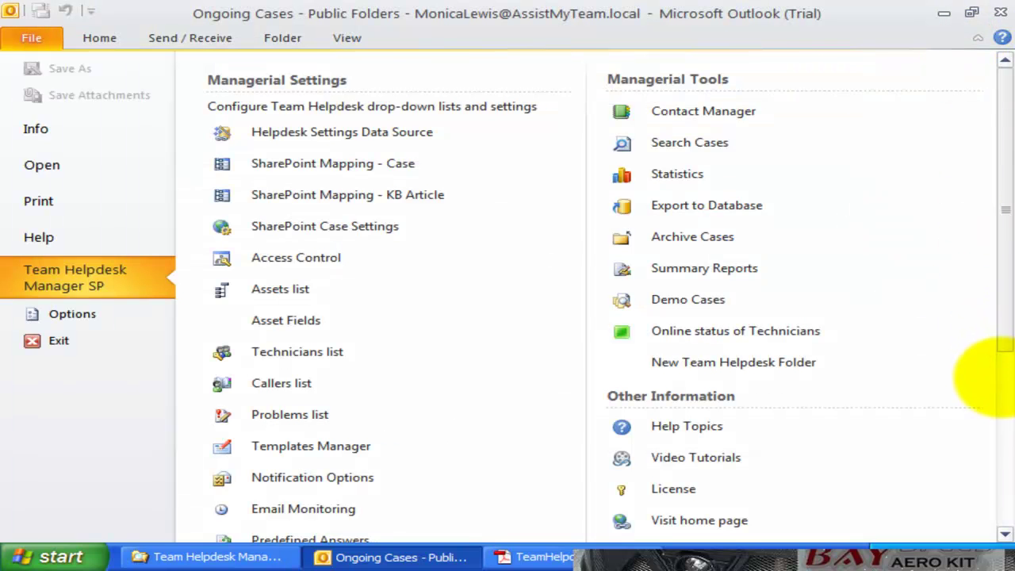
{"action": "left_click", "coordinate": [262, 366]}
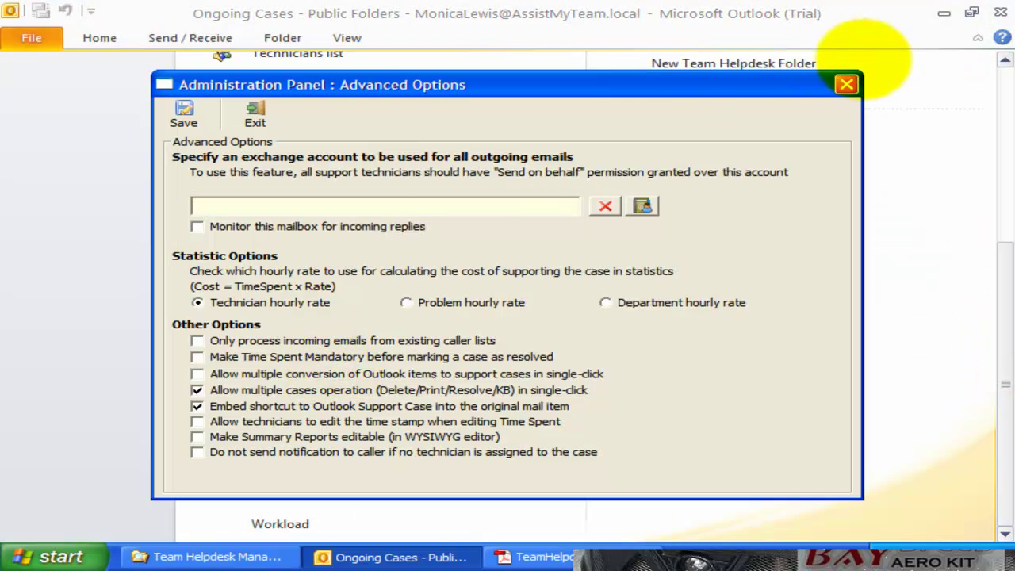
{"action": "left_click", "coordinate": [846, 84]}
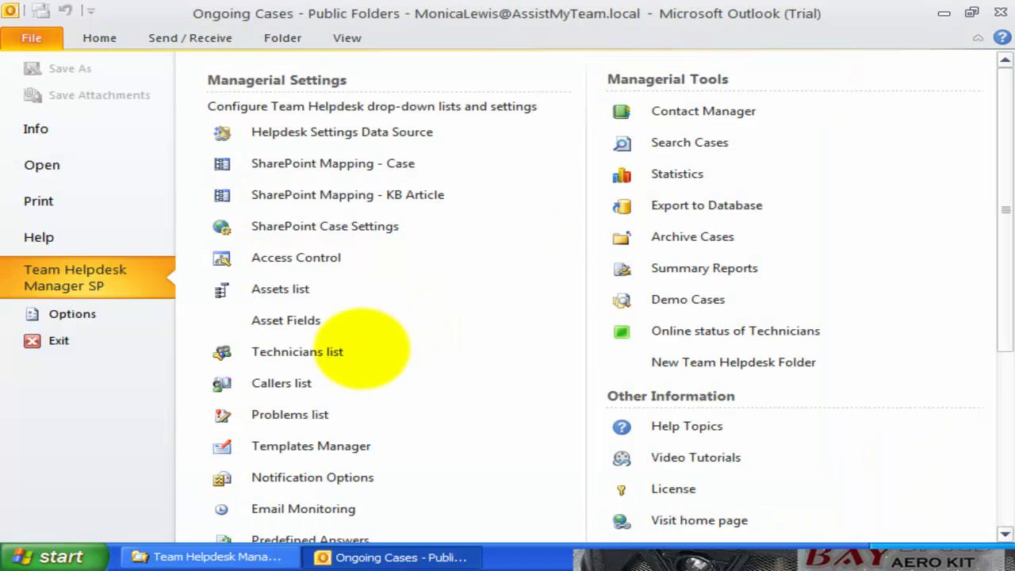
Open the Technicians list, maximize its window and widen the Email column to fit the addresses
{"action": "left_click", "coordinate": [336, 351]}
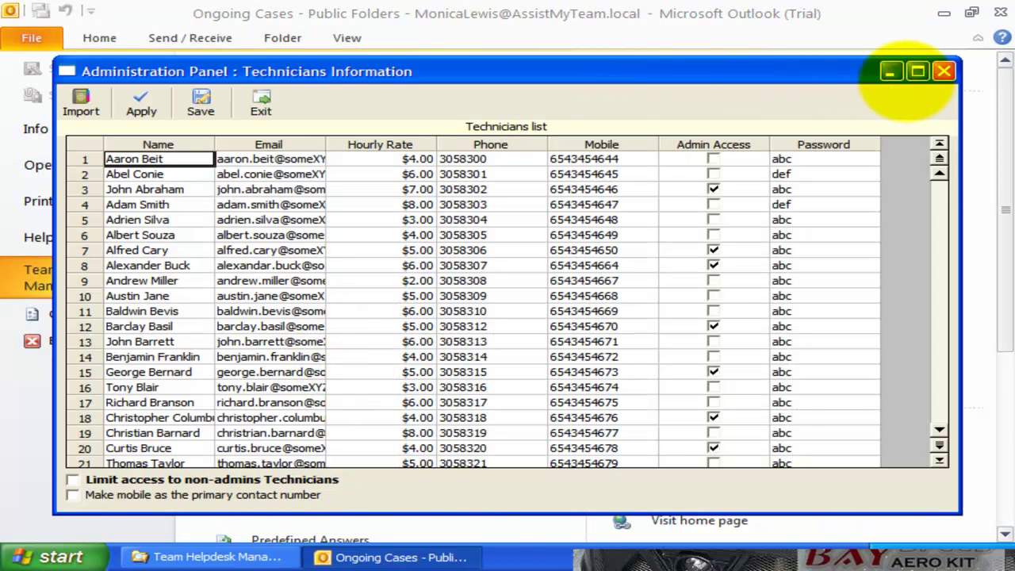
{"action": "left_click", "coordinate": [917, 71]}
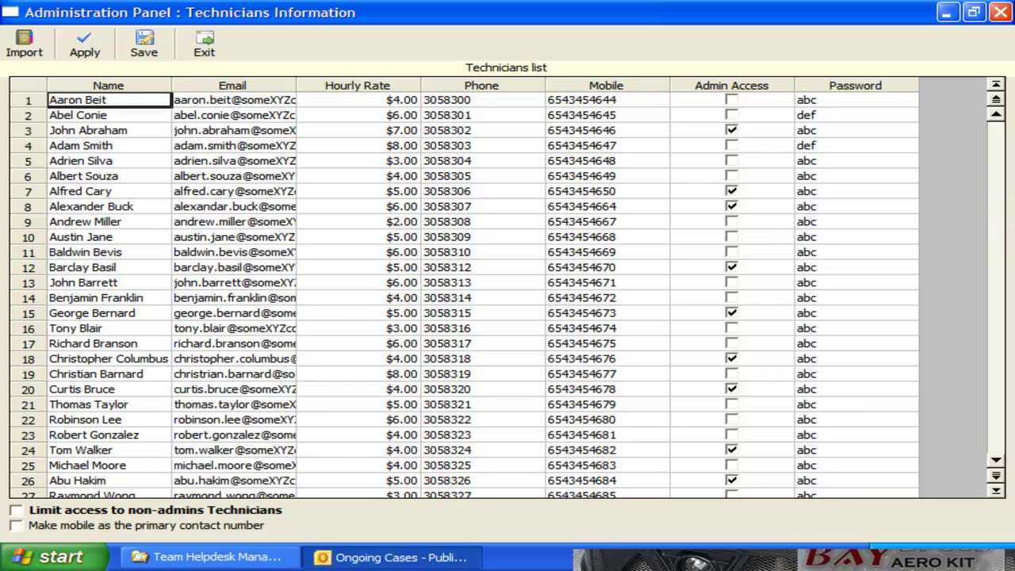
{"action": "left_click", "coordinate": [157, 246]}
{"action": "left_click_drag", "start_coordinate": [296, 85], "coordinate": [367, 84]}
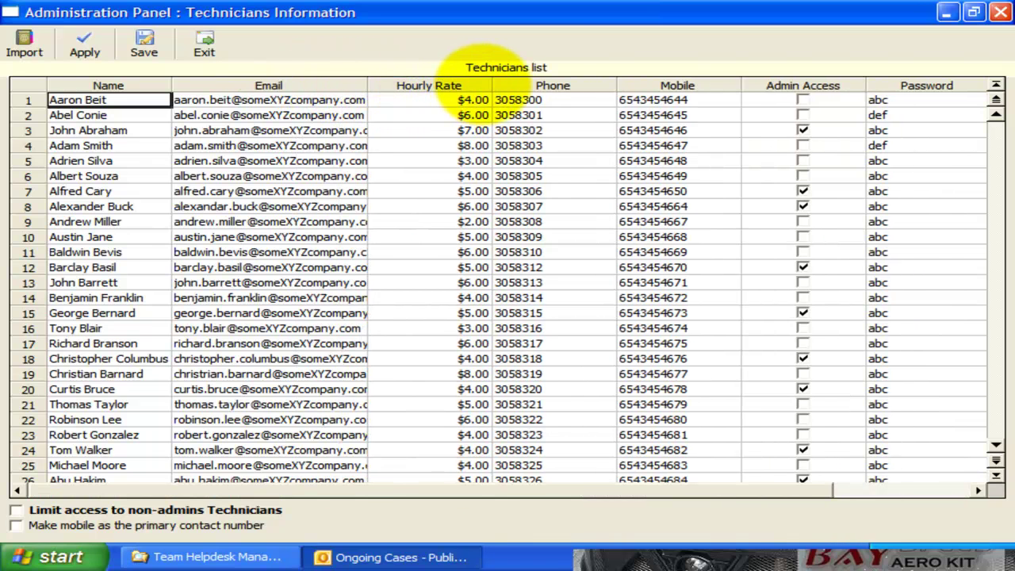
Examine the technicians' name, e-mail, phone and mobile entries in the list
{"action": "left_click", "coordinate": [87, 131]}
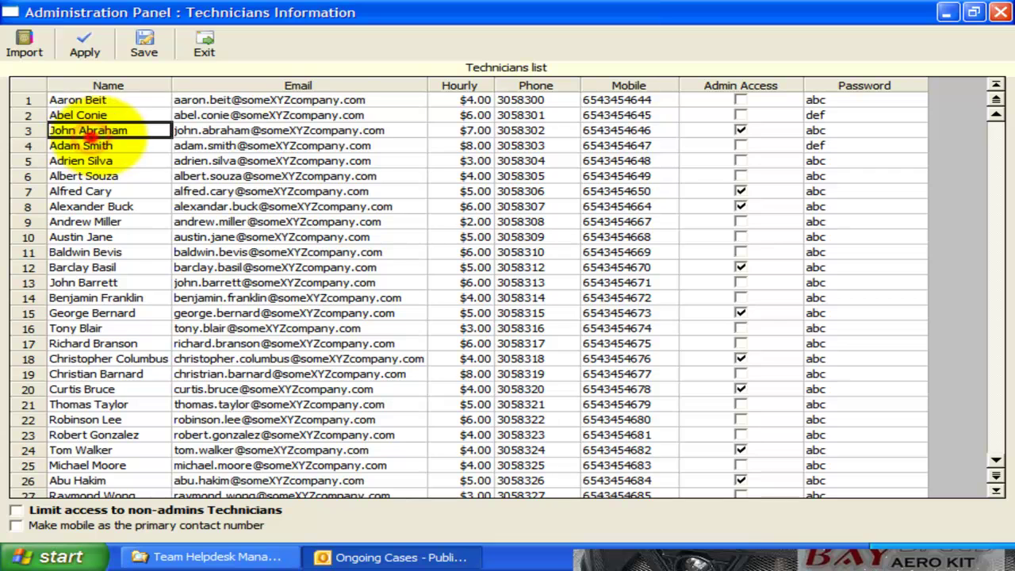
{"action": "left_click", "coordinate": [273, 131]}
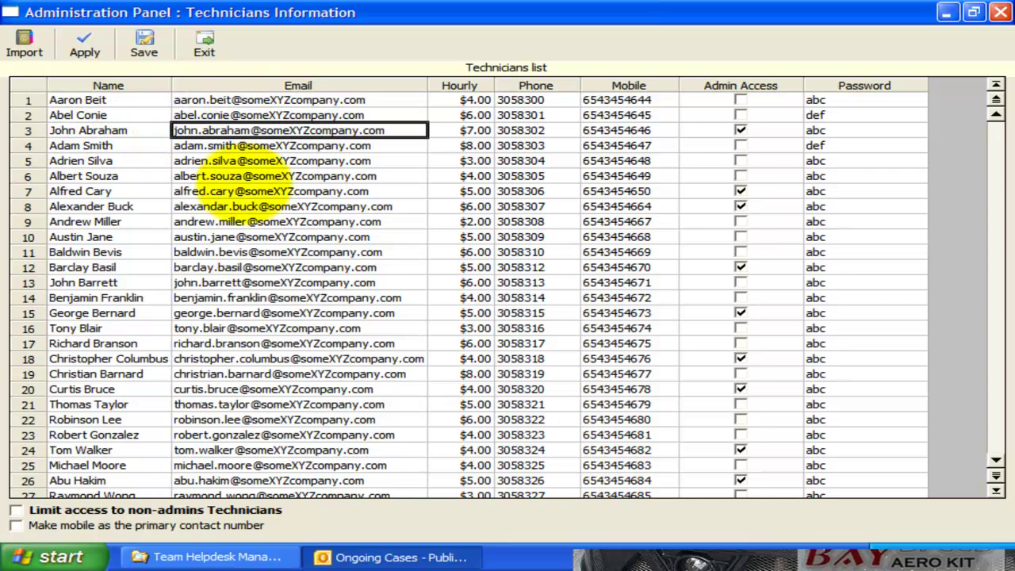
{"action": "left_click", "coordinate": [252, 191]}
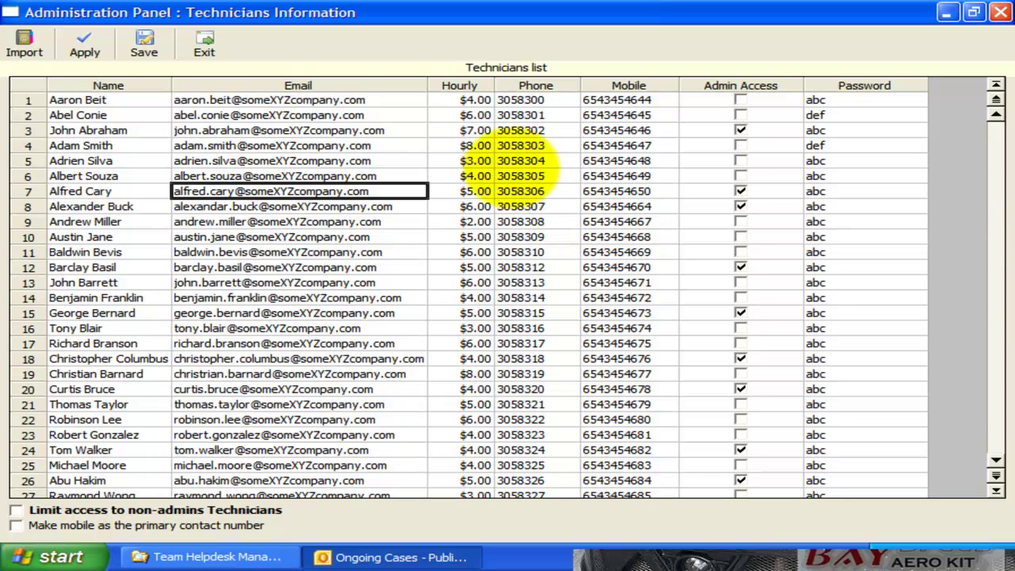
{"action": "left_click", "coordinate": [526, 161]}
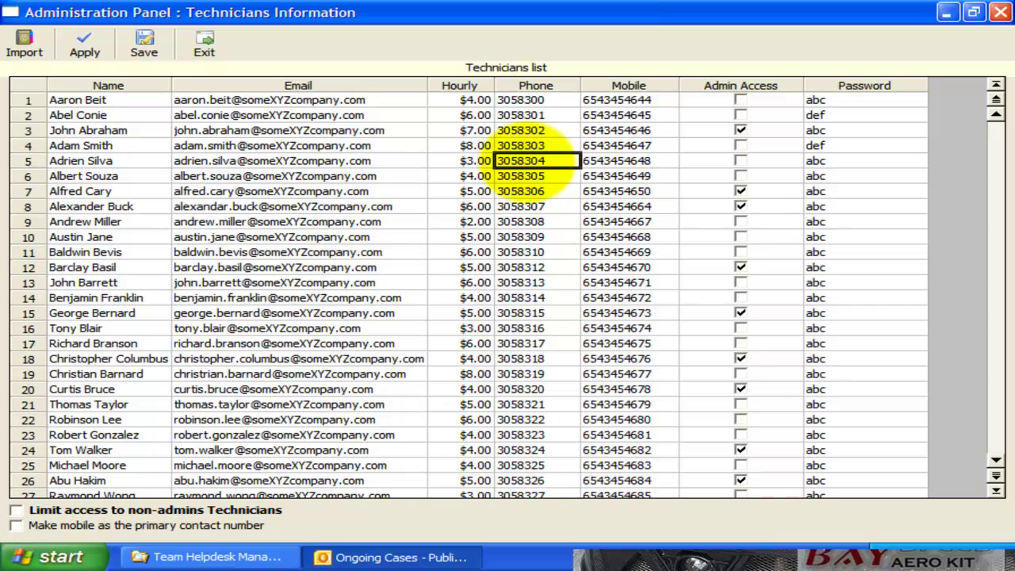
{"action": "left_click", "coordinate": [517, 115]}
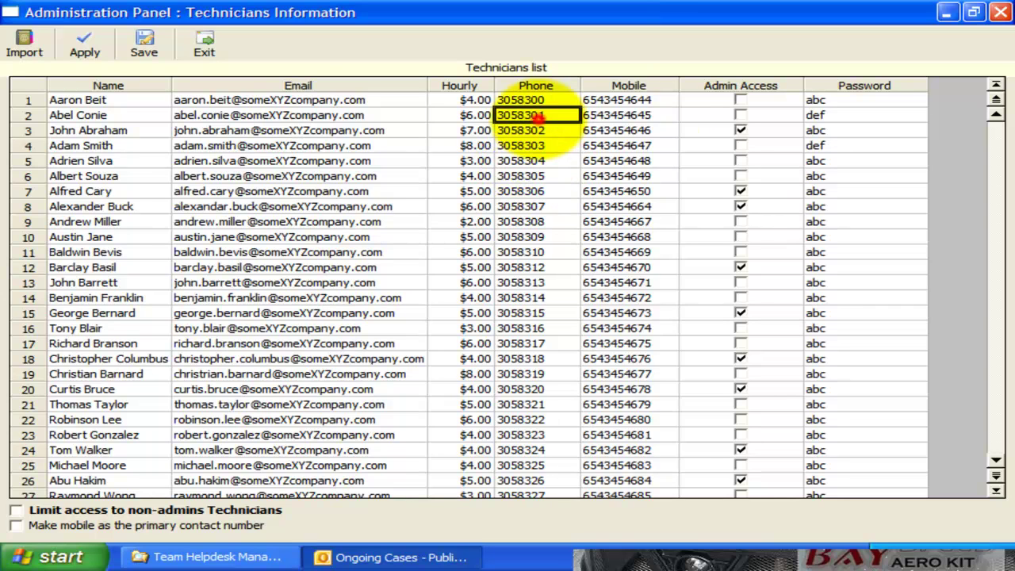
{"action": "left_click", "coordinate": [631, 115]}
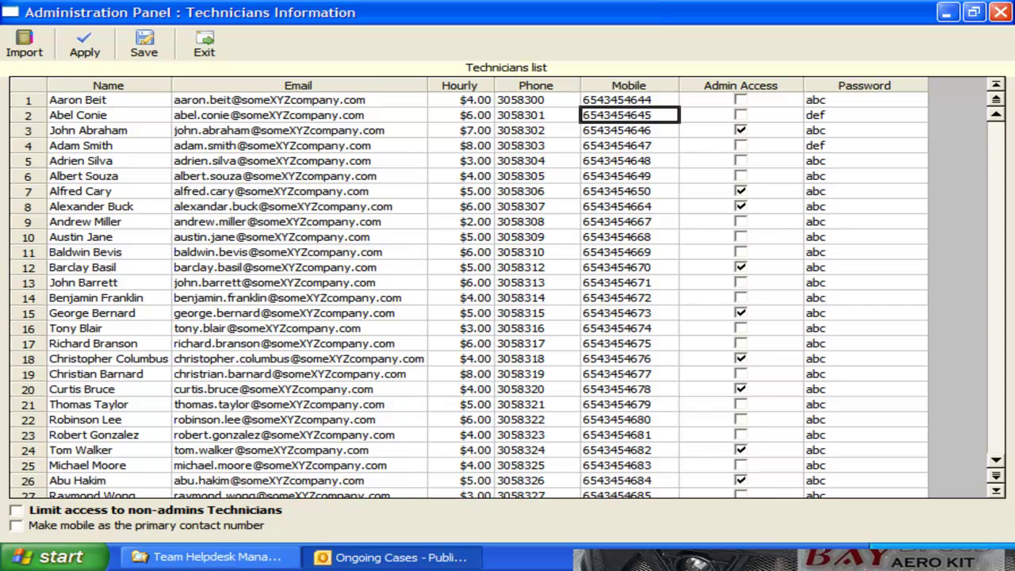
{"action": "left_click", "coordinate": [617, 247]}
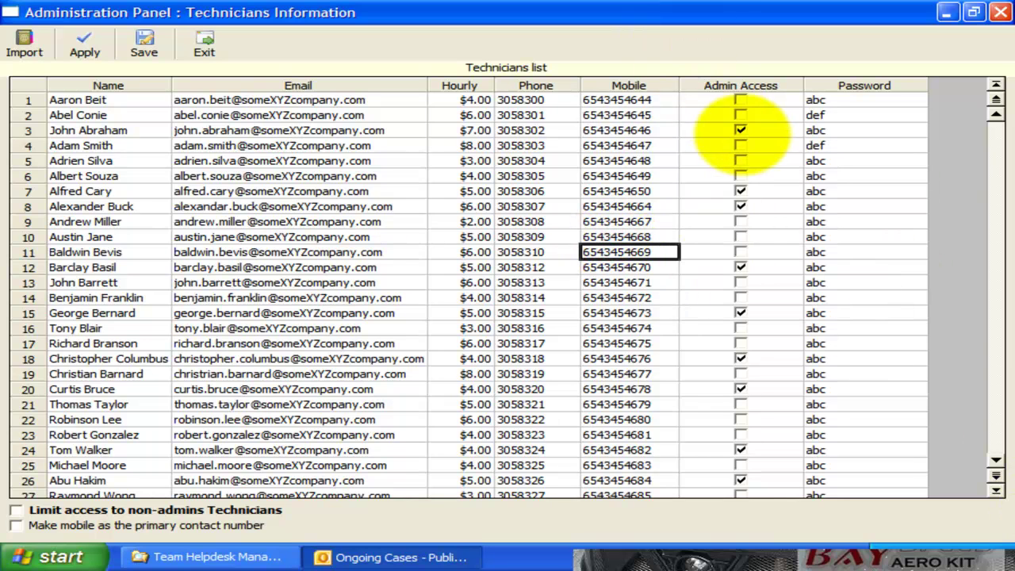
Grant admin access to the technicians in rows 1, 4 and 5, and remove it from the one in row 7
{"action": "left_click", "coordinate": [760, 104]}
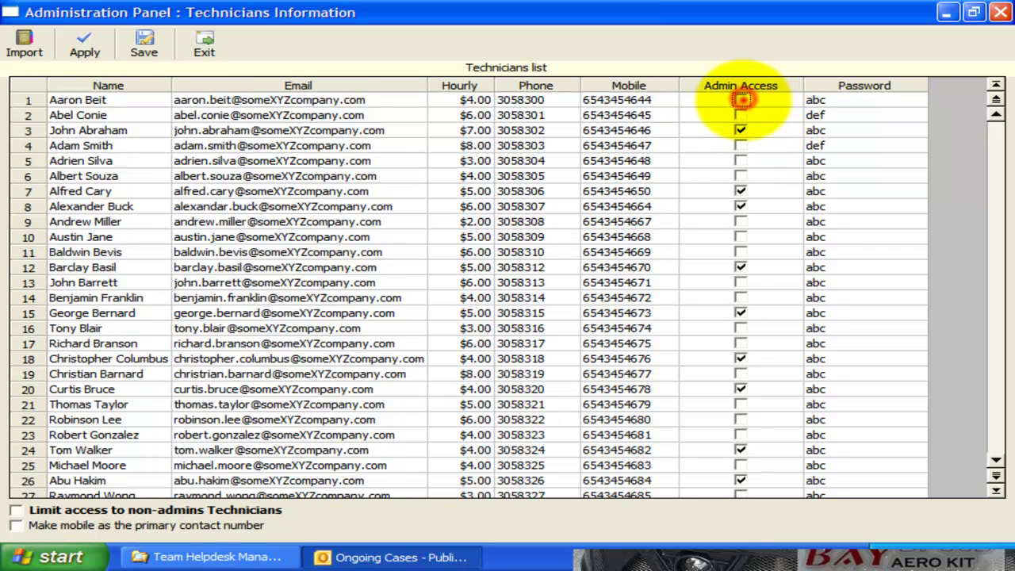
{"action": "left_click", "coordinate": [740, 145]}
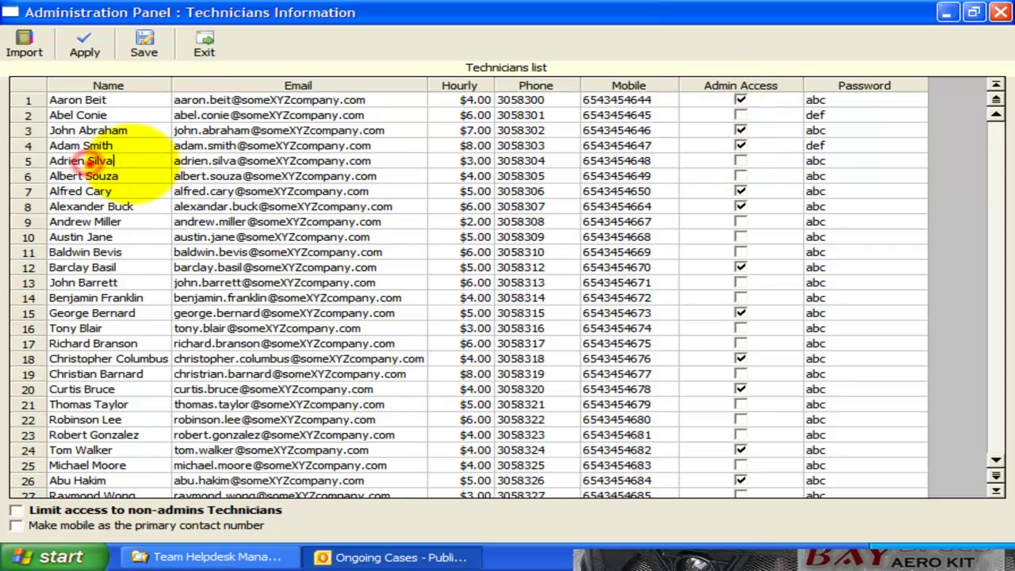
{"action": "left_click", "coordinate": [741, 160]}
{"action": "left_click", "coordinate": [740, 191]}
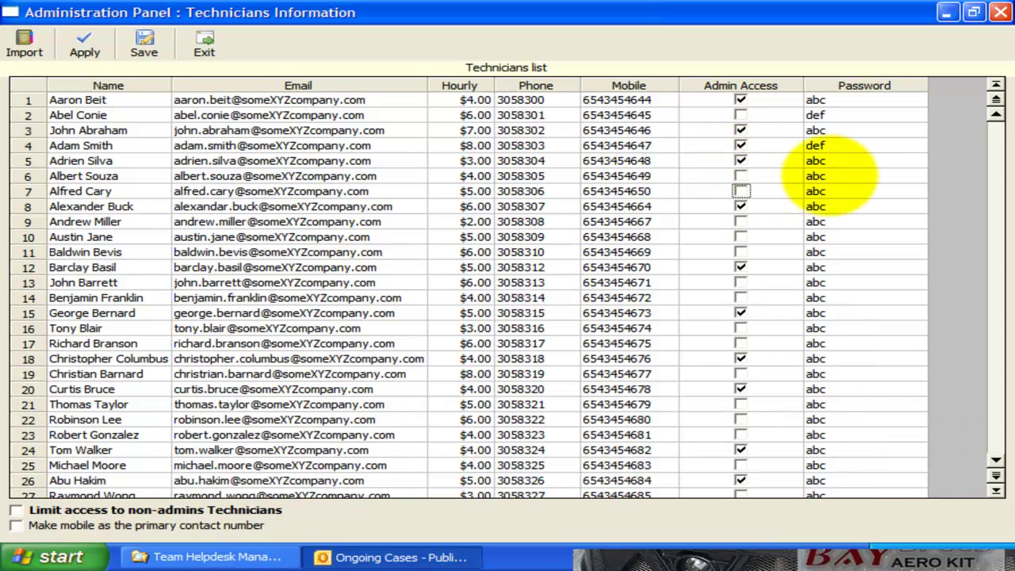
Examine the Password column of the Technicians list down to the last filled rows
{"action": "left_click", "coordinate": [839, 172]}
{"action": "left_click", "coordinate": [840, 191]}
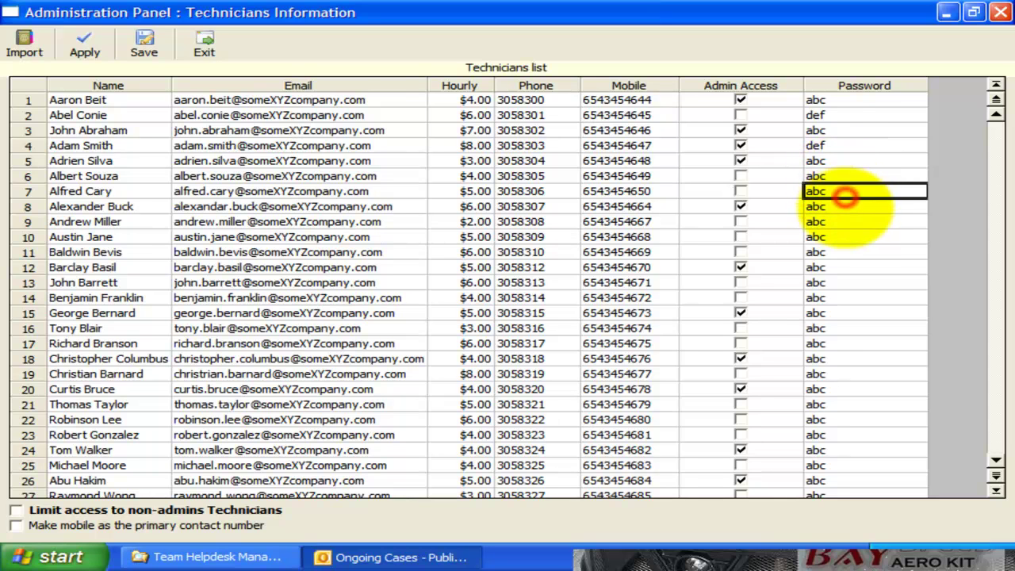
{"action": "left_click", "coordinate": [843, 222]}
{"action": "scroll", "coordinate": [846, 255], "scroll_direction": "down", "scroll_amount": 1}
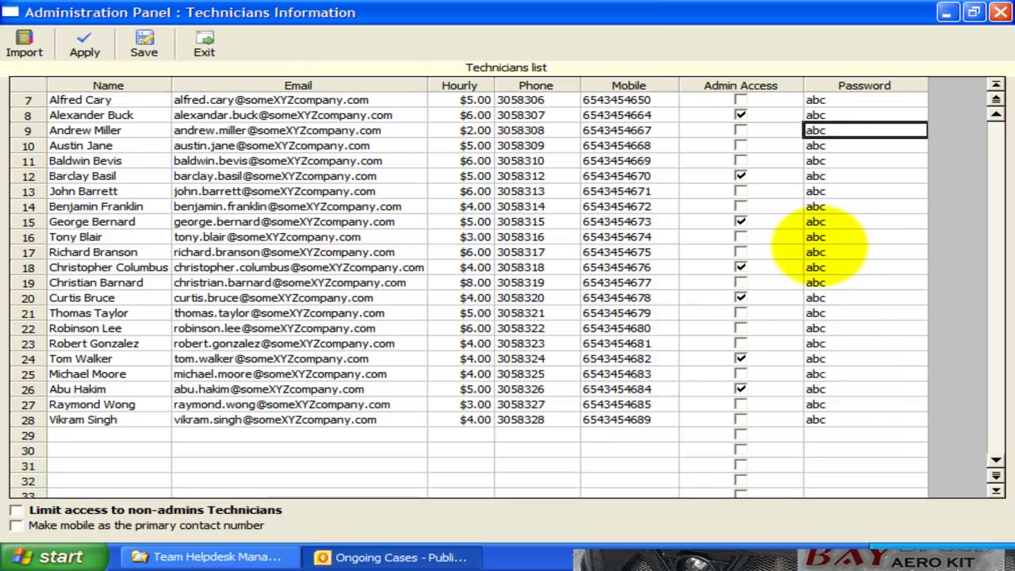
{"action": "scroll", "coordinate": [847, 255], "scroll_direction": "down", "scroll_amount": 1}
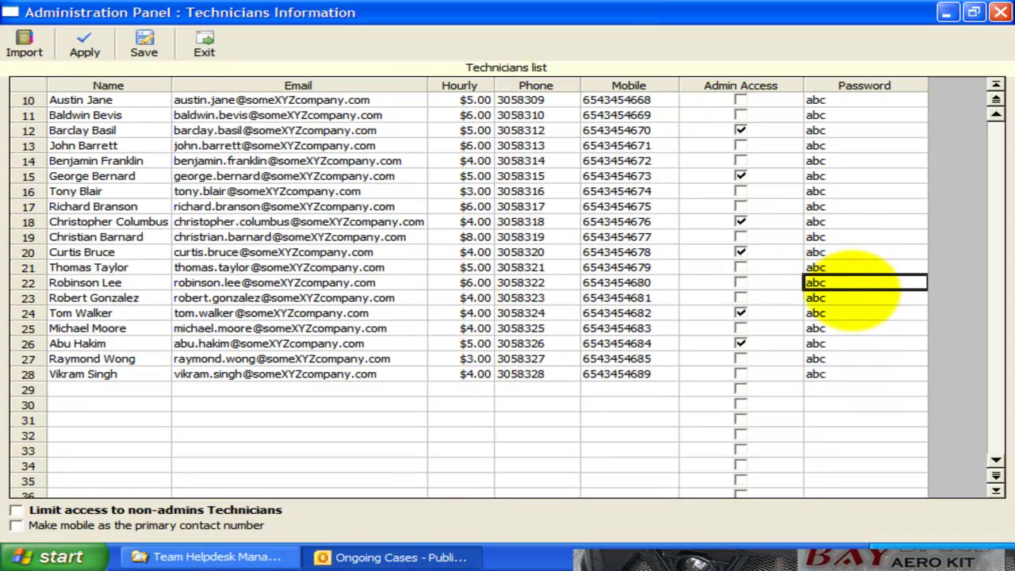
{"action": "scroll", "coordinate": [852, 289], "scroll_direction": "down", "scroll_amount": 1}
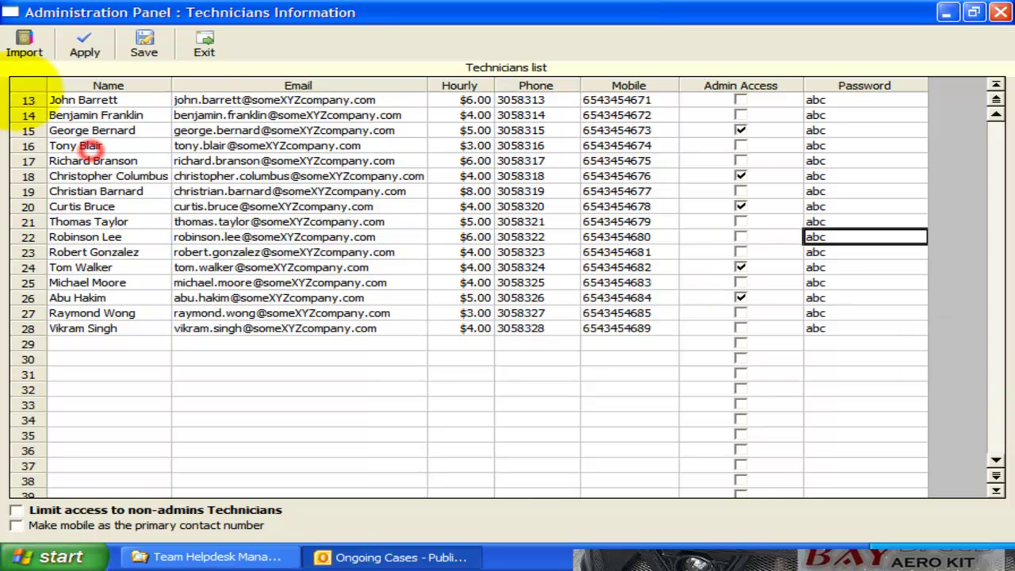
Start a technician import from the Global Address List and add the Project Manager, the Team Lead, the user directly above the Team Lead, and the Sr. Manager
{"action": "left_click", "coordinate": [24, 44]}
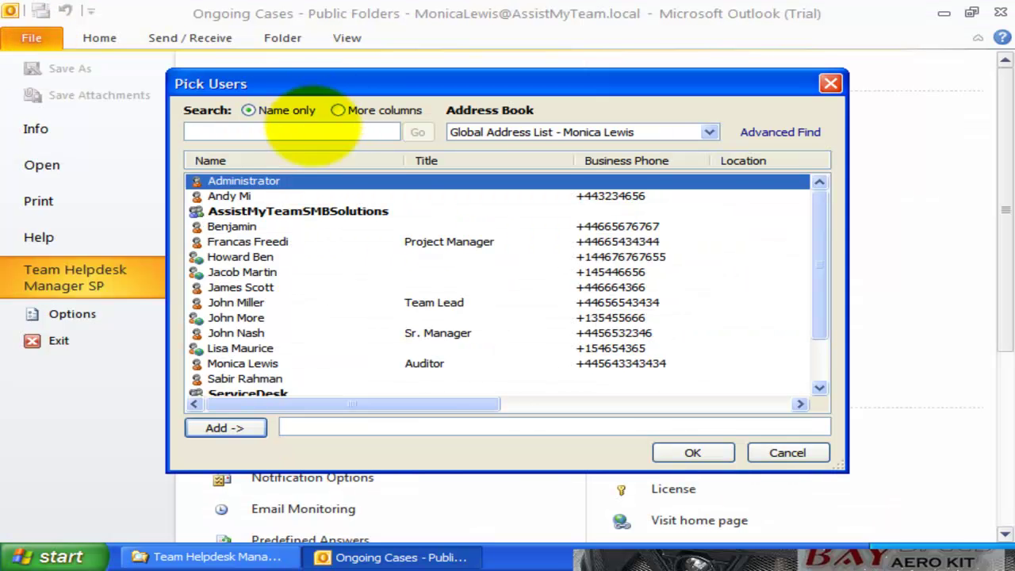
{"action": "left_click", "coordinate": [283, 197]}
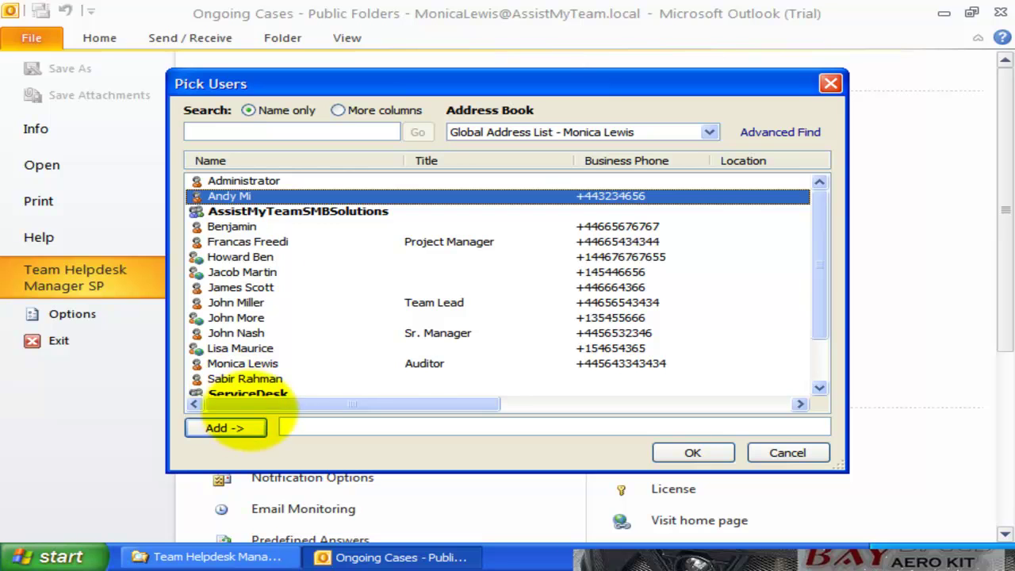
{"action": "left_click", "coordinate": [269, 242]}
{"action": "left_click", "coordinate": [238, 427]}
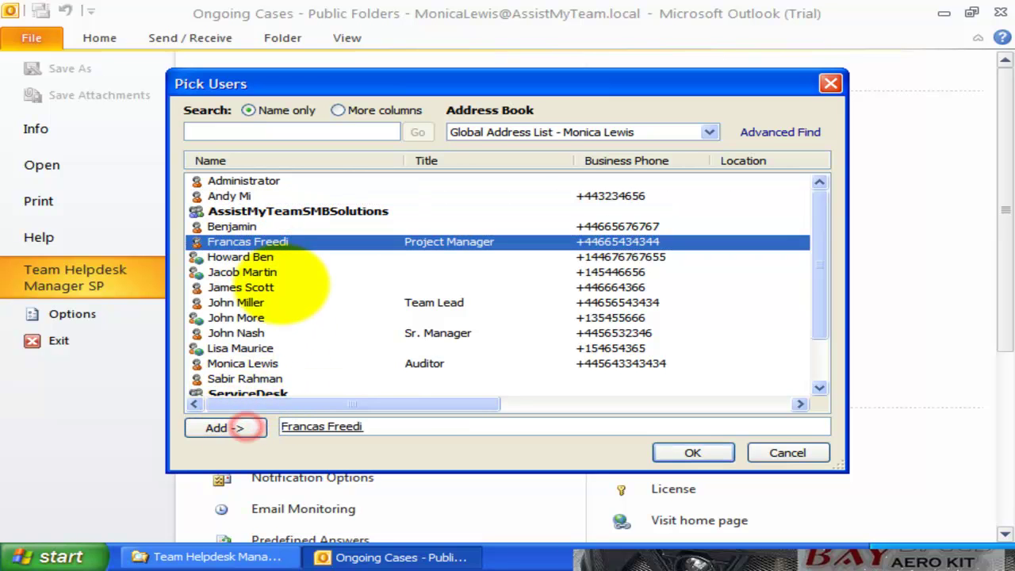
{"action": "left_click", "coordinate": [279, 288]}
{"action": "left_click", "coordinate": [230, 427]}
{"action": "left_click", "coordinate": [253, 302]}
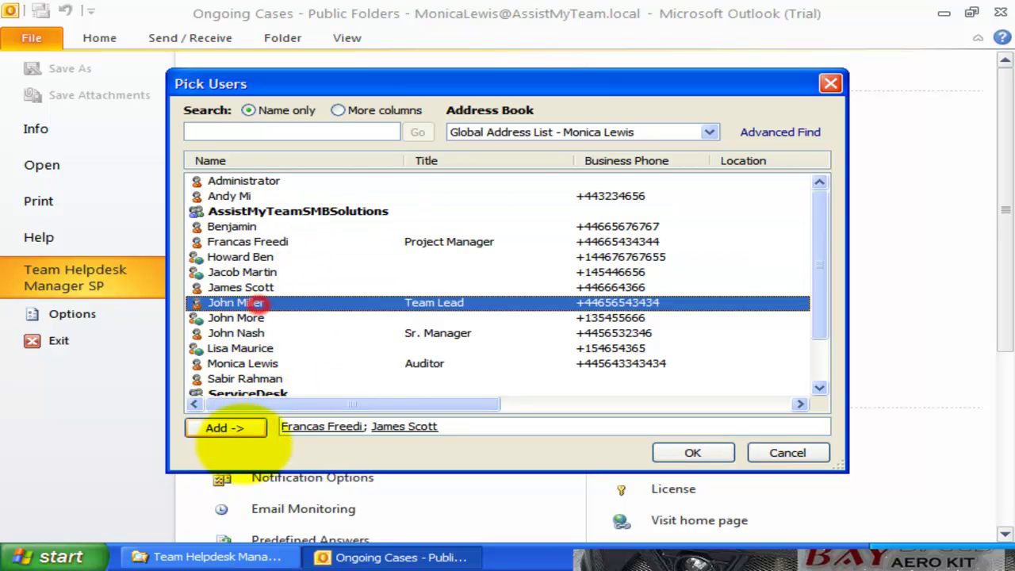
{"action": "left_click", "coordinate": [238, 429]}
{"action": "left_click", "coordinate": [234, 332]}
{"action": "left_click", "coordinate": [230, 427]}
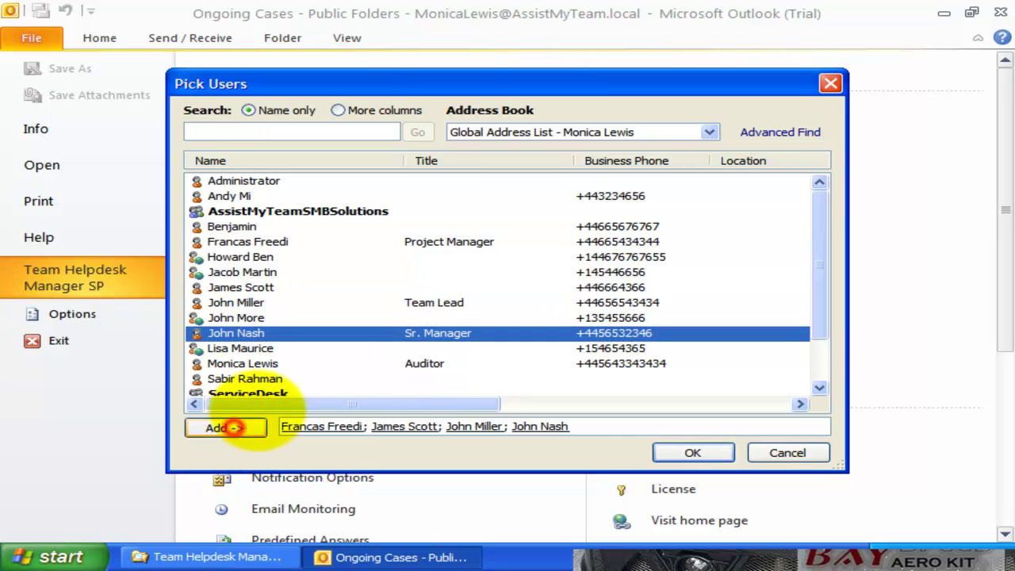
Add the Auditor and the user directly above the QA Engineer, and import the picked users into the Technicians list
{"action": "left_click", "coordinate": [269, 363]}
{"action": "left_click", "coordinate": [230, 427]}
{"action": "left_click", "coordinate": [819, 364]}
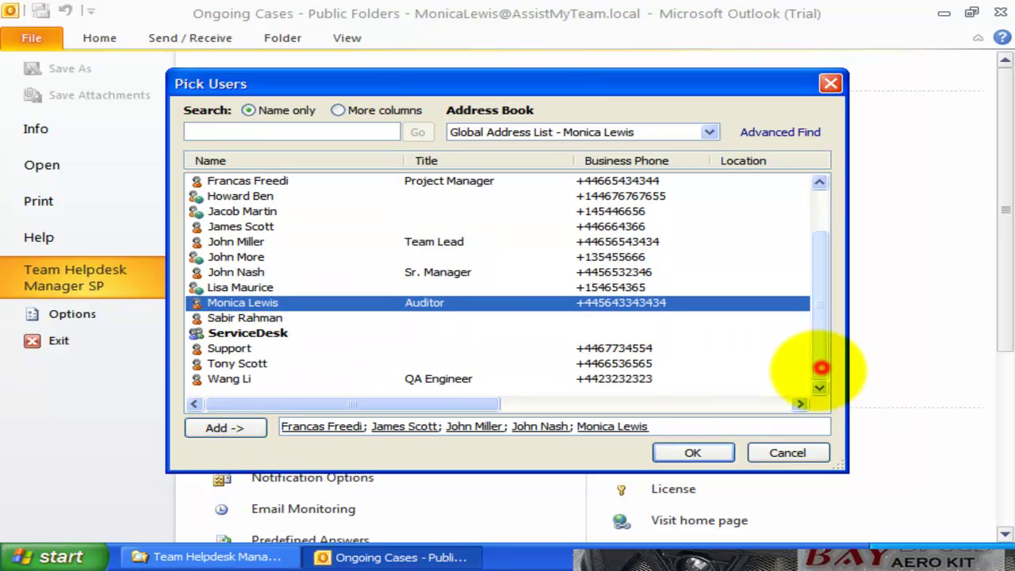
{"action": "left_click", "coordinate": [258, 363]}
{"action": "left_click", "coordinate": [238, 427]}
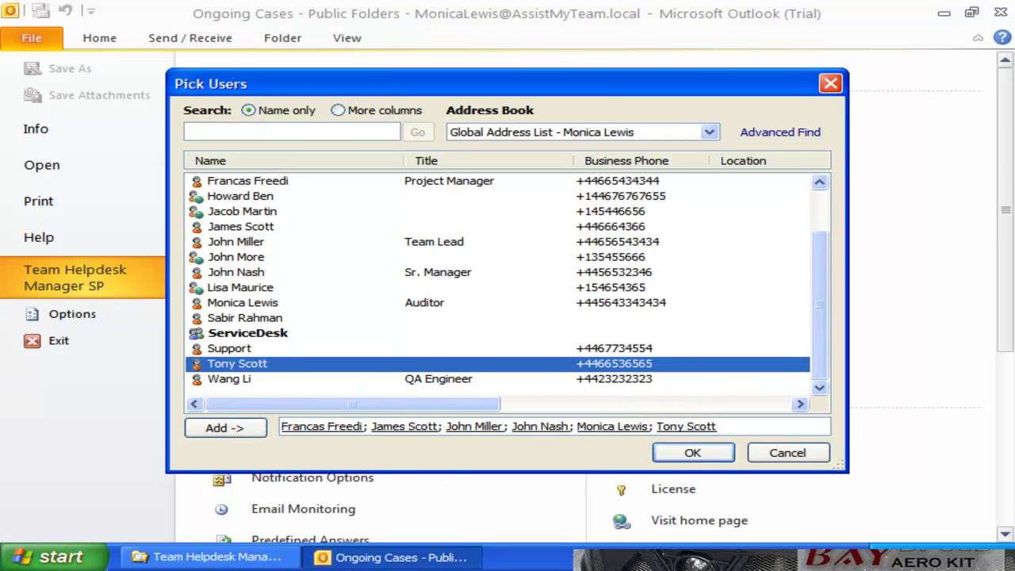
{"action": "left_click", "coordinate": [692, 452]}
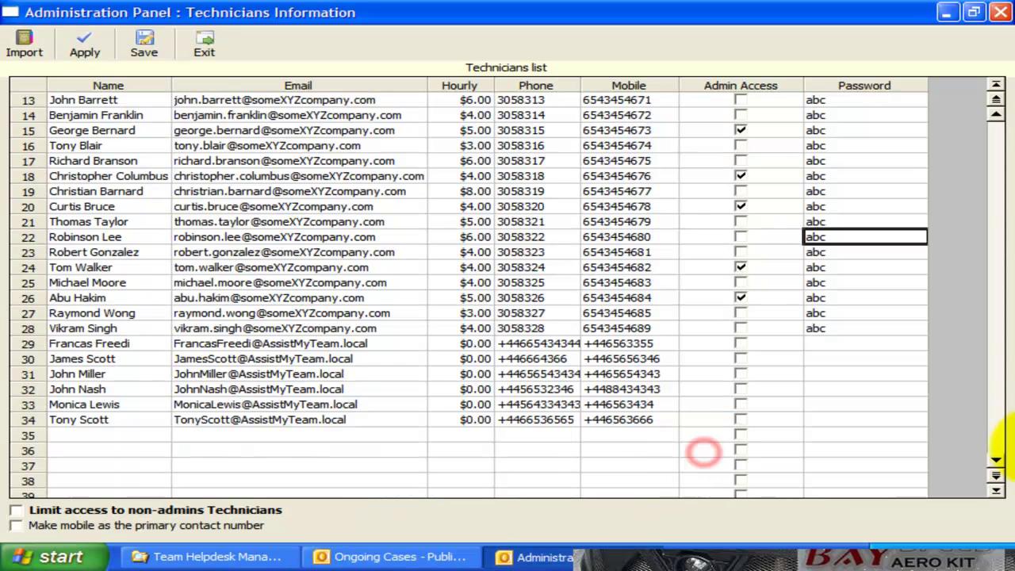
Grant admin access to the imported technicians in rows 29, 30, 33 and 34, and save the Technicians list
{"action": "left_click_drag", "start_coordinate": [106, 343], "coordinate": [610, 432]}
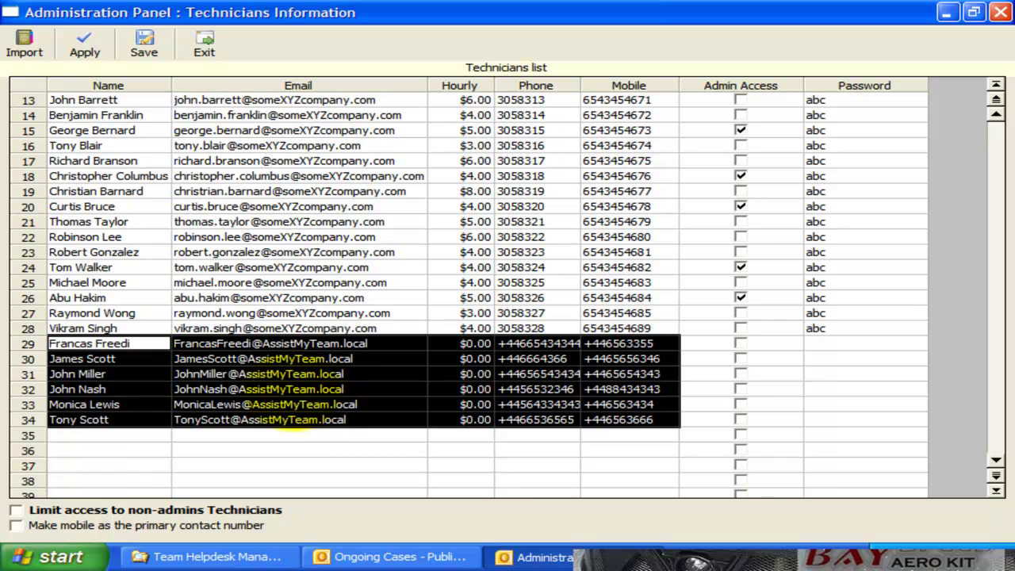
{"action": "left_click", "coordinate": [739, 343]}
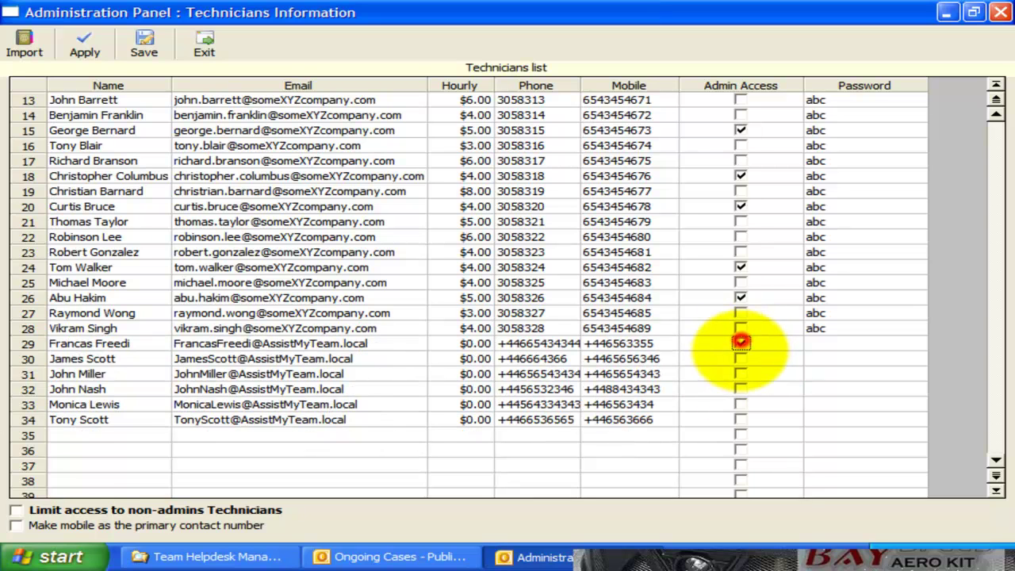
{"action": "left_click", "coordinate": [739, 358]}
{"action": "left_click", "coordinate": [740, 403]}
{"action": "left_click", "coordinate": [739, 420]}
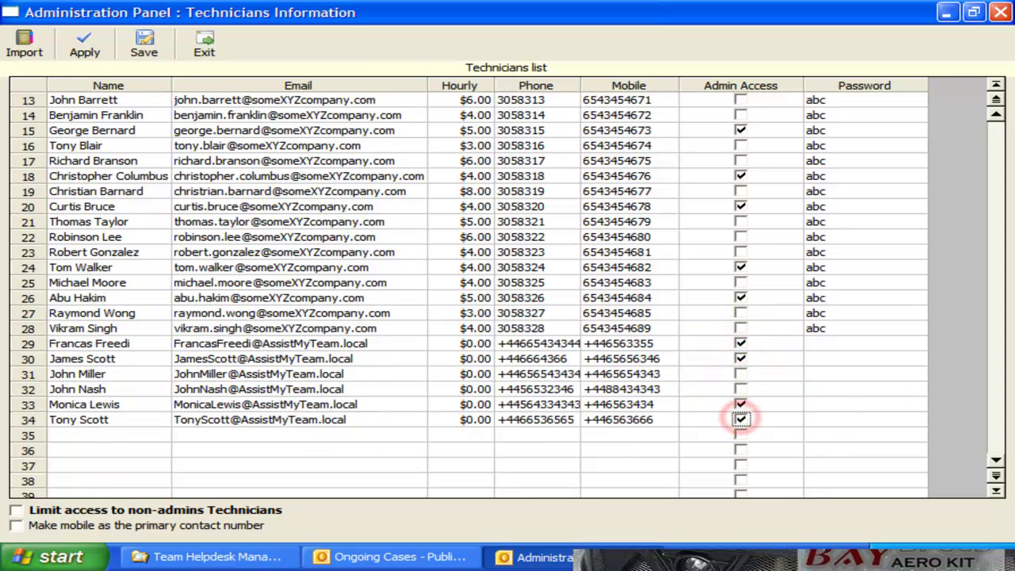
{"action": "left_click", "coordinate": [142, 43]}
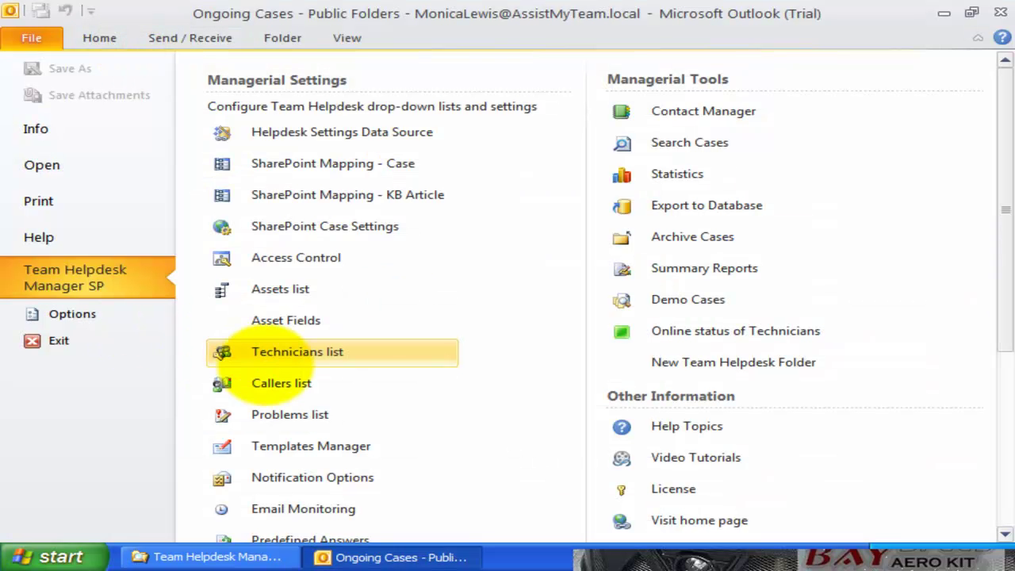
Open the Callers list, maximize its window, and widen the Departments table's columns and the callers' Email column
{"action": "left_click", "coordinate": [280, 379]}
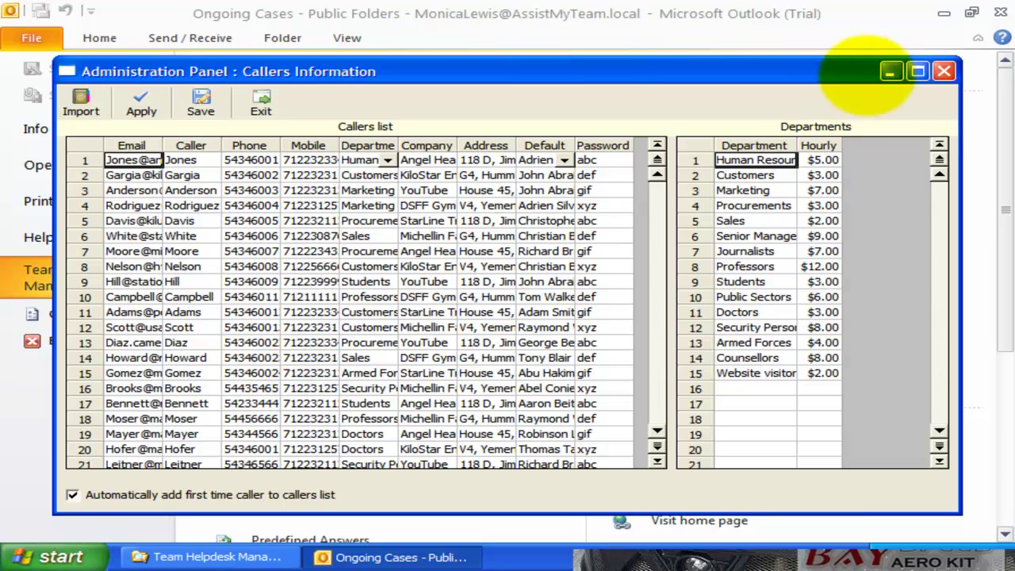
{"action": "left_click", "coordinate": [915, 71]}
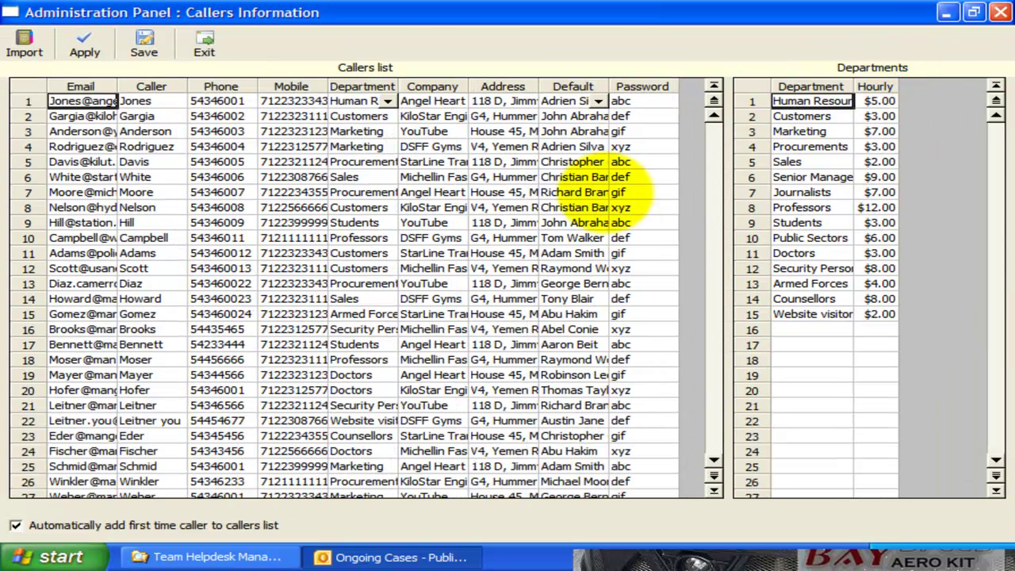
{"action": "left_click", "coordinate": [599, 192]}
{"action": "left_click_drag", "start_coordinate": [854, 86], "coordinate": [970, 86]}
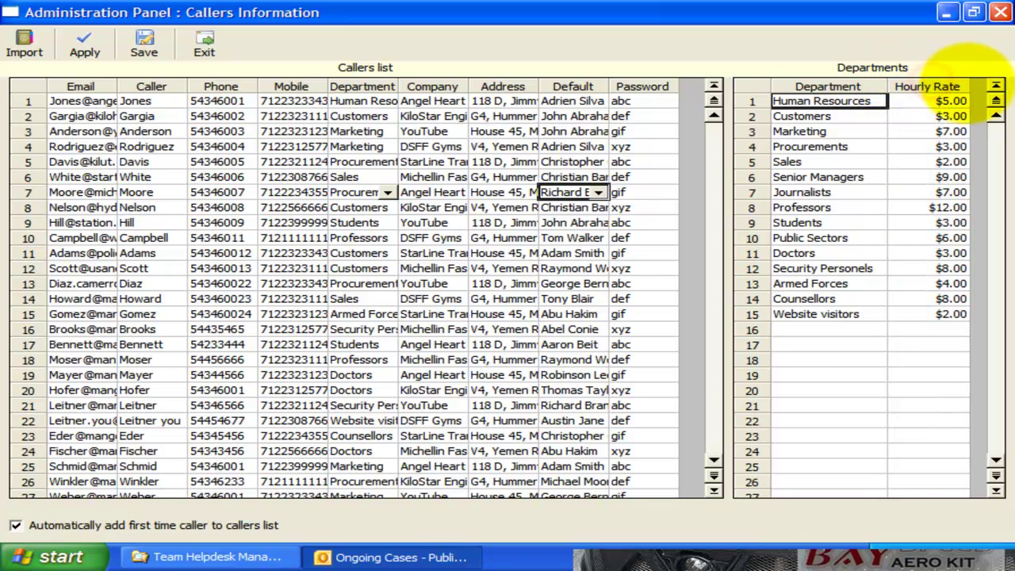
{"action": "left_click", "coordinate": [120, 282]}
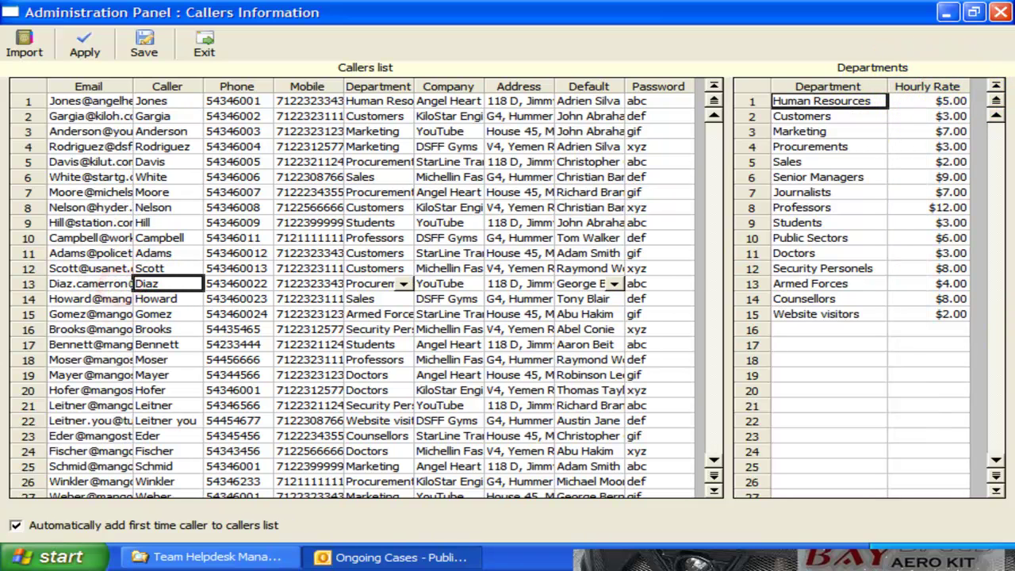
Examine the callers' e-mail, phone and mobile entries down to the last filled rows
{"action": "left_click", "coordinate": [117, 131]}
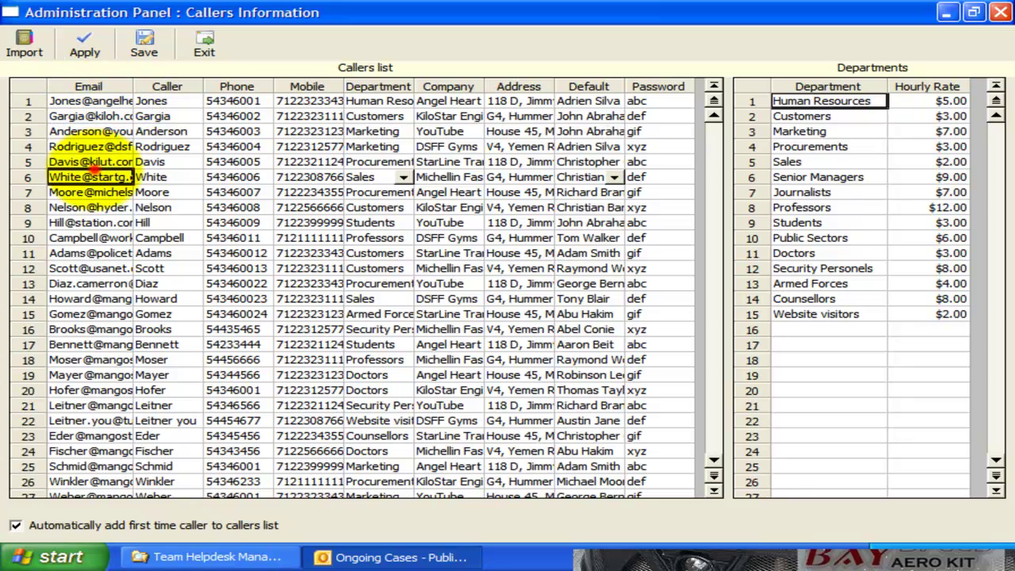
{"action": "left_click", "coordinate": [89, 207]}
{"action": "scroll", "coordinate": [100, 234], "scroll_direction": "down", "scroll_amount": 15}
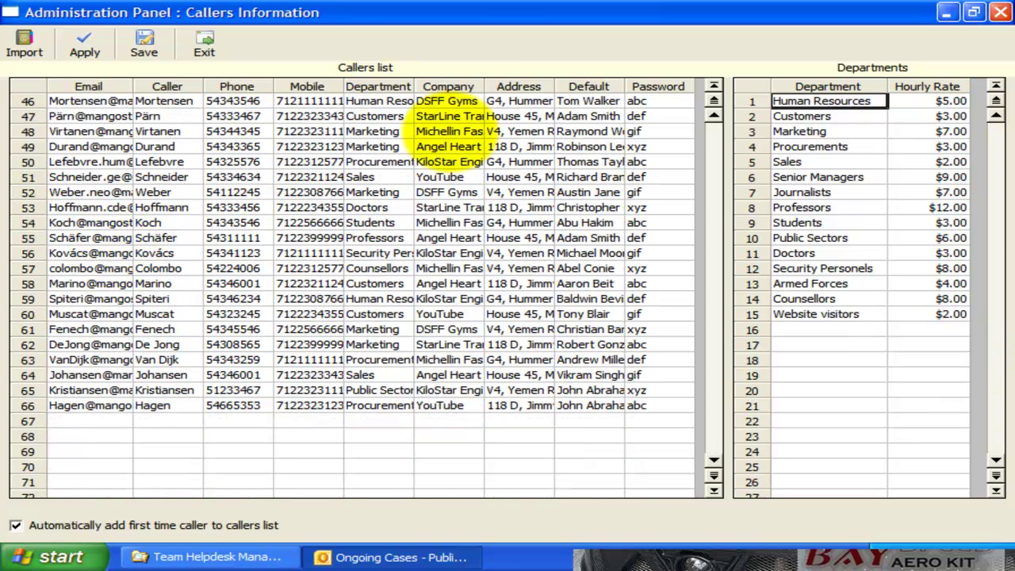
{"action": "left_click", "coordinate": [215, 106]}
{"action": "left_click", "coordinate": [305, 136]}
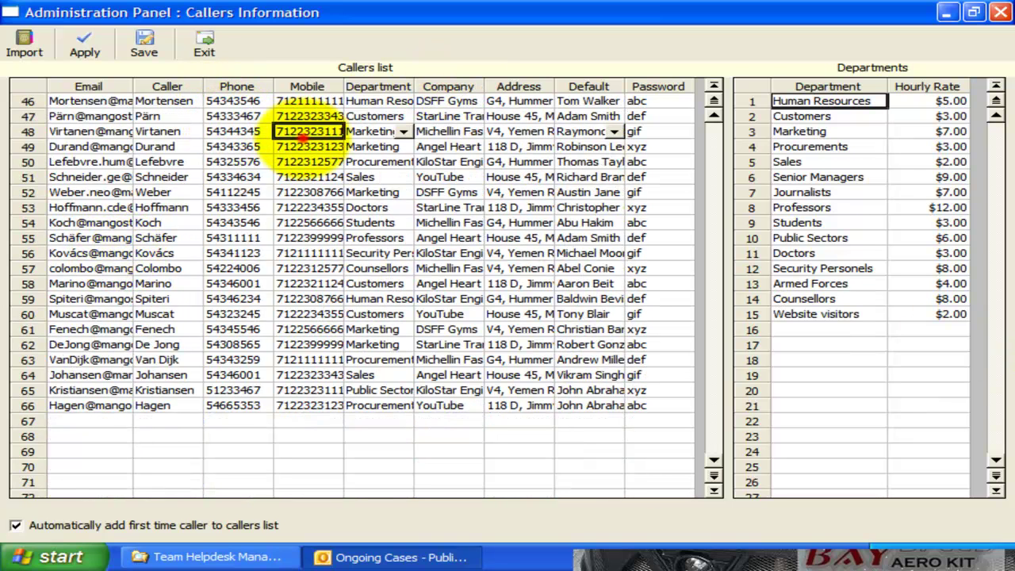
{"action": "left_click", "coordinate": [309, 222]}
{"action": "left_click", "coordinate": [236, 239]}
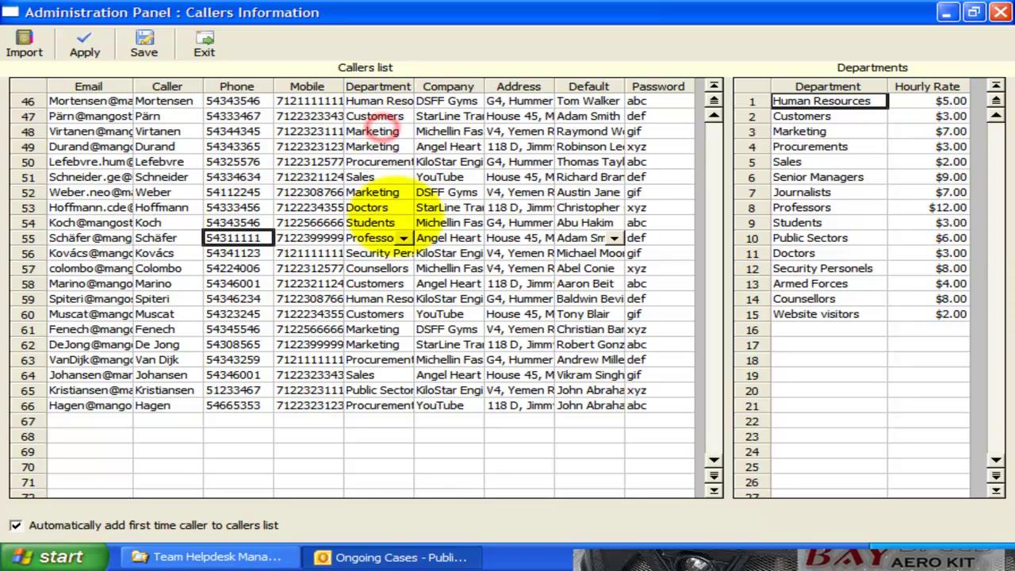
Fit the callers' Department column to its contents and examine the Departments table with its hourly rates
{"action": "left_click", "coordinate": [403, 238]}
{"action": "left_click", "coordinate": [388, 252]}
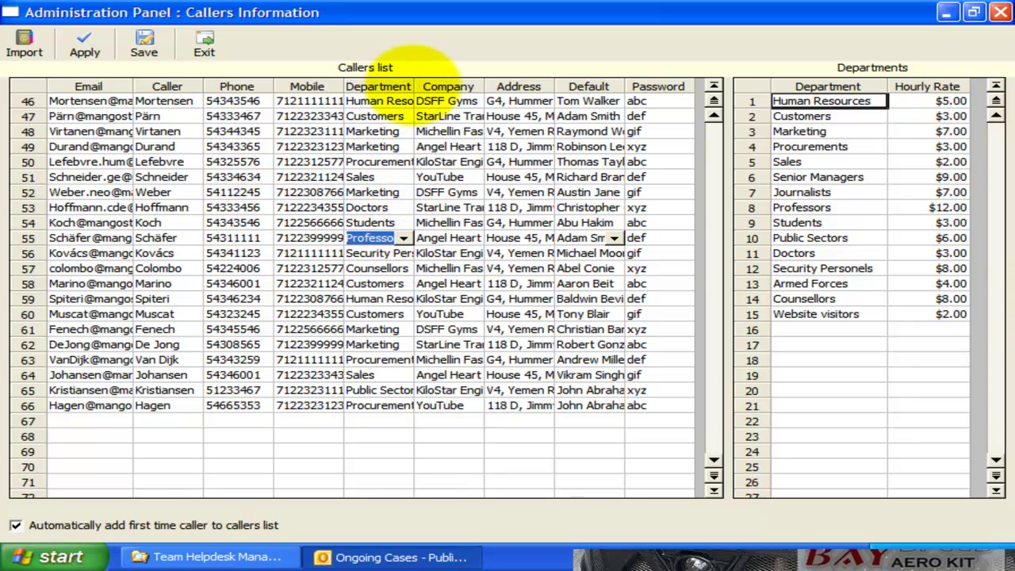
{"action": "double_click", "coordinate": [414, 86]}
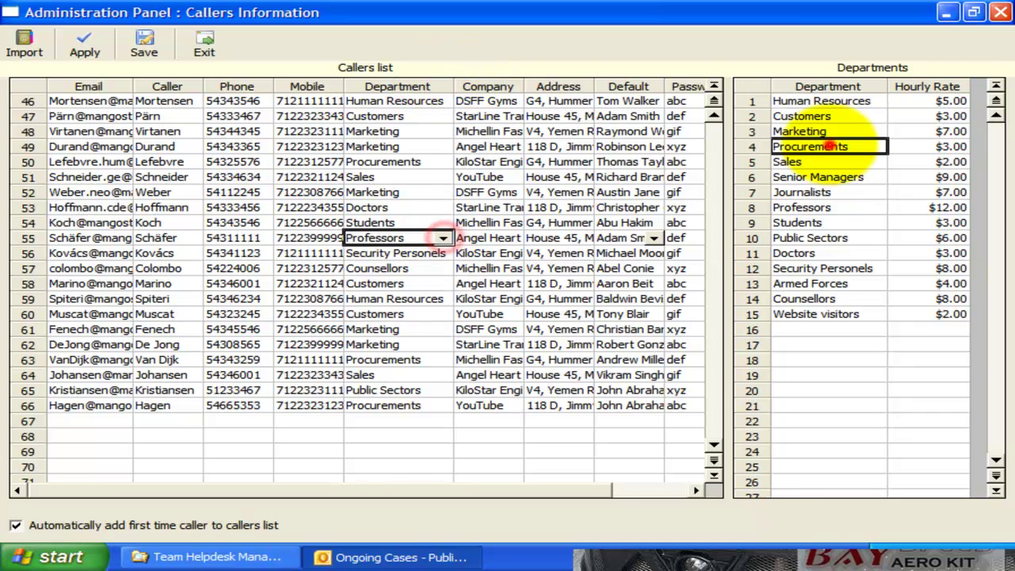
{"action": "left_click_drag", "start_coordinate": [826, 115], "coordinate": [830, 305]}
{"action": "left_click_drag", "start_coordinate": [931, 101], "coordinate": [939, 315]}
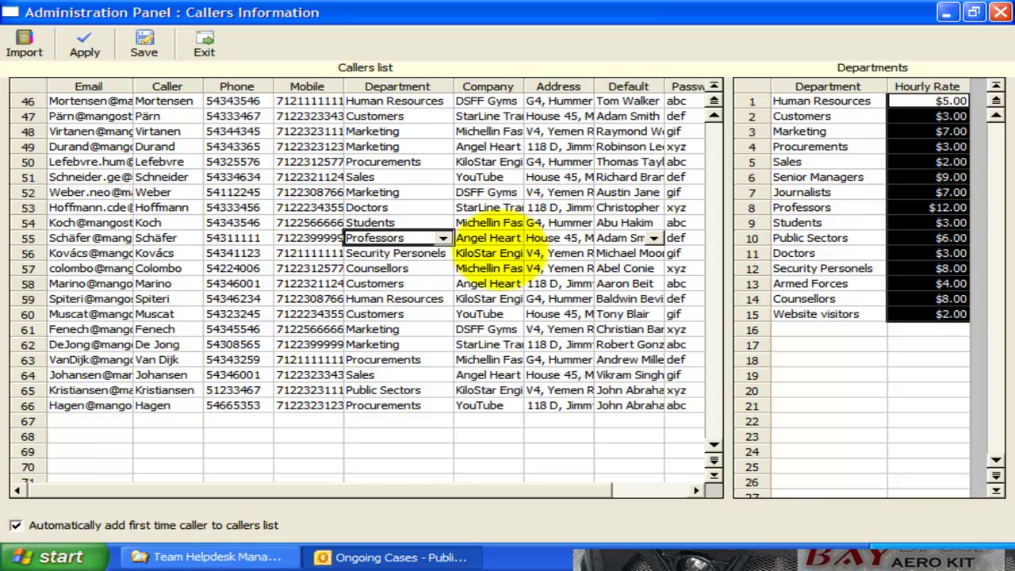
Assign the caller in row 55 to the Customers department
{"action": "left_click", "coordinate": [442, 238]}
{"action": "scroll", "coordinate": [430, 285], "scroll_direction": "down", "scroll_amount": 1}
{"action": "scroll", "coordinate": [431, 274], "scroll_direction": "up", "scroll_amount": 4}
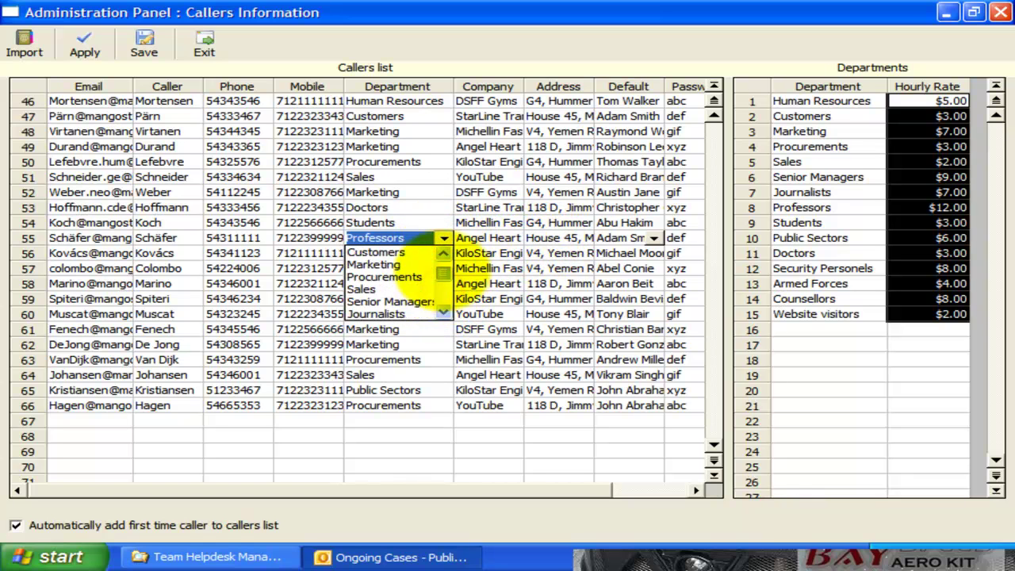
{"action": "left_click", "coordinate": [410, 266]}
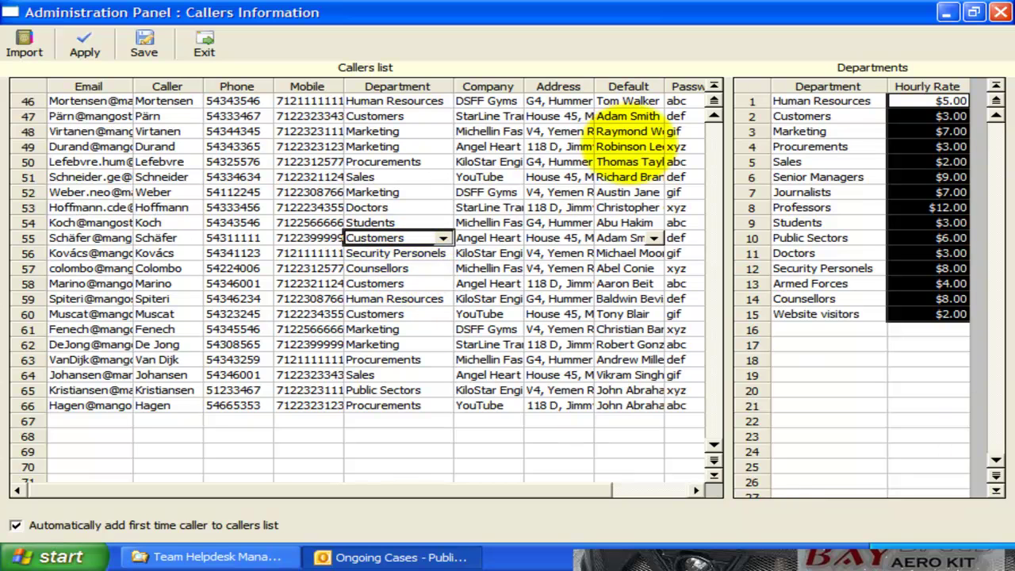
Narrow the Address column, widen the Default Technician column and examine the technicians selectable for the caller in row 47
{"action": "left_click", "coordinate": [626, 116]}
{"action": "left_click_drag", "start_coordinate": [592, 85], "coordinate": [546, 86]}
{"action": "left_click_drag", "start_coordinate": [617, 87], "coordinate": [648, 87]}
{"action": "left_click", "coordinate": [640, 116]}
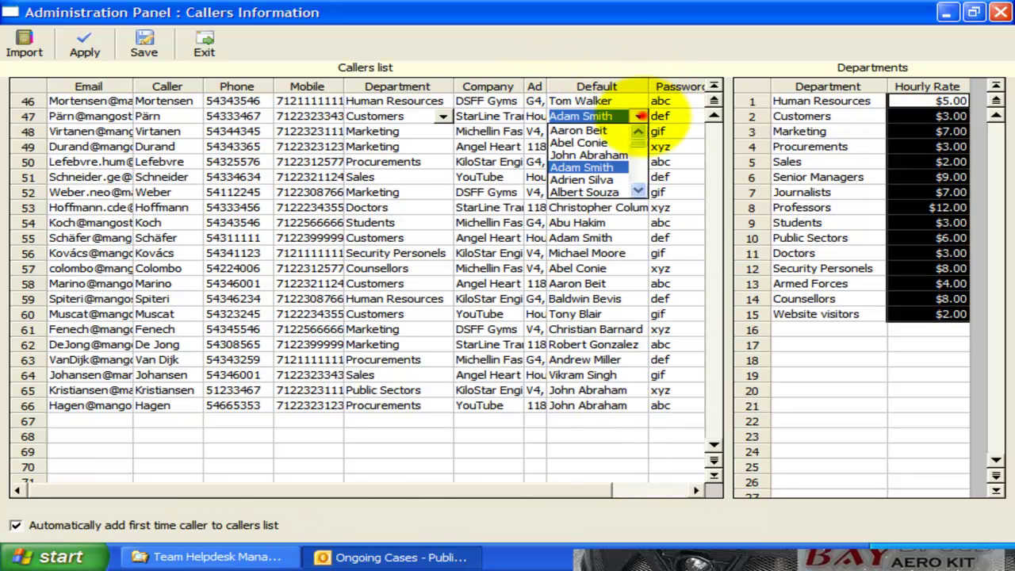
{"action": "left_click", "coordinate": [638, 116]}
{"action": "left_click", "coordinate": [641, 116]}
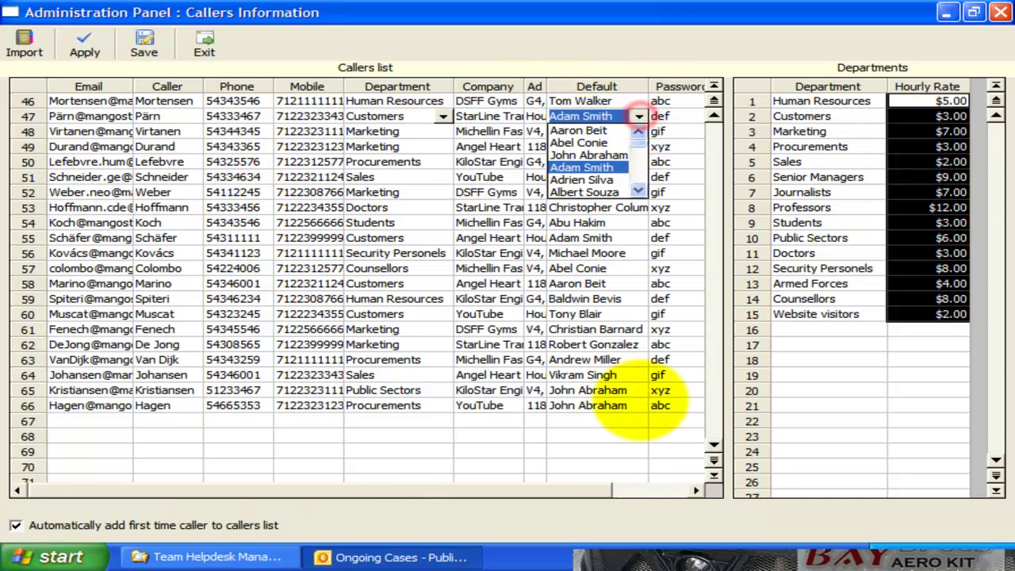
Set the default technician of the caller in row 66 to the same technician as in row 63
{"action": "left_click", "coordinate": [626, 405]}
{"action": "left_click", "coordinate": [625, 403]}
{"action": "scroll", "coordinate": [638, 432], "scroll_direction": "down", "scroll_amount": 2}
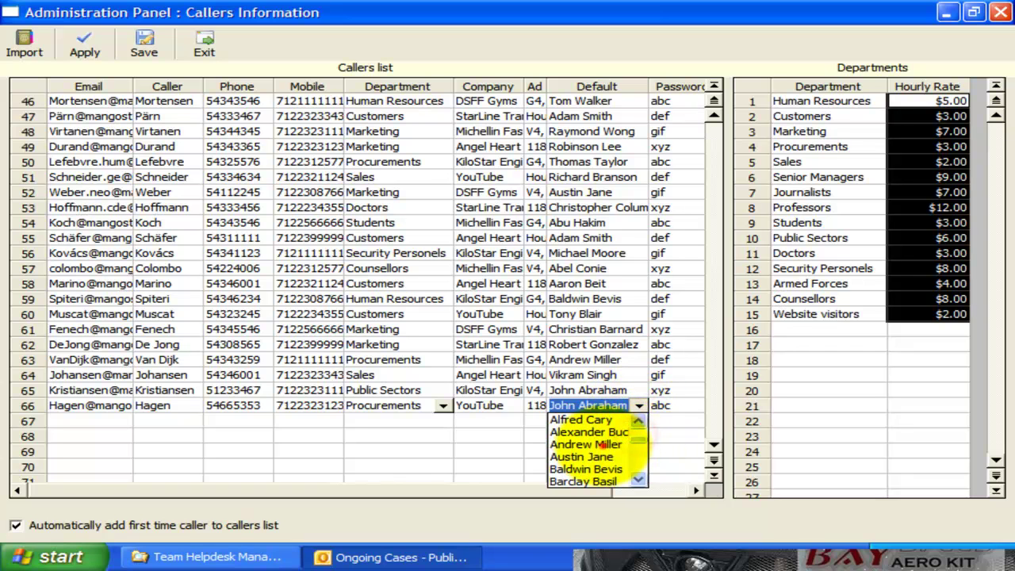
{"action": "left_click", "coordinate": [604, 448]}
{"action": "left_click", "coordinate": [636, 405]}
{"action": "left_click", "coordinate": [638, 405]}
Narrow the Department column, fit the Default Technician and Password columns to their contents, and sort the callers by Password
{"action": "left_click_drag", "start_coordinate": [453, 79], "coordinate": [431, 79]}
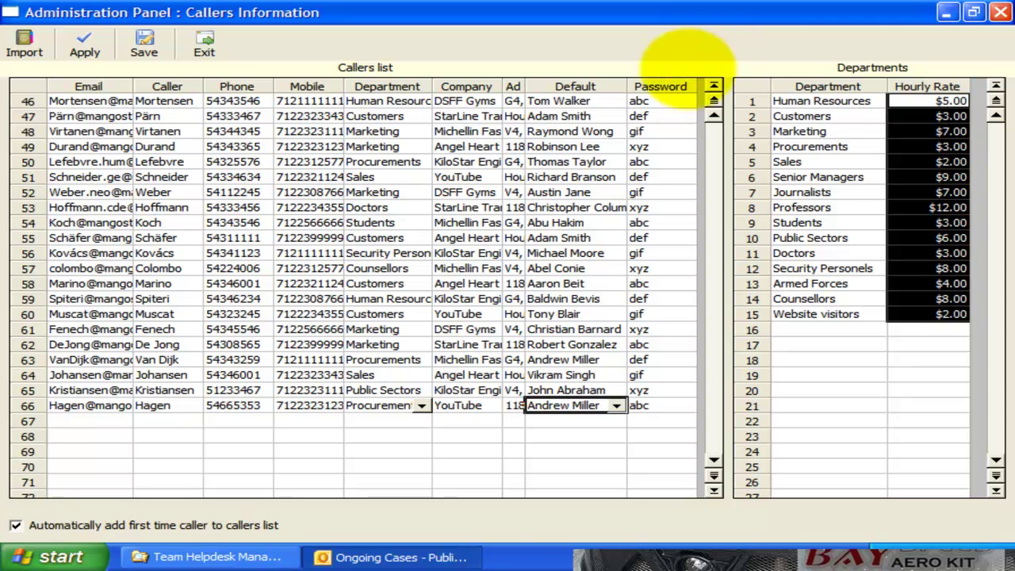
{"action": "double_click", "coordinate": [626, 85]}
{"action": "left_click", "coordinate": [669, 86]}
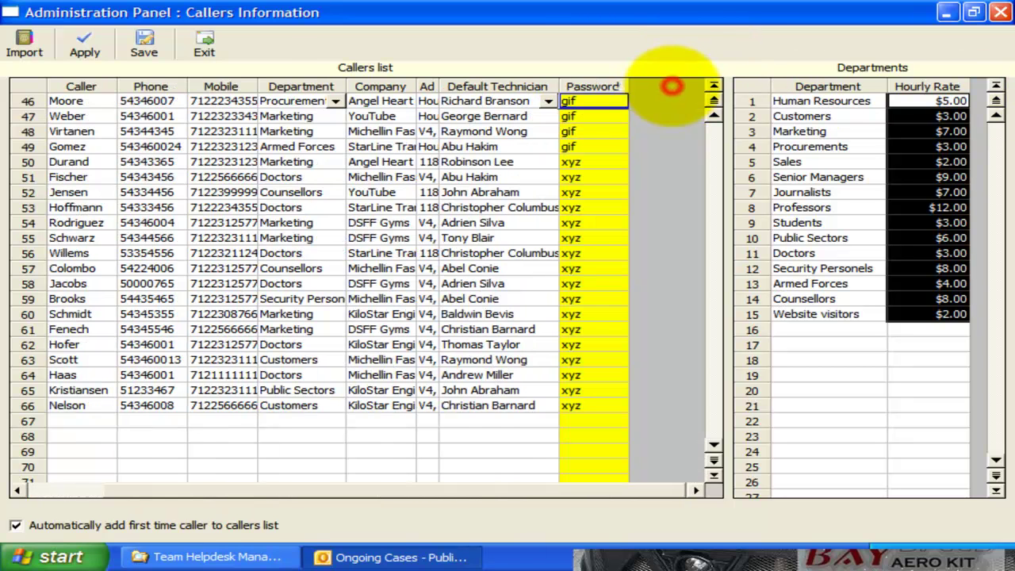
{"action": "double_click", "coordinate": [627, 85]}
Examine the Password and Email entries of the callers in the last filled rows
{"action": "left_click", "coordinate": [616, 131]}
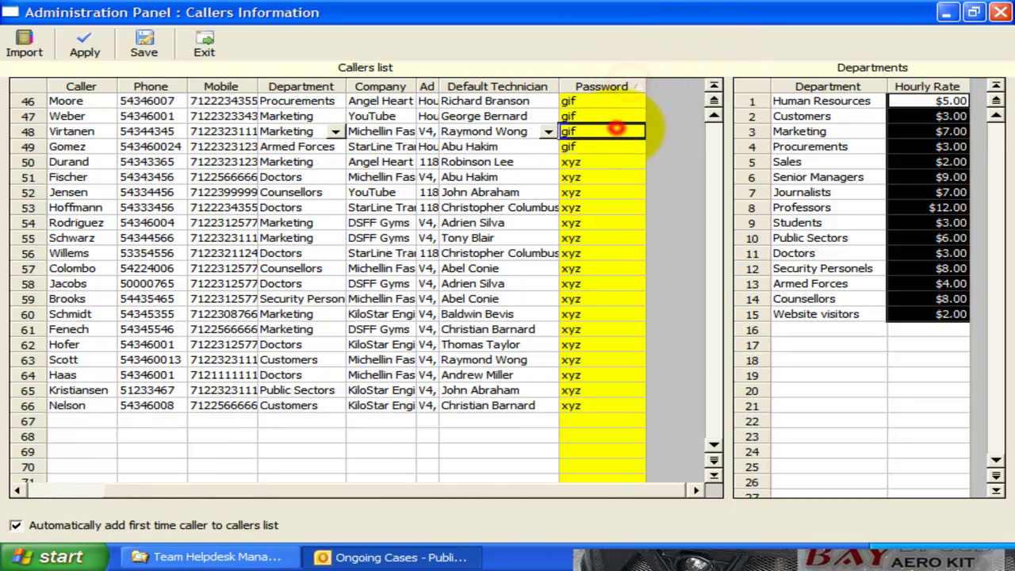
{"action": "left_click", "coordinate": [616, 314]}
{"action": "left_click", "coordinate": [600, 389]}
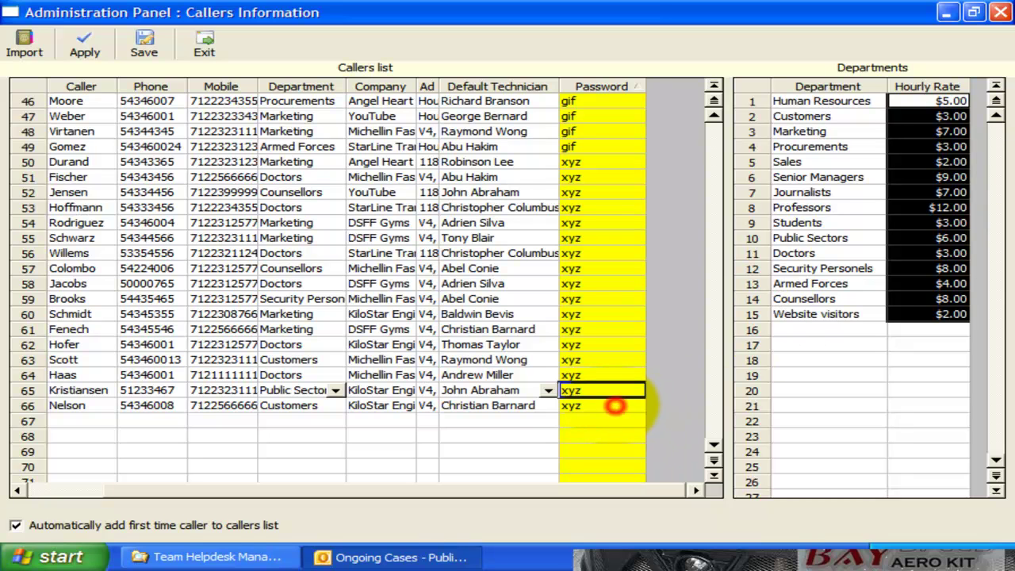
{"action": "left_click", "coordinate": [610, 405]}
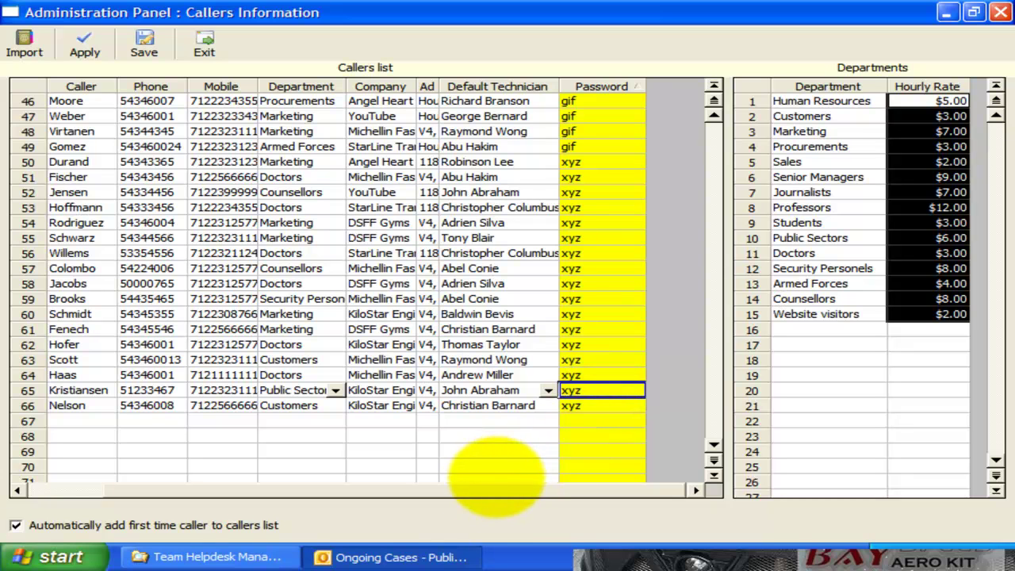
{"action": "left_click_drag", "start_coordinate": [486, 490], "coordinate": [351, 490]}
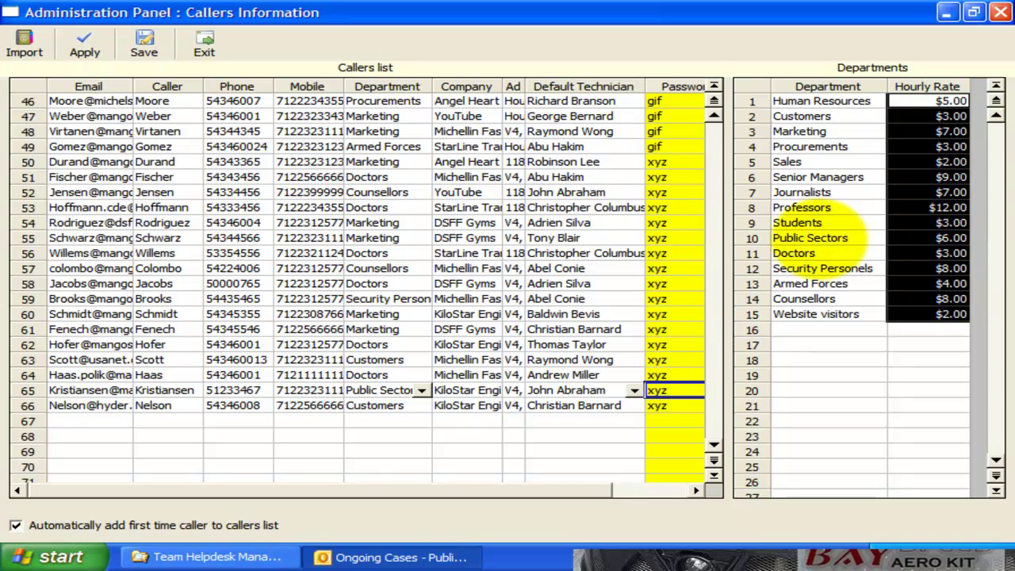
{"action": "left_click", "coordinate": [106, 375]}
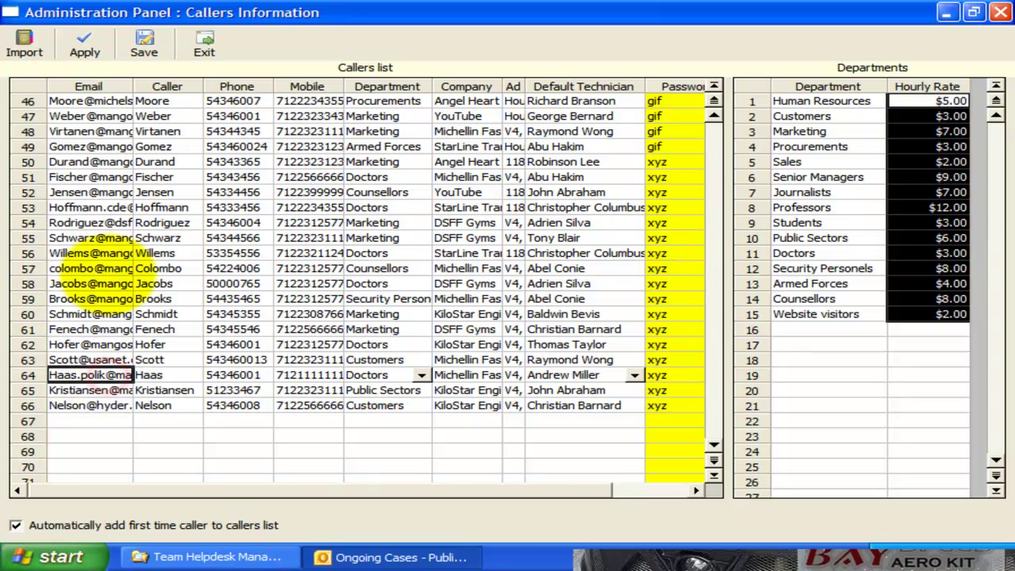
Import two callers from the Global Address List: the QA Engineer and the user listed directly above the ServiceDesk group
{"action": "left_click", "coordinate": [24, 44]}
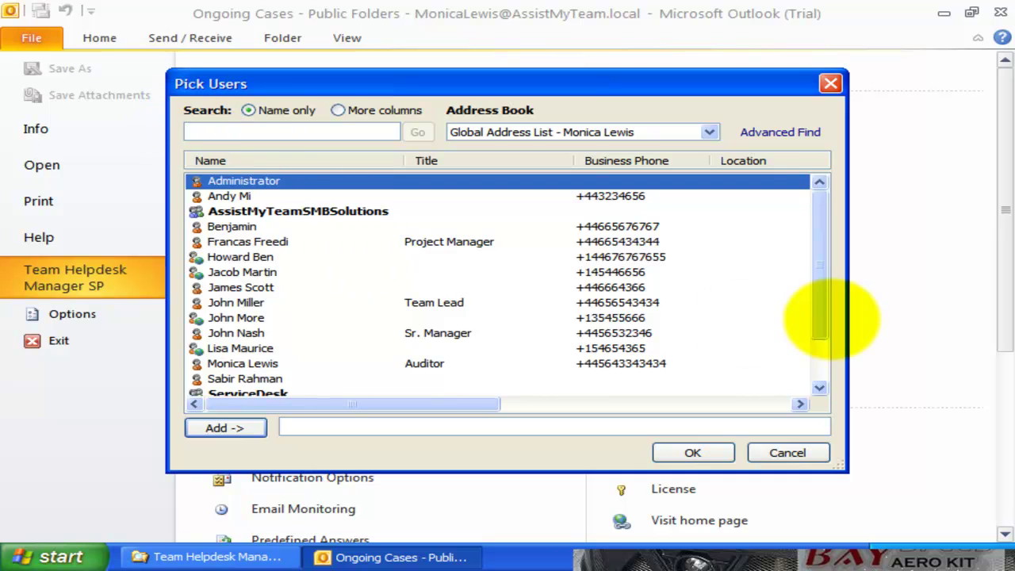
{"action": "left_click_drag", "start_coordinate": [821, 290], "coordinate": [821, 349]}
{"action": "left_click", "coordinate": [254, 379]}
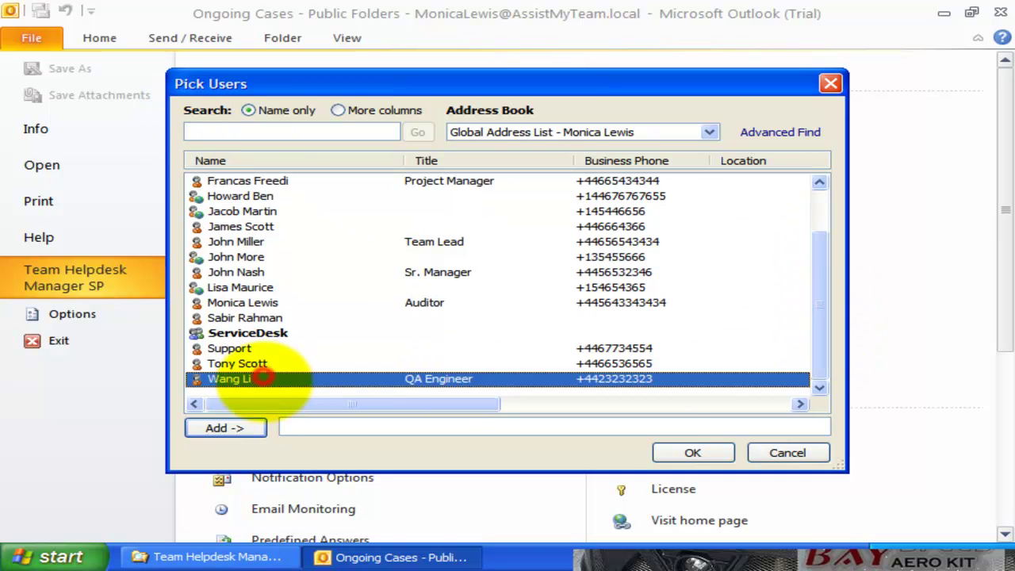
{"action": "left_click", "coordinate": [225, 427]}
{"action": "left_click", "coordinate": [273, 317]}
{"action": "left_click", "coordinate": [230, 428]}
{"action": "left_click", "coordinate": [702, 453]}
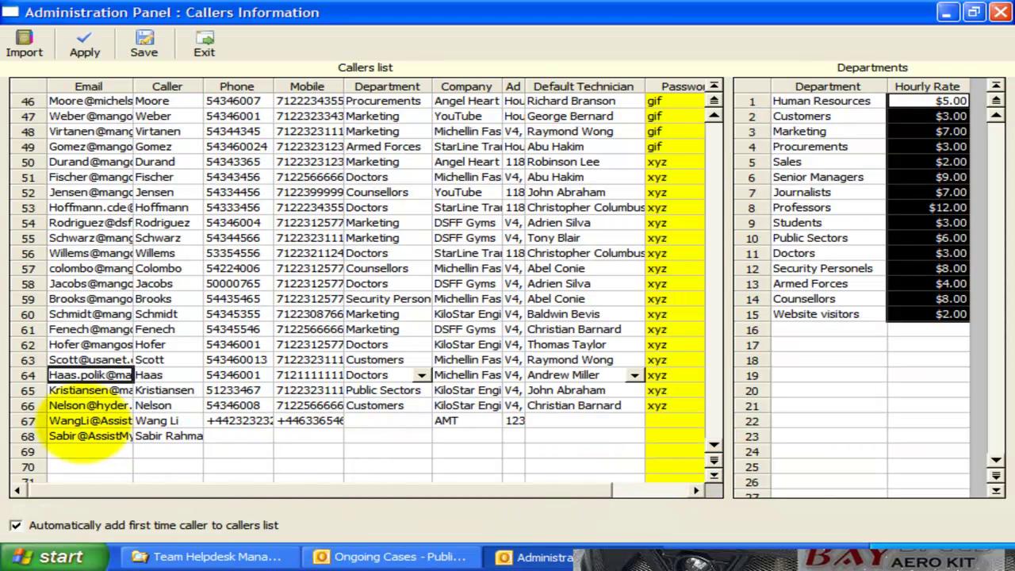
Give the caller in row 67 the same default technician as row 59, the caller in row 68 that of row 65, and save
{"action": "left_click_drag", "start_coordinate": [79, 420], "coordinate": [578, 450]}
{"action": "left_click", "coordinate": [242, 436]}
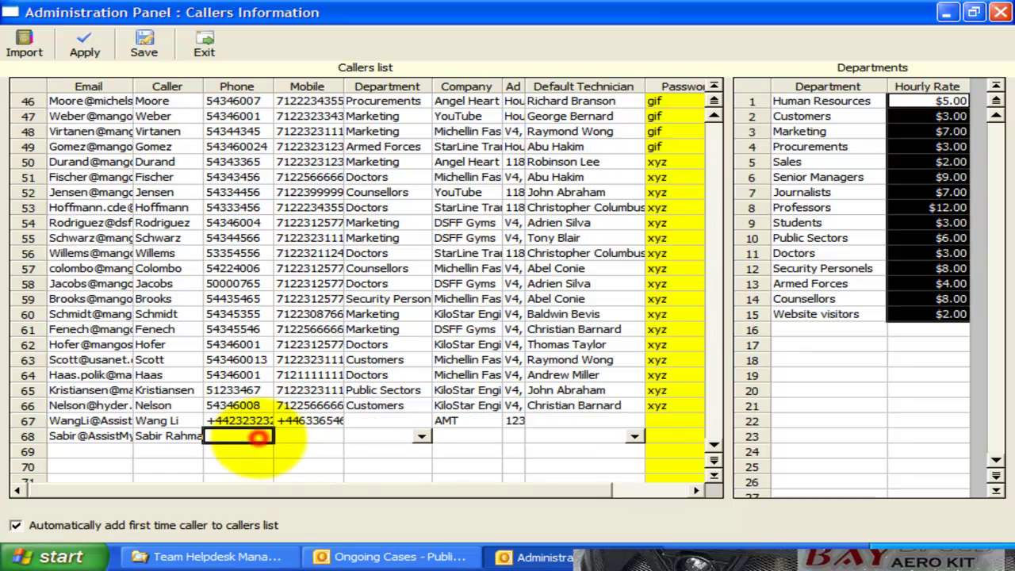
{"action": "left_click", "coordinate": [628, 423]}
{"action": "left_click", "coordinate": [612, 447]}
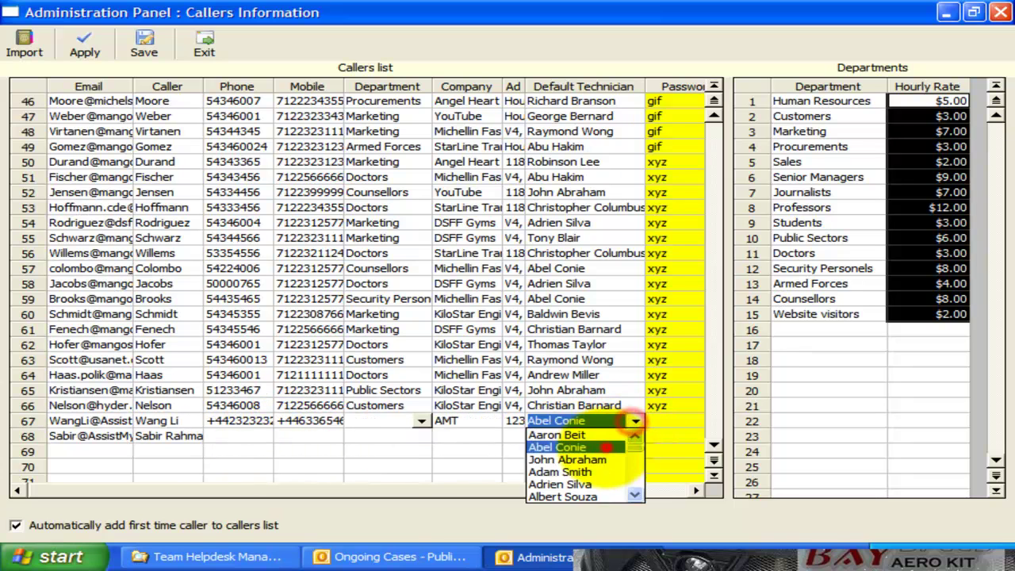
{"action": "left_click", "coordinate": [632, 436]}
{"action": "left_click", "coordinate": [614, 474]}
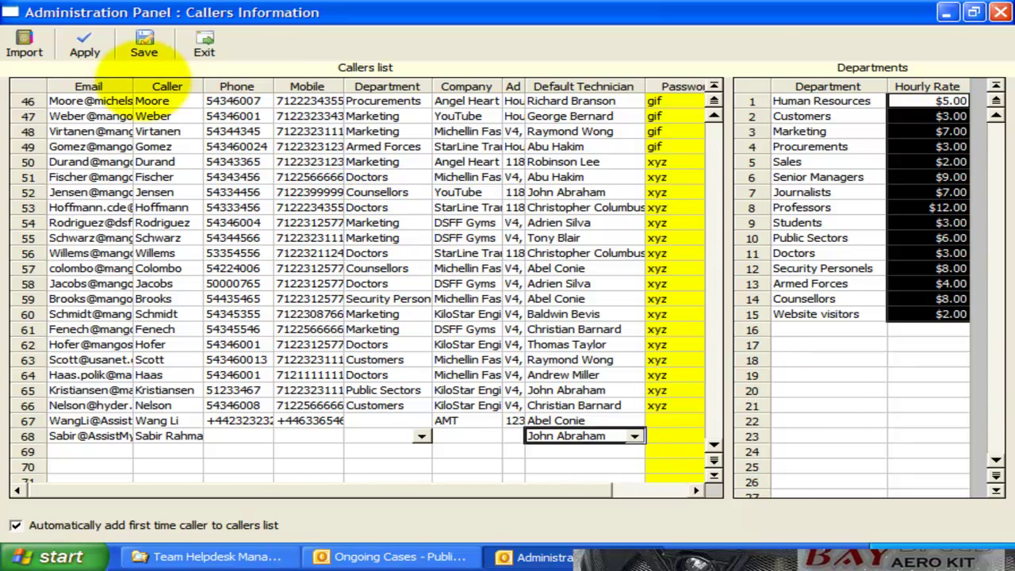
{"action": "left_click", "coordinate": [142, 46]}
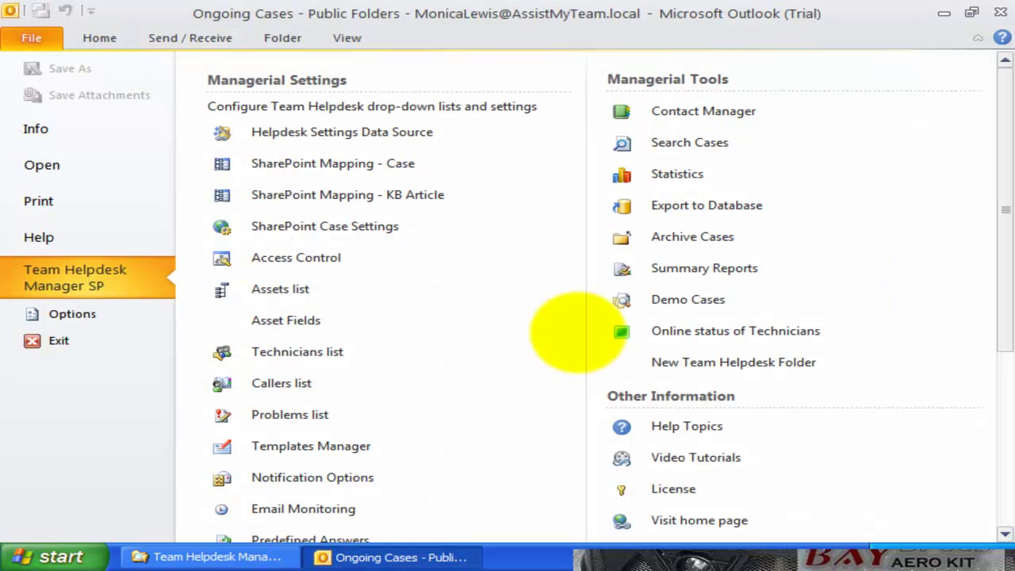
Open the Problems list, maximize its window and examine the problem types and their categories
{"action": "left_click", "coordinate": [317, 414]}
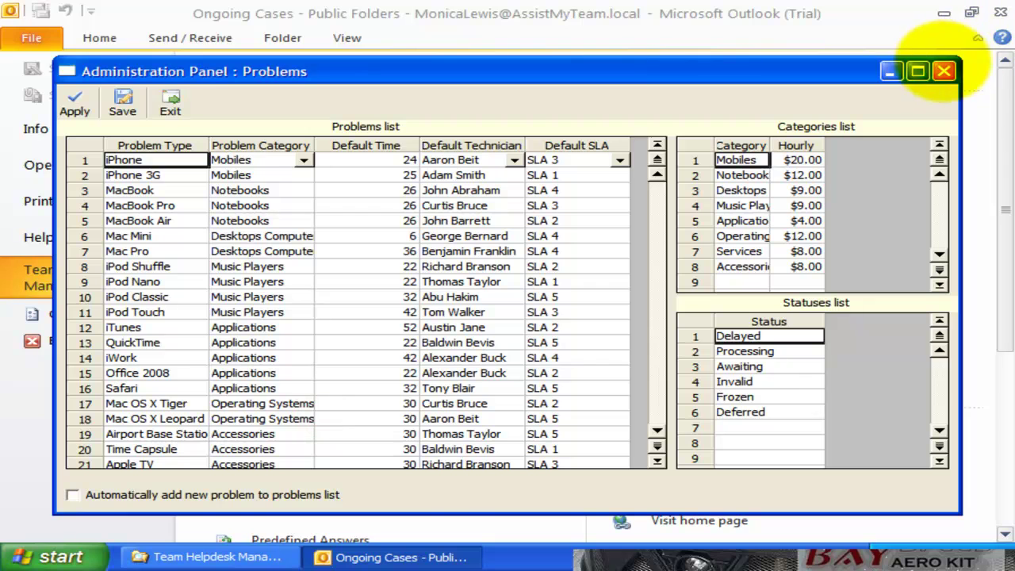
{"action": "left_click", "coordinate": [917, 71]}
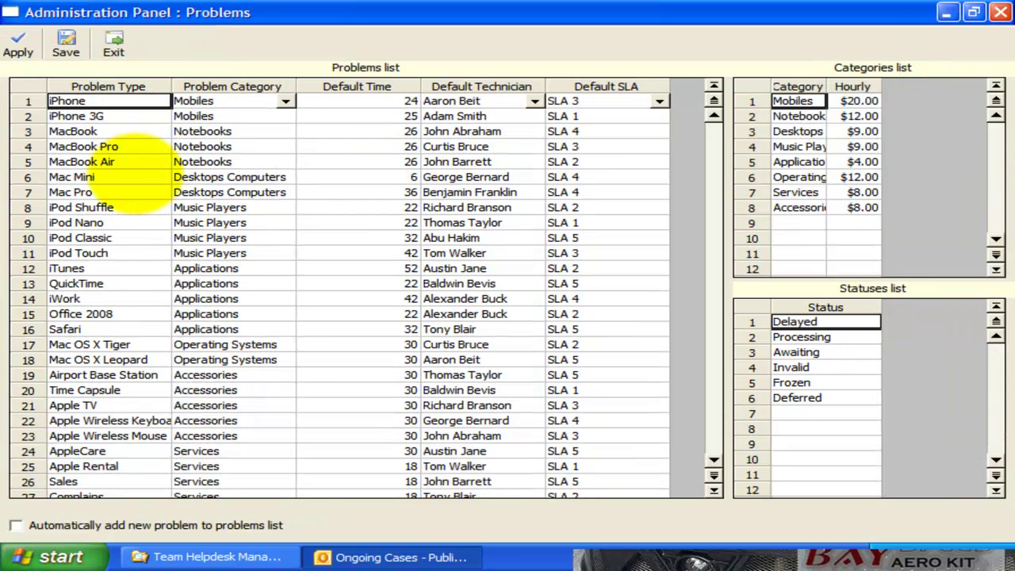
{"action": "left_click", "coordinate": [135, 173]}
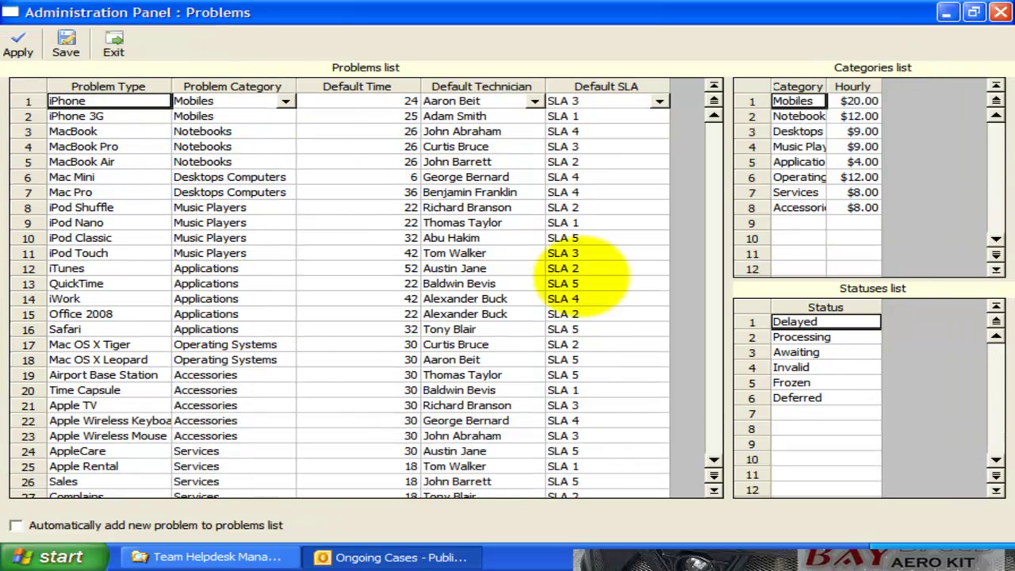
{"action": "left_click", "coordinate": [242, 145]}
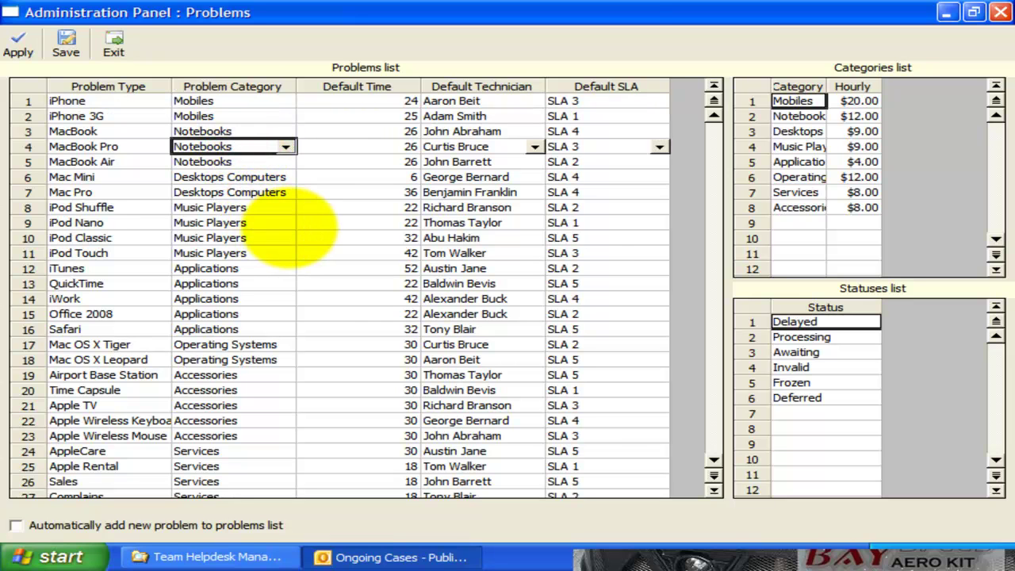
{"action": "left_click", "coordinate": [145, 180]}
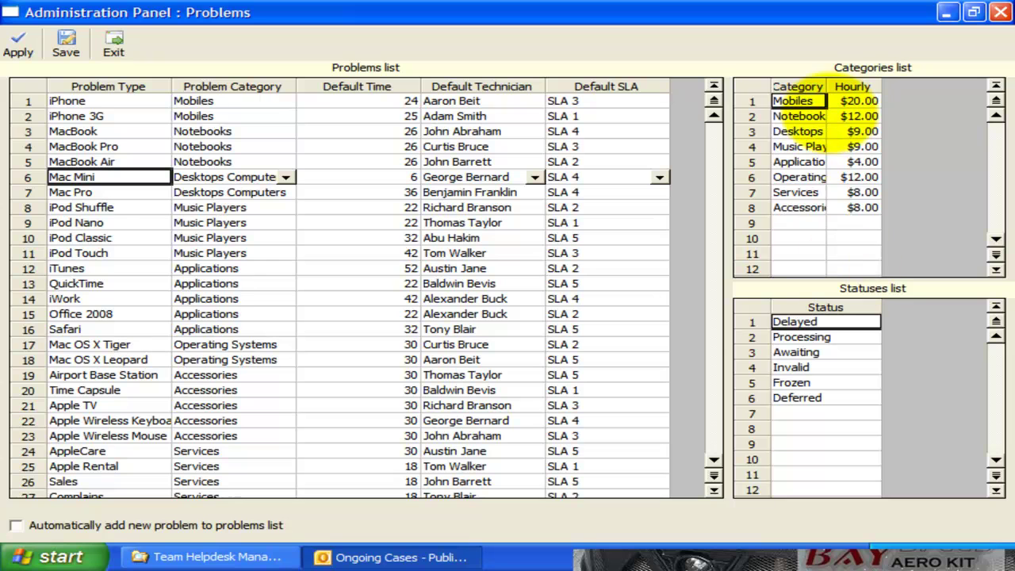
Widen the Category and Hourly Rate columns in the Categories list and examine the categories with their rates
{"action": "left_click_drag", "start_coordinate": [826, 86], "coordinate": [970, 86]}
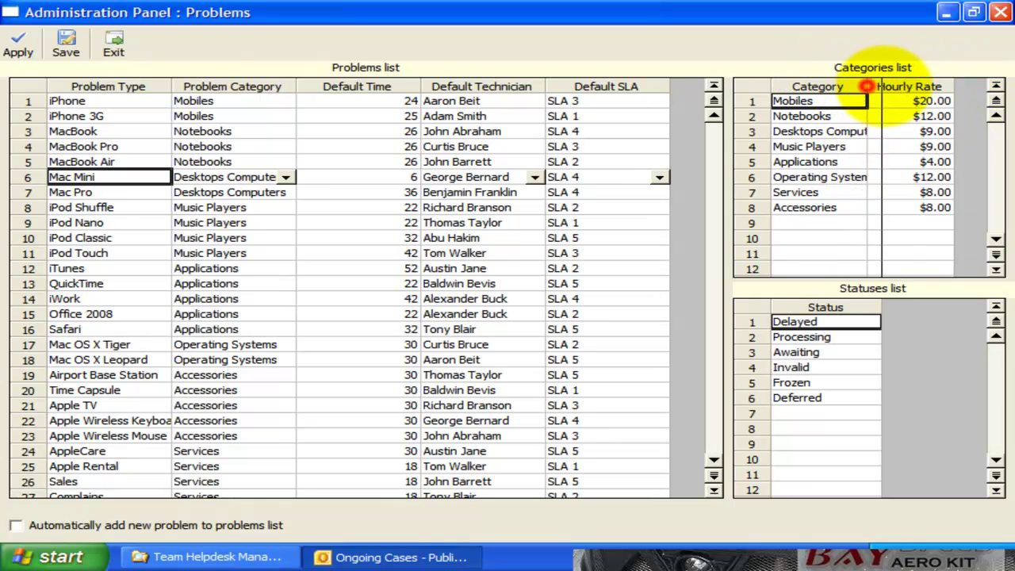
{"action": "left_click_drag", "start_coordinate": [868, 86], "coordinate": [883, 85]}
{"action": "left_click", "coordinate": [808, 116]}
{"action": "left_click", "coordinate": [837, 207], "text": "shift"}
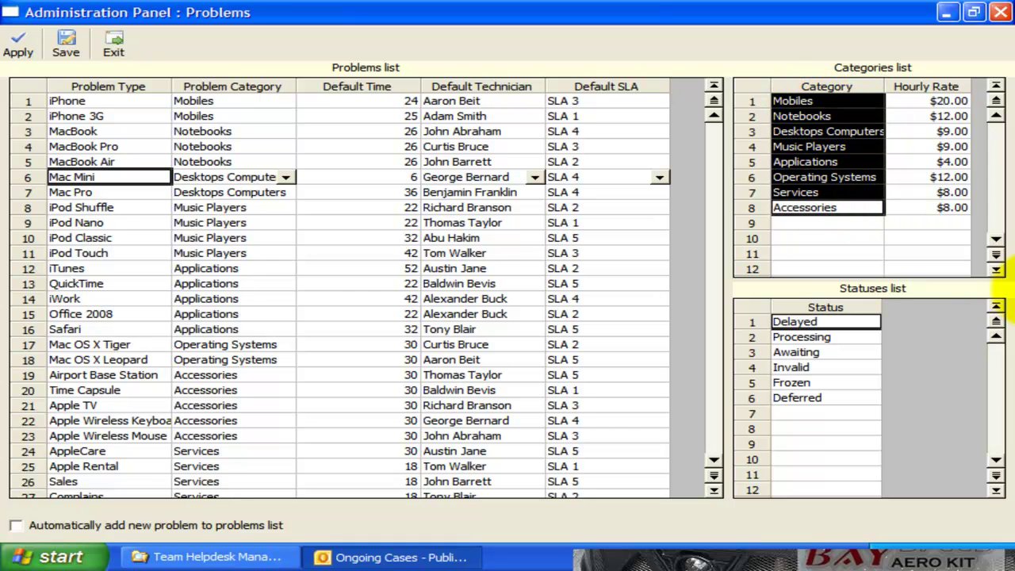
{"action": "left_click", "coordinate": [788, 101], "text": "ctrl"}
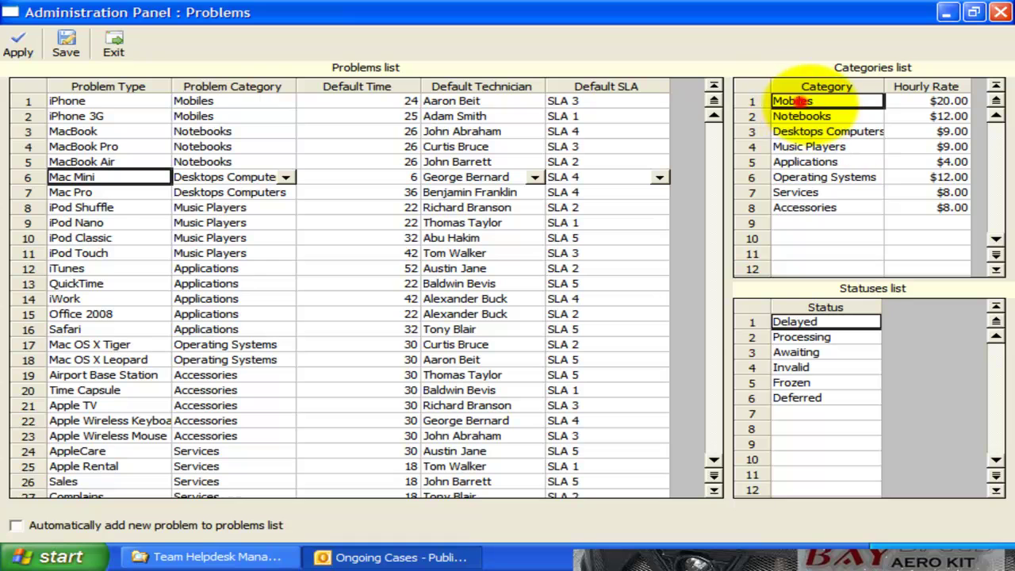
{"action": "left_click", "coordinate": [840, 205]}
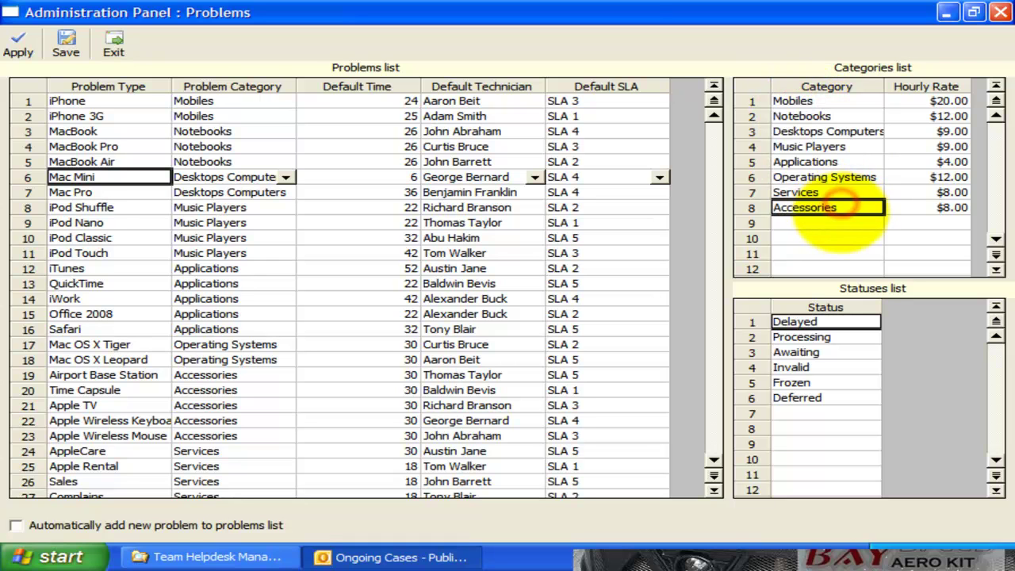
{"action": "left_click", "coordinate": [920, 115]}
{"action": "left_click", "coordinate": [947, 208]}
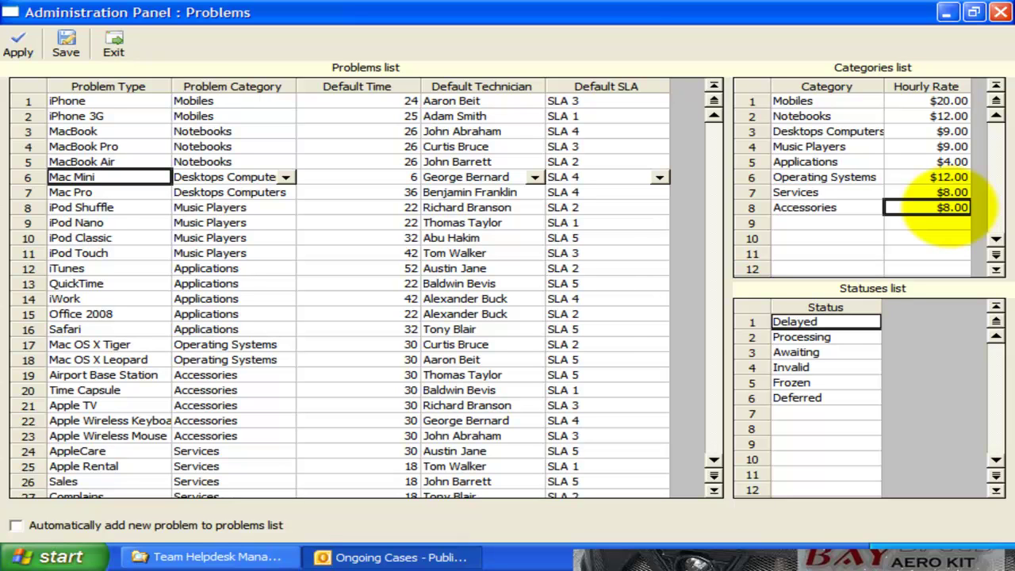
{"action": "left_click", "coordinate": [860, 207]}
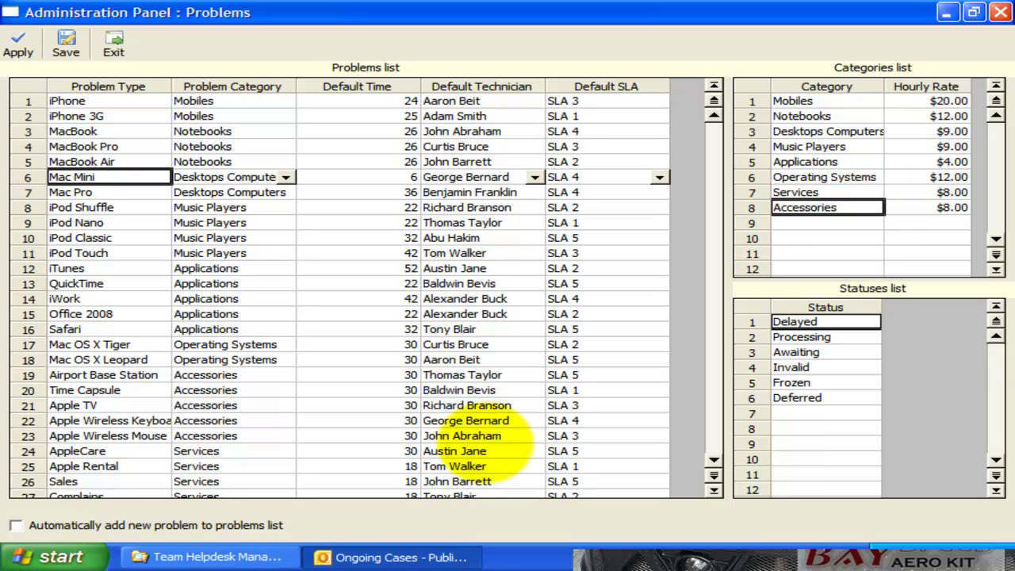
Add the problem type Office 2010 in row 30 of the problems list, with Applications as its category
{"action": "left_click", "coordinate": [475, 436]}
{"action": "scroll", "coordinate": [484, 440], "scroll_direction": "down", "scroll_amount": 5}
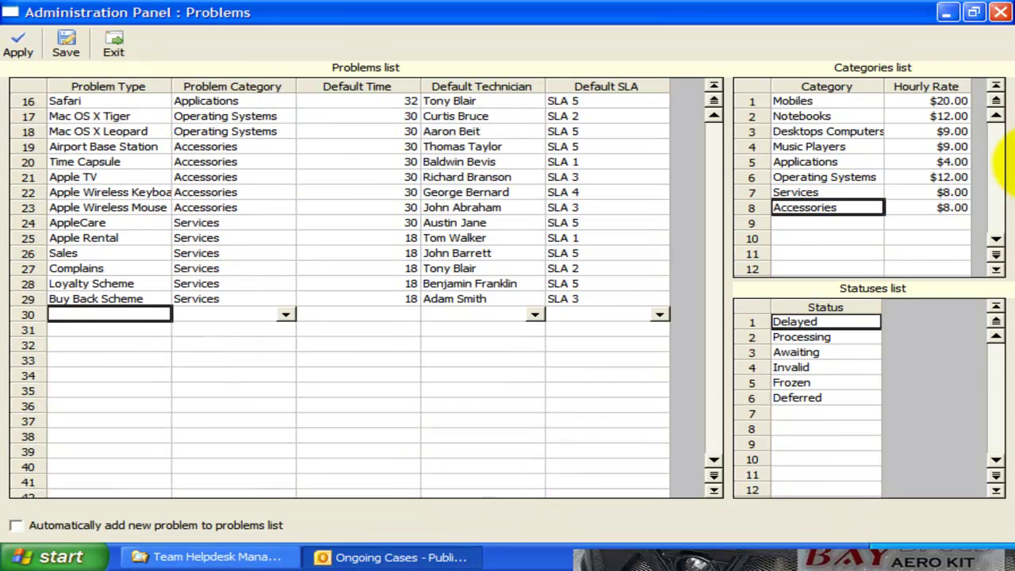
{"action": "left_click", "coordinate": [98, 310]}
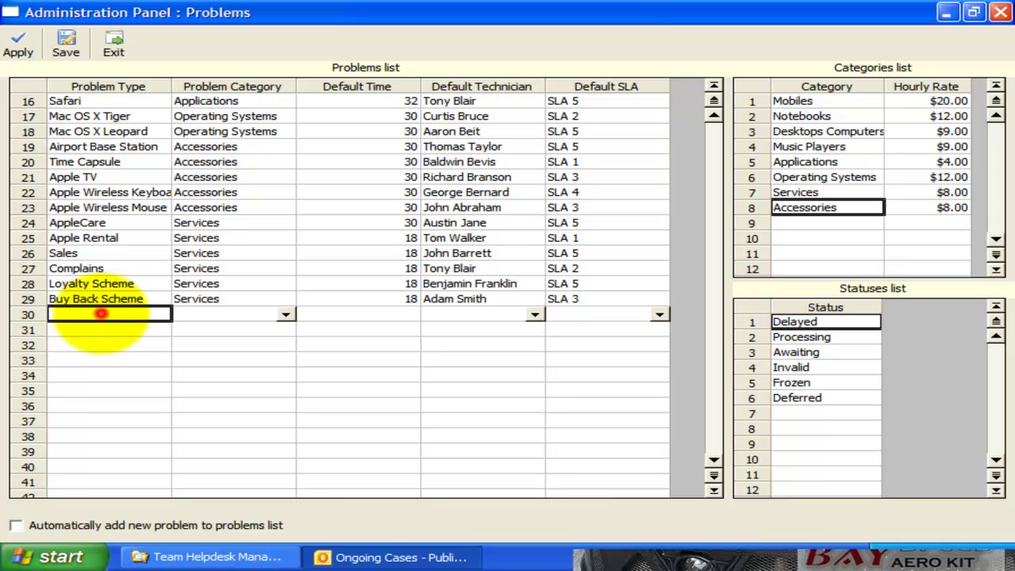
{"action": "type", "text": "Office 2"}
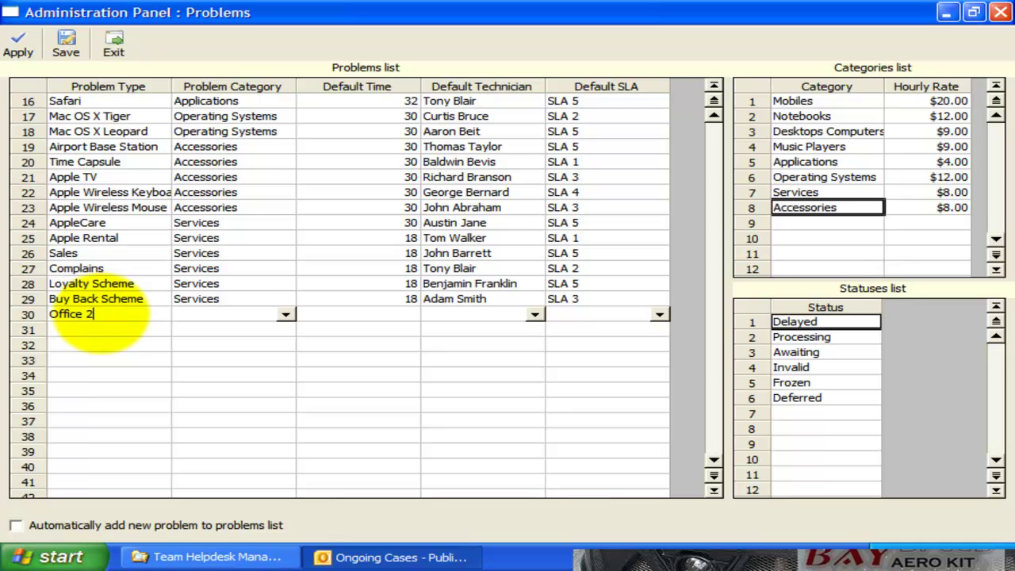
{"action": "left_click", "coordinate": [284, 314]}
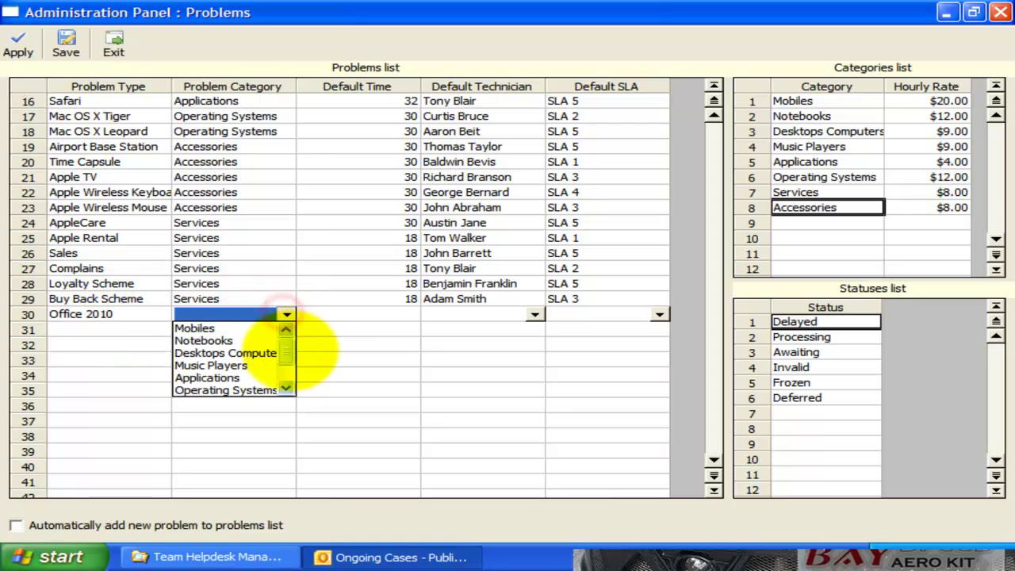
{"action": "left_click", "coordinate": [287, 353]}
{"action": "scroll", "coordinate": [285, 363], "scroll_direction": "up", "scroll_amount": 1}
{"action": "left_click", "coordinate": [231, 365]}
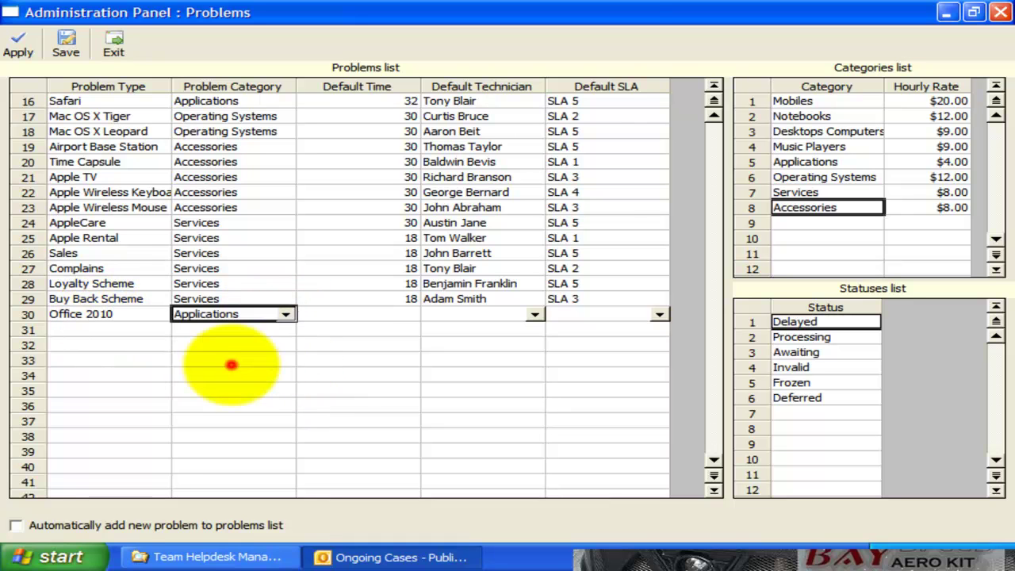
Set the default time of Office 2010 to 23, choose its default technician, and save the problems list
{"action": "left_click", "coordinate": [351, 316]}
{"action": "type", "text": "23"}
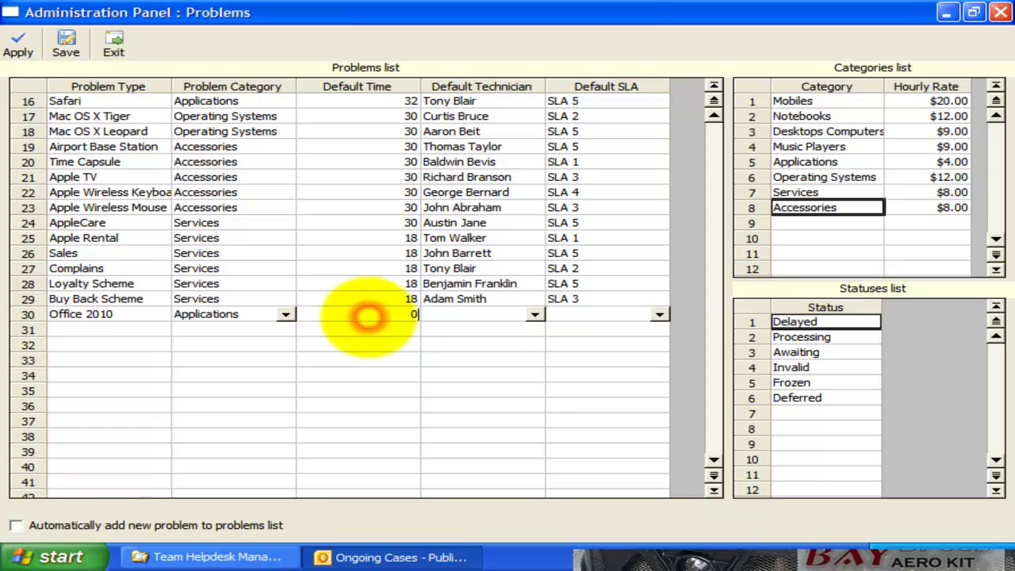
{"action": "left_click", "coordinate": [485, 319]}
{"action": "key", "text": "Left"}
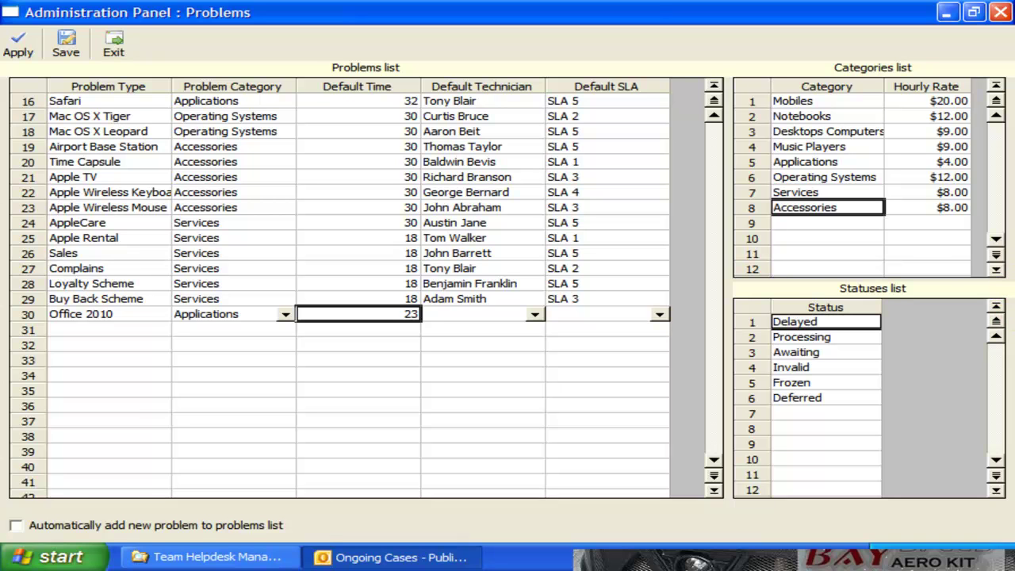
{"action": "left_click", "coordinate": [536, 314]}
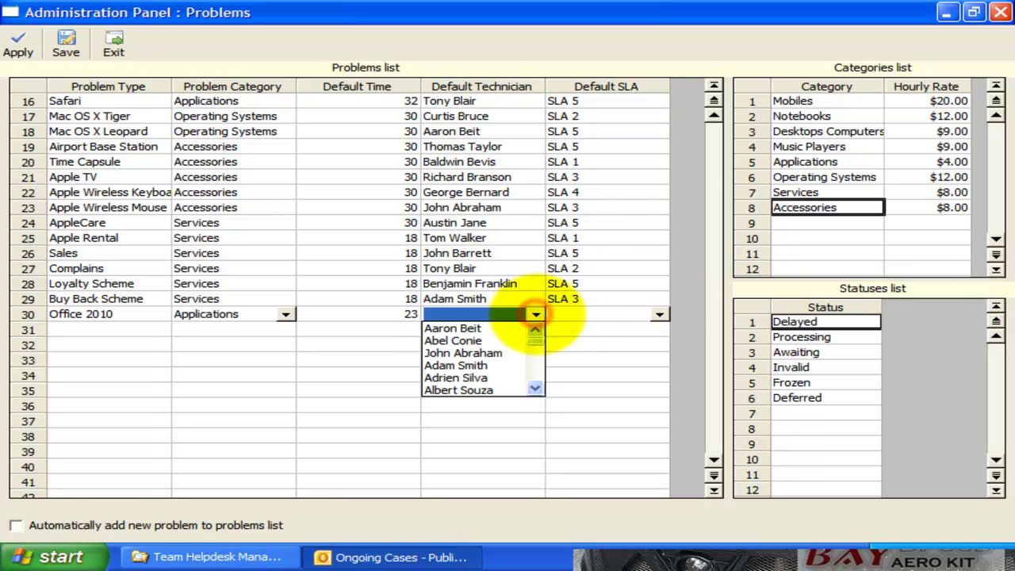
{"action": "left_click", "coordinate": [536, 339]}
{"action": "left_click", "coordinate": [476, 394]}
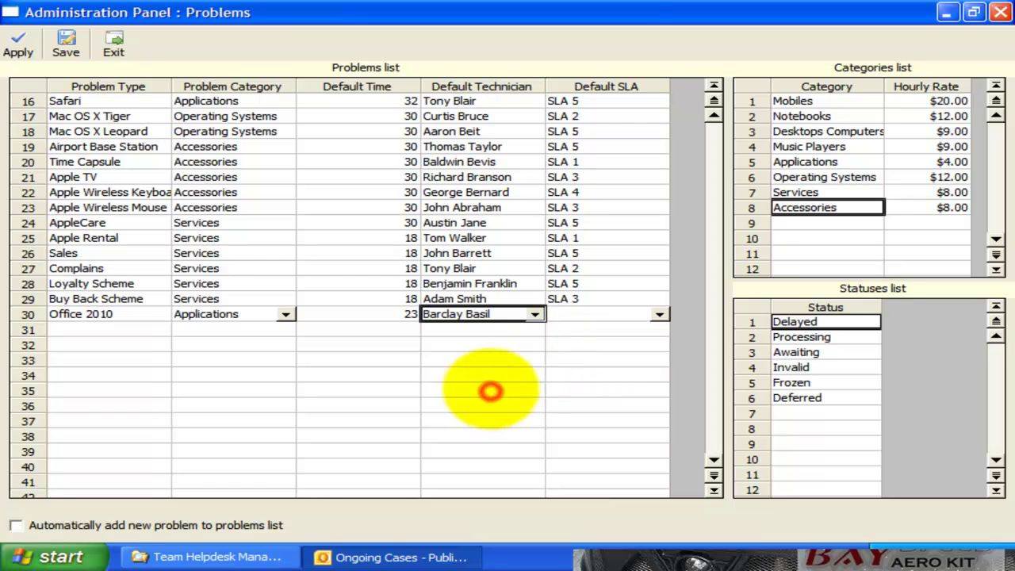
{"action": "left_click", "coordinate": [536, 314]}
{"action": "left_click", "coordinate": [536, 314]}
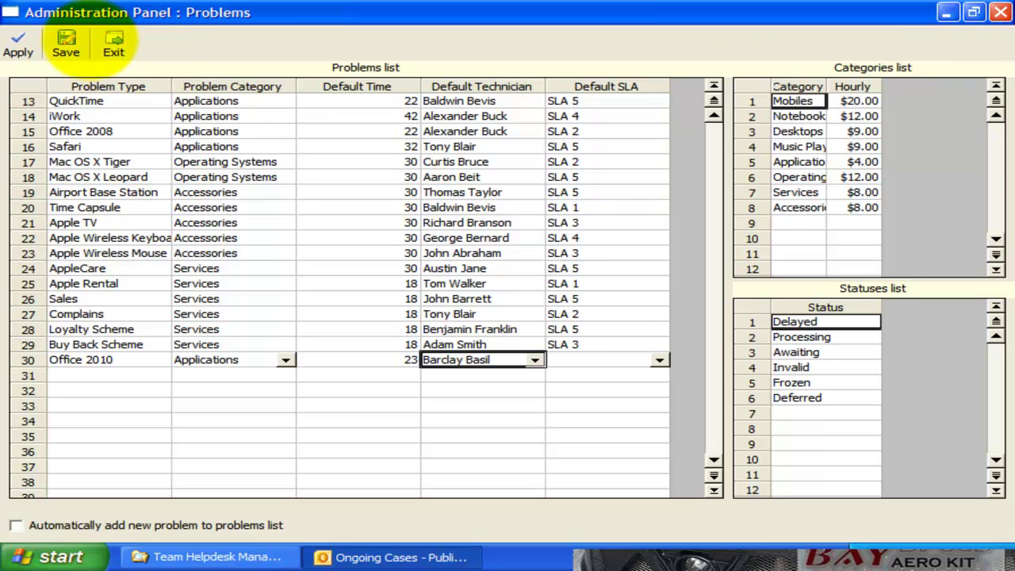
{"action": "left_click", "coordinate": [64, 44]}
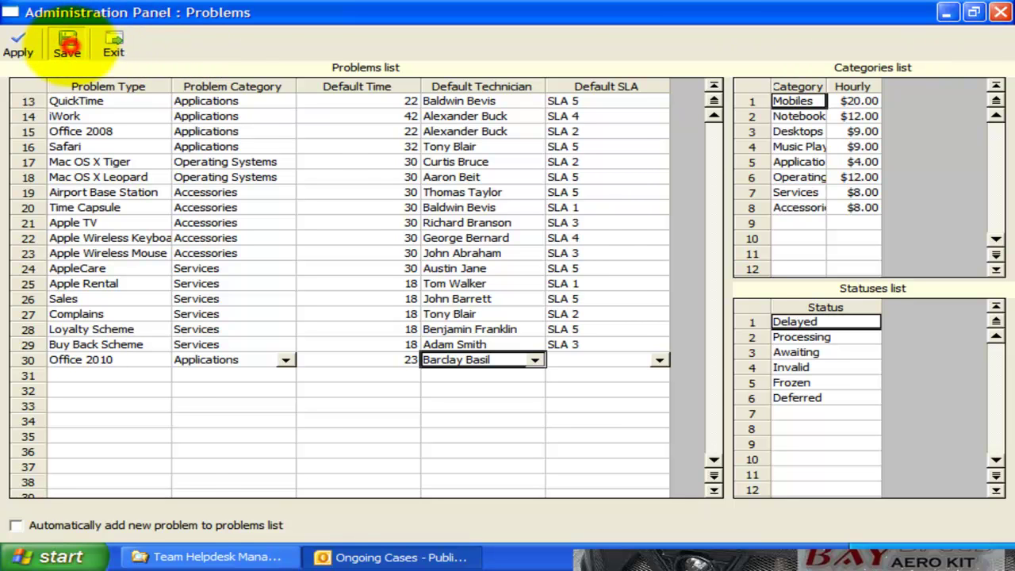
Return to the Ongoing Cases folder and open the case "Problem sending email from my Outlook Client! Please Help."
{"action": "left_click", "coordinate": [99, 37]}
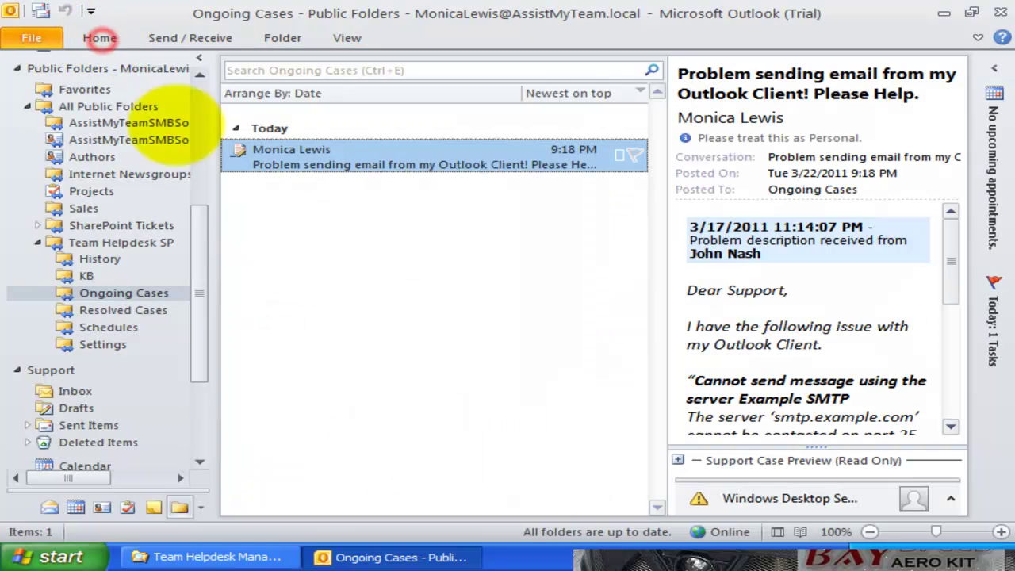
{"action": "double_click", "coordinate": [307, 161]}
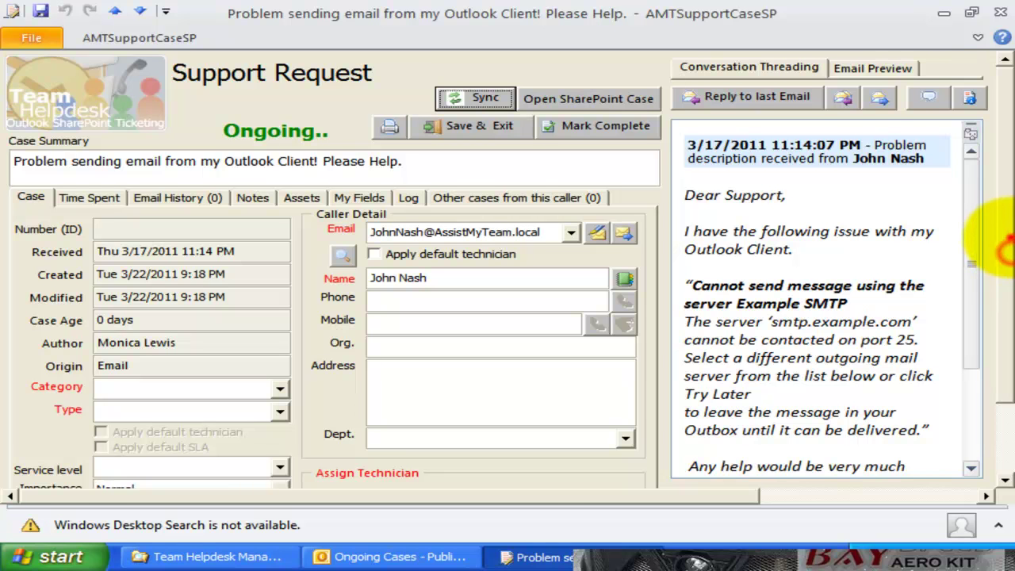
{"action": "scroll", "coordinate": [1005, 238], "scroll_direction": "down", "scroll_amount": 1}
{"action": "scroll", "coordinate": [1003, 238], "scroll_direction": "down", "scroll_amount": 1}
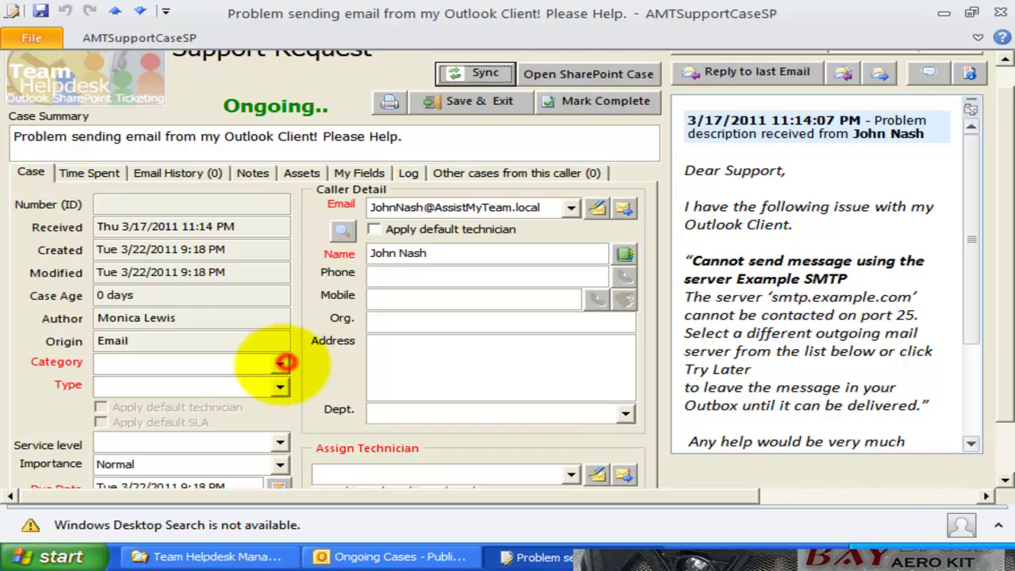
Set the case's category to Applications and its type to Office 2010, and apply the default technician
{"action": "scroll", "coordinate": [282, 362], "scroll_direction": "down", "scroll_amount": 3}
{"action": "left_click", "coordinate": [277, 402]}
{"action": "left_click", "coordinate": [283, 399]}
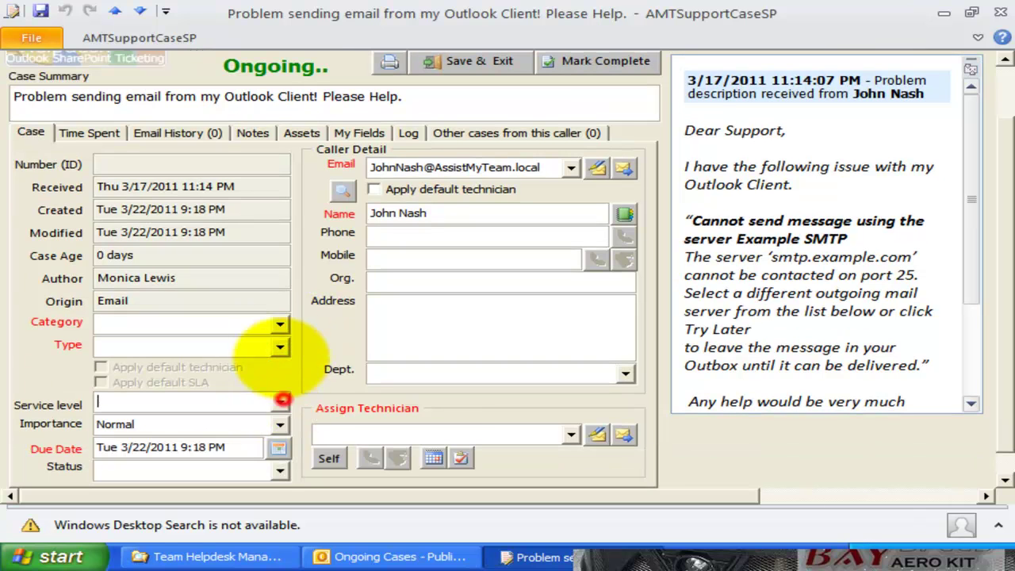
{"action": "left_click", "coordinate": [279, 324]}
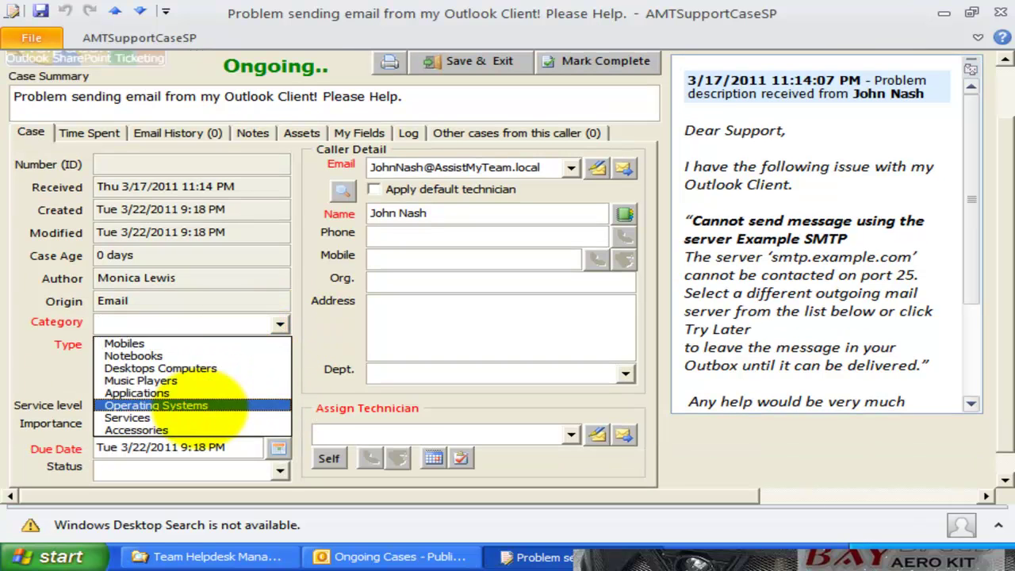
{"action": "left_click", "coordinate": [199, 392]}
{"action": "left_click", "coordinate": [280, 346]}
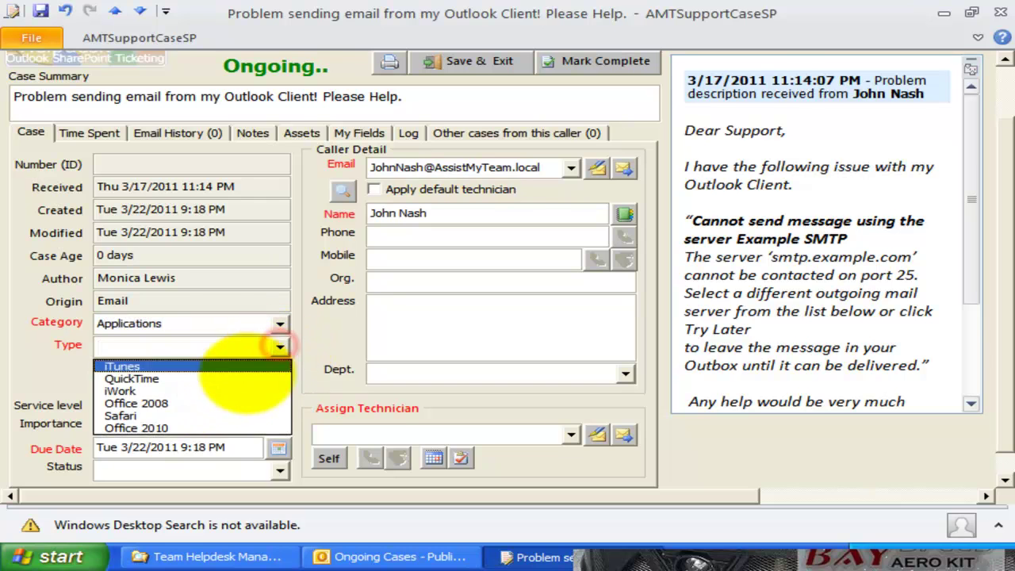
{"action": "left_click", "coordinate": [229, 426]}
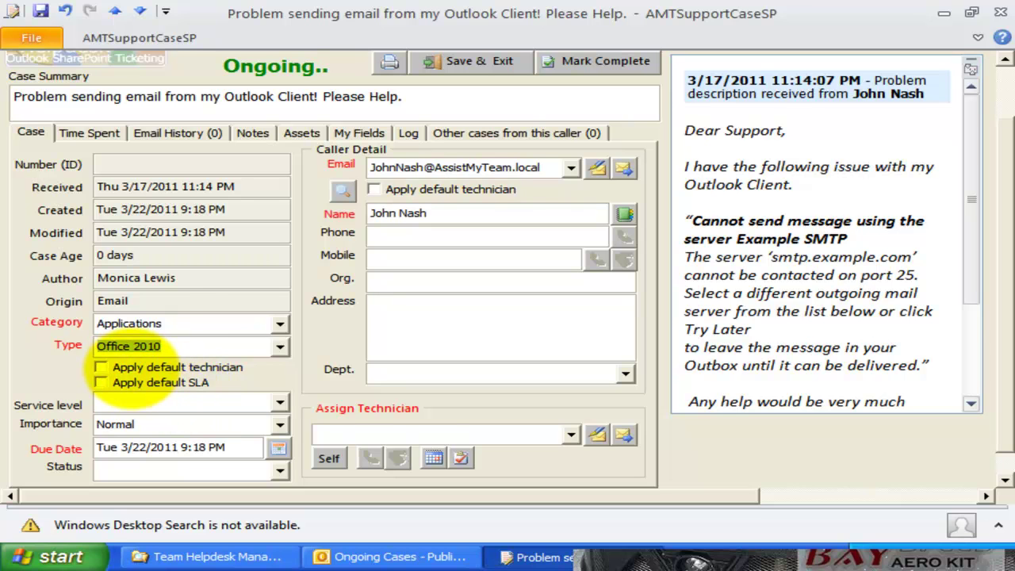
{"action": "left_click", "coordinate": [111, 367]}
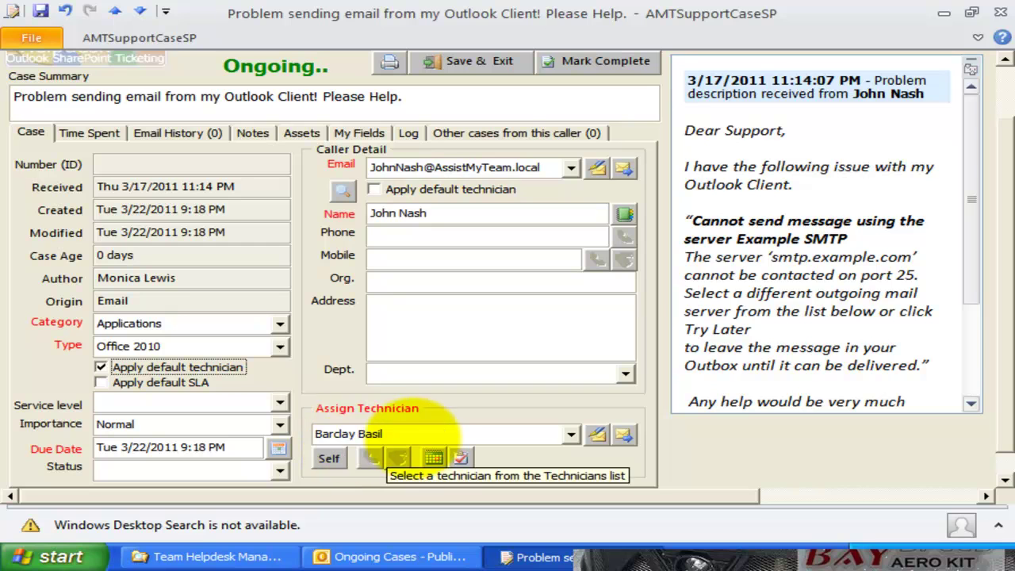
{"action": "key", "text": "Tab"}
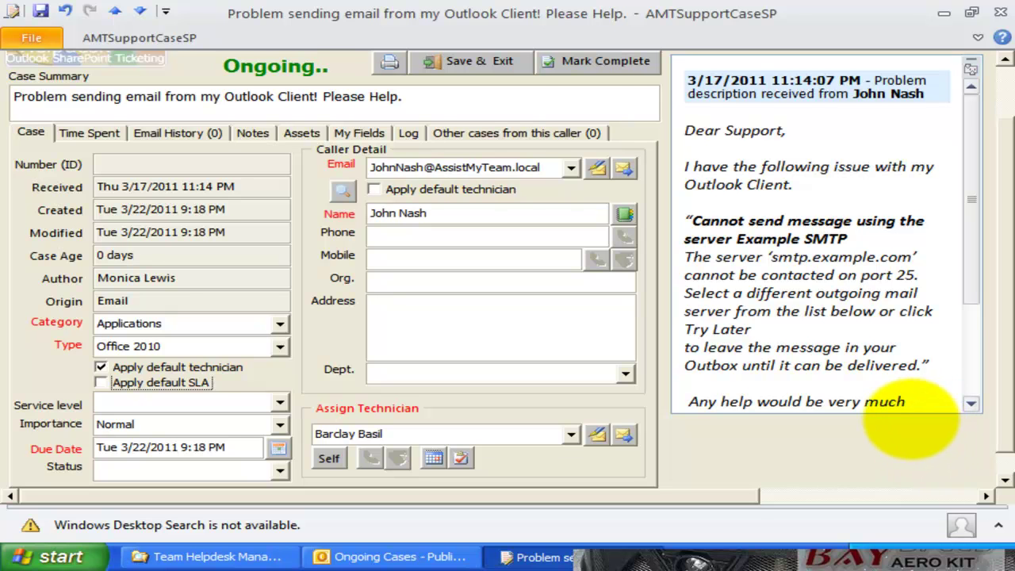
Return to the problems list, widen the Status column in the Statuses list and examine the available statuses
{"action": "left_click", "coordinate": [943, 12]}
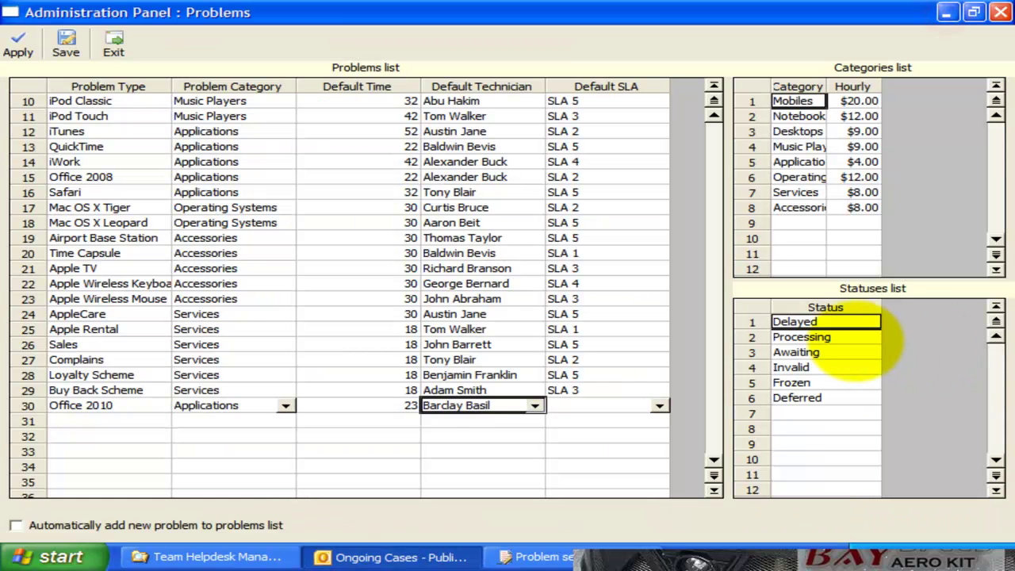
{"action": "left_click", "coordinate": [828, 352]}
{"action": "left_click_drag", "start_coordinate": [878, 308], "coordinate": [899, 309]}
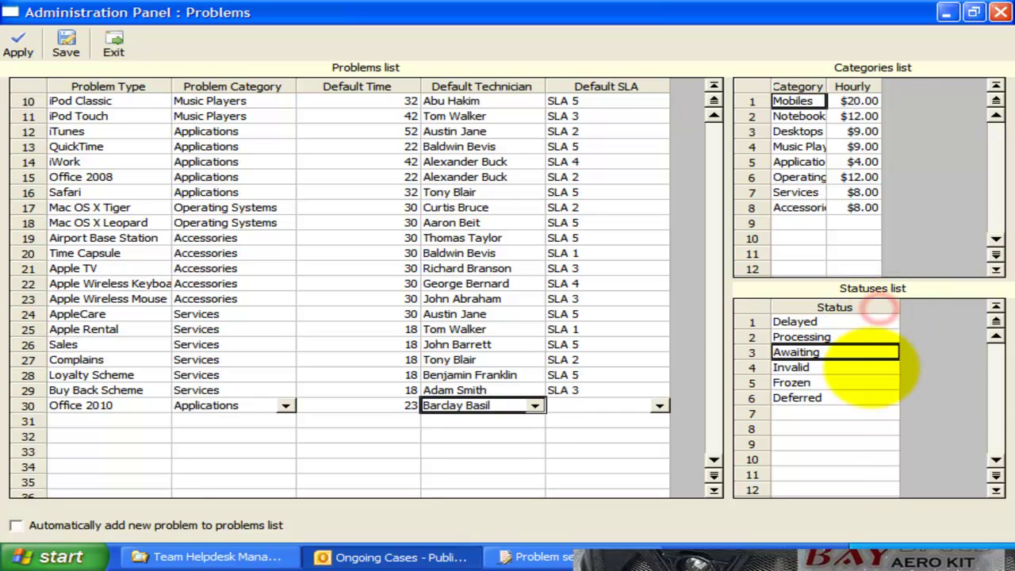
{"action": "left_click", "coordinate": [872, 397]}
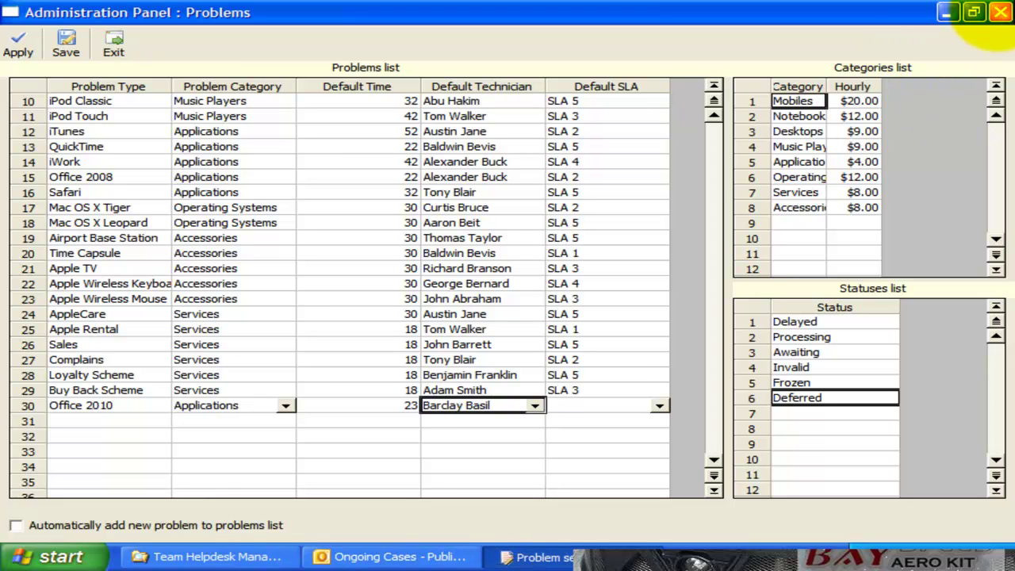
Close the problems list and set the status of the email-sending case to Processing
{"action": "left_click", "coordinate": [1000, 12]}
{"action": "left_click", "coordinate": [555, 557]}
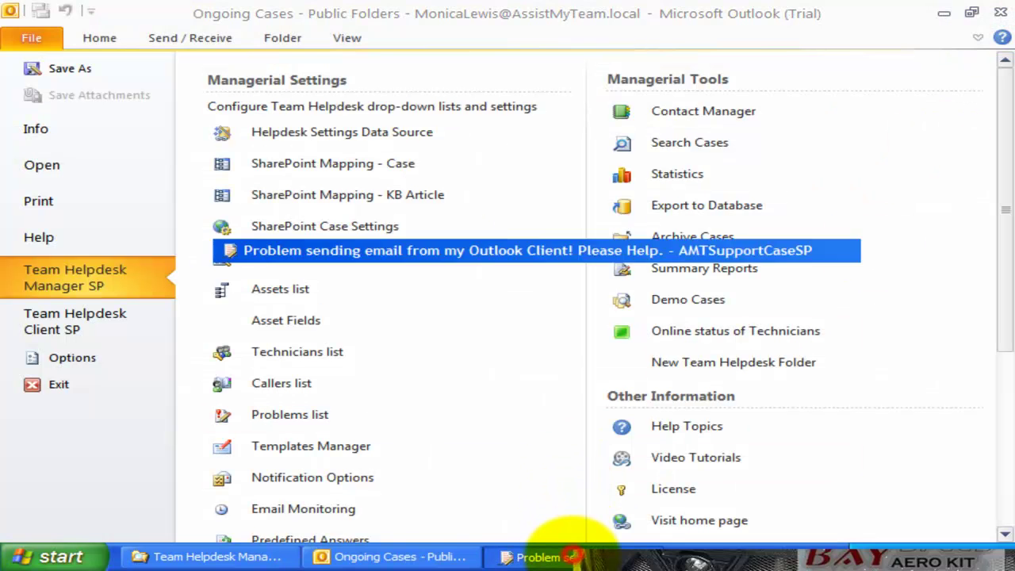
{"action": "left_click", "coordinate": [280, 470]}
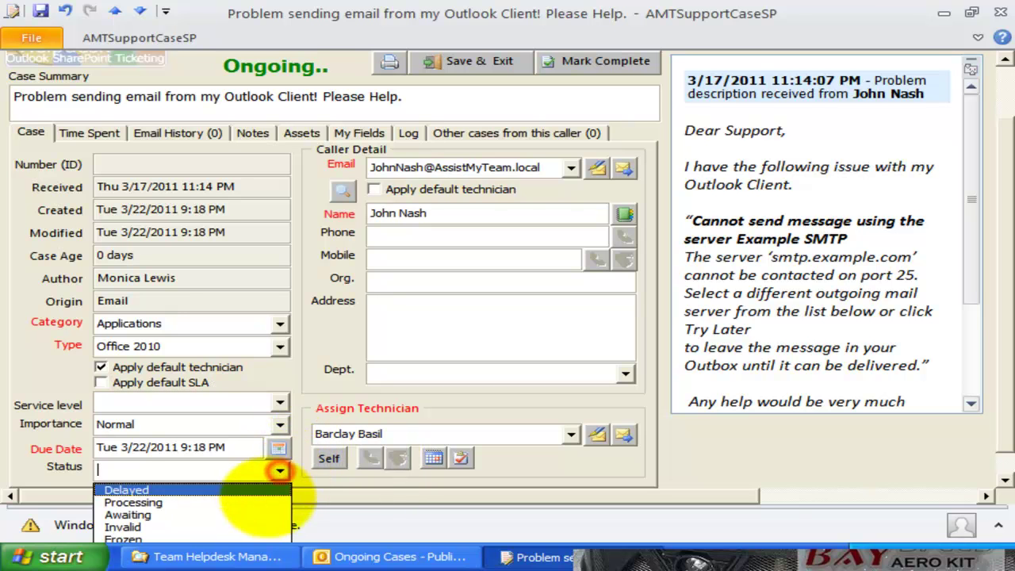
{"action": "left_click", "coordinate": [261, 500]}
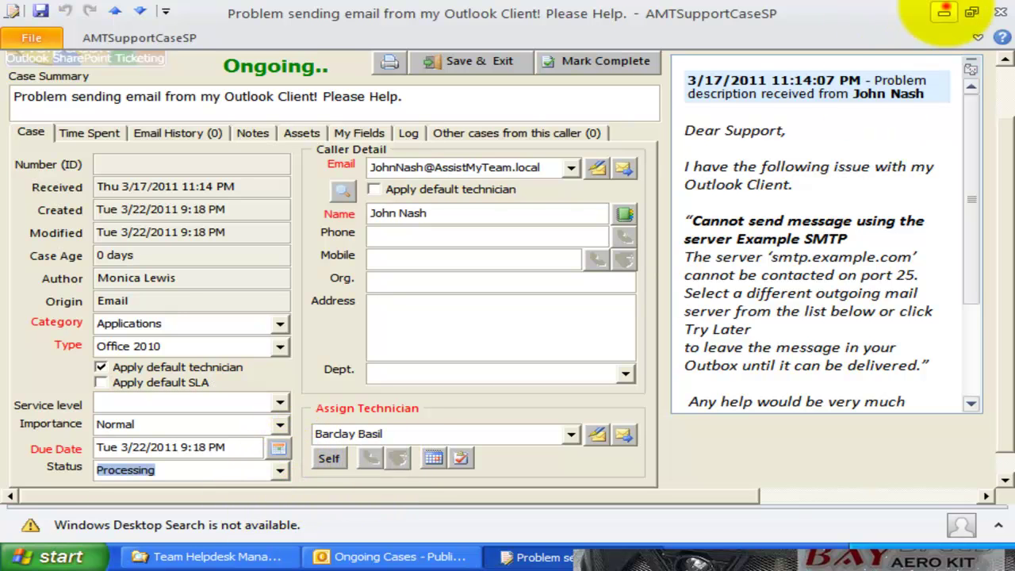
Reopen the Problems list, turn on automatically adding new problems to the problems list, and close it
{"action": "left_click", "coordinate": [943, 13]}
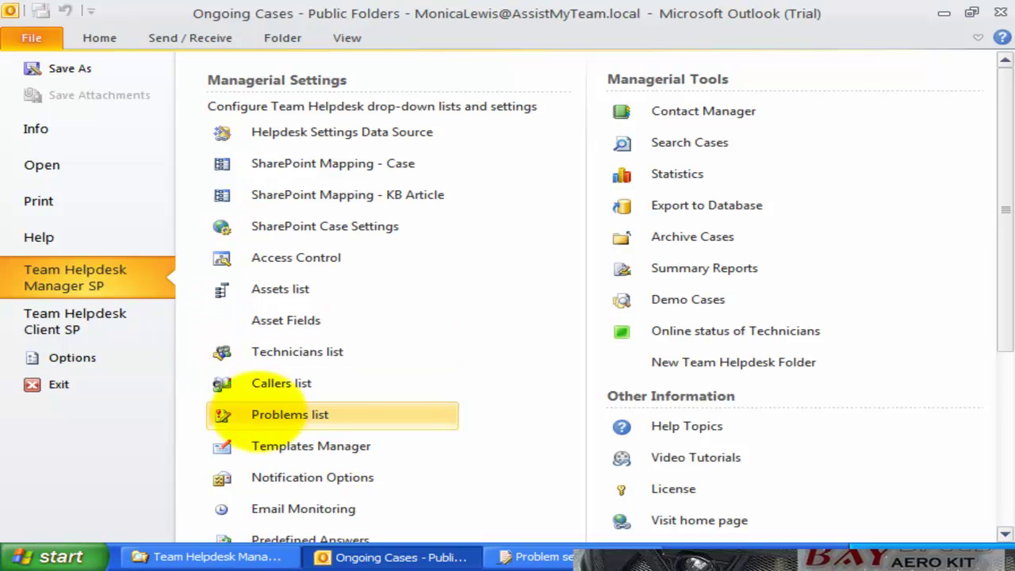
{"action": "left_click", "coordinate": [260, 413]}
{"action": "left_click", "coordinate": [146, 525]}
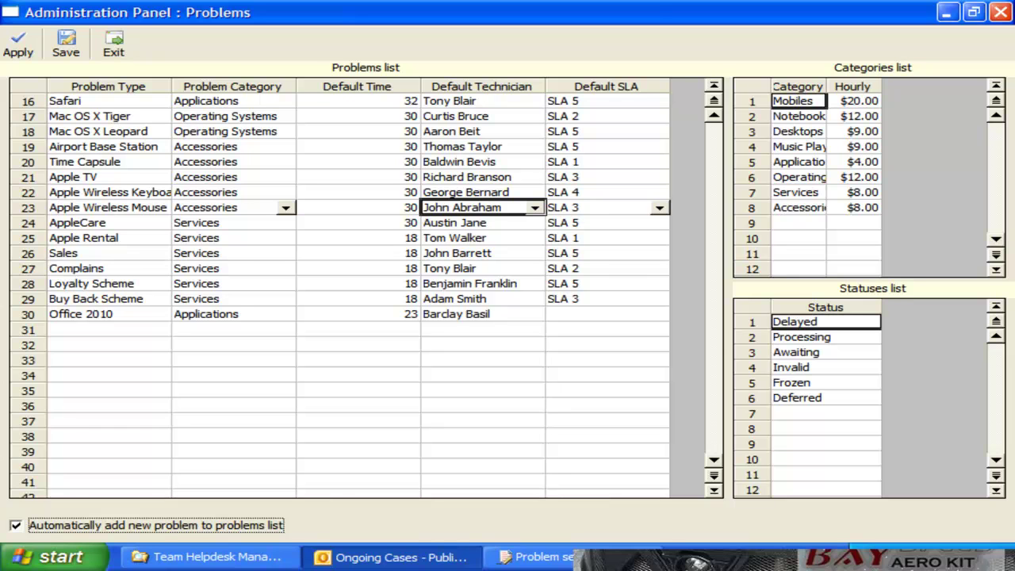
{"action": "left_click", "coordinate": [228, 329]}
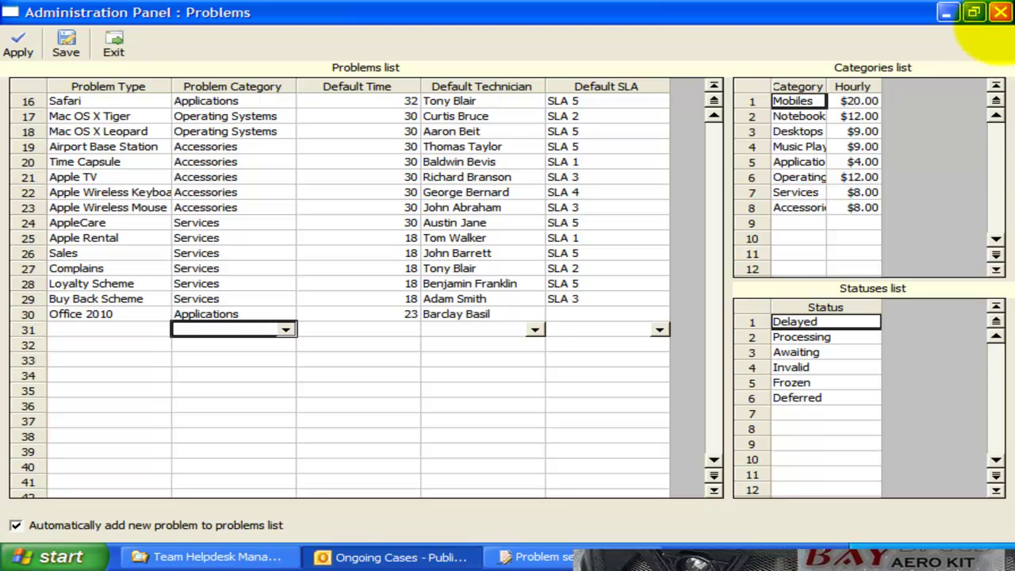
{"action": "left_click", "coordinate": [1000, 12]}
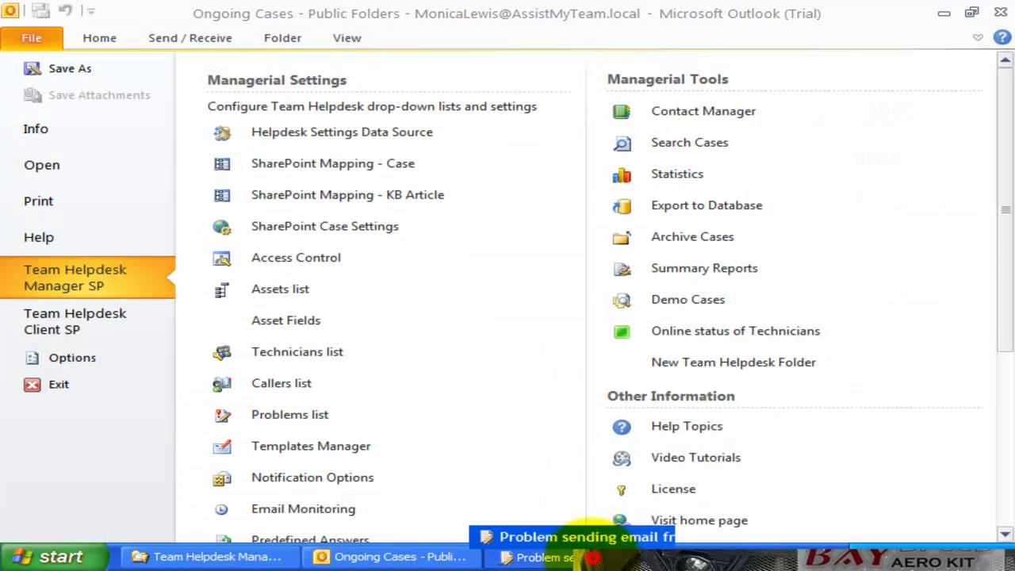
Return to the email-sending case and enter a new category "Outlook" with the new type "Sendin"
{"action": "left_click", "coordinate": [539, 556]}
{"action": "left_click", "coordinate": [62, 325]}
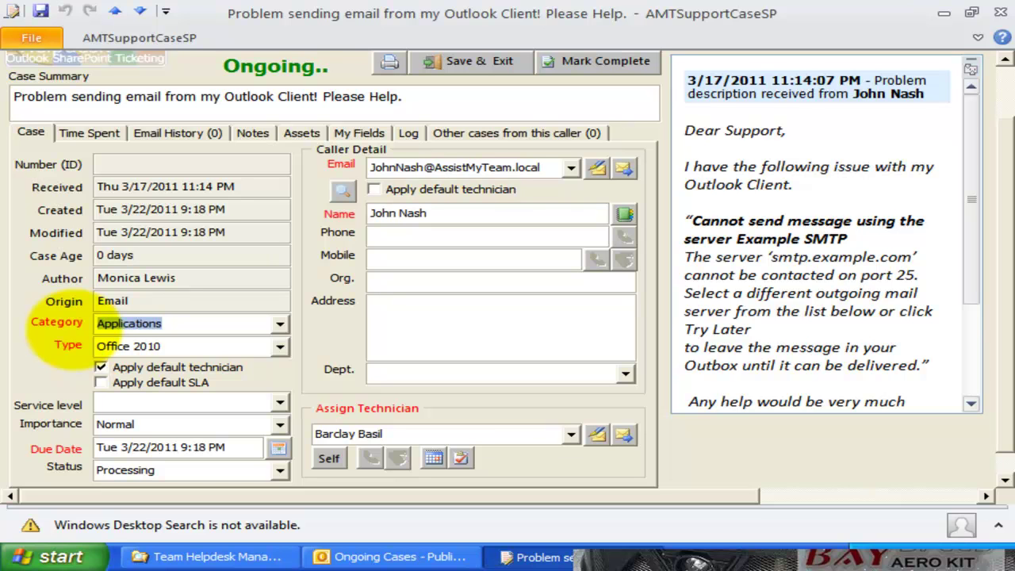
{"action": "left_click", "coordinate": [280, 324]}
{"action": "left_click", "coordinate": [279, 323]}
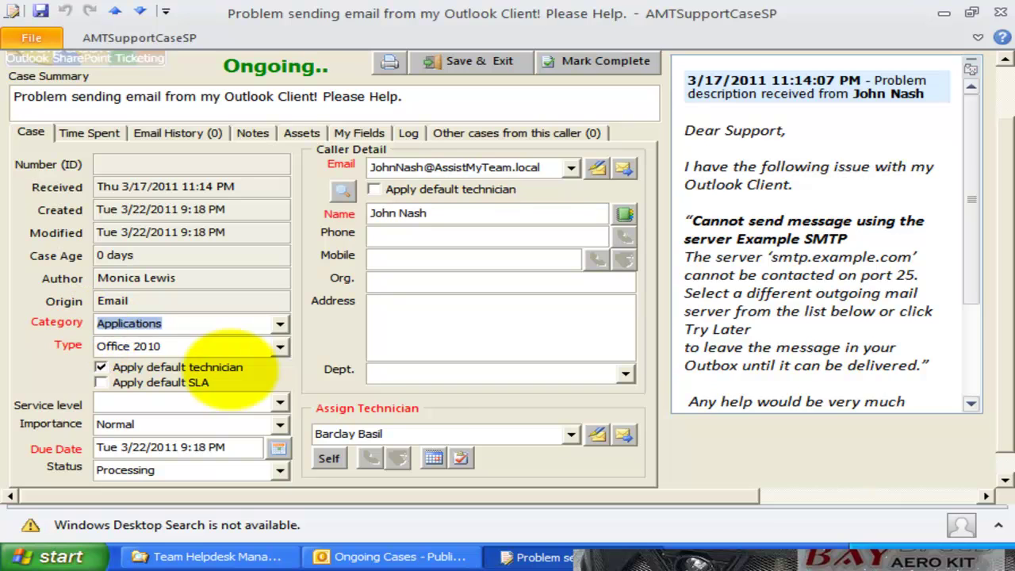
{"action": "left_click", "coordinate": [219, 324]}
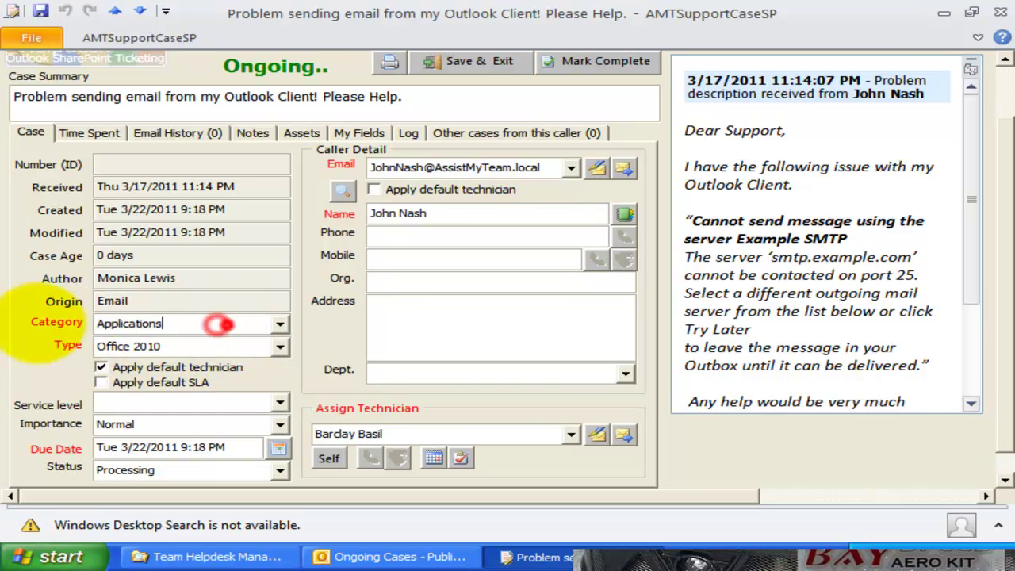
{"action": "left_click", "coordinate": [200, 323]}
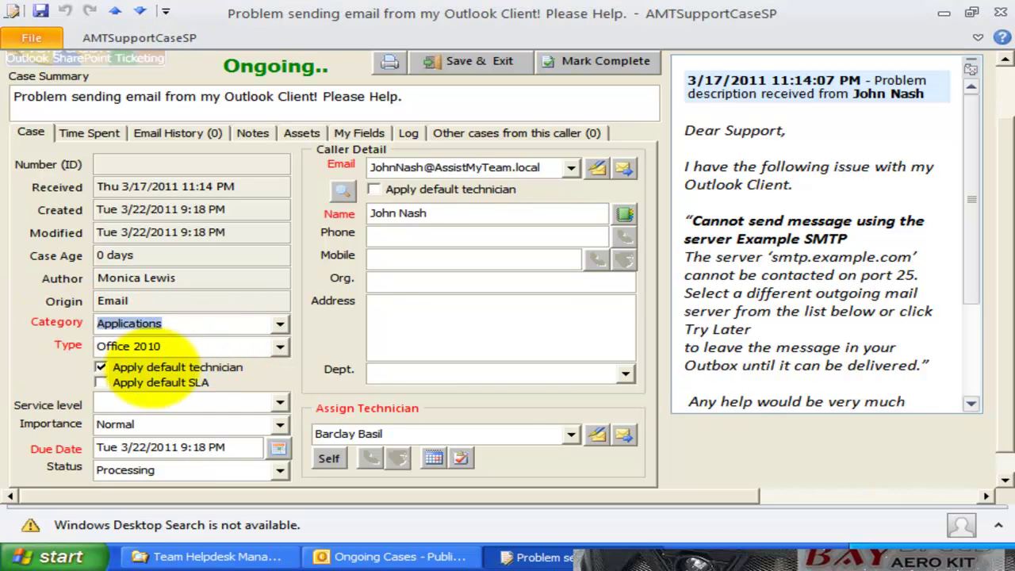
{"action": "key", "text": "ctrl+a"}
{"action": "type", "text": "Outlook"}
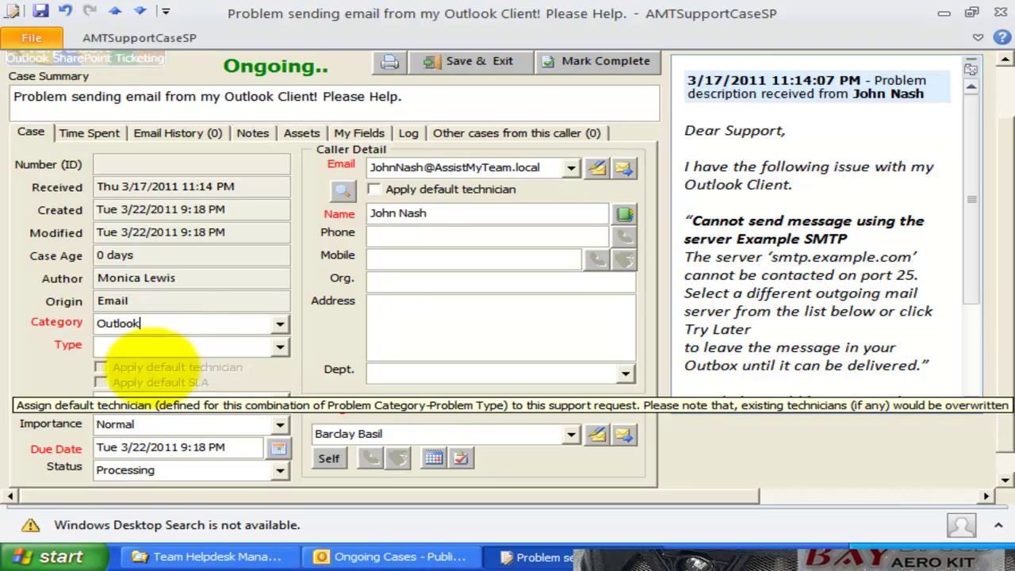
{"action": "left_click", "coordinate": [203, 346]}
{"action": "type", "text": "Sendin"}
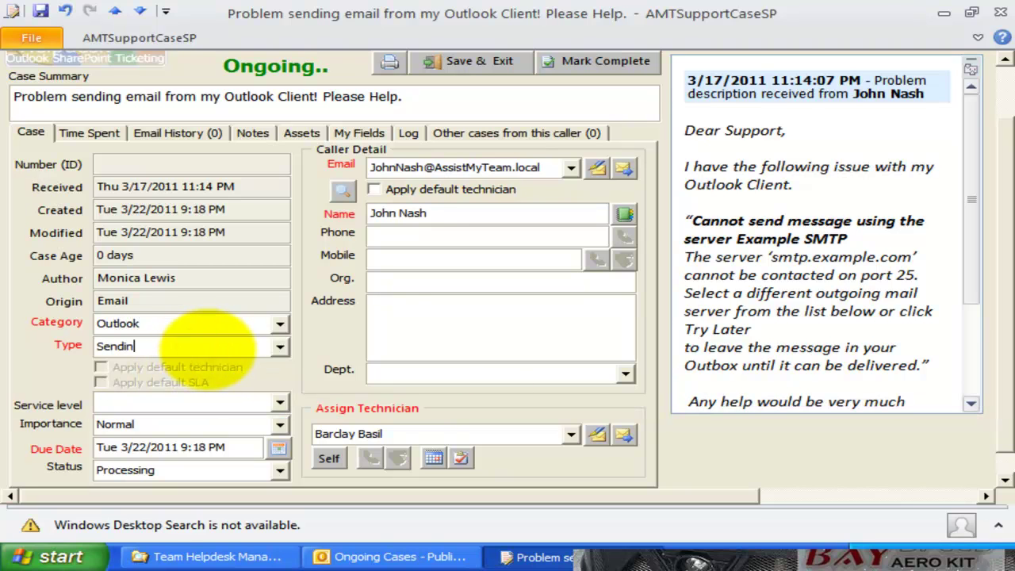
{"action": "left_click", "coordinate": [227, 344]}
Open the Assets list from the Outlook manager settings, maximize it, and widen the column of the OS list
{"action": "left_click", "coordinate": [403, 555]}
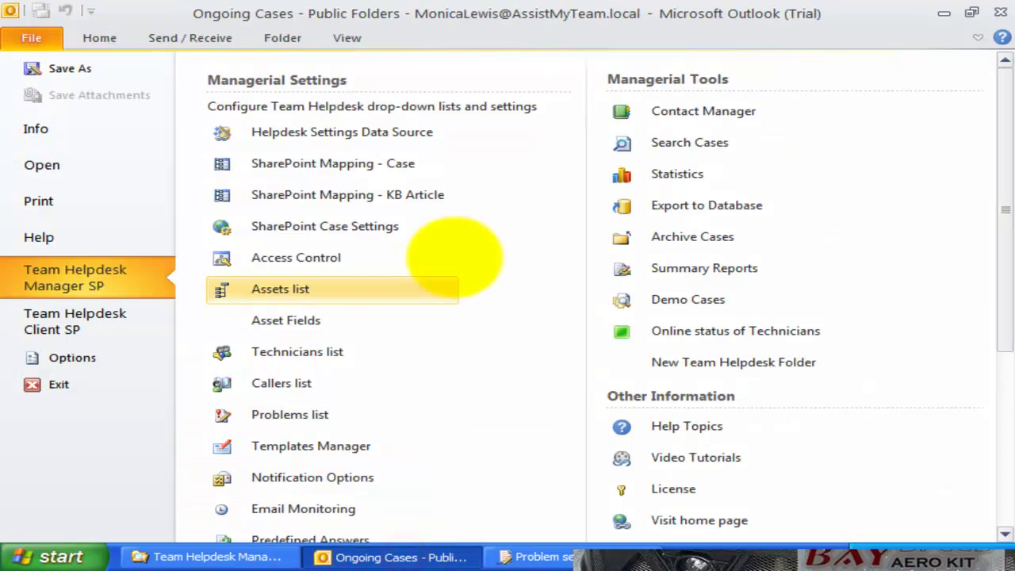
{"action": "left_click", "coordinate": [322, 287]}
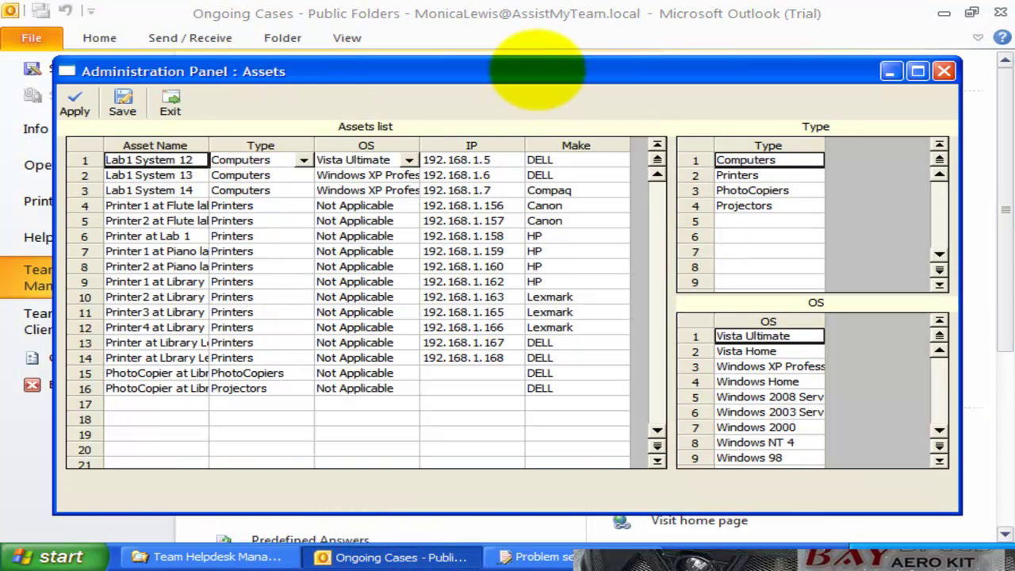
{"action": "double_click", "coordinate": [538, 71]}
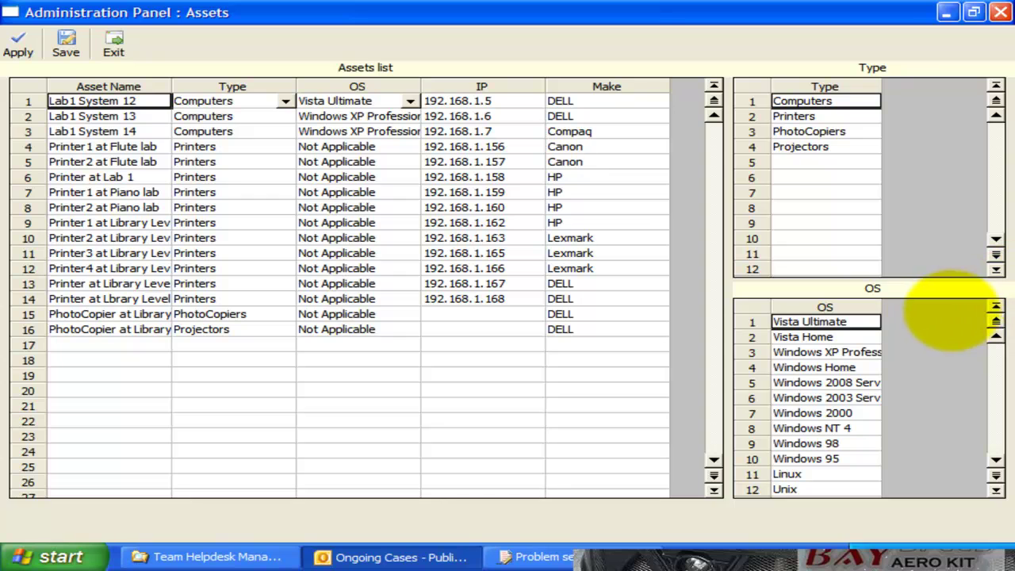
{"action": "left_click", "coordinate": [933, 310]}
{"action": "left_click_drag", "start_coordinate": [881, 306], "coordinate": [928, 310]}
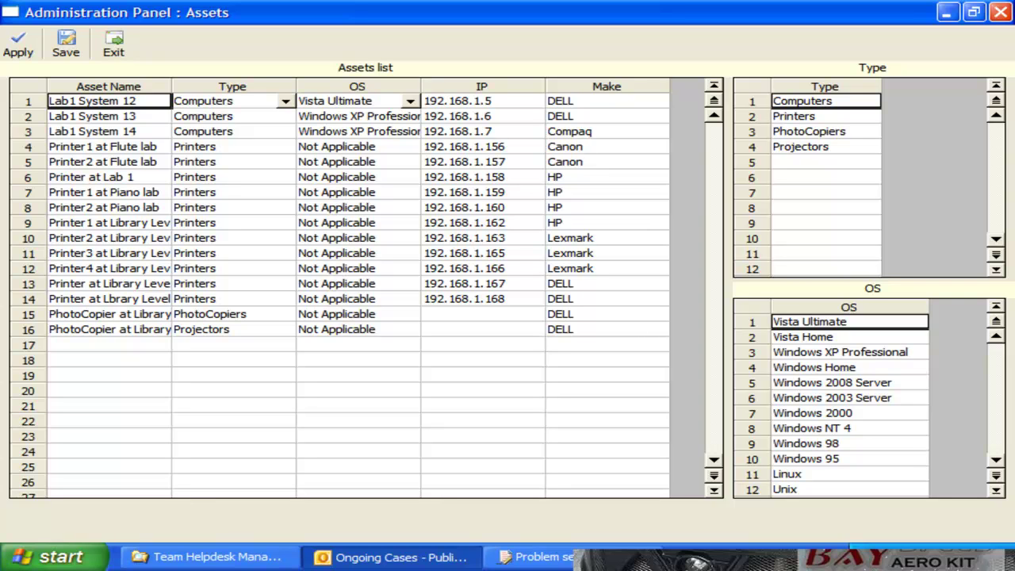
Examine the entries of the Assets list and the type choices offered for the asset in row 10
{"action": "left_click", "coordinate": [167, 176]}
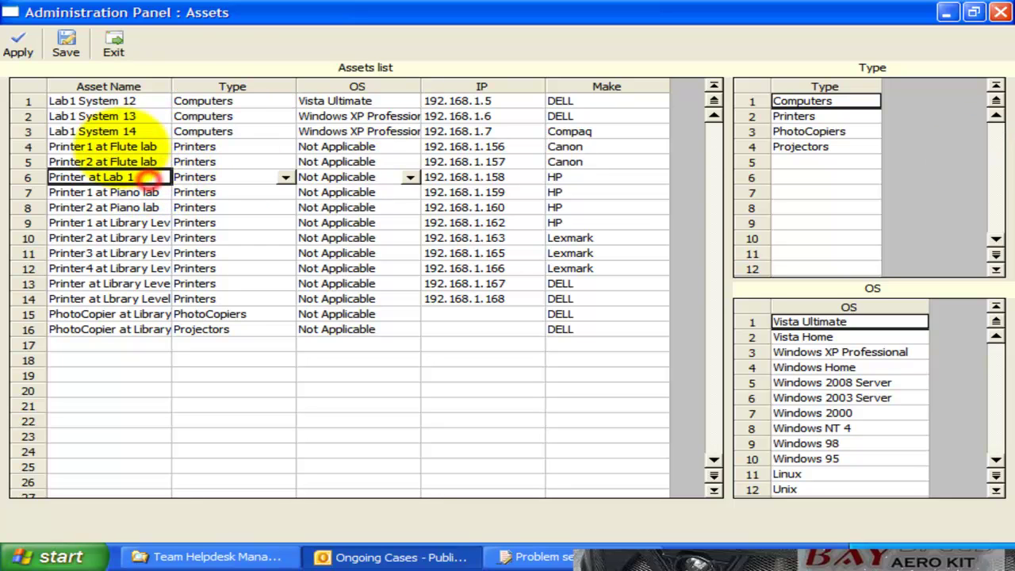
{"action": "left_click_drag", "start_coordinate": [119, 101], "coordinate": [602, 342]}
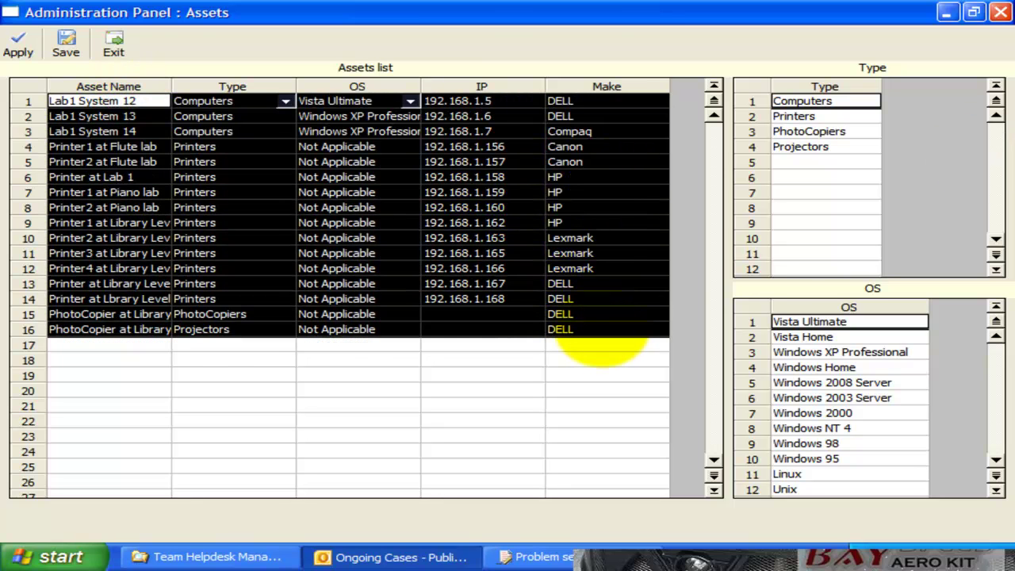
{"action": "left_click", "coordinate": [600, 330]}
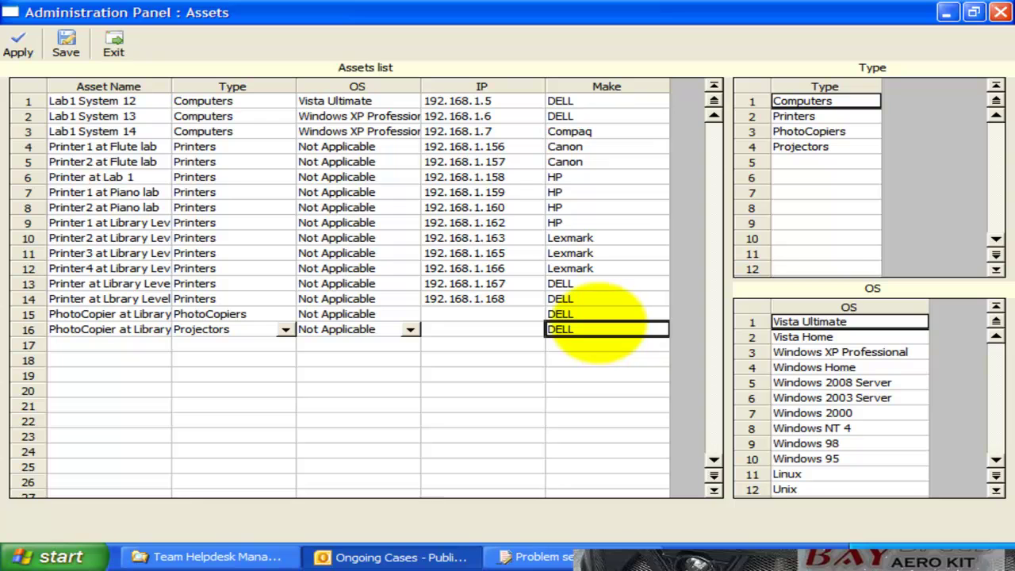
{"action": "left_click", "coordinate": [281, 238]}
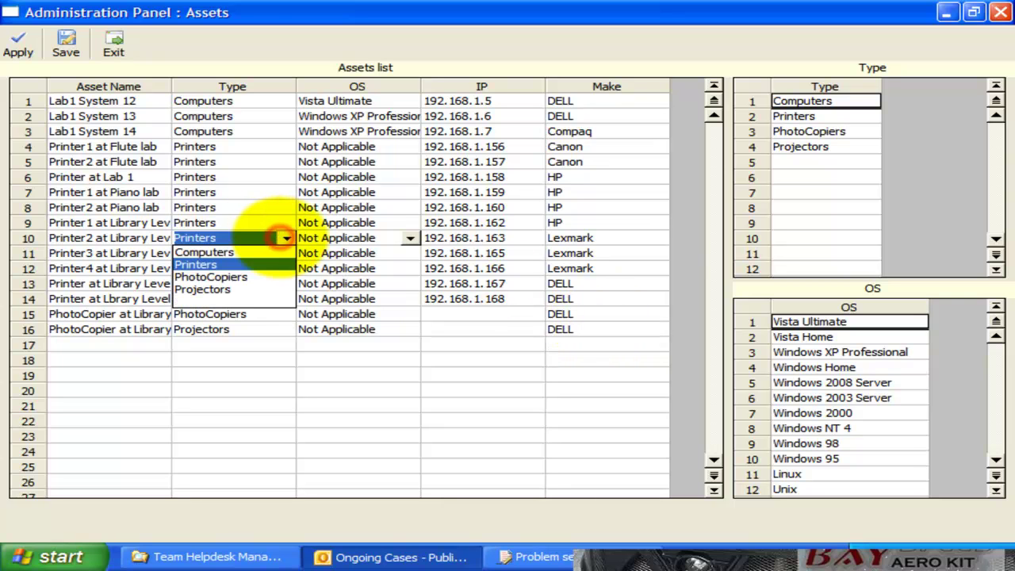
{"action": "left_click", "coordinate": [281, 238]}
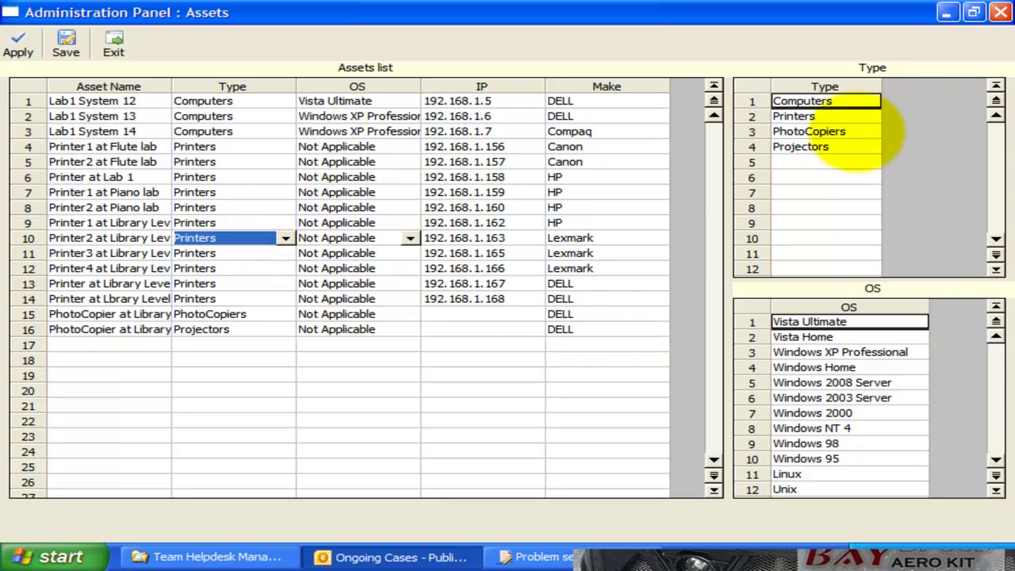
Widen the column of the Type list and compare the assets' types with the entries defined there
{"action": "left_click_drag", "start_coordinate": [880, 84], "coordinate": [936, 83]}
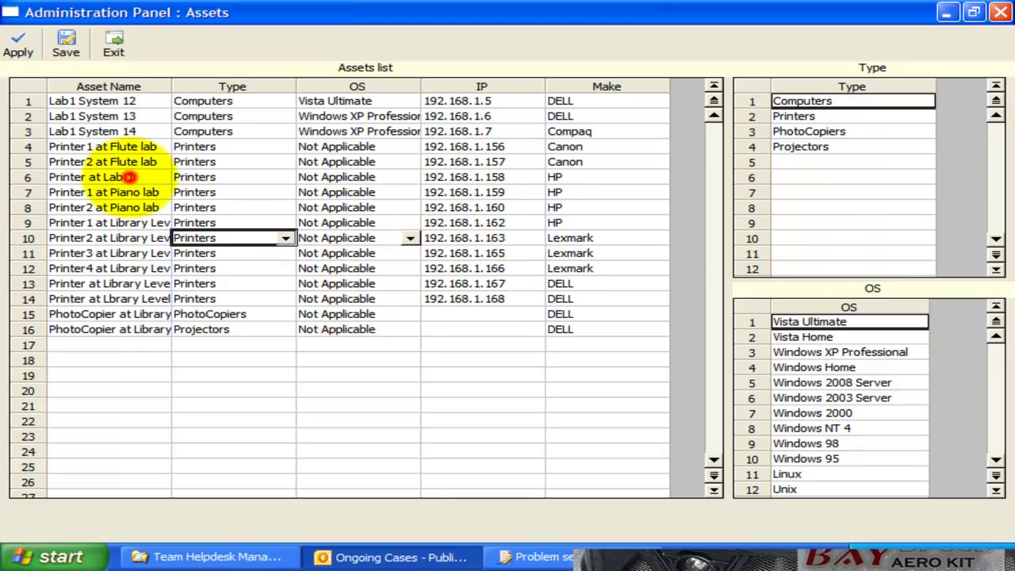
{"action": "left_click_drag", "start_coordinate": [79, 101], "coordinate": [582, 329]}
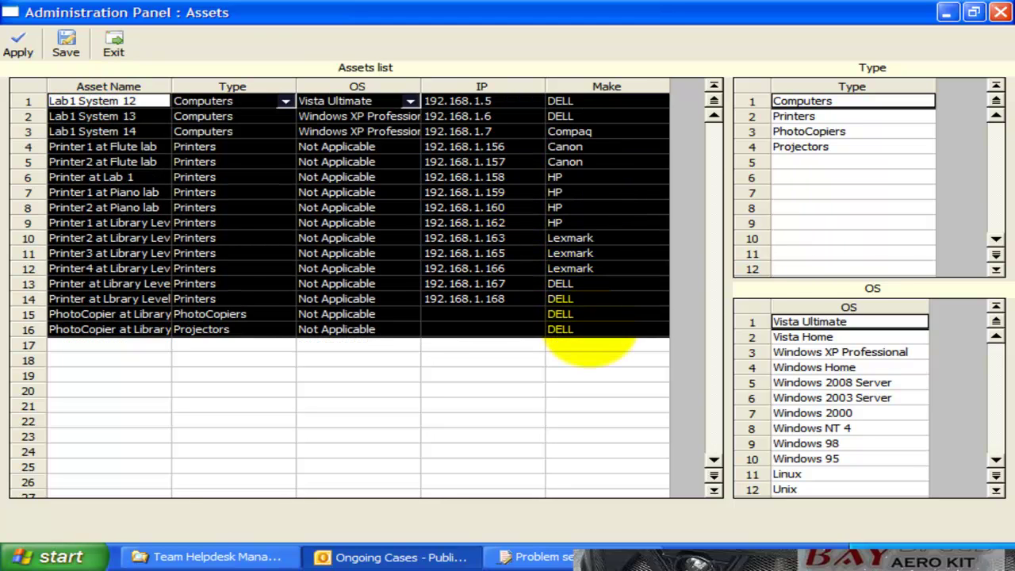
{"action": "left_click", "coordinate": [237, 237]}
{"action": "left_click", "coordinate": [234, 314]}
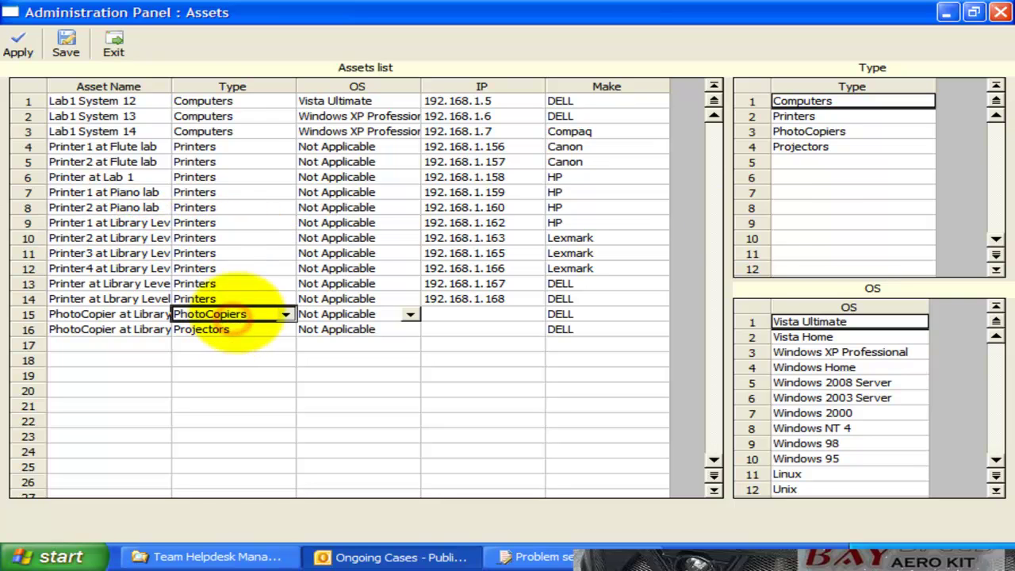
{"action": "left_click", "coordinate": [805, 148]}
{"action": "left_click_drag", "start_coordinate": [793, 116], "coordinate": [912, 153]}
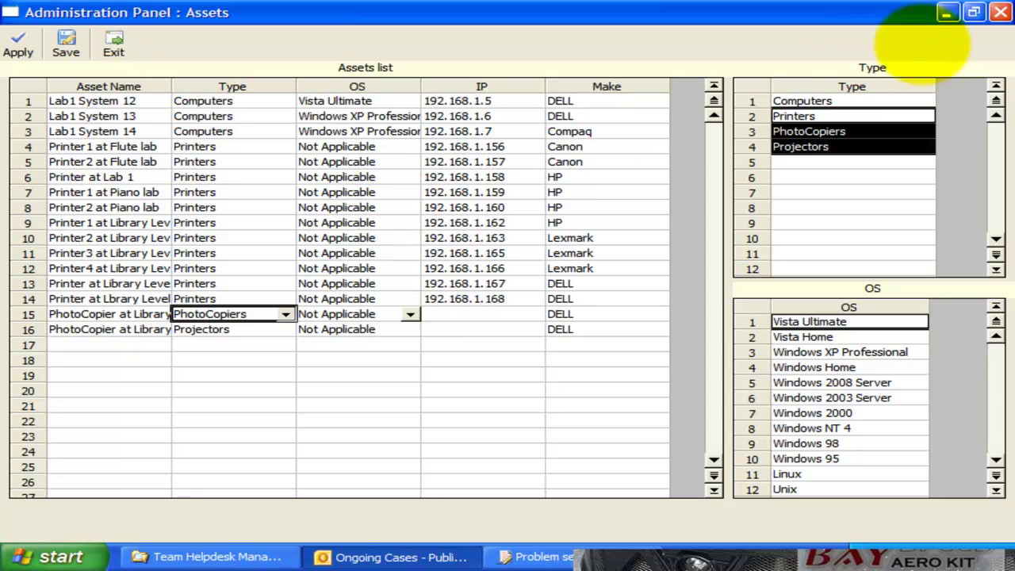
Close the Assets list and review the titles defined for the five fields in the asset fields settings
{"action": "left_click", "coordinate": [1000, 12]}
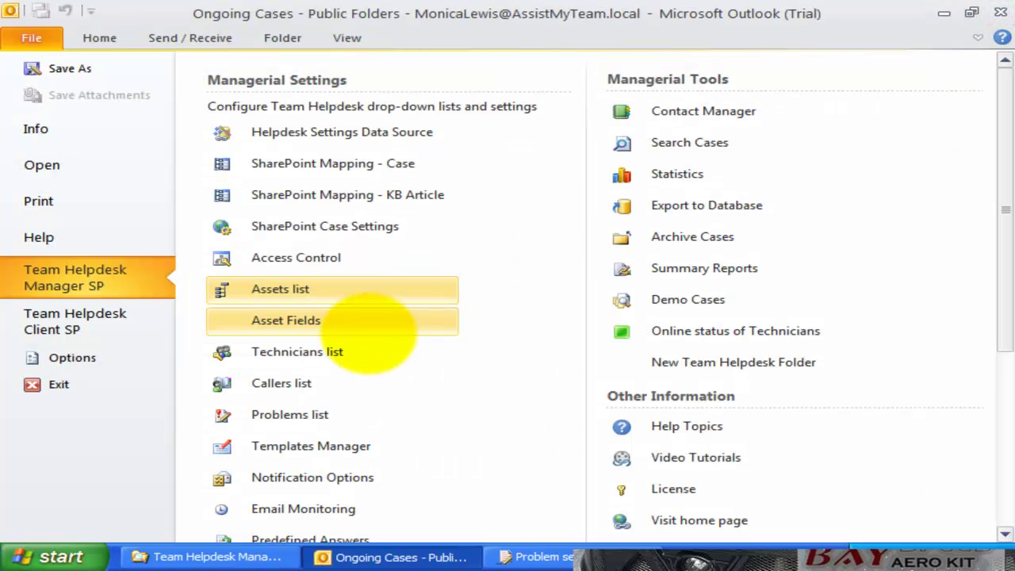
{"action": "left_click", "coordinate": [317, 322]}
{"action": "left_click", "coordinate": [536, 264]}
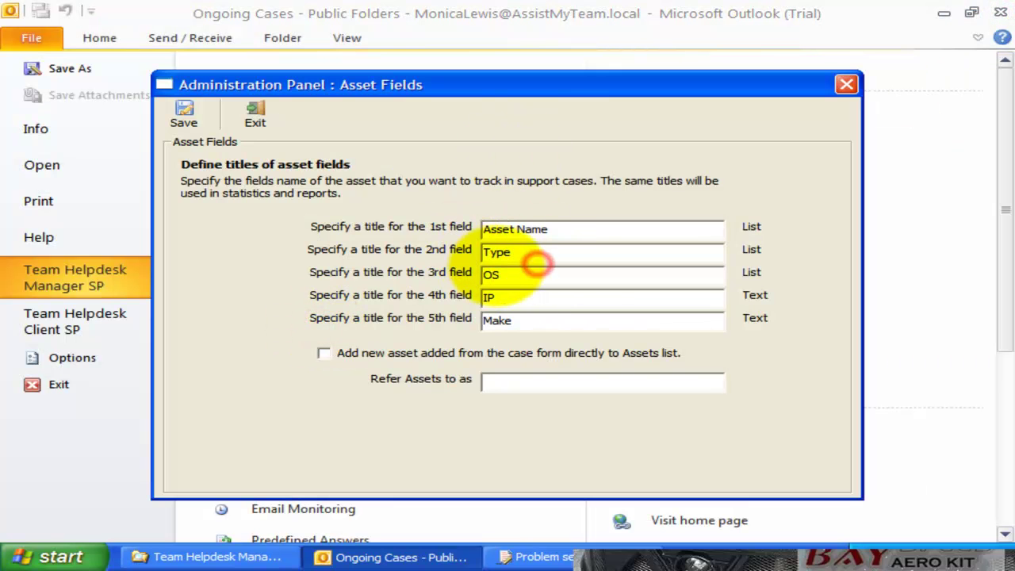
{"action": "left_click", "coordinate": [504, 269]}
{"action": "left_click", "coordinate": [519, 287]}
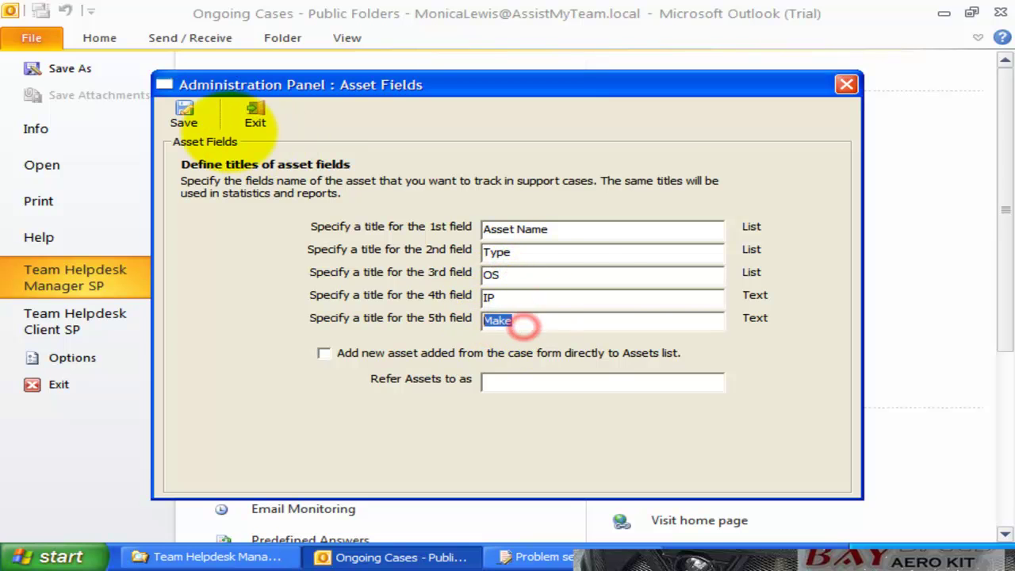
{"action": "left_click", "coordinate": [203, 111]}
Reopen the Assets list and compare the assets' types with the entries of the Type and OS lists
{"action": "left_click", "coordinate": [287, 287]}
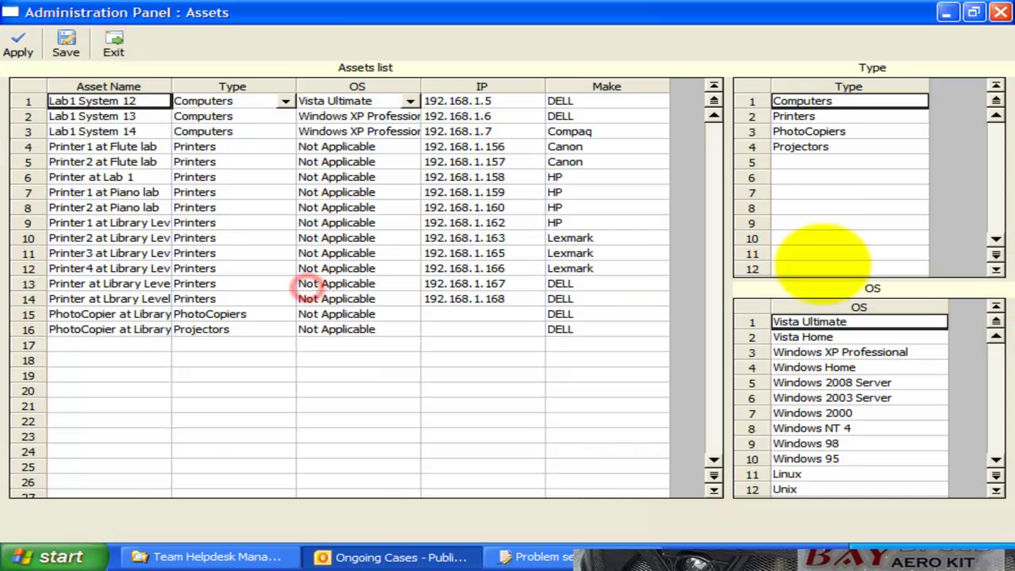
{"action": "left_click", "coordinate": [241, 249]}
{"action": "left_click", "coordinate": [802, 147]}
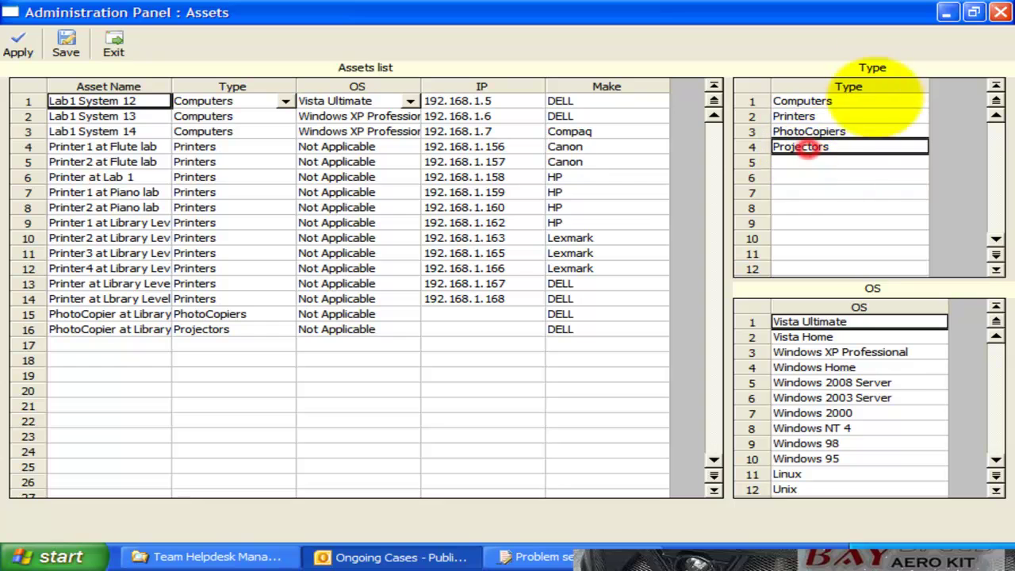
{"action": "left_click", "coordinate": [868, 382]}
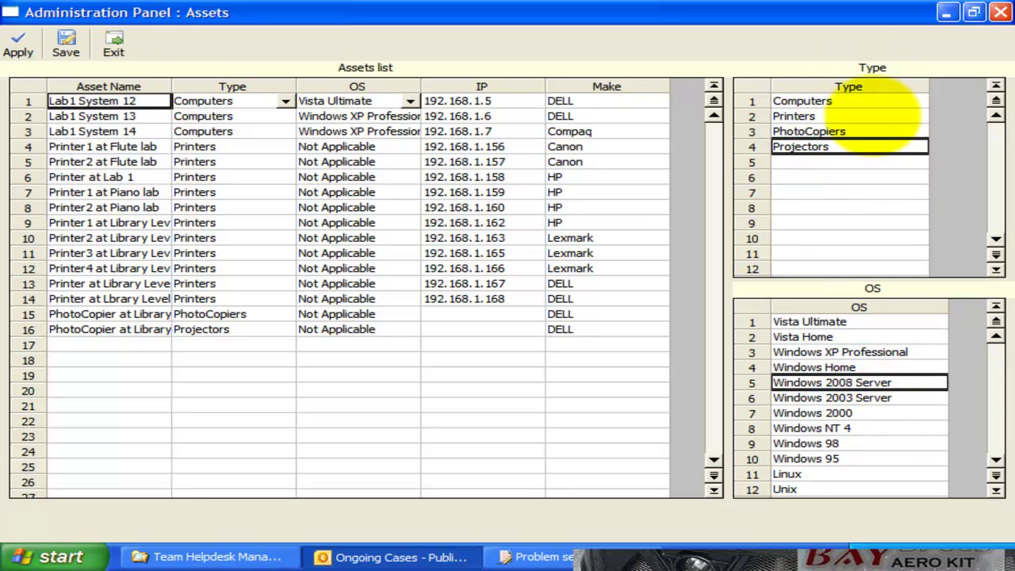
{"action": "left_click", "coordinate": [860, 131]}
{"action": "left_click", "coordinate": [868, 397]}
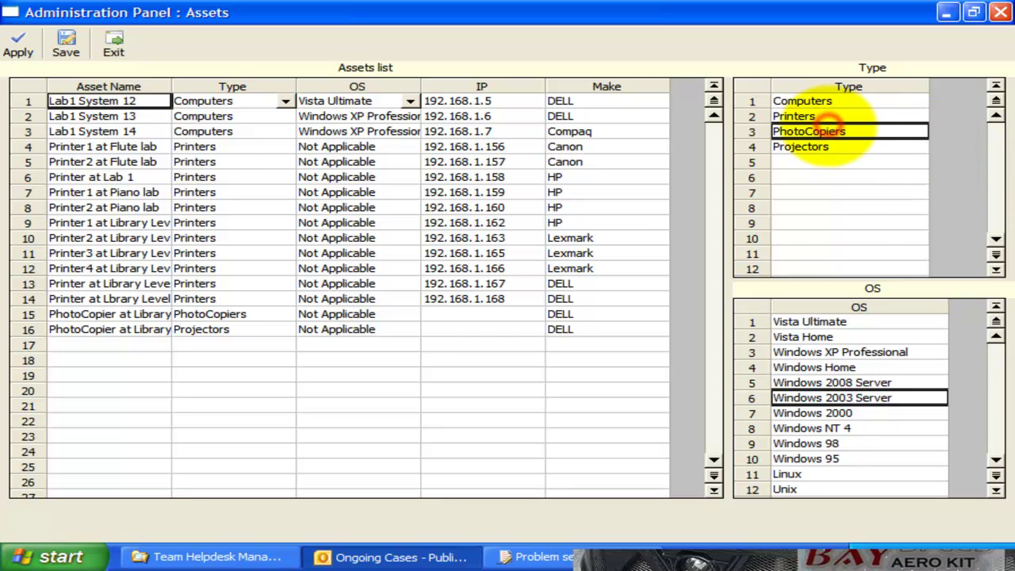
{"action": "left_click", "coordinate": [221, 116]}
{"action": "left_click_drag", "start_coordinate": [793, 100], "coordinate": [856, 149]}
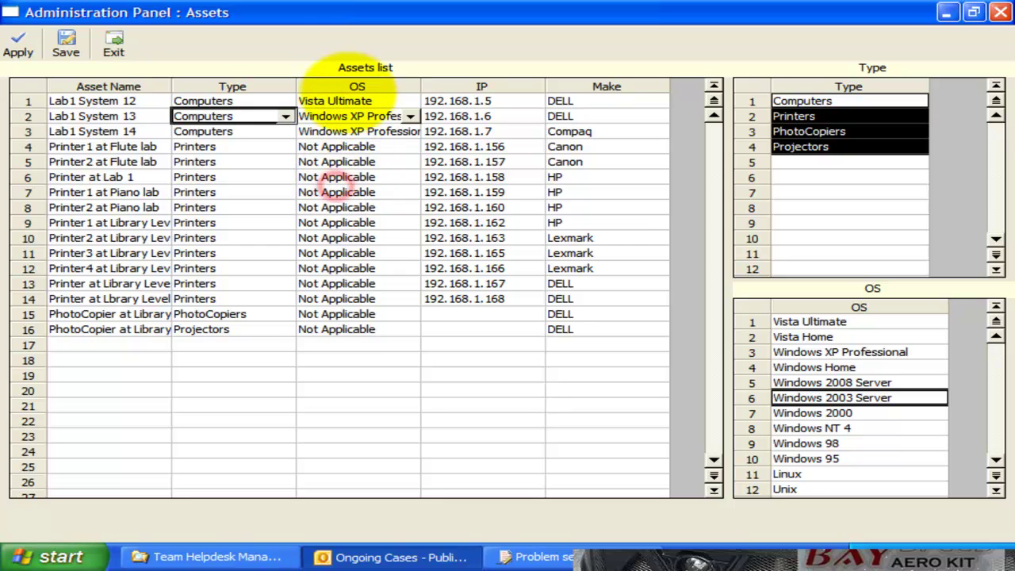
Sort the assets by OS, check their IP and Make entries, and save the Assets list
{"action": "left_click", "coordinate": [355, 86]}
{"action": "left_click_drag", "start_coordinate": [793, 352], "coordinate": [860, 523]}
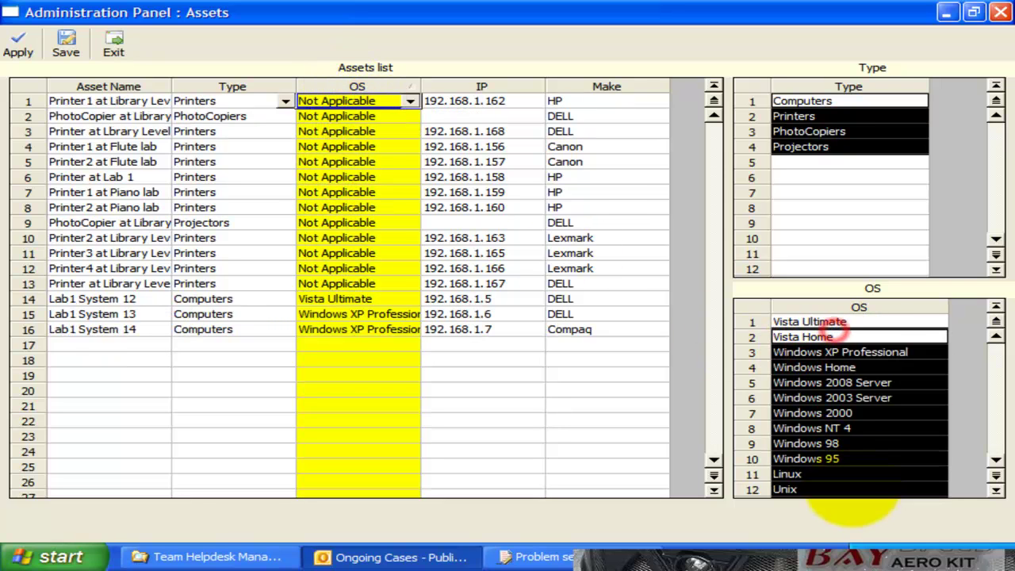
{"action": "left_click", "coordinate": [511, 163]}
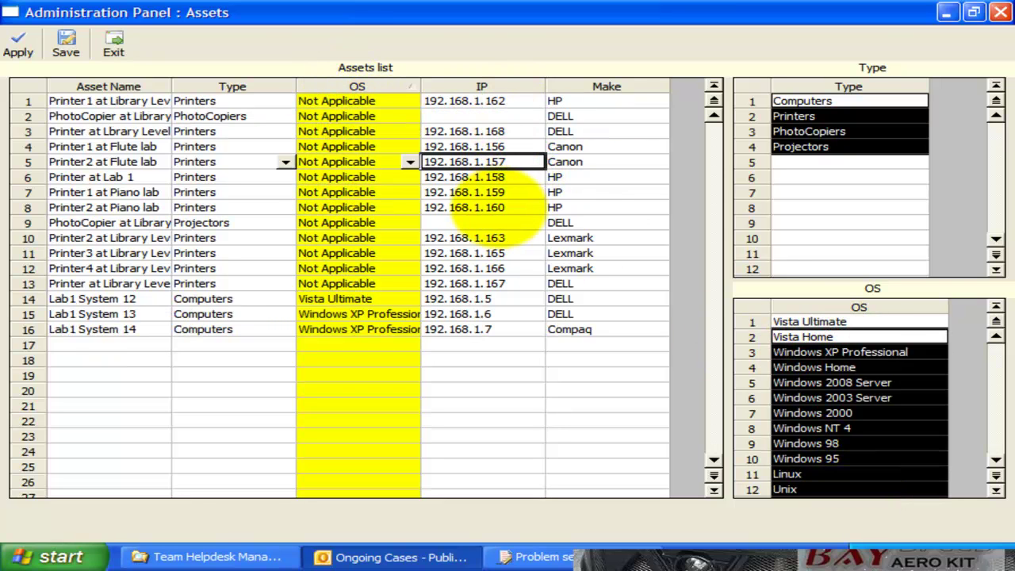
{"action": "left_click", "coordinate": [490, 237]}
{"action": "left_click", "coordinate": [495, 268]}
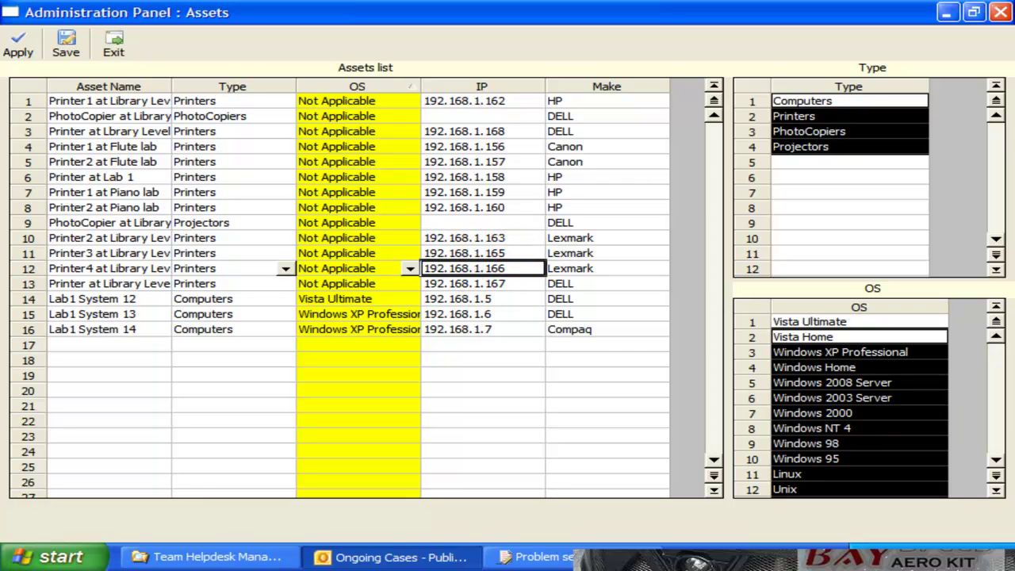
{"action": "left_click", "coordinate": [611, 147]}
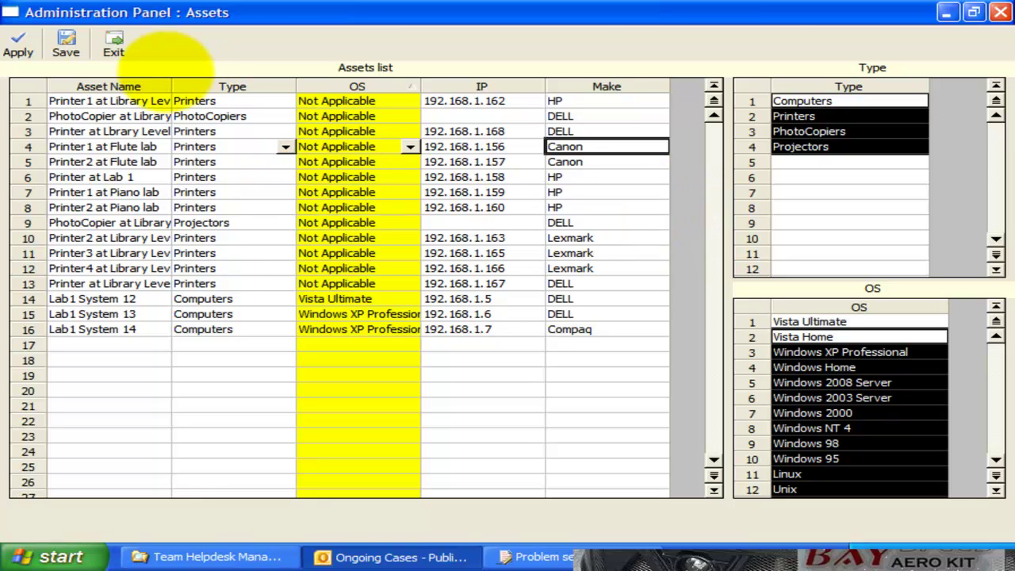
{"action": "left_click", "coordinate": [67, 49]}
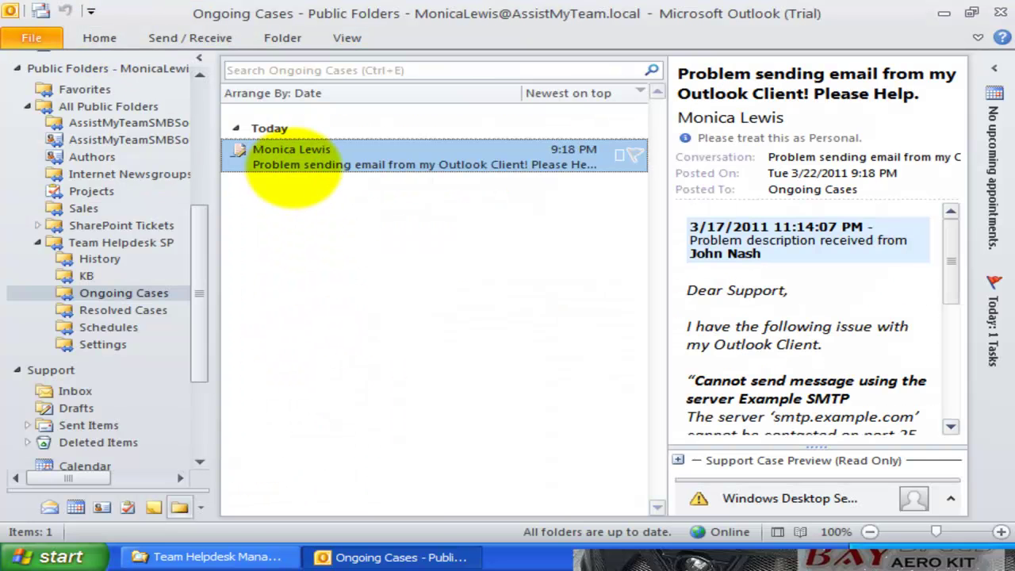
Open the email-sending case, choose "Printer1 at Library Level 1" as its asset name, and close the case
{"action": "double_click", "coordinate": [299, 161]}
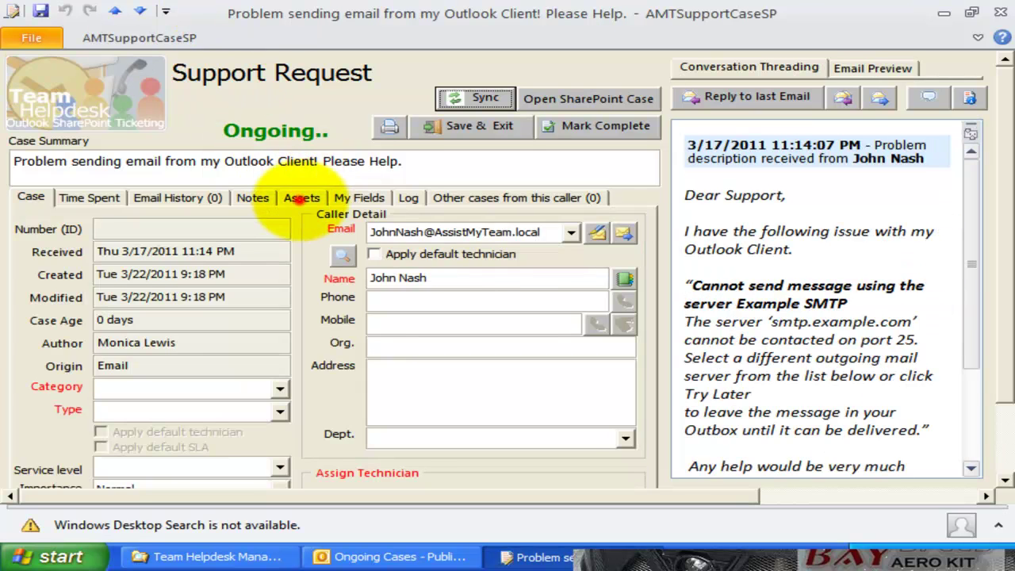
{"action": "left_click", "coordinate": [301, 198]}
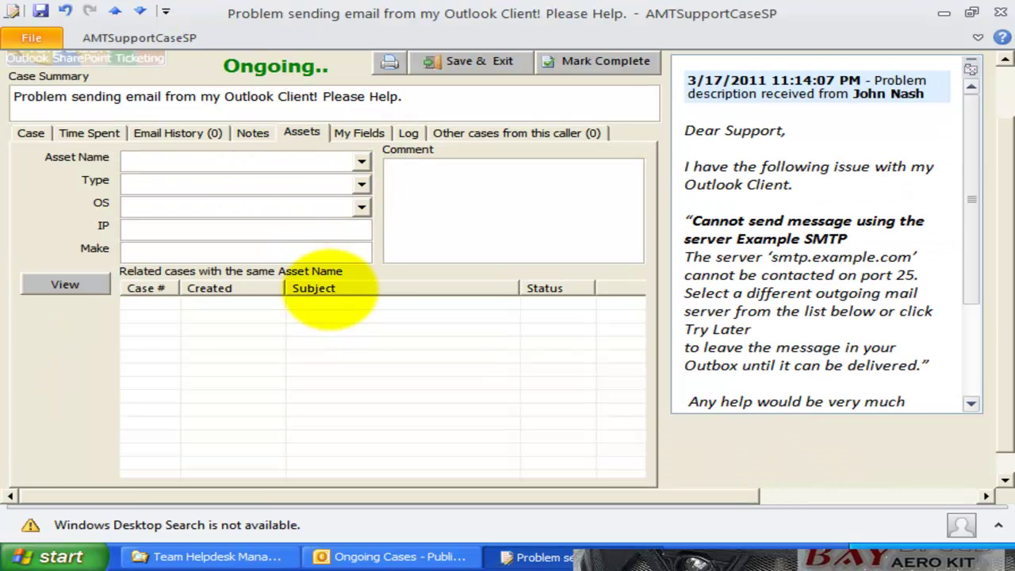
{"action": "left_click", "coordinate": [361, 160]}
{"action": "left_click", "coordinate": [323, 182]}
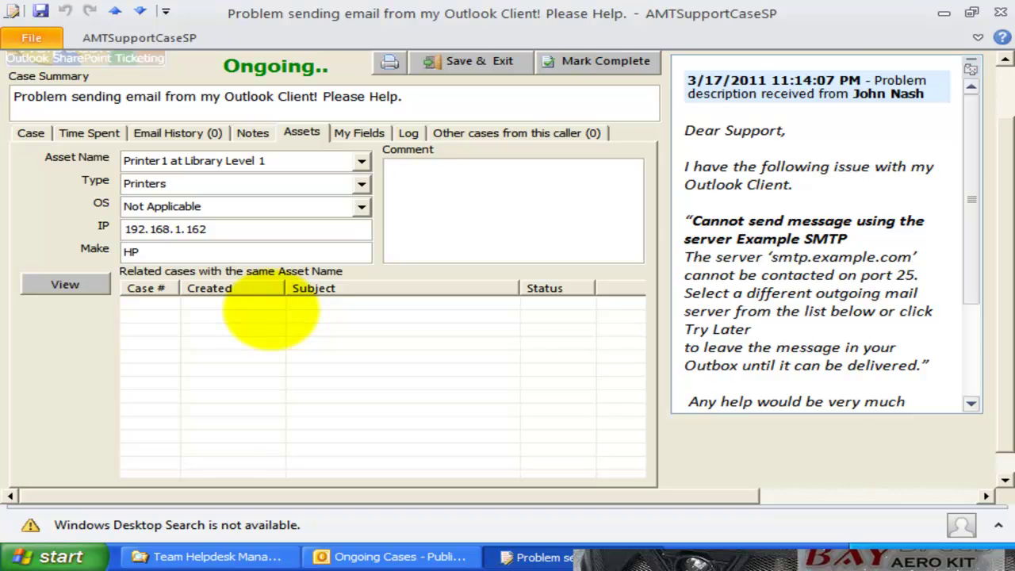
{"action": "left_click", "coordinate": [1000, 13]}
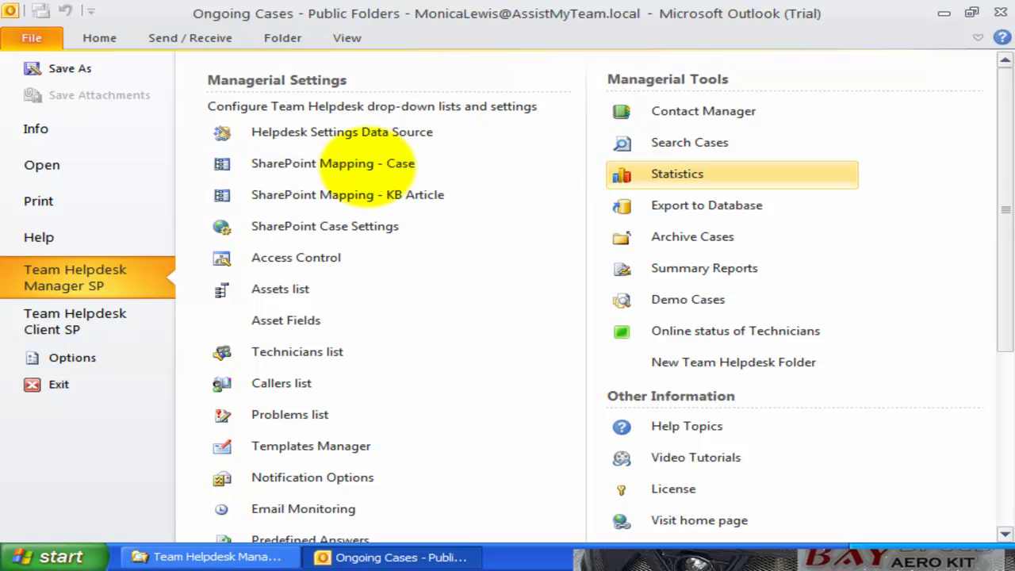
{"action": "left_click", "coordinate": [366, 164]}
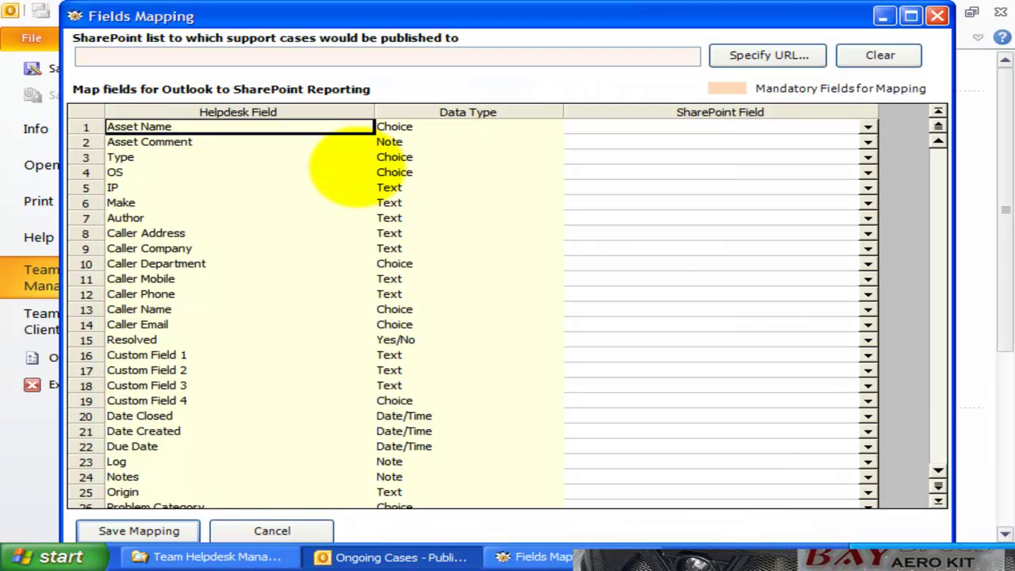
{"action": "double_click", "coordinate": [515, 16]}
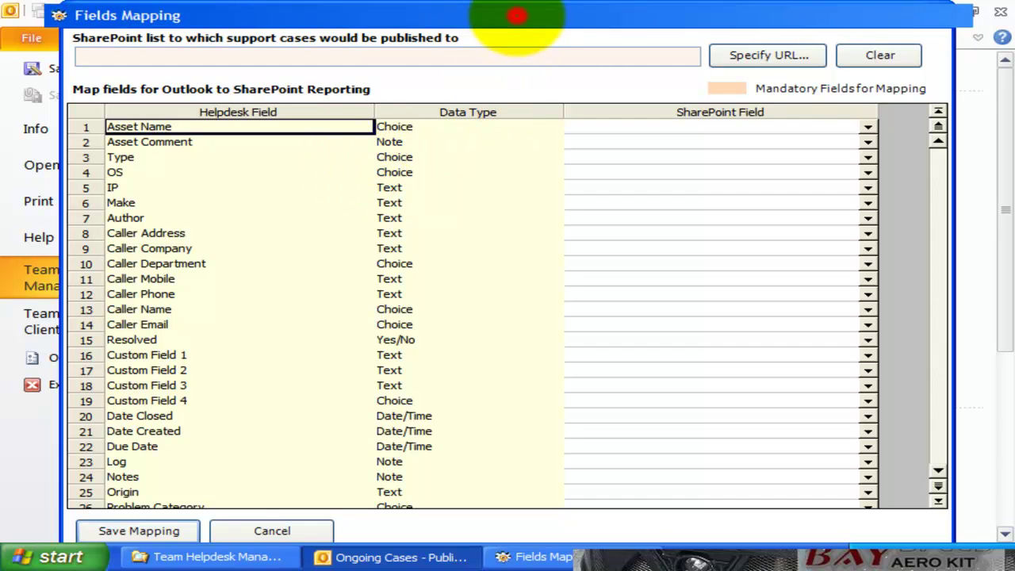
{"action": "left_click", "coordinate": [695, 51]}
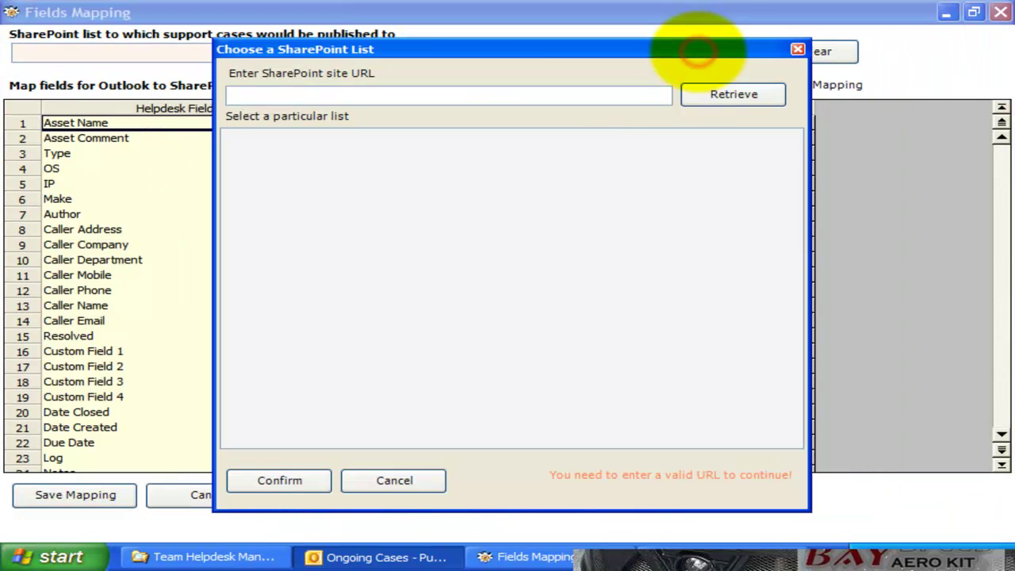
{"action": "left_click", "coordinate": [600, 94]}
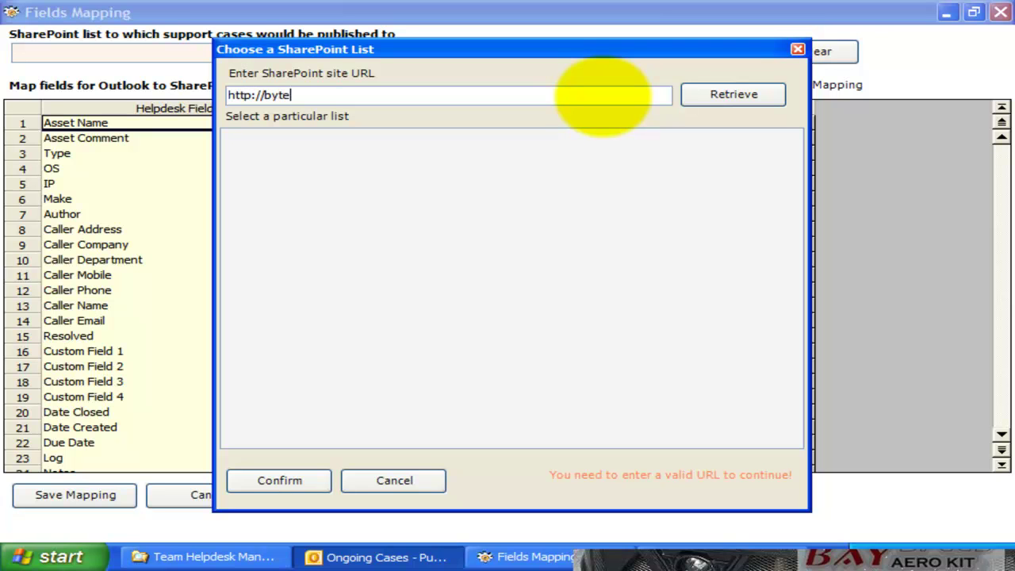
{"action": "left_click", "coordinate": [718, 96]}
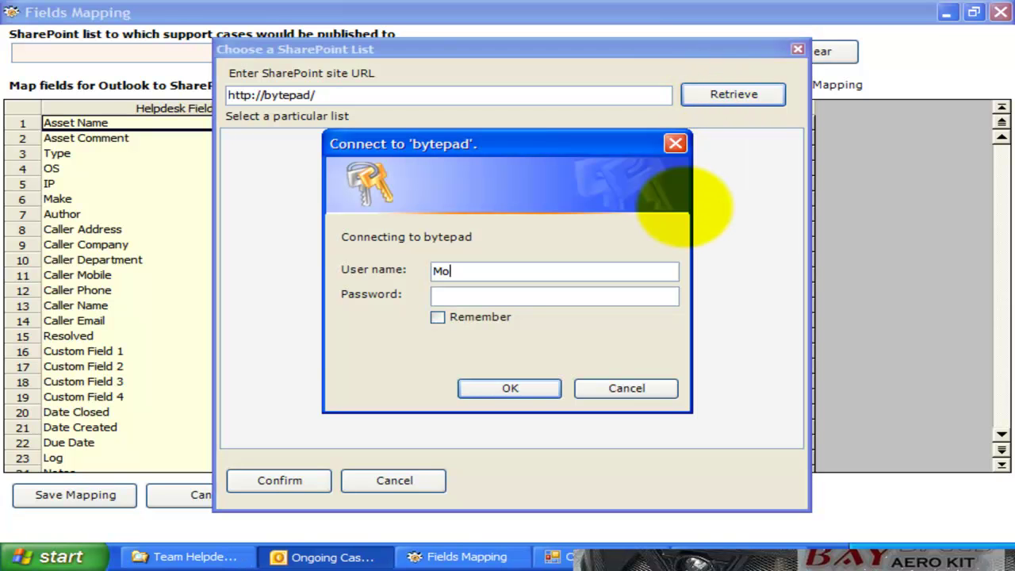
Sign in to bytepad with the user name and account password, and have the credentials remembered
{"action": "left_click", "coordinate": [603, 294]}
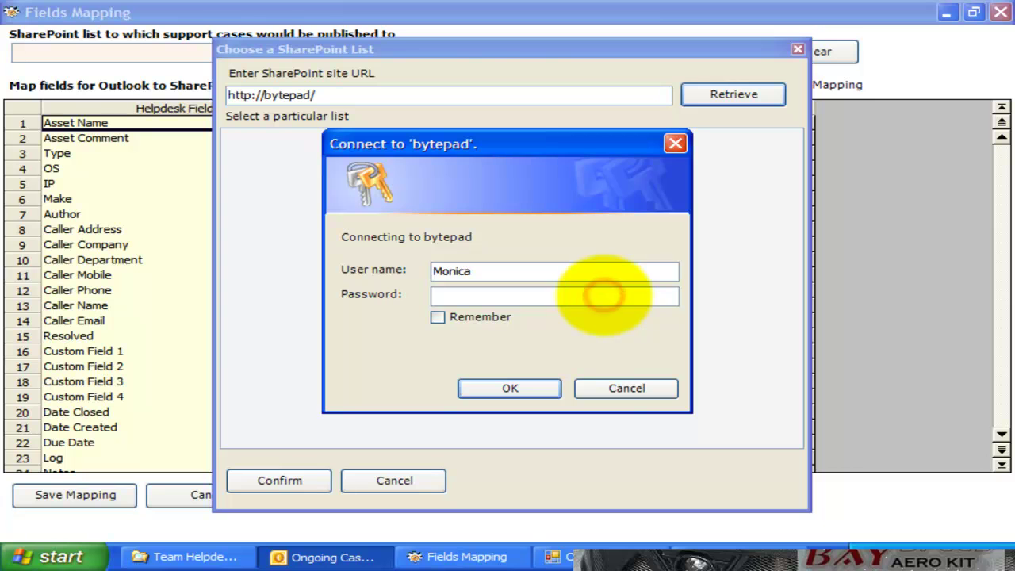
{"action": "left_click", "coordinate": [507, 317]}
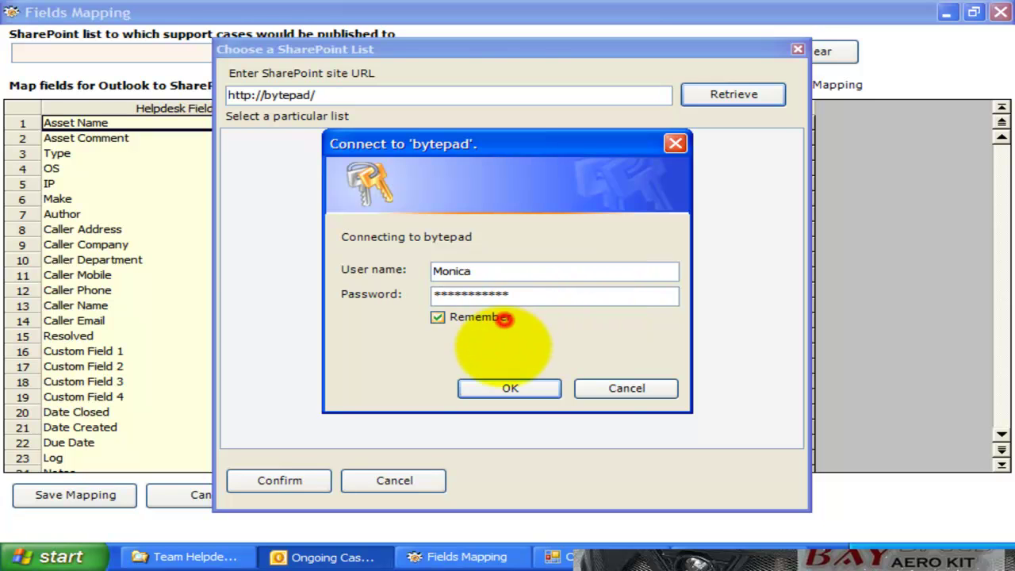
{"action": "left_click", "coordinate": [510, 387]}
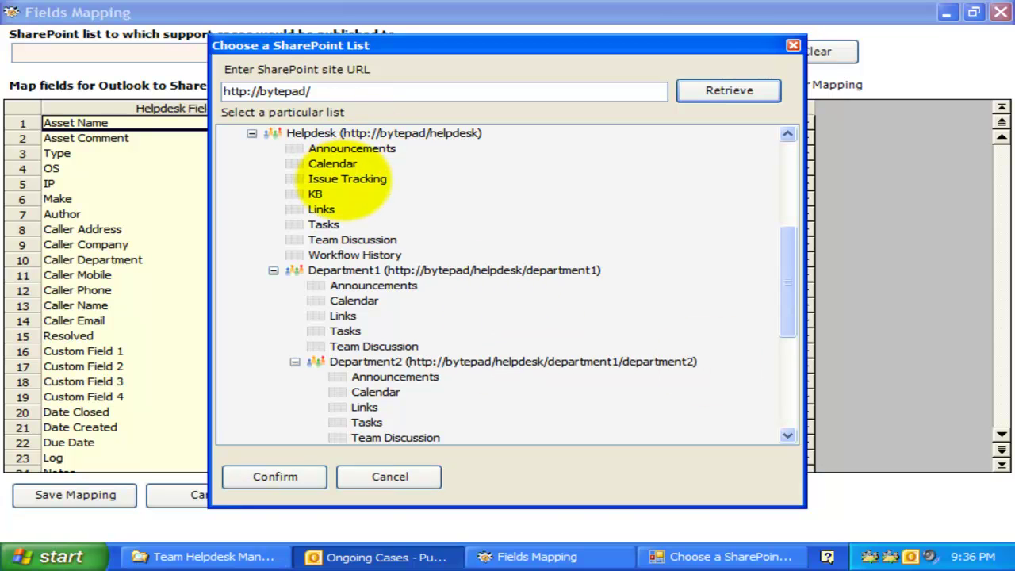
Set the Issue Tracking list of the Helpdesk site as the SharePoint list for publishing support cases
{"action": "left_click", "coordinate": [345, 180]}
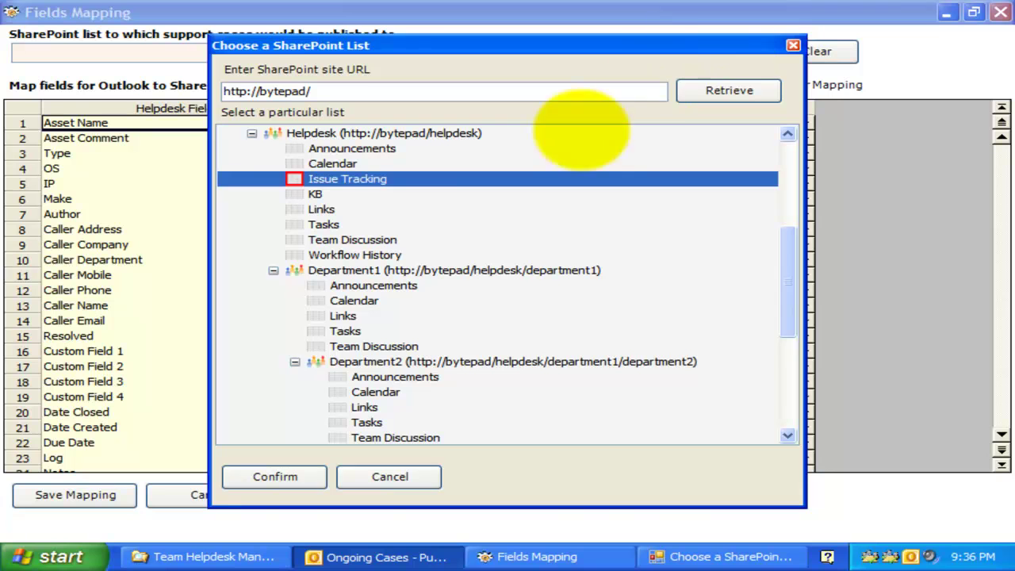
{"action": "left_click", "coordinate": [384, 180]}
{"action": "left_click", "coordinate": [301, 476]}
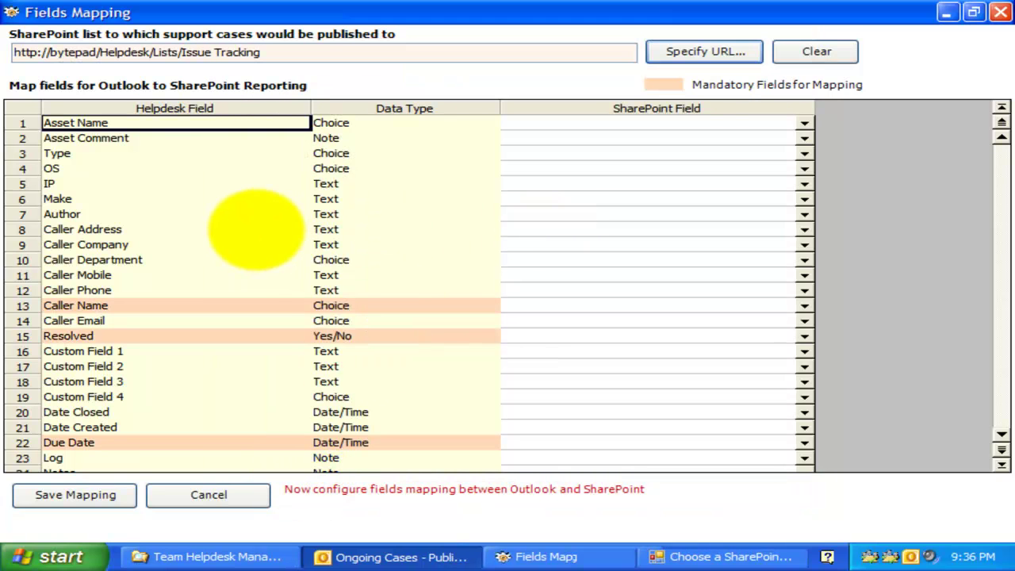
Examine the data types of Asset Name and Asset Comment and the SharePoint field choices offered for them
{"action": "left_click", "coordinate": [255, 260]}
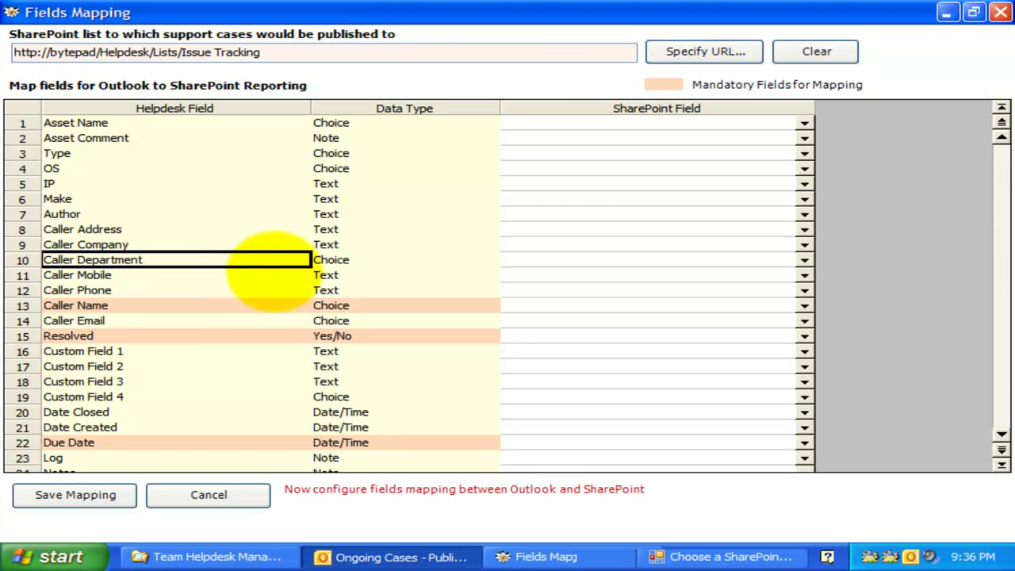
{"action": "left_click", "coordinate": [401, 128]}
{"action": "left_click_drag", "start_coordinate": [245, 125], "coordinate": [794, 124]}
{"action": "left_click", "coordinate": [804, 124]}
{"action": "left_click", "coordinate": [803, 124]}
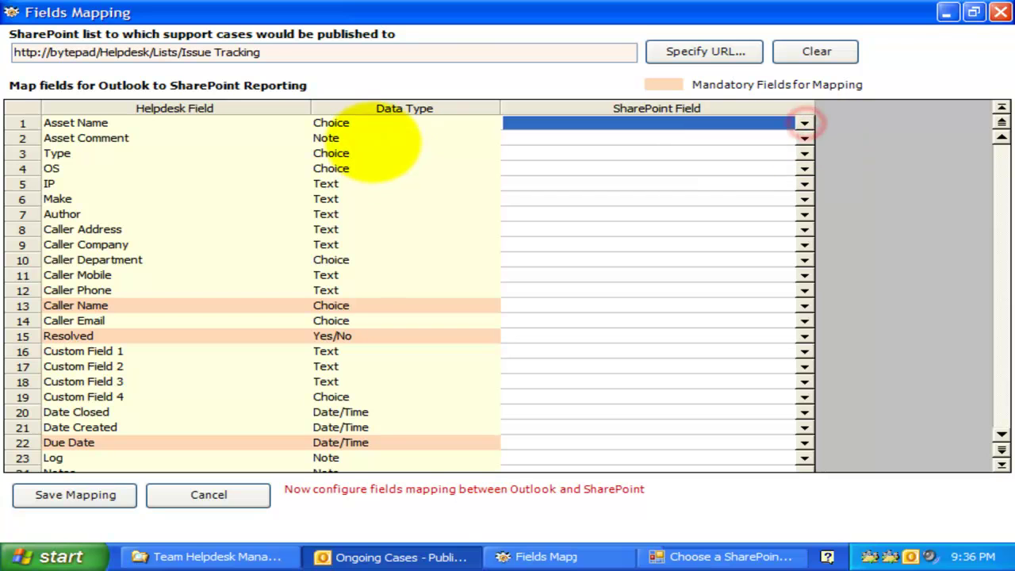
{"action": "left_click", "coordinate": [373, 139]}
{"action": "left_click", "coordinate": [802, 139]}
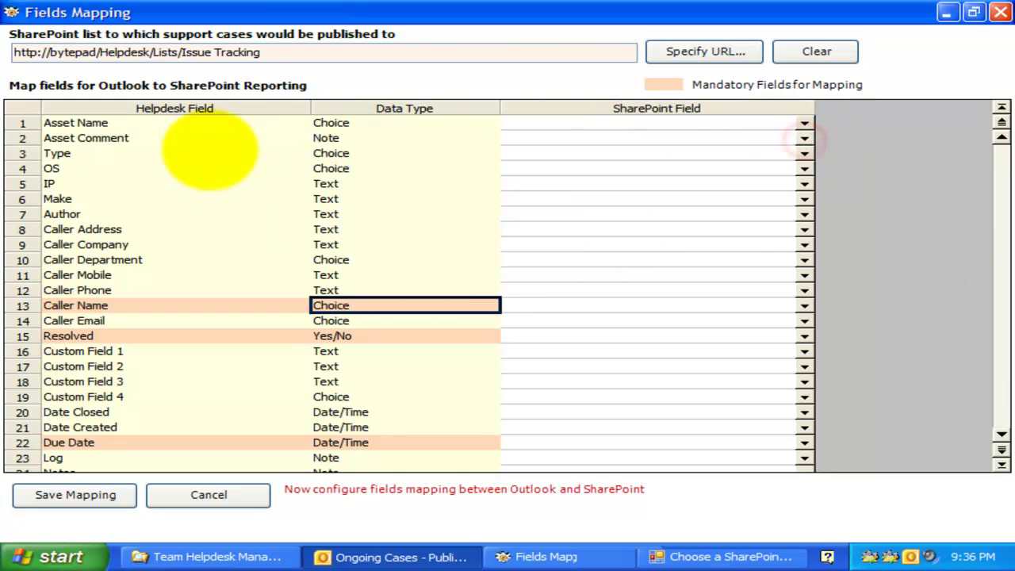
Review the helpdesk fields and their data types, and check the SharePoint field choices for Type and Caller Name
{"action": "left_click_drag", "start_coordinate": [204, 138], "coordinate": [210, 321]}
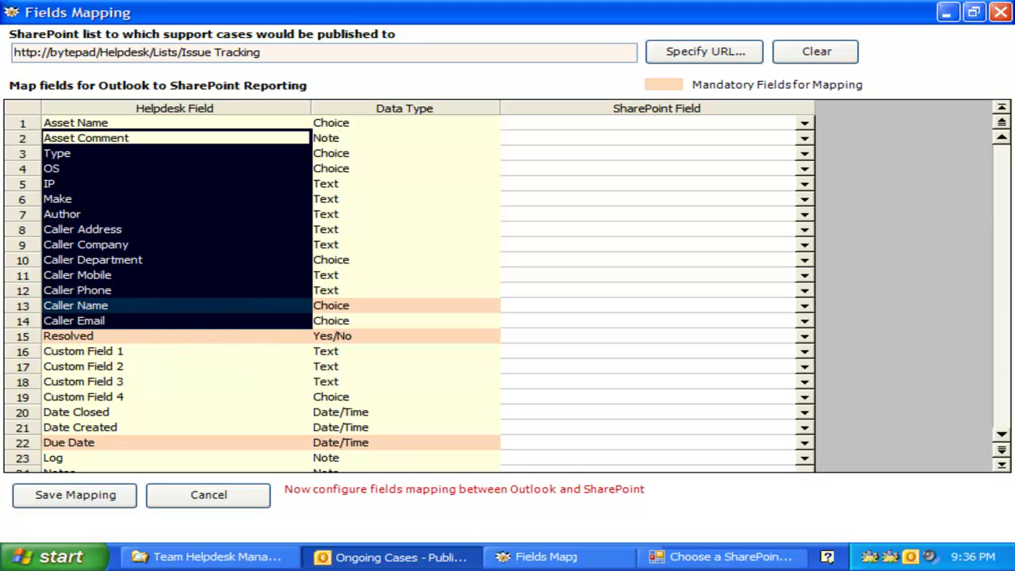
{"action": "left_click_drag", "start_coordinate": [376, 153], "coordinate": [384, 402]}
{"action": "left_click", "coordinate": [379, 229]}
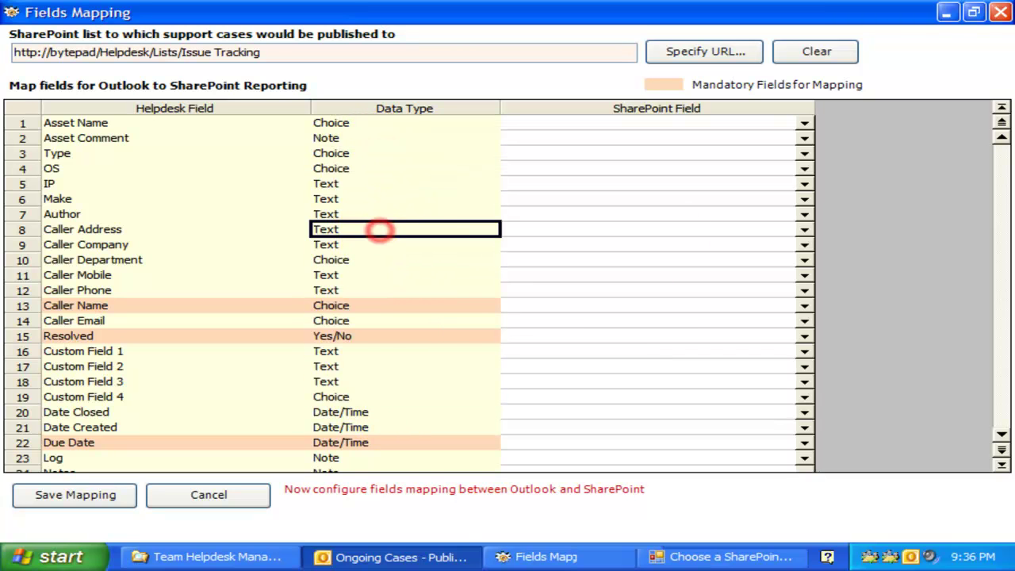
{"action": "left_click", "coordinate": [693, 151]}
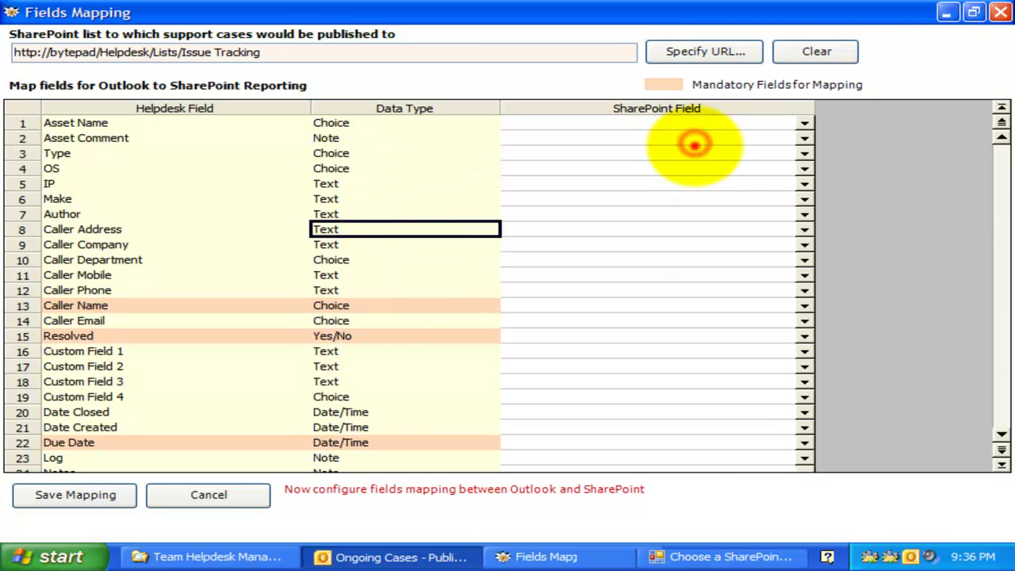
{"action": "left_click", "coordinate": [804, 153]}
{"action": "left_click", "coordinate": [805, 153]}
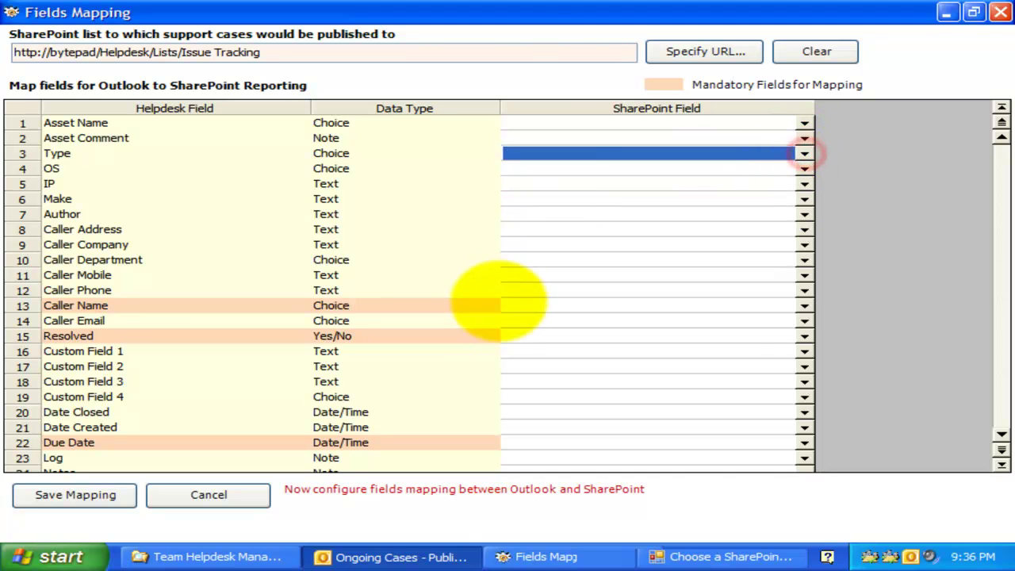
{"action": "left_click", "coordinate": [496, 305]}
{"action": "left_click", "coordinate": [805, 305]}
{"action": "left_click", "coordinate": [805, 305]}
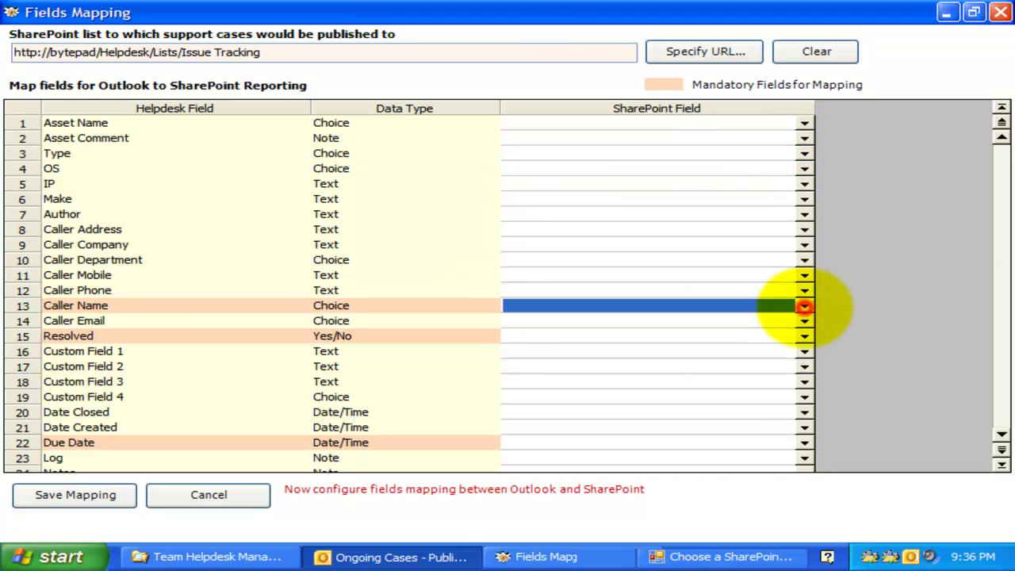
Map the Subject helpdesk field to the SharePoint field Title, and HTML Body to Description
{"action": "left_click", "coordinate": [804, 290]}
{"action": "left_click", "coordinate": [805, 290]}
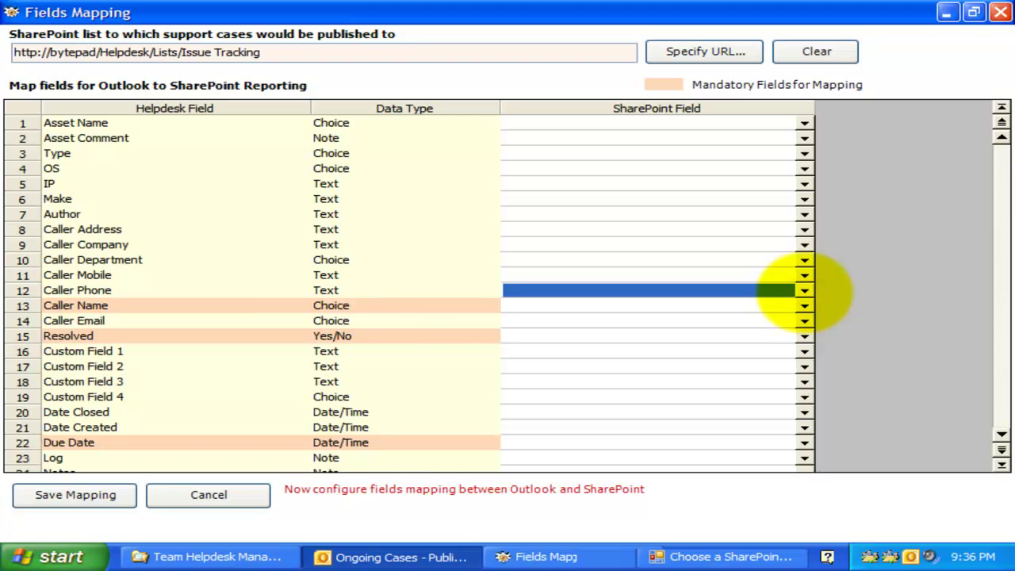
{"action": "scroll", "coordinate": [396, 358], "scroll_direction": "down", "scroll_amount": 5}
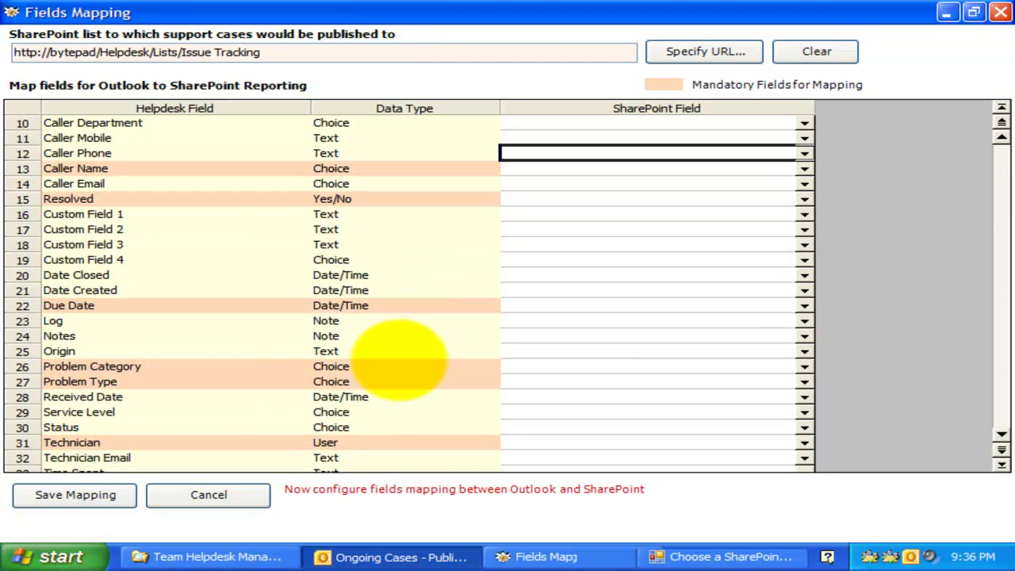
{"action": "scroll", "coordinate": [398, 358], "scroll_direction": "down", "scroll_amount": 1}
{"action": "left_click", "coordinate": [419, 381]}
{"action": "left_click", "coordinate": [801, 382]}
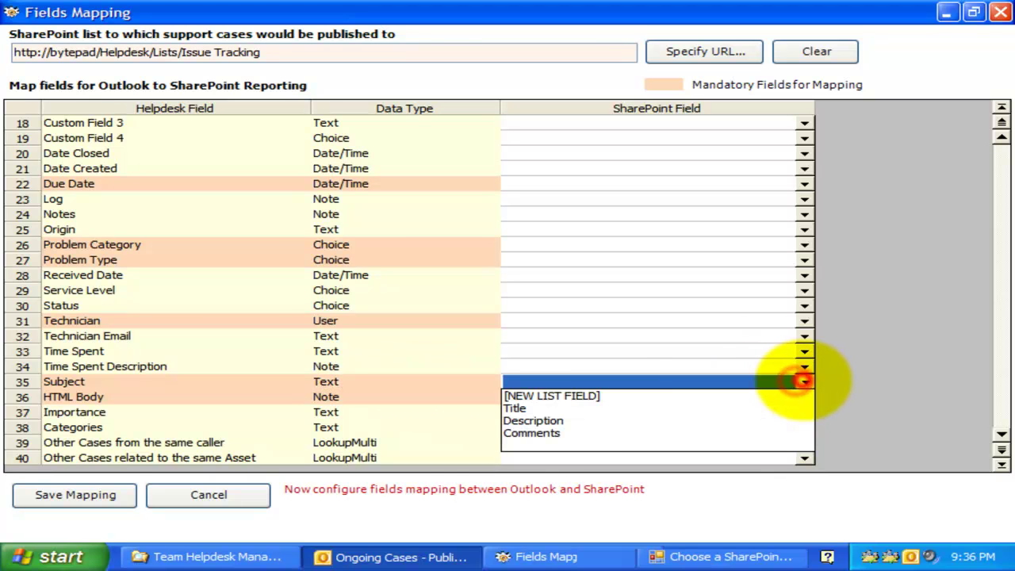
{"action": "left_click", "coordinate": [572, 408]}
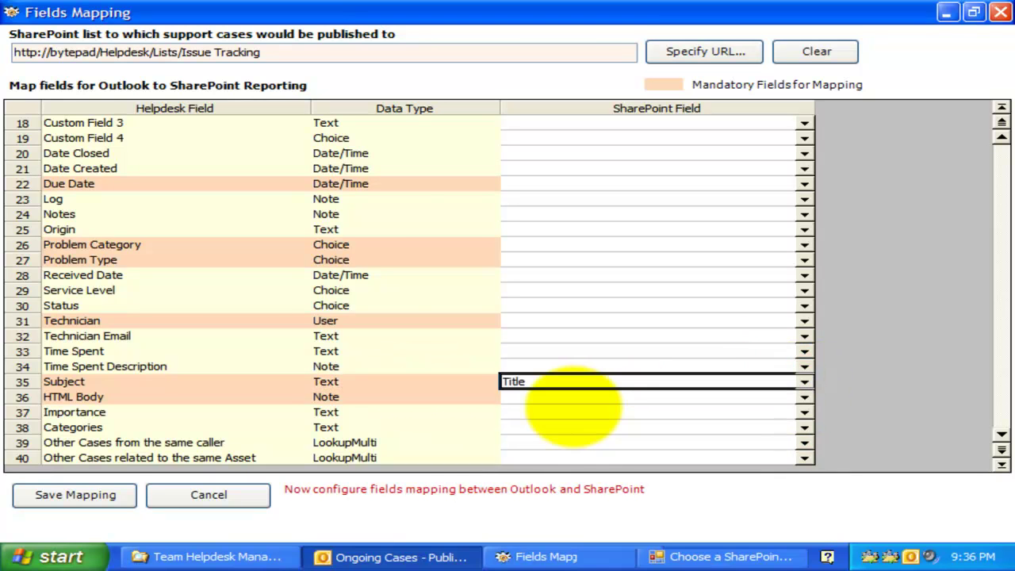
{"action": "left_click", "coordinate": [107, 383]}
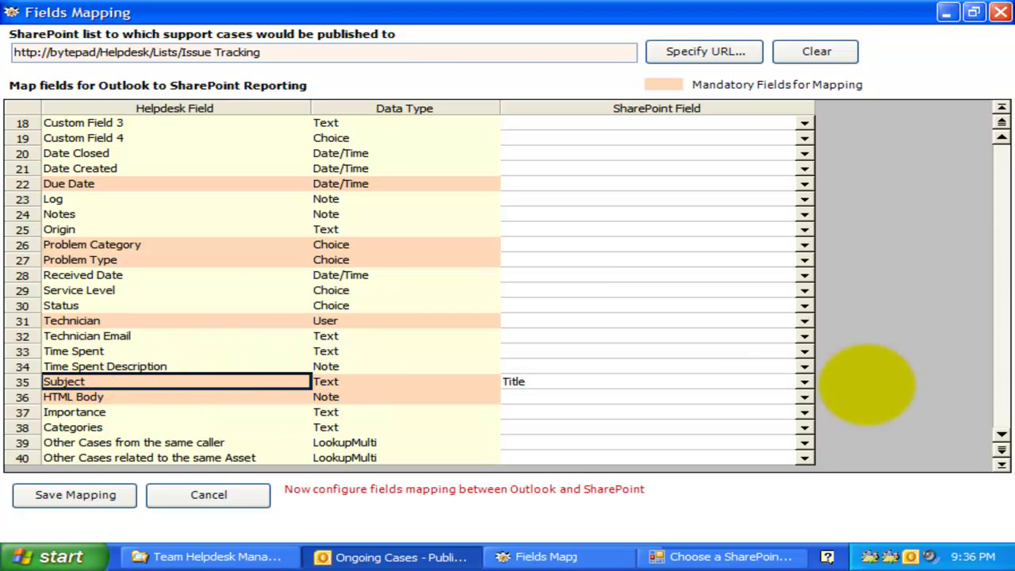
{"action": "left_click", "coordinate": [805, 396]}
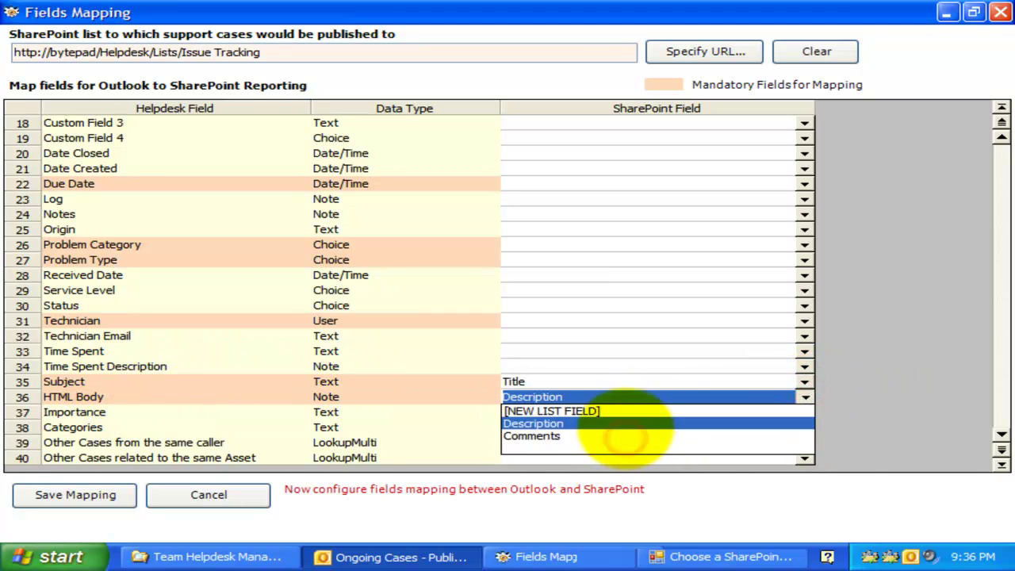
{"action": "left_click", "coordinate": [616, 424]}
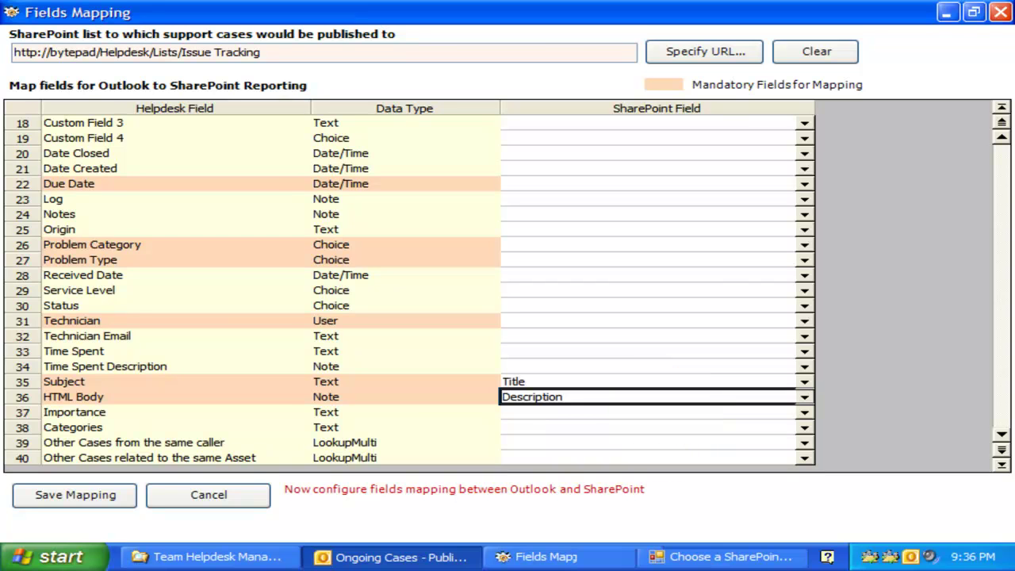
Map Problem Category to a new SharePoint list field named Problem Category
{"action": "left_click", "coordinate": [459, 241]}
{"action": "left_click", "coordinate": [611, 242]}
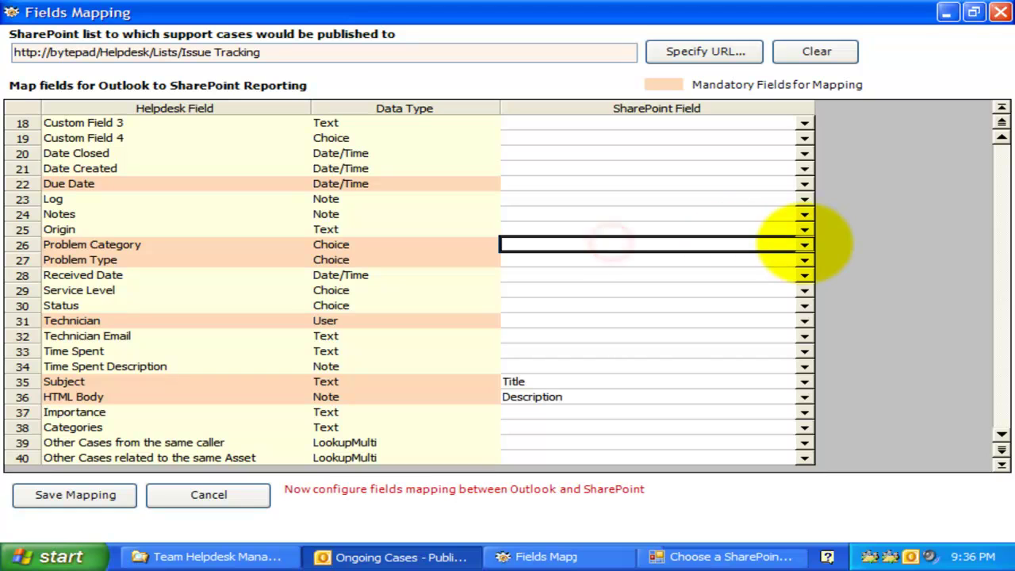
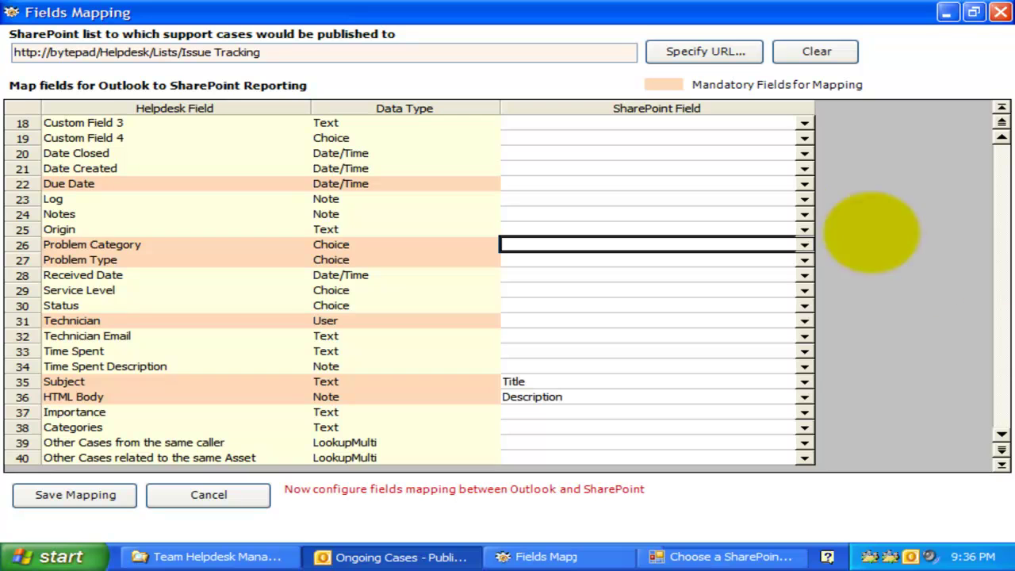
{"action": "left_click", "coordinate": [803, 245]}
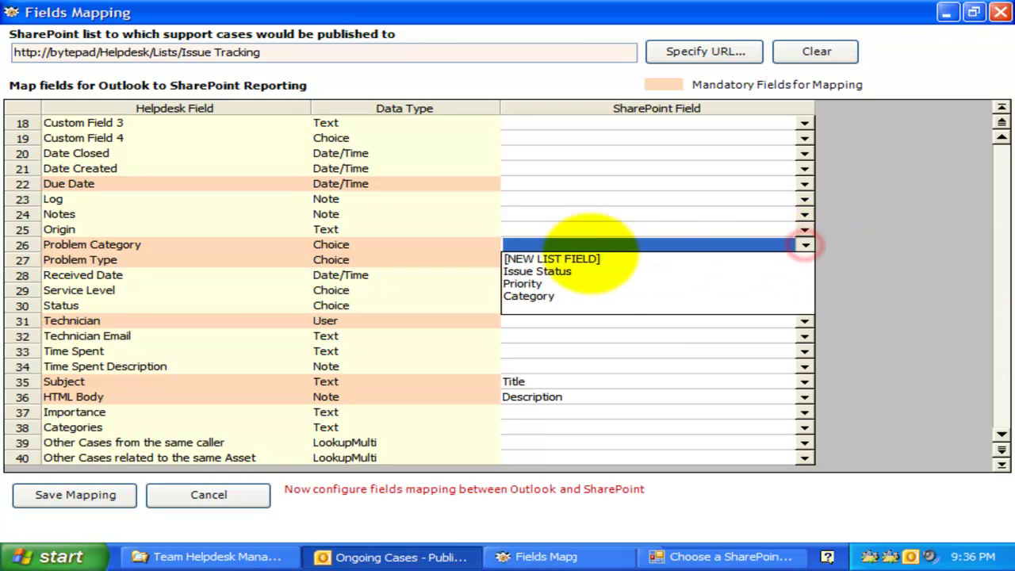
{"action": "left_click", "coordinate": [588, 258]}
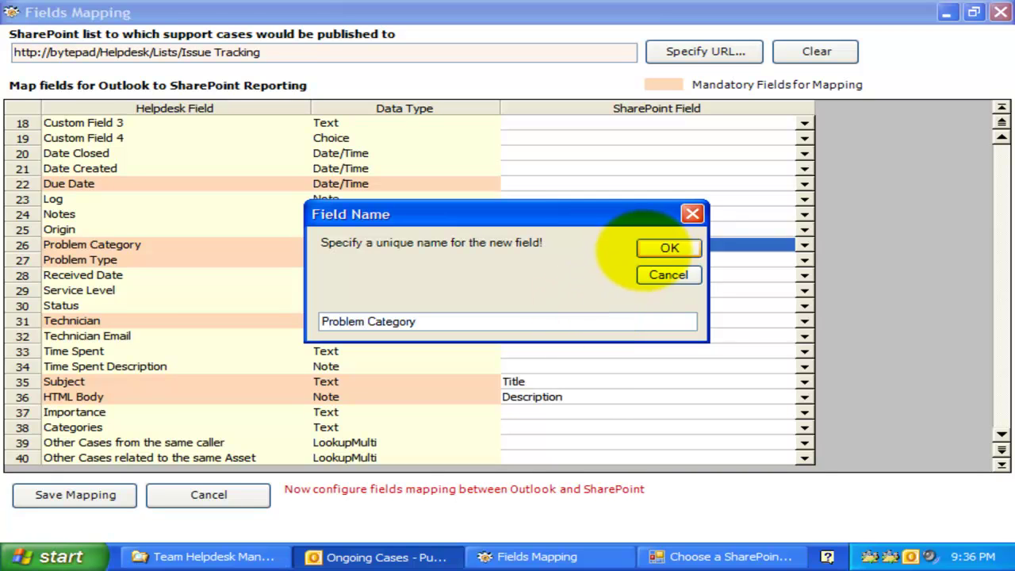
{"action": "left_click", "coordinate": [661, 248]}
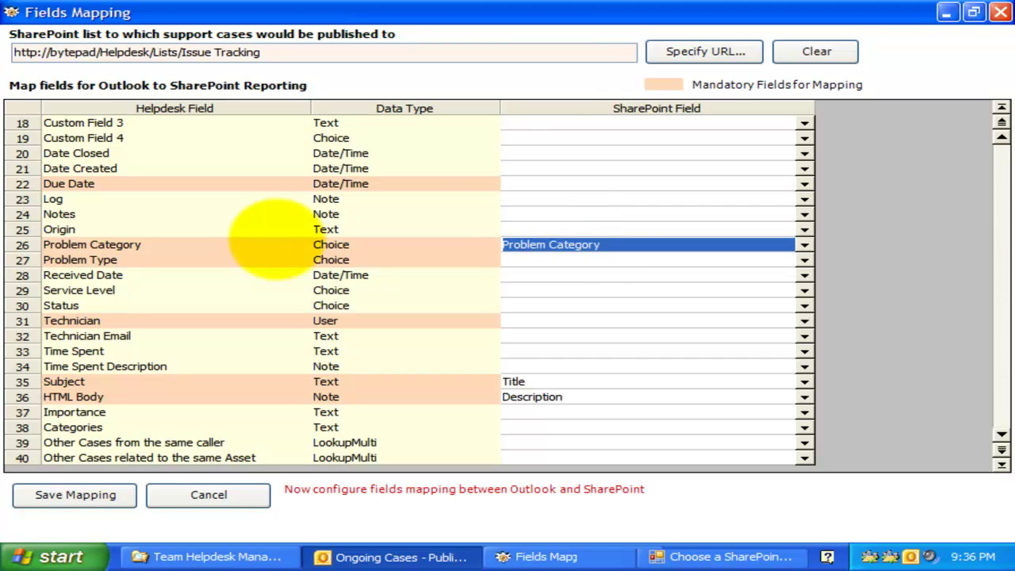
Map Problem Type to a new SharePoint list field named Problem Type
{"action": "left_click", "coordinate": [591, 260]}
{"action": "left_click", "coordinate": [804, 260]}
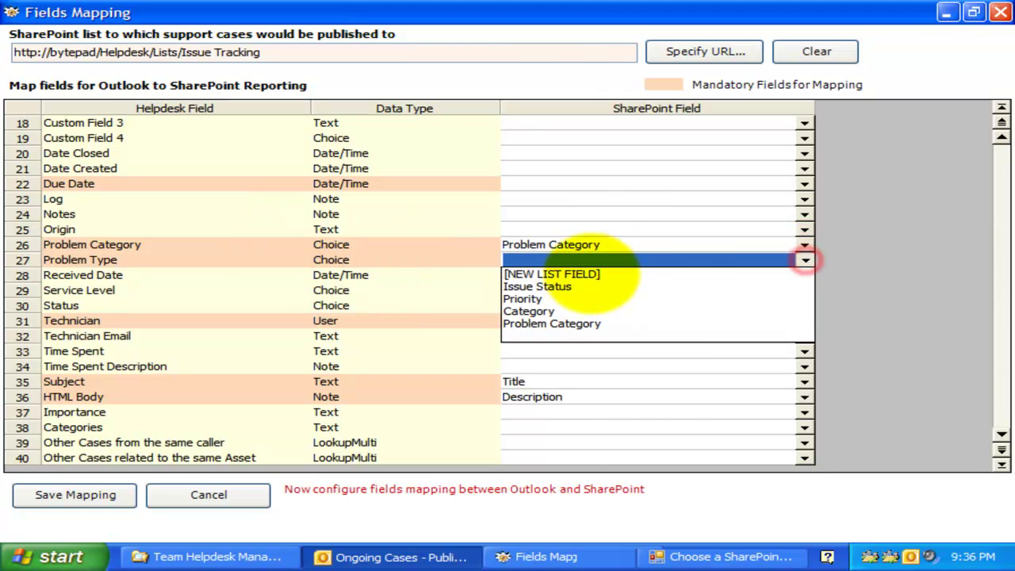
{"action": "left_click", "coordinate": [591, 272]}
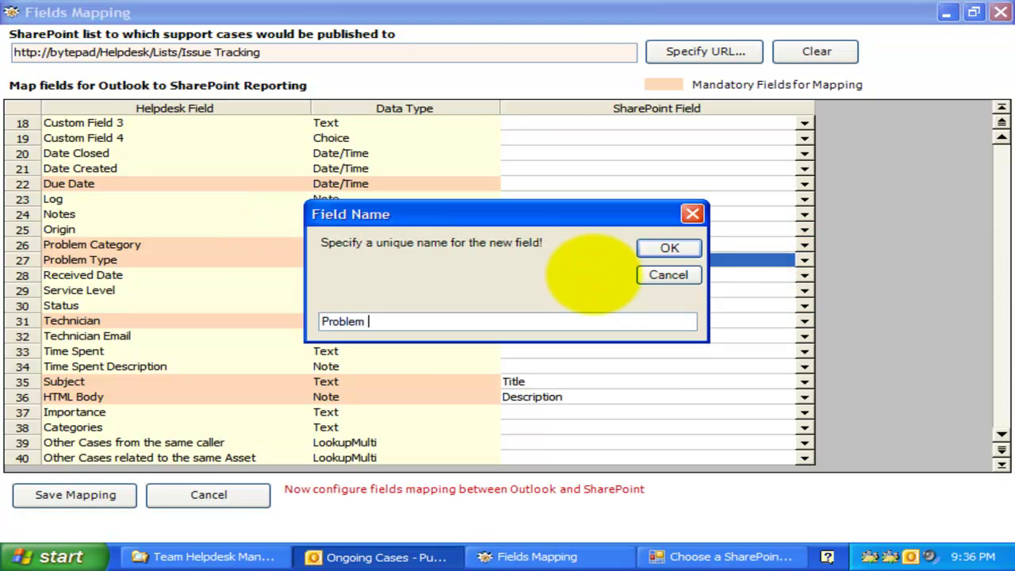
{"action": "left_click", "coordinate": [669, 249]}
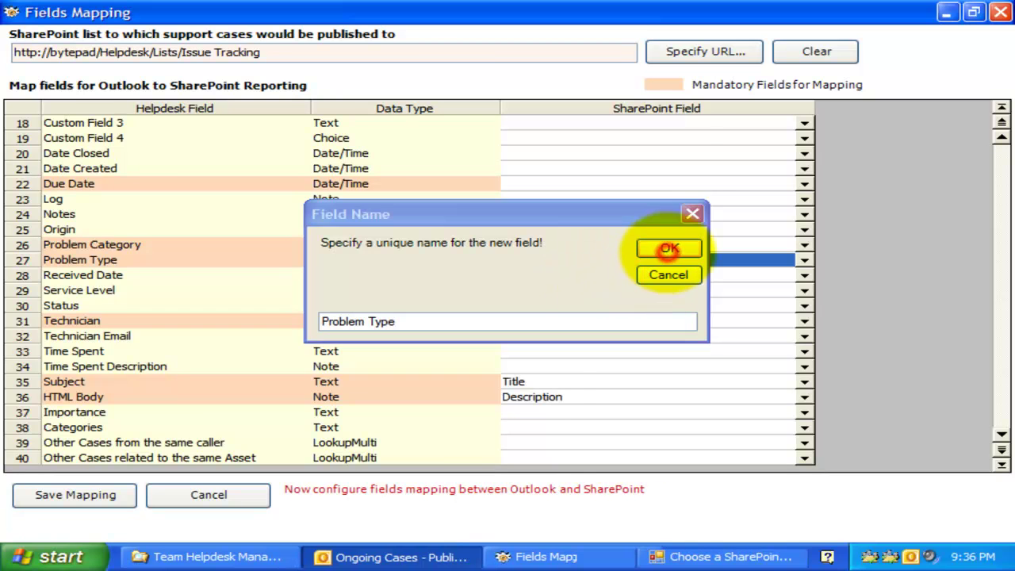
Map Received Date to a new SharePoint list field named Received Date
{"action": "left_click", "coordinate": [400, 272]}
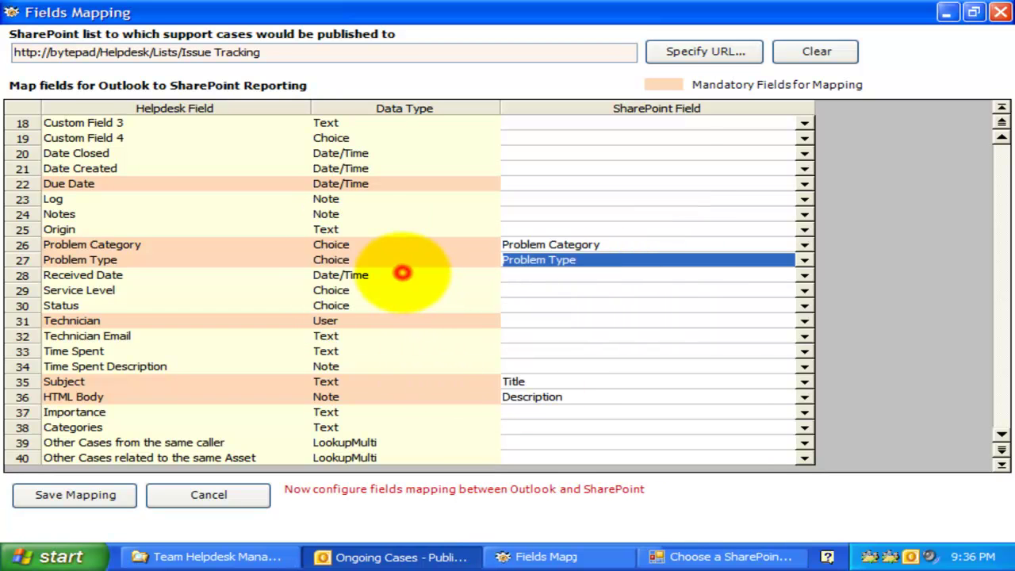
{"action": "left_click", "coordinate": [655, 274]}
{"action": "left_click", "coordinate": [803, 275]}
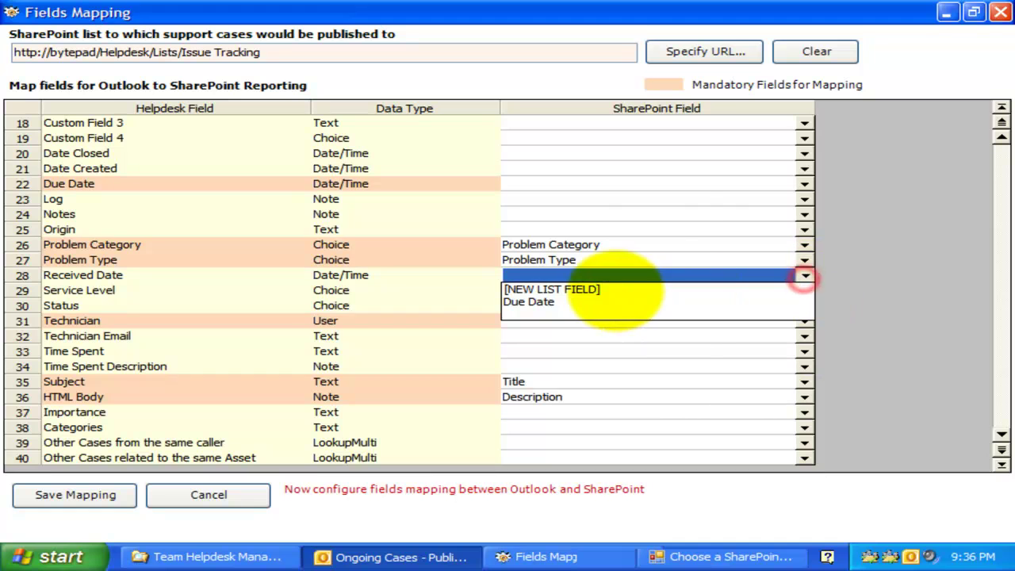
{"action": "left_click", "coordinate": [611, 288]}
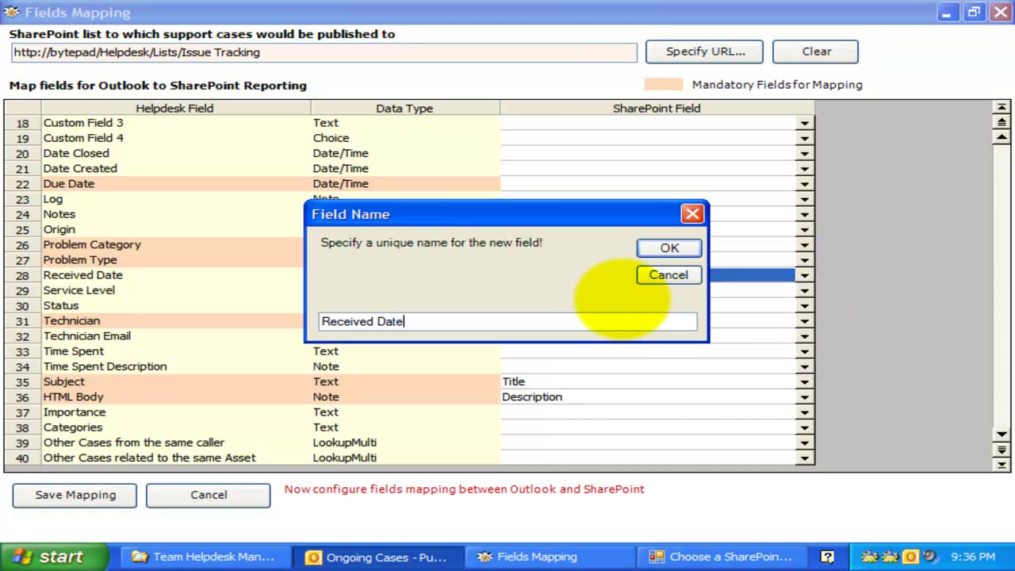
{"action": "left_click", "coordinate": [668, 249]}
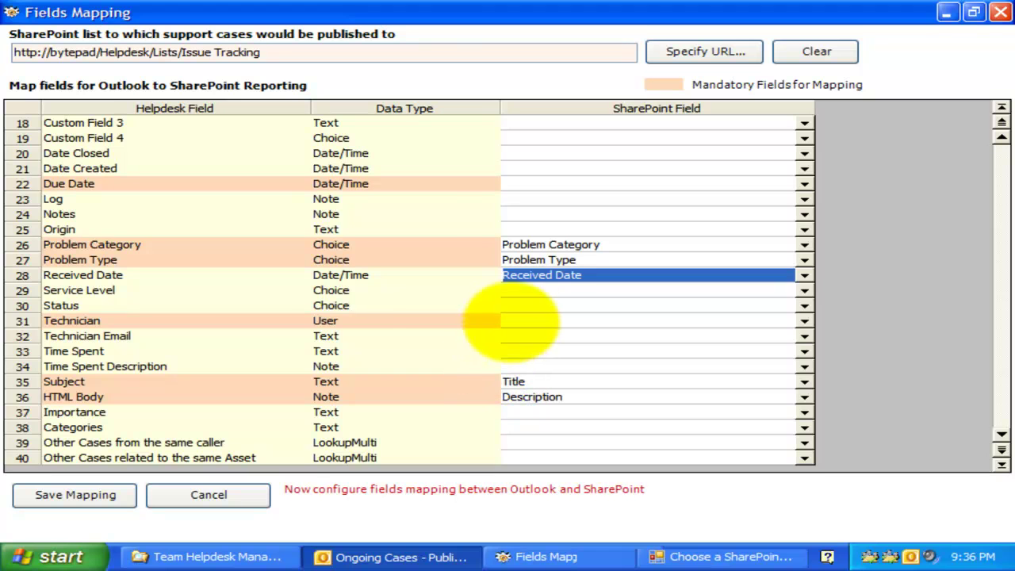
Map Technician to the SharePoint field Assigned To, and the helpdesk Due Date to the SharePoint Due Date
{"action": "left_click", "coordinate": [519, 317]}
{"action": "left_click", "coordinate": [803, 321]}
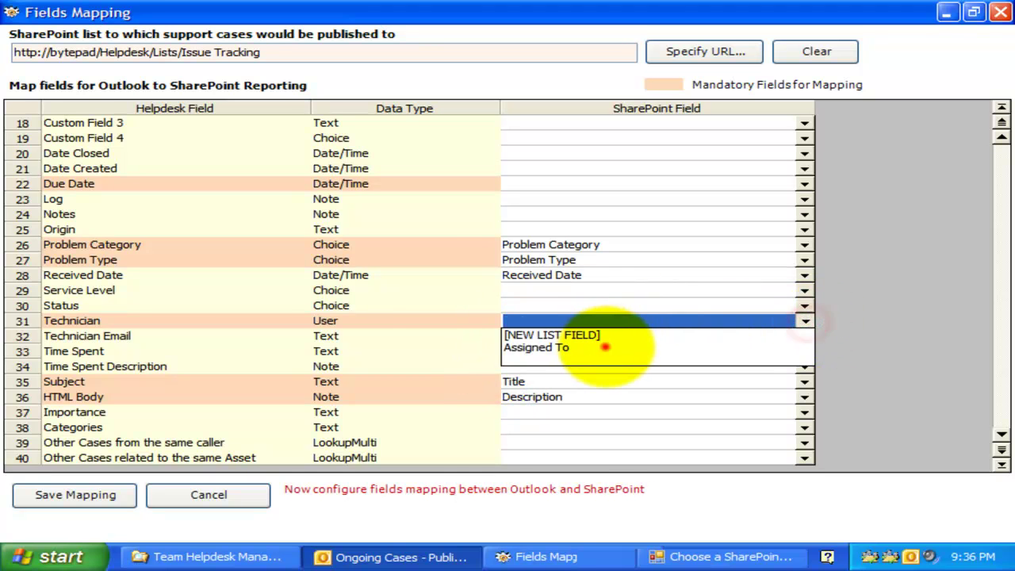
{"action": "left_click", "coordinate": [605, 346]}
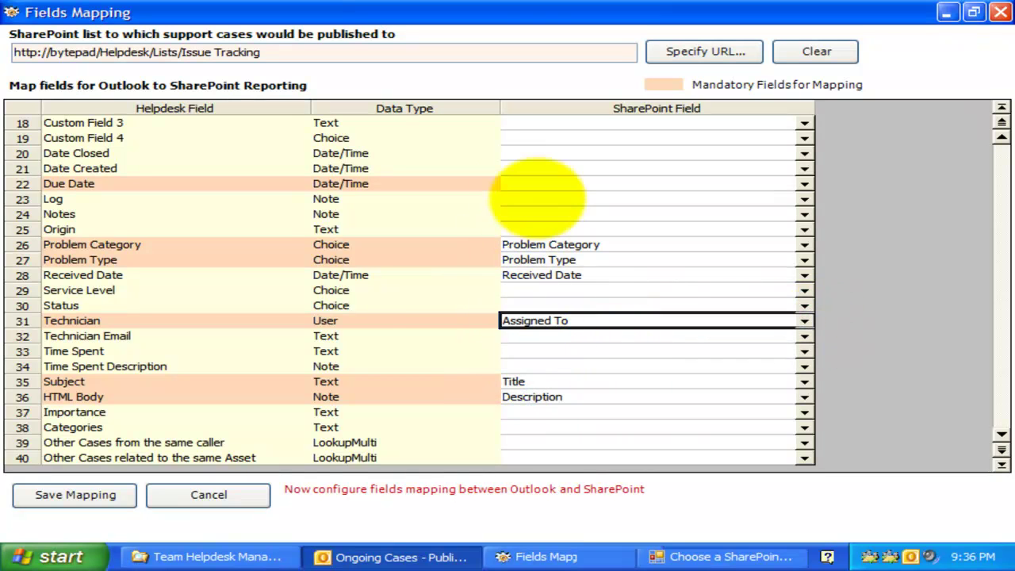
{"action": "left_click", "coordinate": [537, 183]}
{"action": "left_click", "coordinate": [804, 183]}
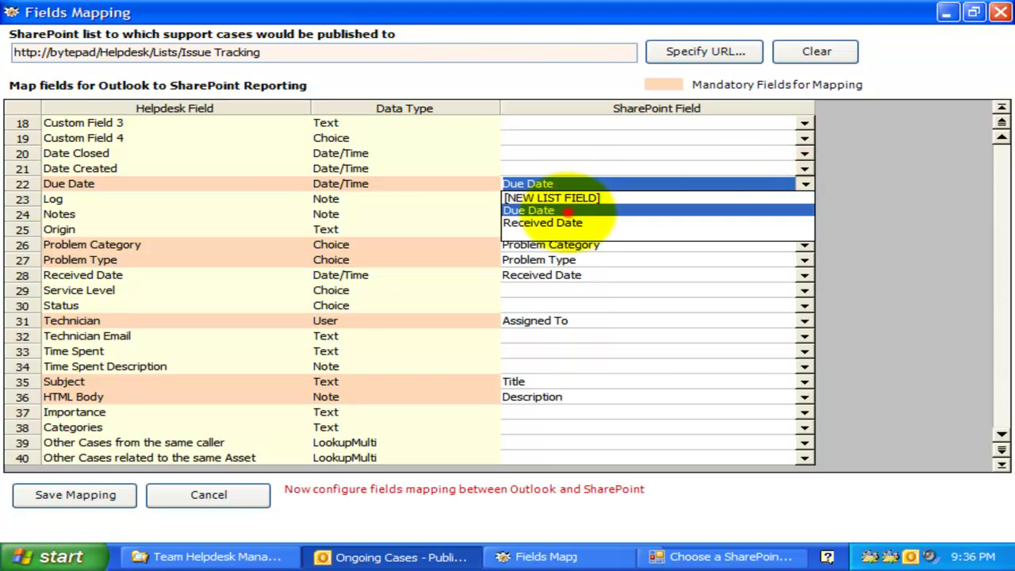
{"action": "left_click", "coordinate": [566, 211]}
Map Caller Name to a new SharePoint list field named Caller Name
{"action": "left_click", "coordinate": [547, 427]}
{"action": "scroll", "coordinate": [555, 432], "scroll_direction": "up", "scroll_amount": 3}
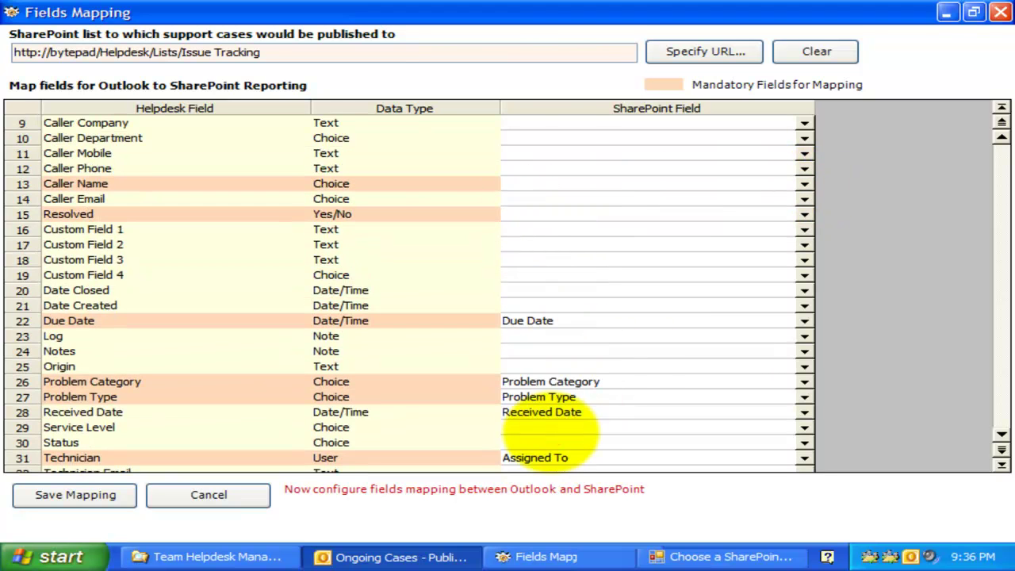
{"action": "left_click", "coordinate": [803, 183]}
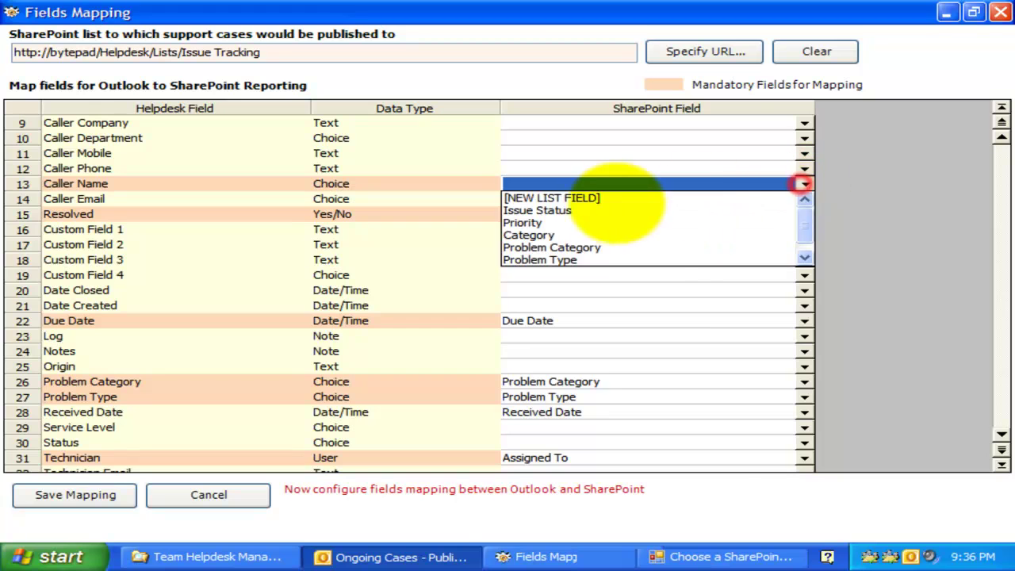
{"action": "left_click", "coordinate": [596, 196]}
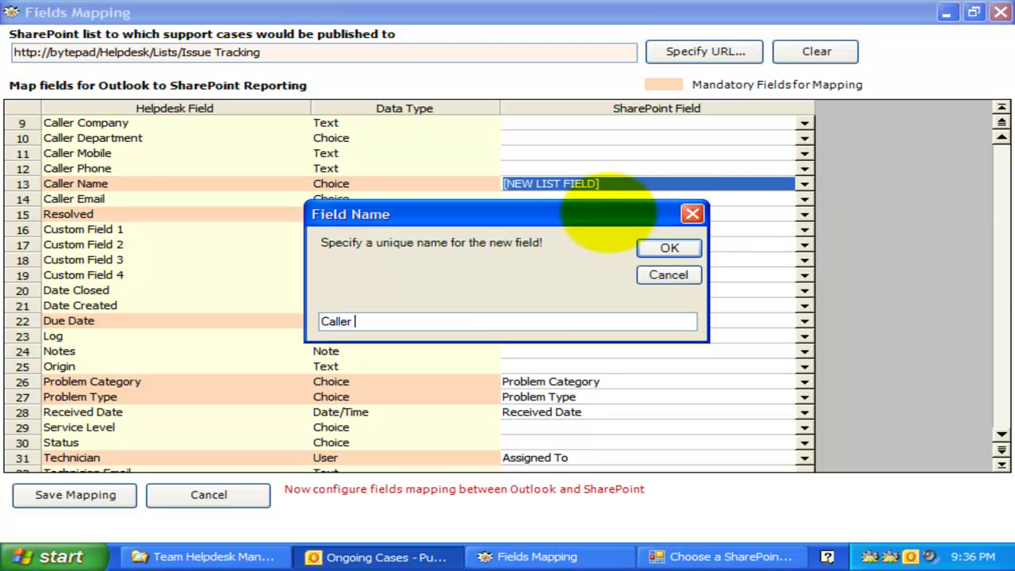
{"action": "type", "text": "Caller Name"}
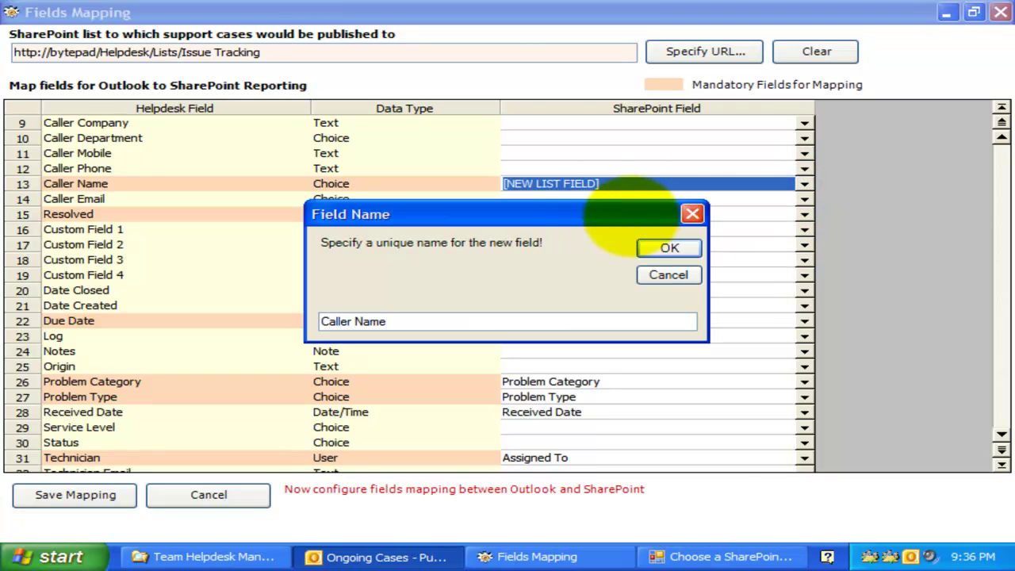
{"action": "left_click", "coordinate": [668, 247]}
Map Caller Email to a new SharePoint list field named Caller Email
{"action": "left_click", "coordinate": [660, 203]}
{"action": "left_click", "coordinate": [803, 198]}
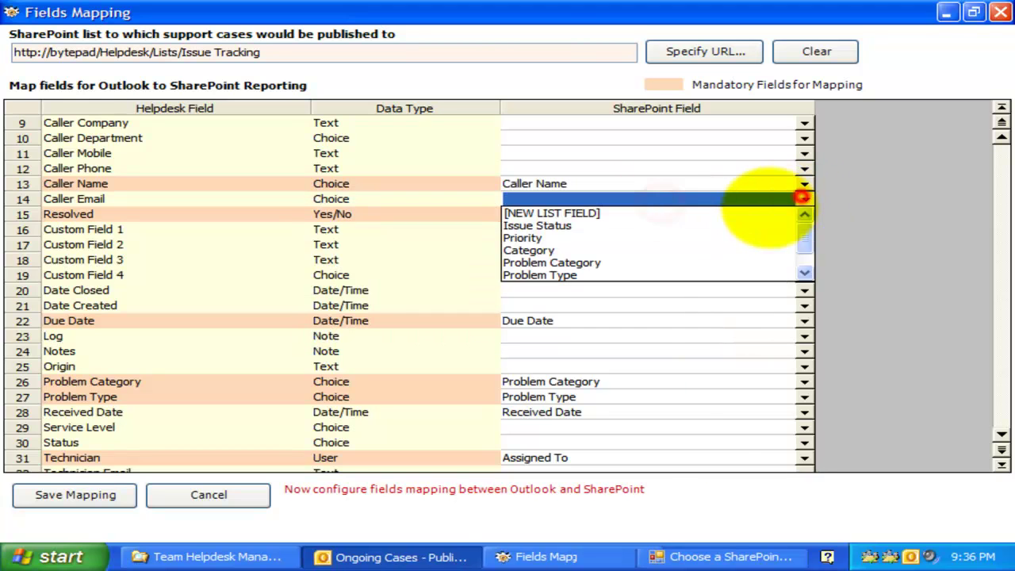
{"action": "left_click", "coordinate": [646, 211]}
{"action": "type", "text": "C"}
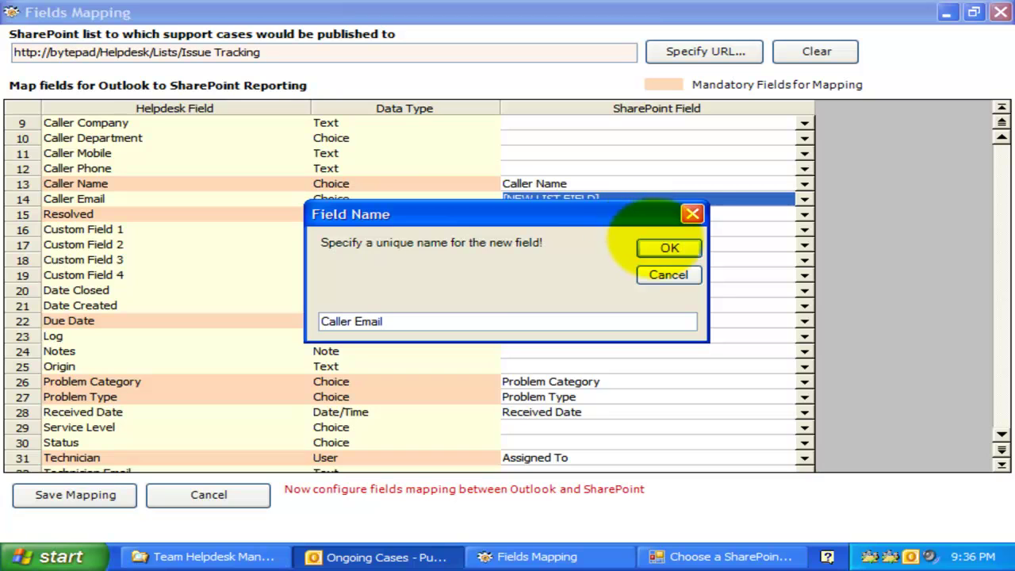
{"action": "type", "text": "aller Email"}
{"action": "left_click", "coordinate": [659, 246]}
Map Resolved to a new SharePoint list field named Resolved, and save the case field mapping
{"action": "left_click", "coordinate": [623, 215]}
{"action": "left_click", "coordinate": [803, 214]}
{"action": "left_click", "coordinate": [642, 229]}
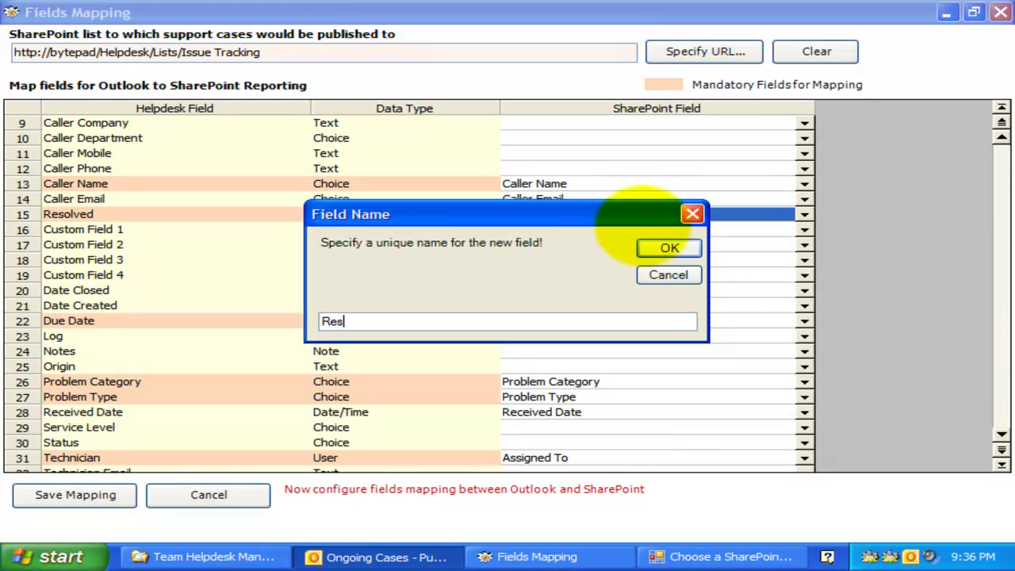
{"action": "left_click", "coordinate": [658, 244]}
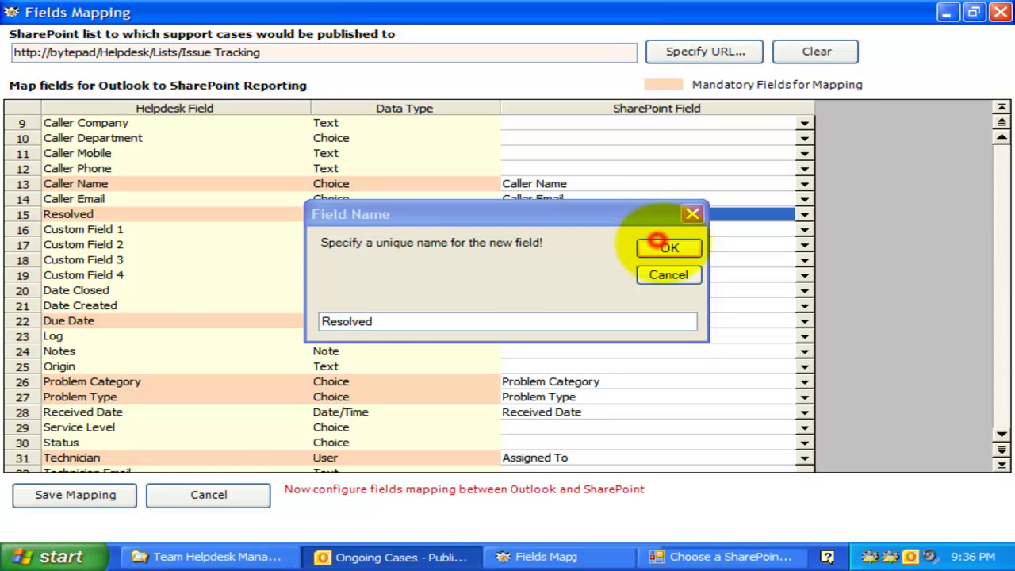
{"action": "scroll", "coordinate": [647, 232], "scroll_direction": "down", "scroll_amount": 3}
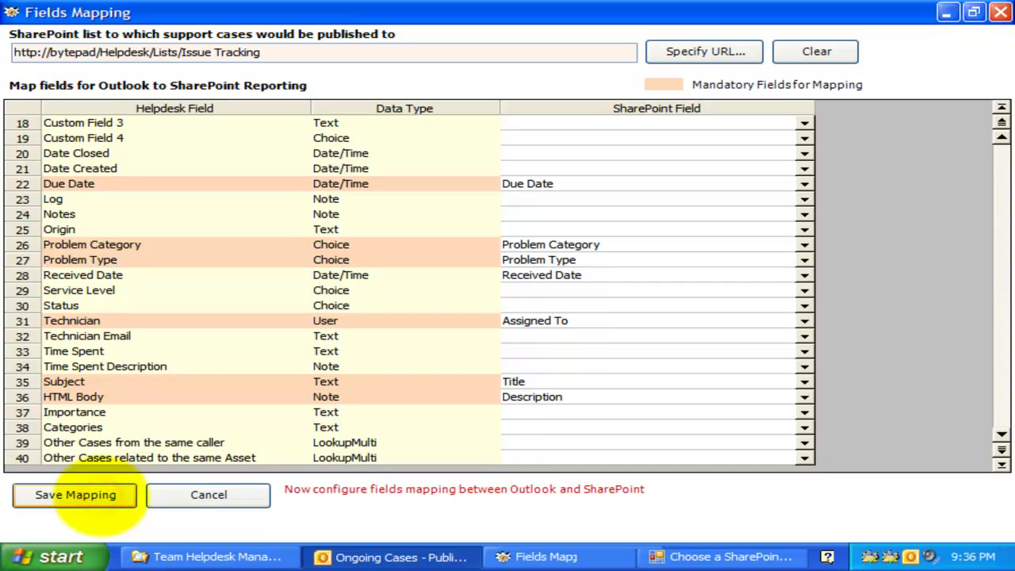
{"action": "left_click", "coordinate": [75, 495]}
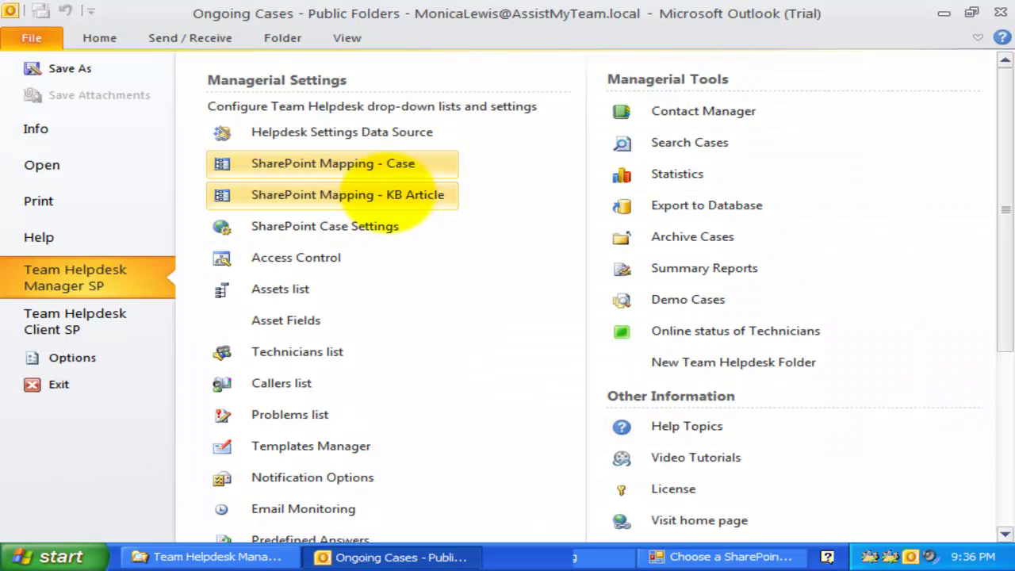
{"action": "left_click", "coordinate": [388, 194]}
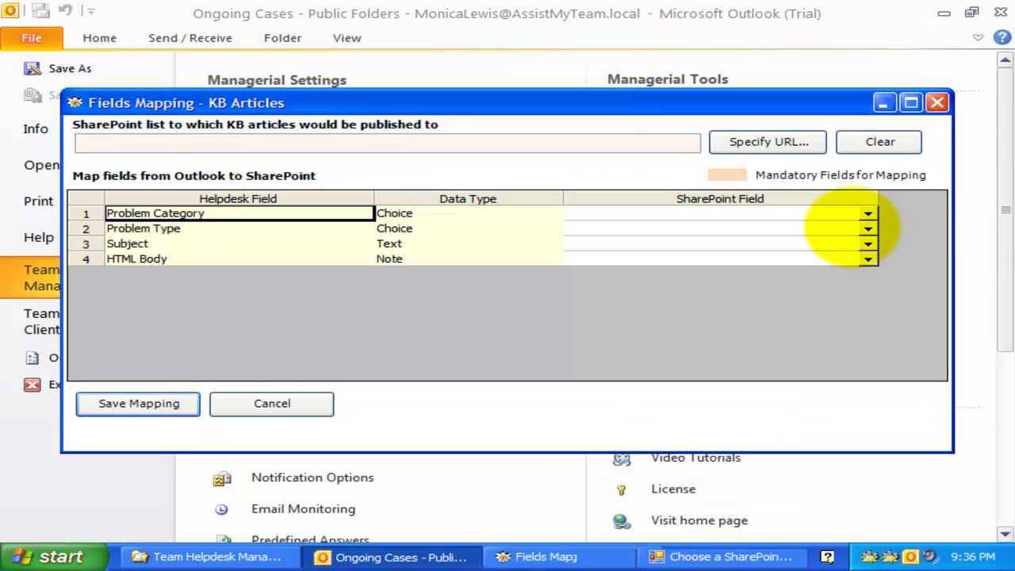
{"action": "left_click", "coordinate": [768, 141]}
{"action": "left_click", "coordinate": [553, 98]}
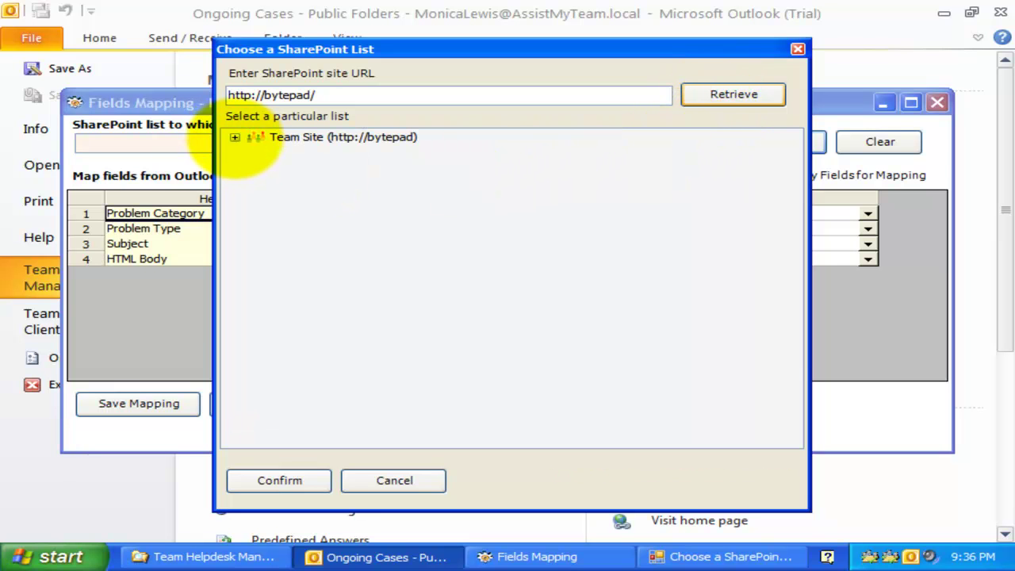
{"action": "left_click", "coordinate": [235, 137]}
{"action": "left_click_drag", "start_coordinate": [793, 343], "coordinate": [792, 206]}
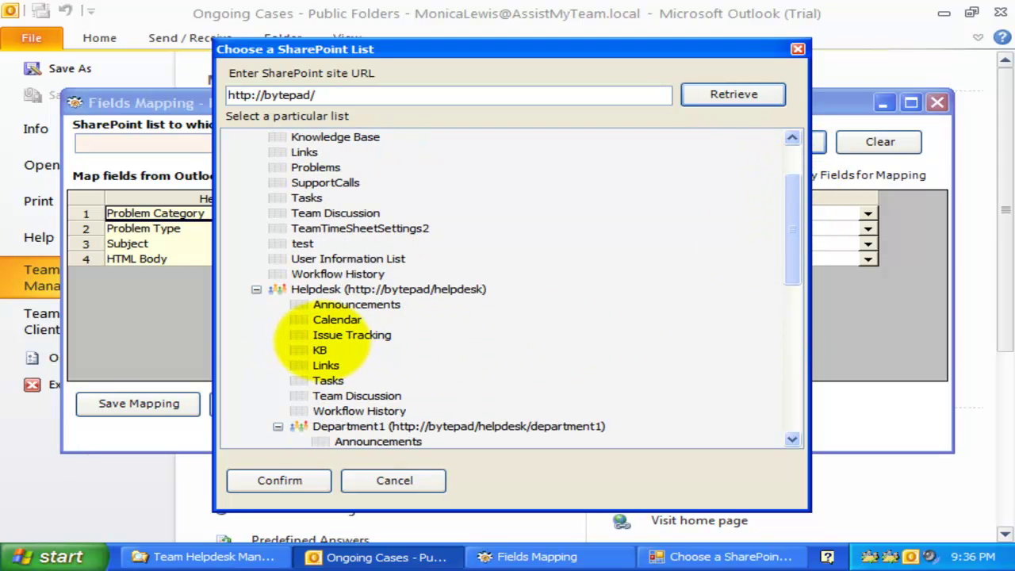
{"action": "left_click", "coordinate": [320, 350]}
{"action": "left_click", "coordinate": [279, 479]}
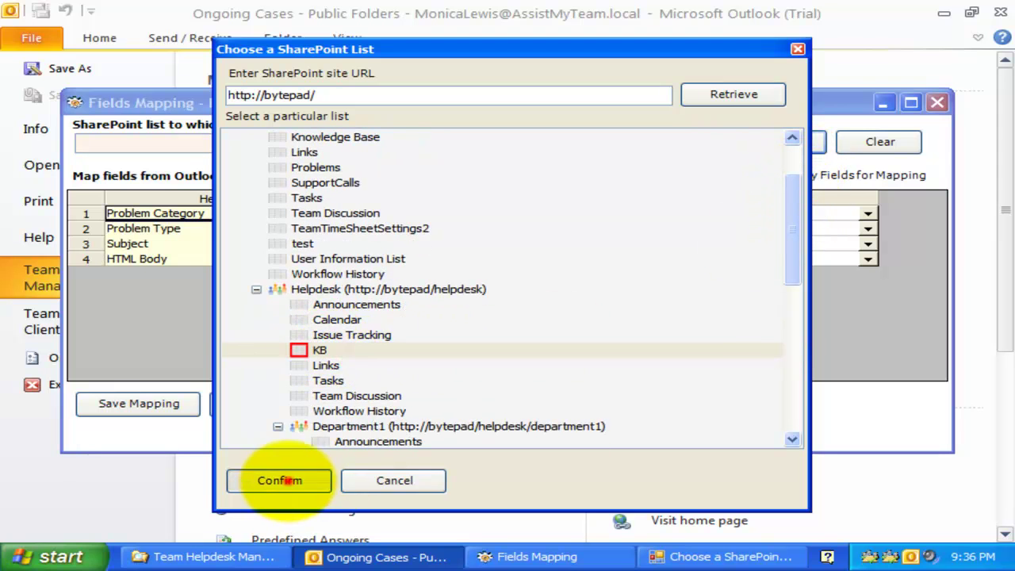
{"action": "left_click", "coordinate": [460, 216]}
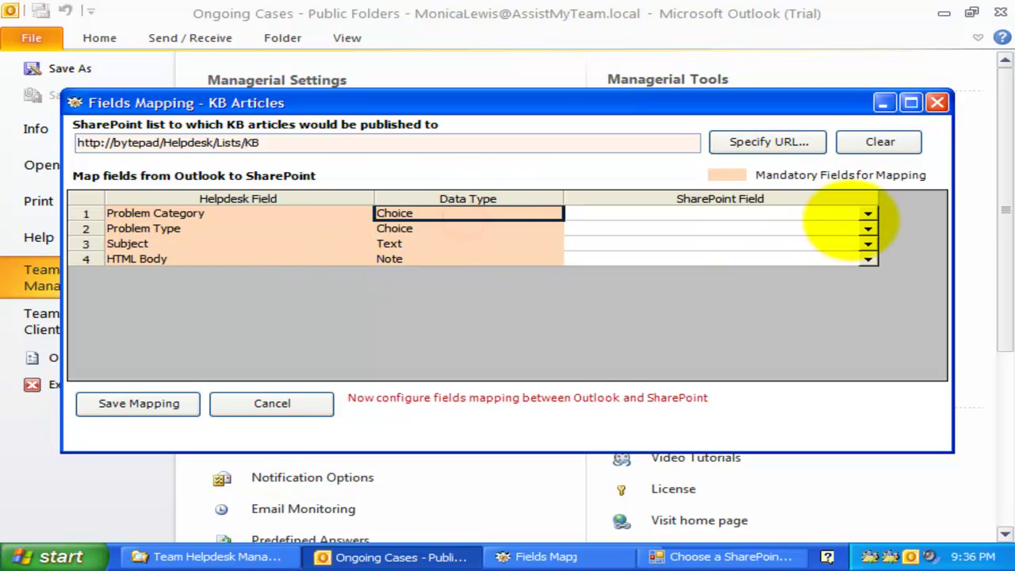
Map Problem Category and Problem Type to their SharePoint namesakes, Subject to Title and HTML Body to Body, and save the KB mapping
{"action": "left_click", "coordinate": [868, 213]}
{"action": "left_click", "coordinate": [666, 241]}
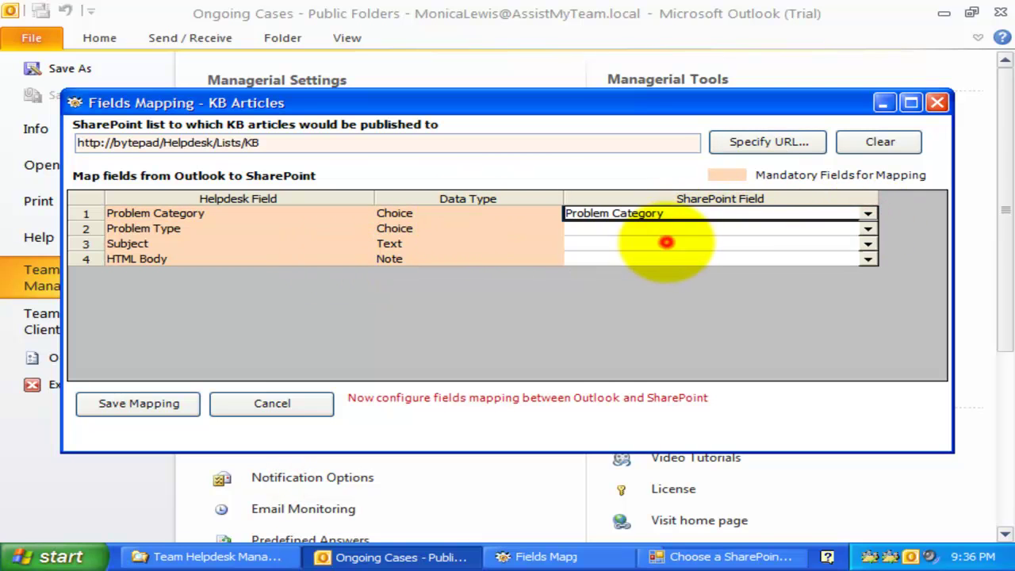
{"action": "left_click", "coordinate": [866, 228]}
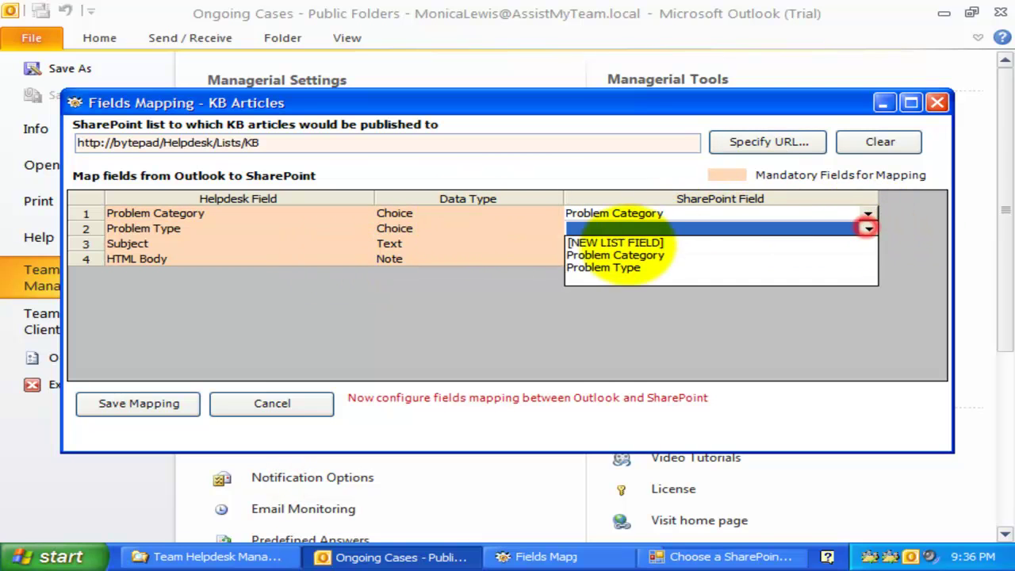
{"action": "left_click", "coordinate": [632, 267]}
{"action": "left_click", "coordinate": [868, 243]}
{"action": "left_click", "coordinate": [623, 270]}
{"action": "left_click", "coordinate": [860, 255]}
{"action": "left_click", "coordinate": [634, 286]}
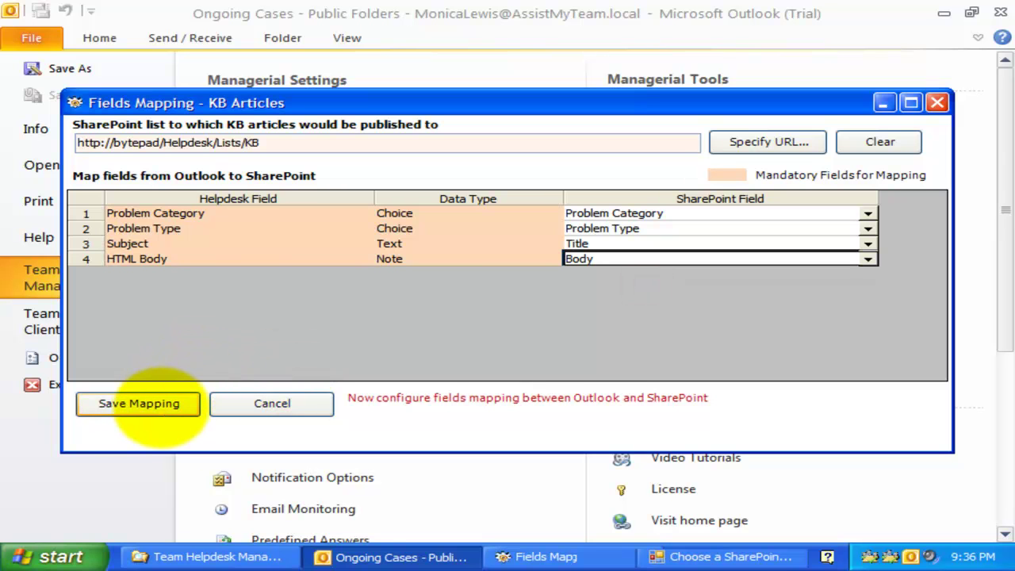
{"action": "left_click", "coordinate": [138, 403]}
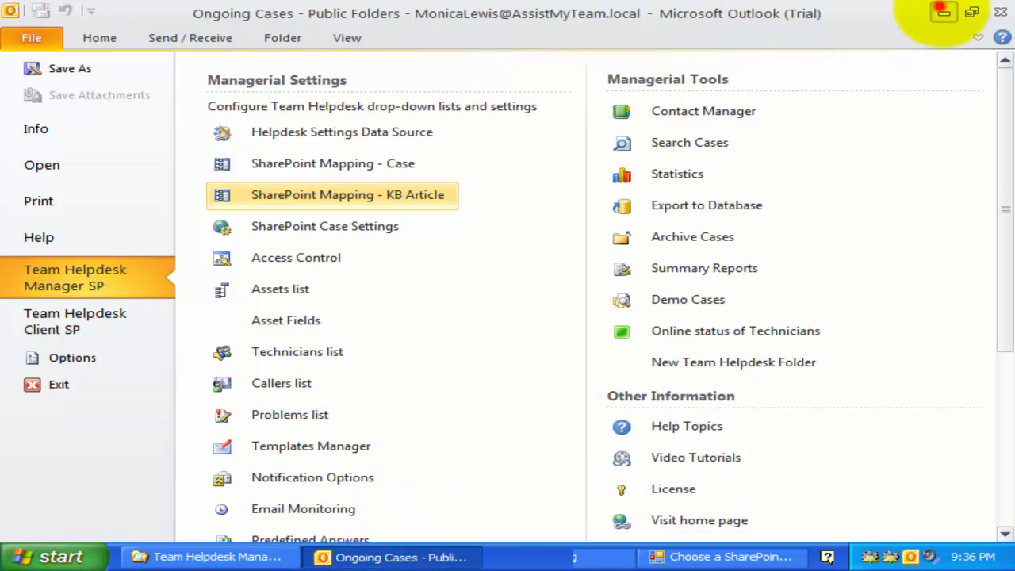
{"action": "left_click", "coordinate": [942, 11]}
{"action": "left_click", "coordinate": [37, 171]}
{"action": "key", "text": "Return"}
{"action": "type", "text": "http://bytepad/Helpdesk/"}
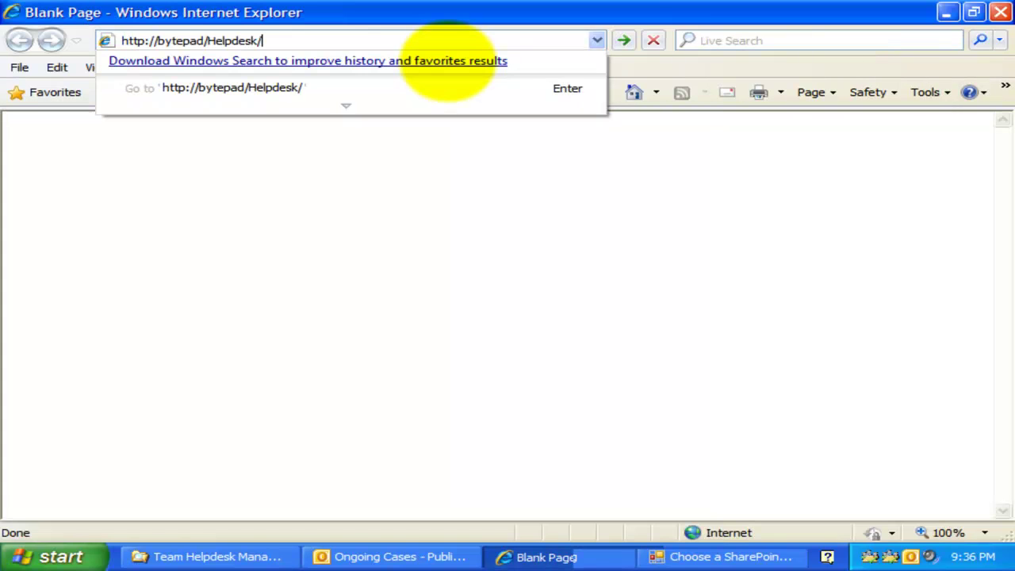
{"action": "key", "text": "Return"}
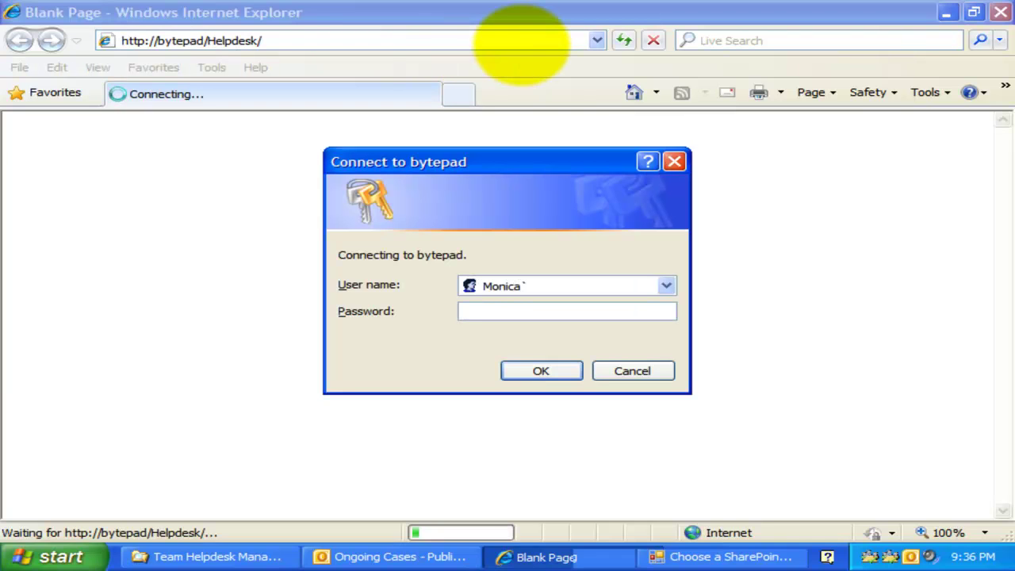
{"action": "left_click", "coordinate": [577, 313]}
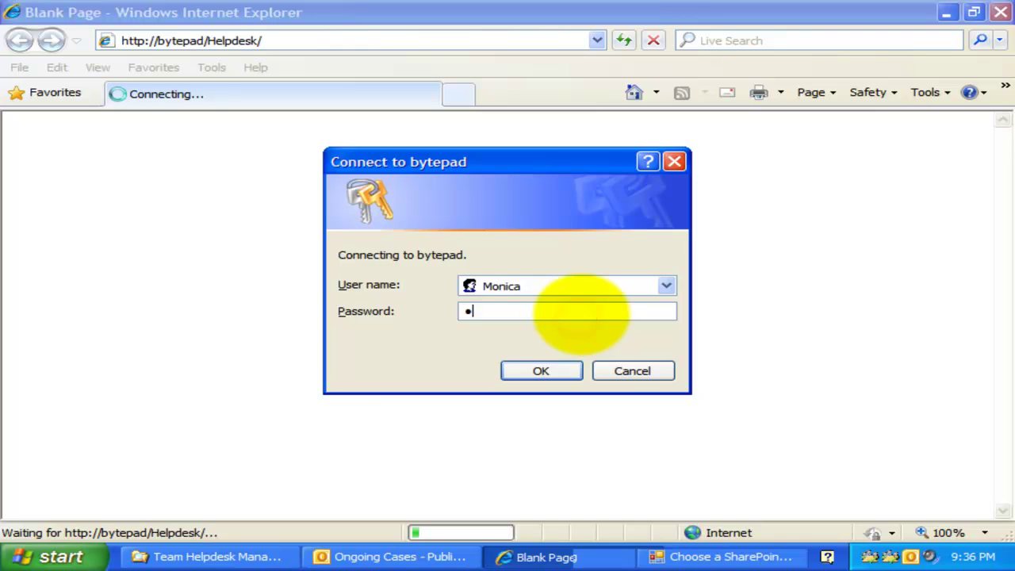
{"action": "key", "text": "Return"}
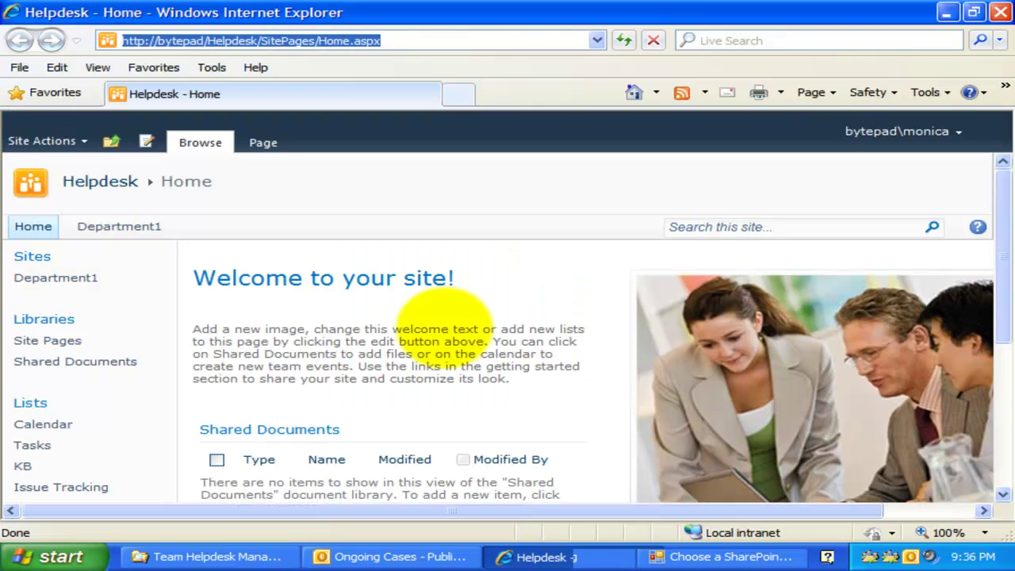
Open the Issue Tracking list on the Helpdesk site and bring up a maximized new item form
{"action": "left_click", "coordinate": [246, 371]}
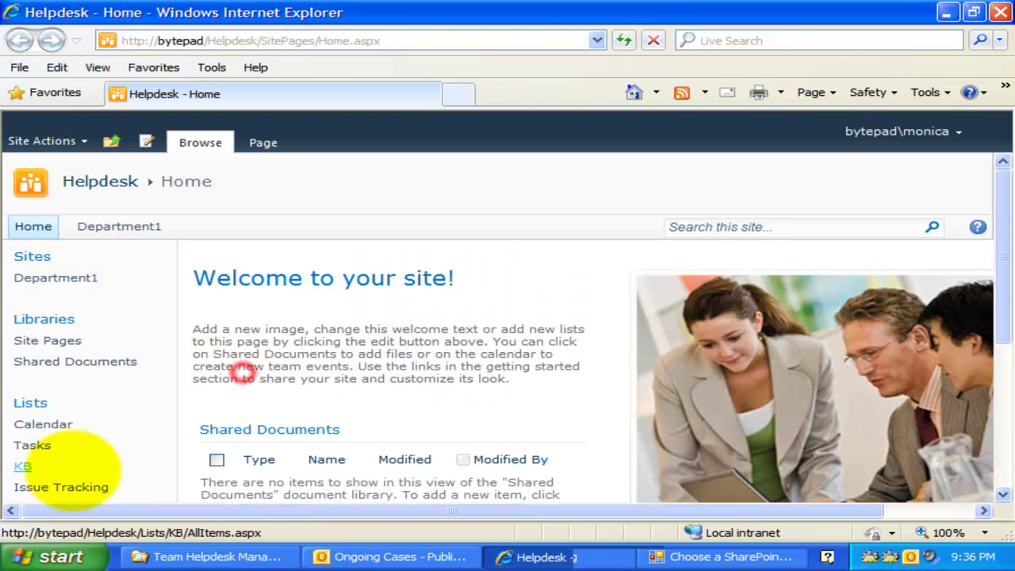
{"action": "left_click", "coordinate": [57, 486]}
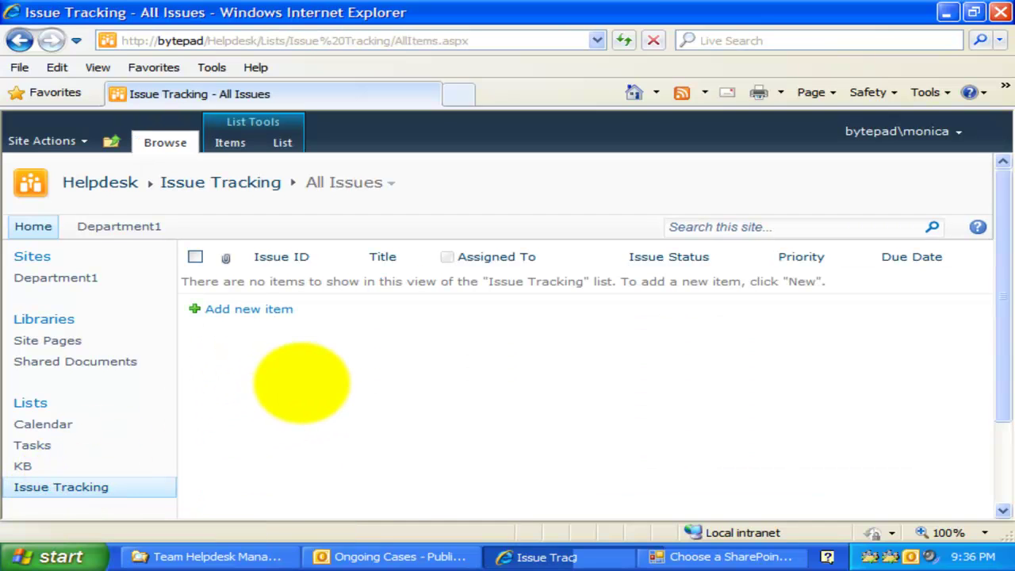
{"action": "left_click_drag", "start_coordinate": [1004, 287], "coordinate": [1011, 311]}
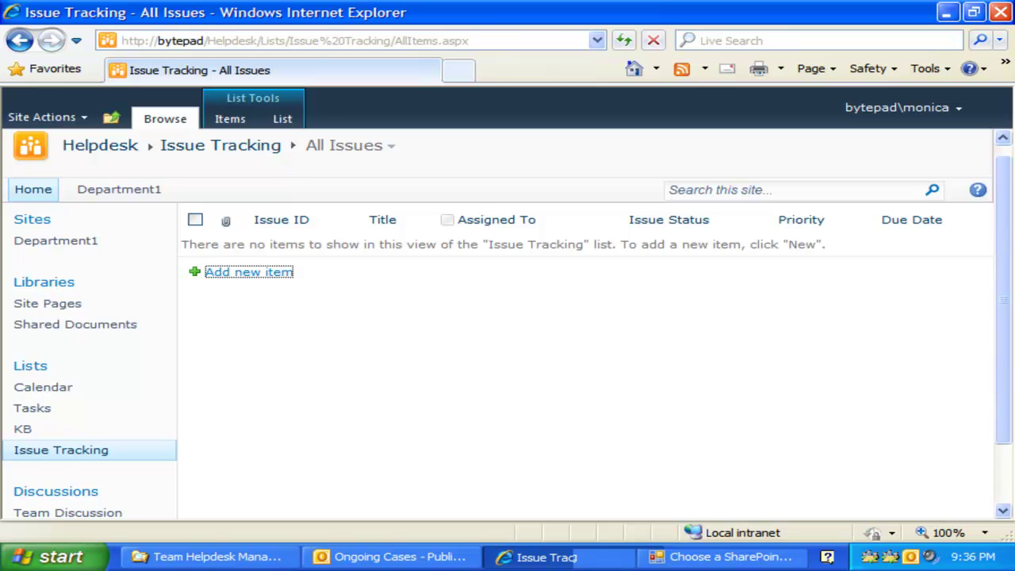
{"action": "left_click", "coordinate": [246, 271]}
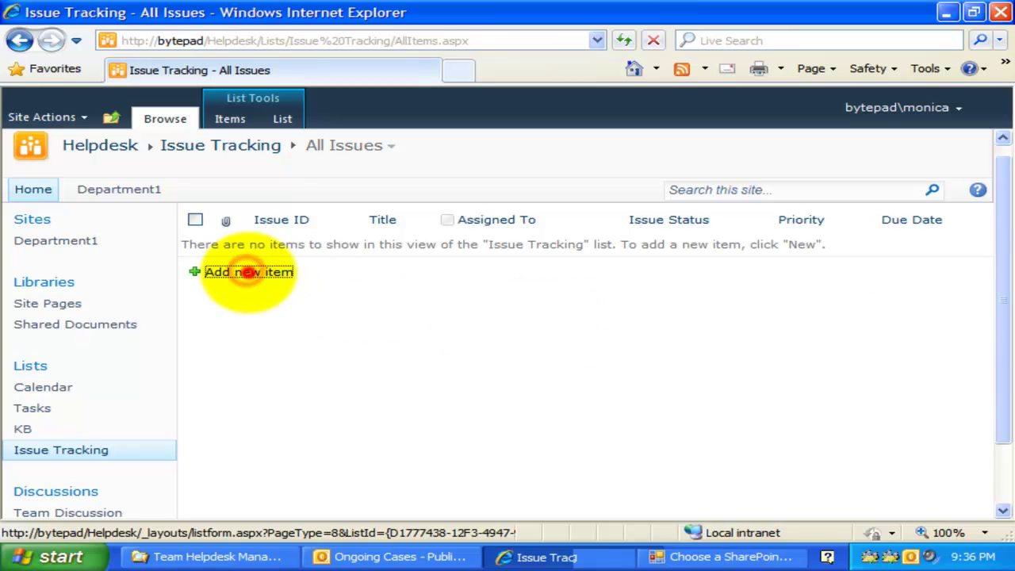
{"action": "left_click", "coordinate": [821, 110]}
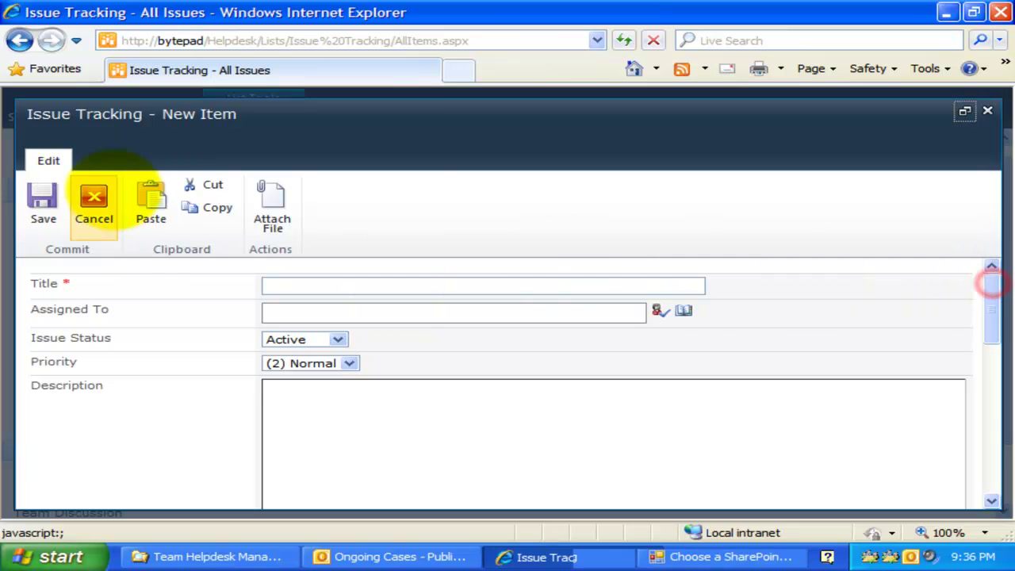
Examine the choices for Problem Category, Problem Type, Caller Email and Caller Name in the new item form, and close it without saving
{"action": "left_click_drag", "start_coordinate": [990, 295], "coordinate": [994, 422]}
{"action": "left_click", "coordinate": [412, 335]}
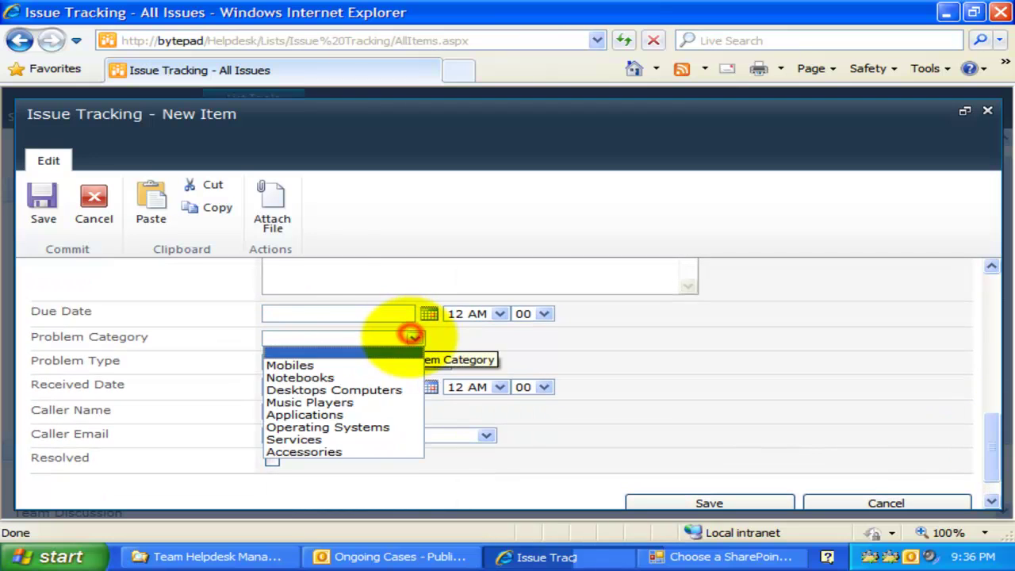
{"action": "left_click", "coordinate": [411, 336]}
{"action": "left_click", "coordinate": [440, 363]}
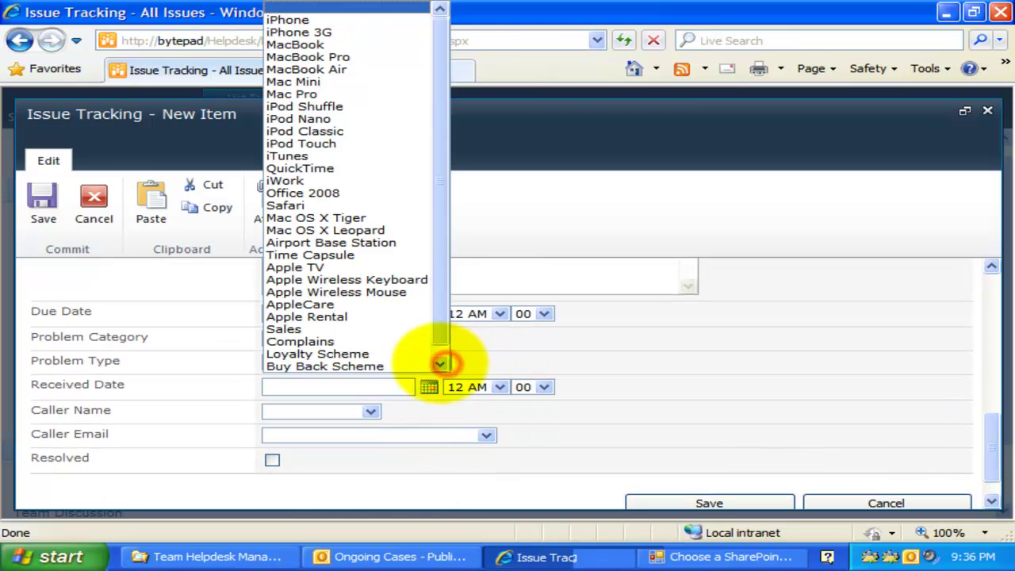
{"action": "left_click", "coordinate": [442, 363]}
{"action": "left_click", "coordinate": [471, 434]}
{"action": "left_click", "coordinate": [480, 433]}
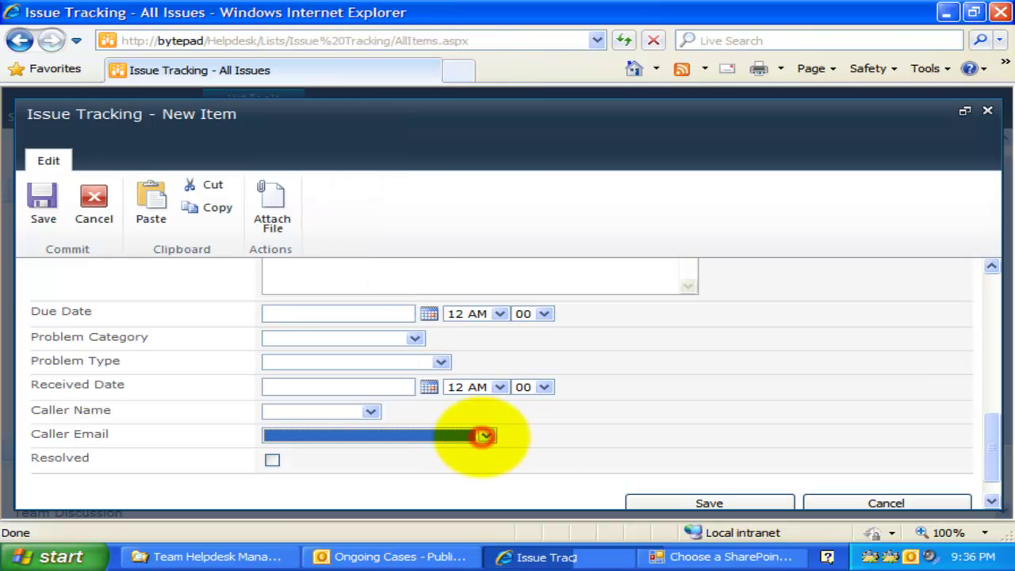
{"action": "left_click", "coordinate": [370, 410]}
{"action": "left_click", "coordinate": [370, 410]}
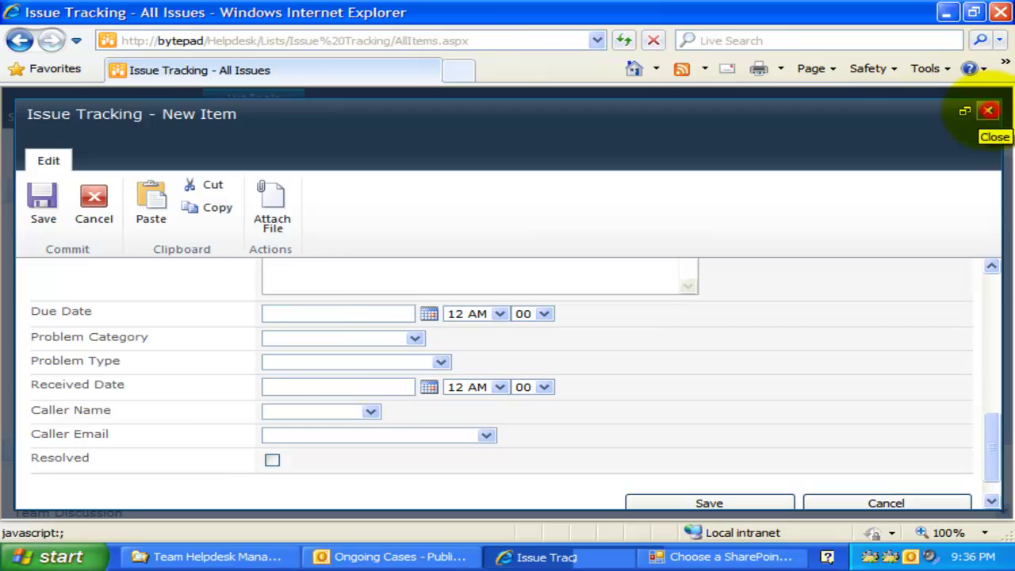
{"action": "left_click", "coordinate": [987, 111]}
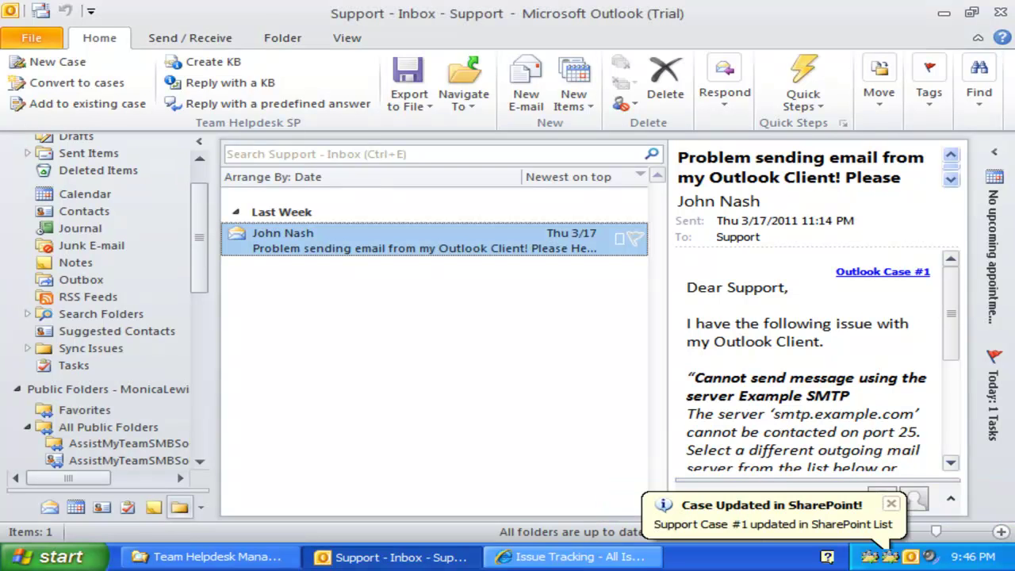
Open the Outlook case linked in the support email, and view its matching issue maximized in the SharePoint Issue Tracking list in Internet Explorer
{"action": "left_click", "coordinate": [868, 271]}
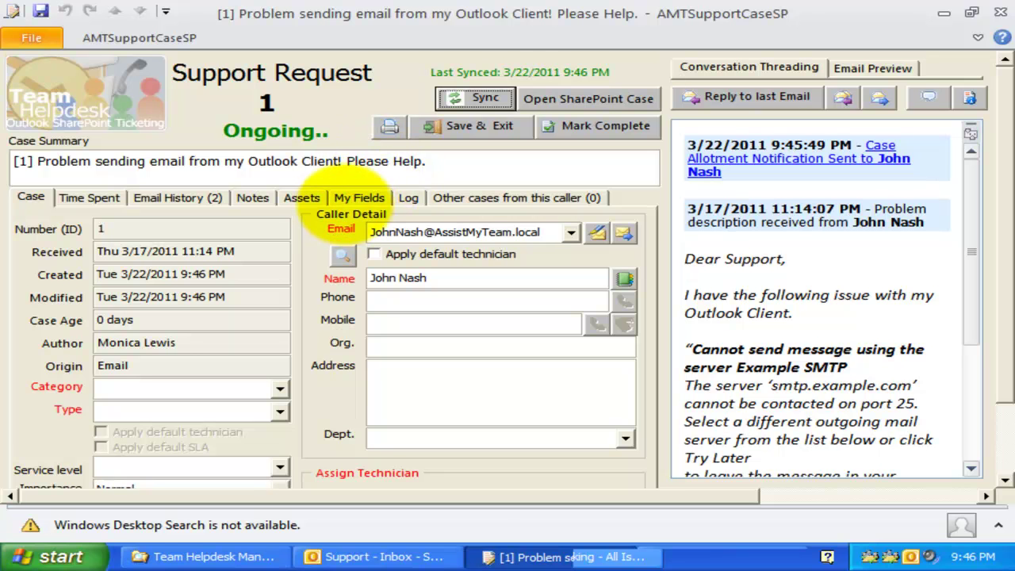
{"action": "left_click", "coordinate": [646, 551]}
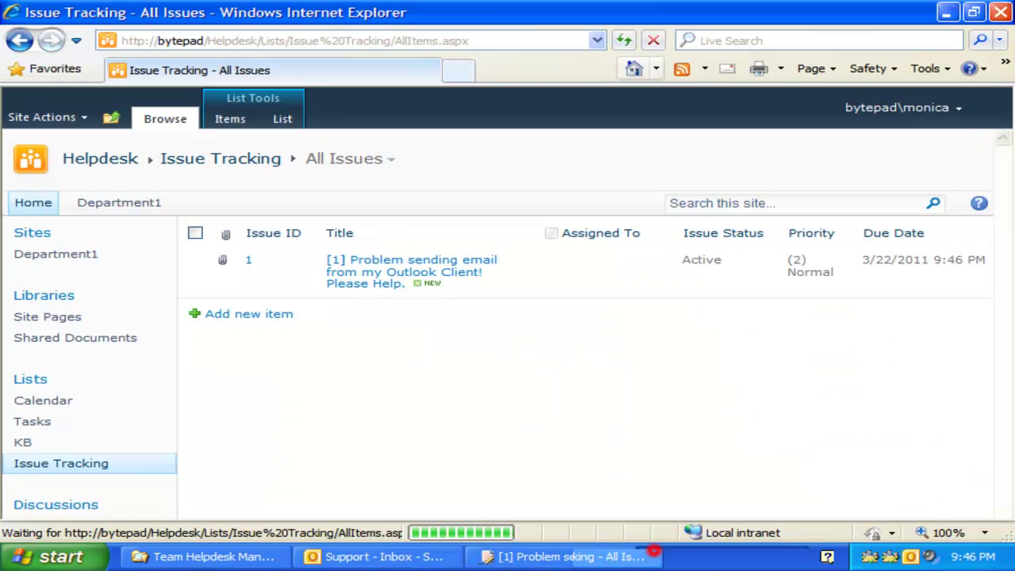
{"action": "left_click", "coordinate": [560, 359]}
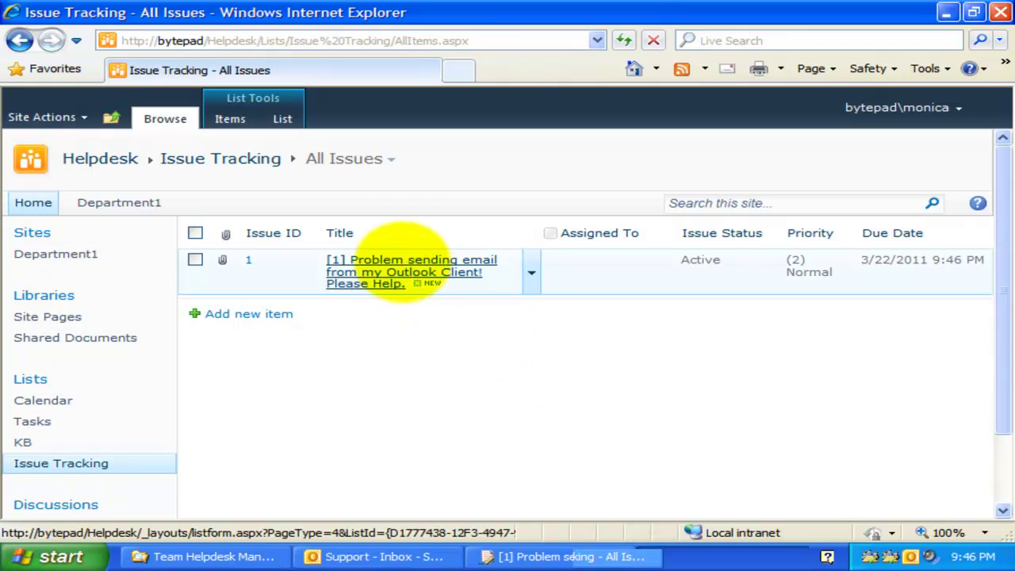
{"action": "left_click", "coordinate": [406, 262]}
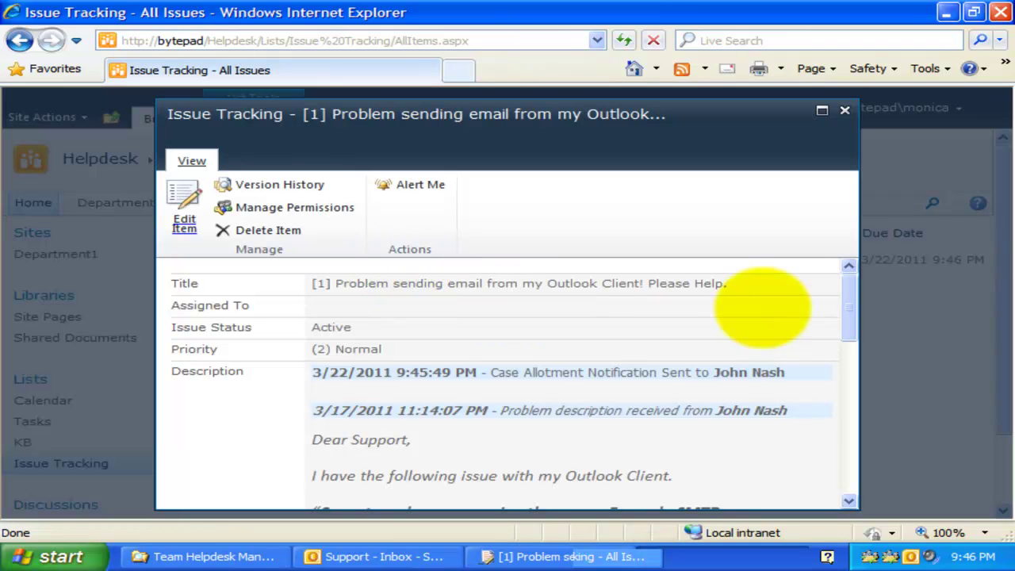
{"action": "left_click", "coordinate": [822, 110]}
{"action": "left_click_drag", "start_coordinate": [991, 292], "coordinate": [927, 273]}
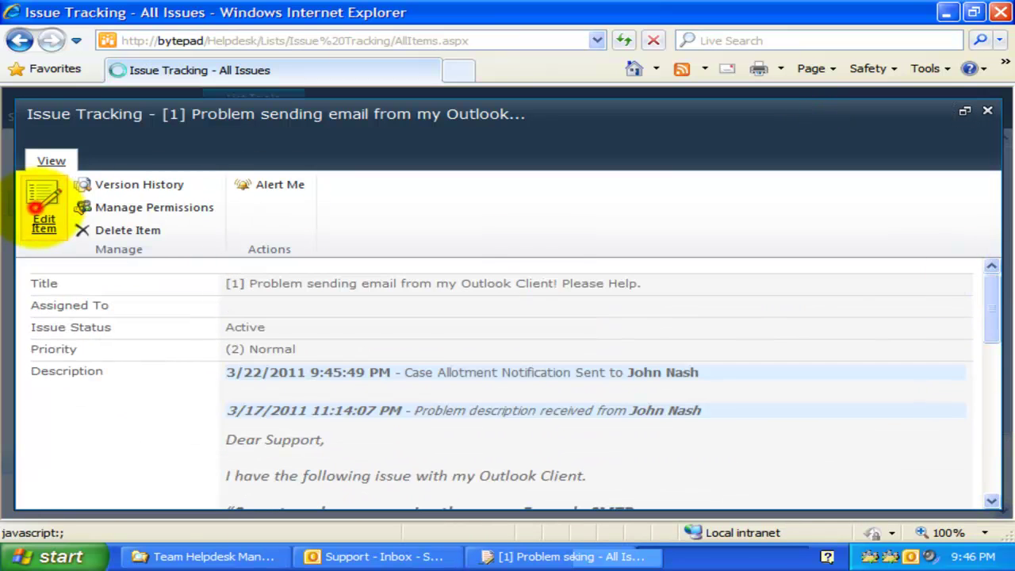
Open the issue for editing and check its Problem Category, Problem Type, Caller Email and Caller Name fields
{"action": "left_click", "coordinate": [44, 208]}
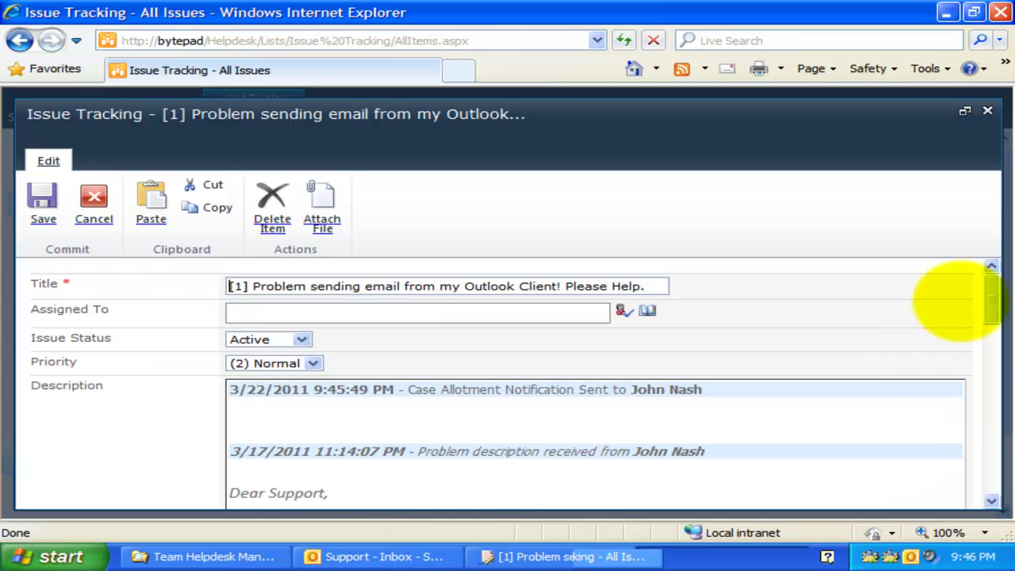
{"action": "left_click_drag", "start_coordinate": [991, 290], "coordinate": [995, 469]}
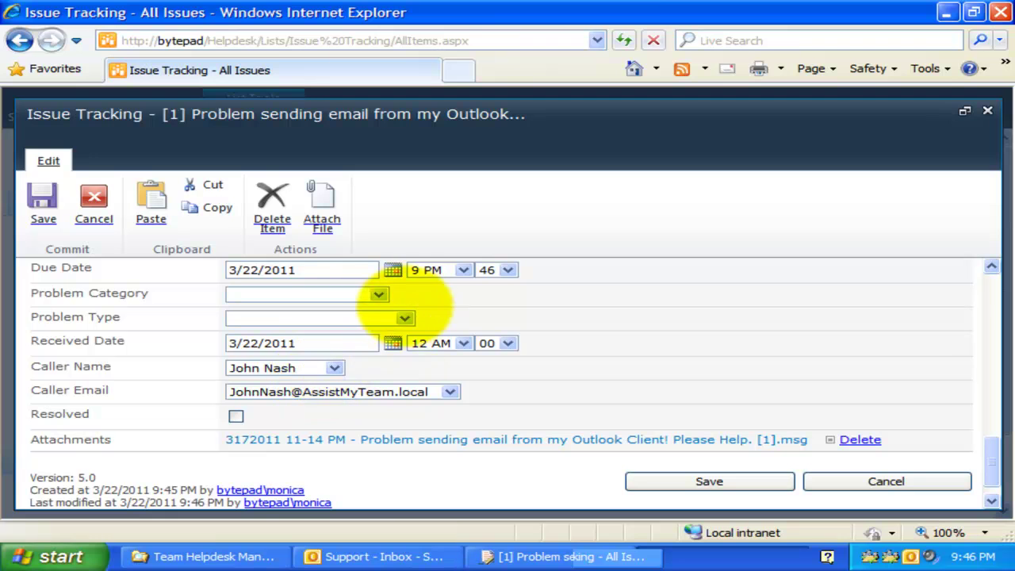
{"action": "left_click", "coordinate": [380, 296]}
{"action": "left_click", "coordinate": [399, 317]}
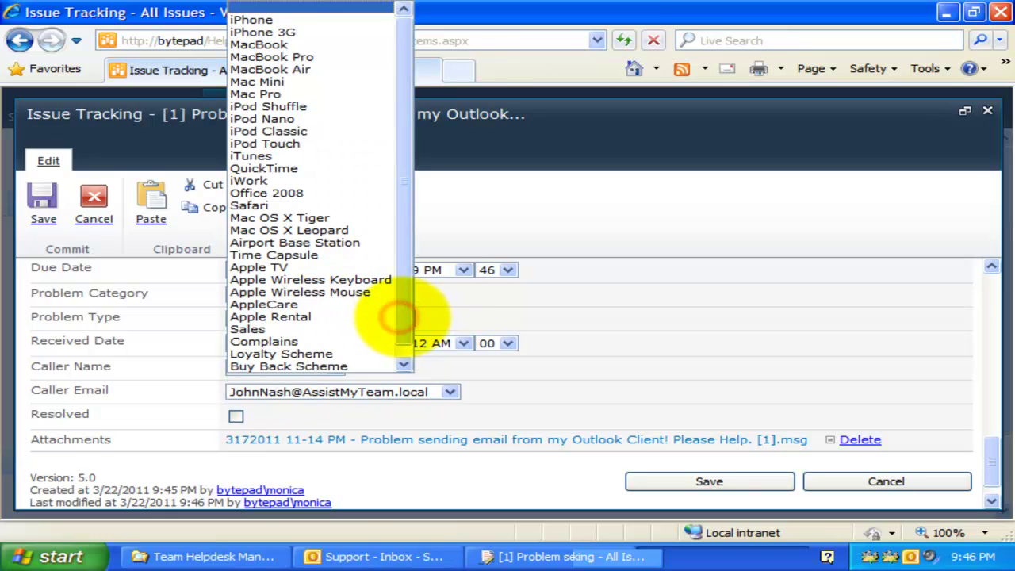
{"action": "left_click", "coordinate": [515, 312]}
{"action": "left_click", "coordinate": [428, 392]}
{"action": "left_click", "coordinate": [428, 391]}
{"action": "left_click", "coordinate": [332, 367]}
{"action": "left_click", "coordinate": [317, 366]}
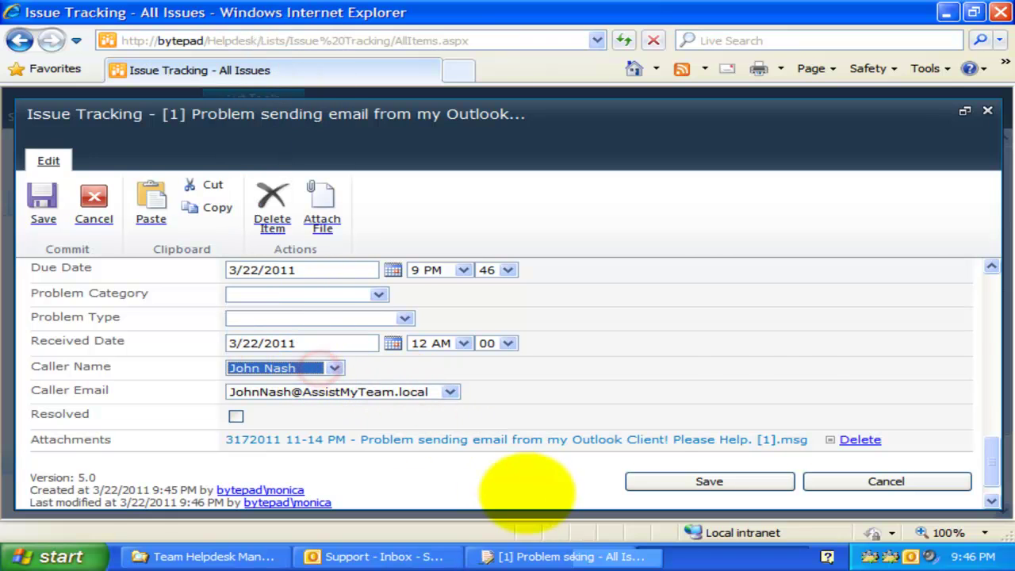
Switch to the Outlook case form to check its Category choices, and return to the issue in Internet Explorer
{"action": "left_click", "coordinate": [515, 555]}
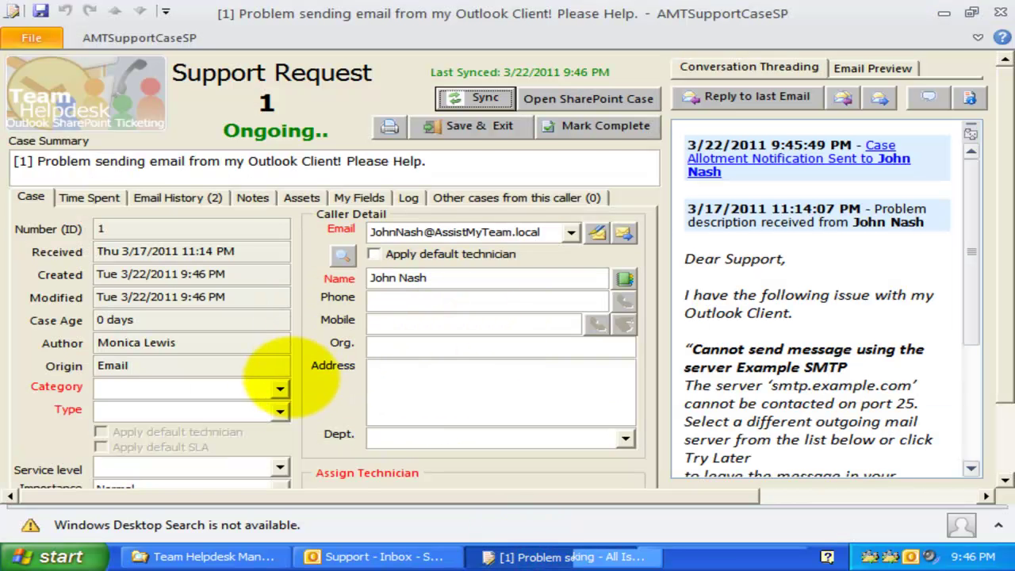
{"action": "left_click", "coordinate": [282, 389]}
{"action": "left_click", "coordinate": [281, 322]}
{"action": "left_click", "coordinate": [279, 321]}
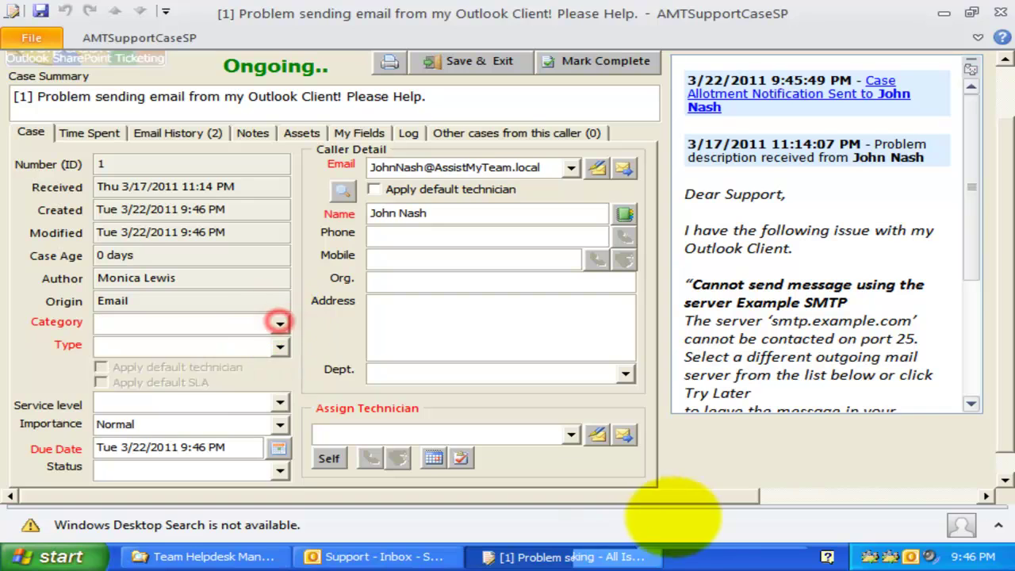
{"action": "left_click", "coordinate": [700, 553]}
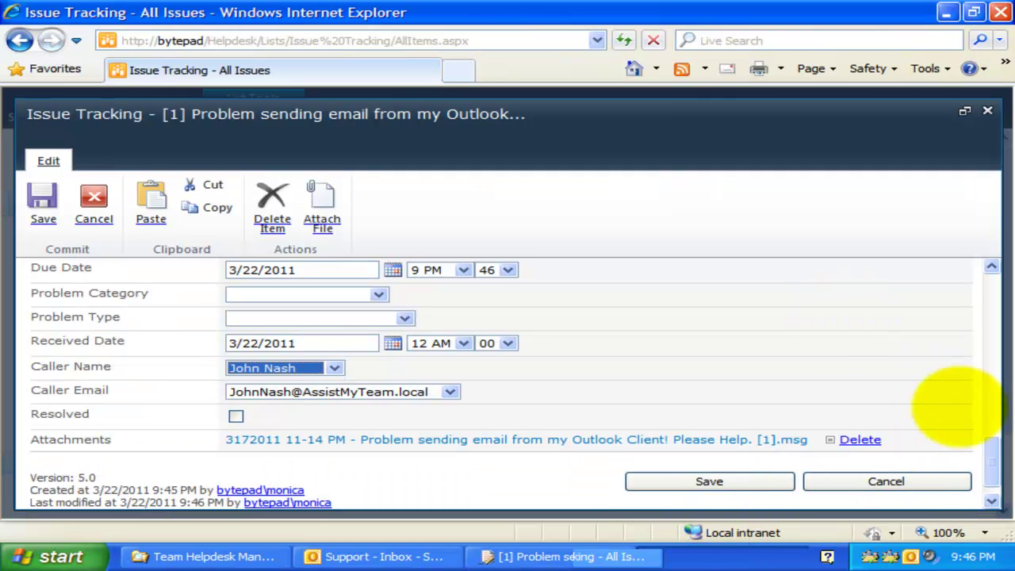
Close the issue's edit form without saving and return to the support case form in Outlook
{"action": "left_click_drag", "start_coordinate": [988, 448], "coordinate": [990, 279]}
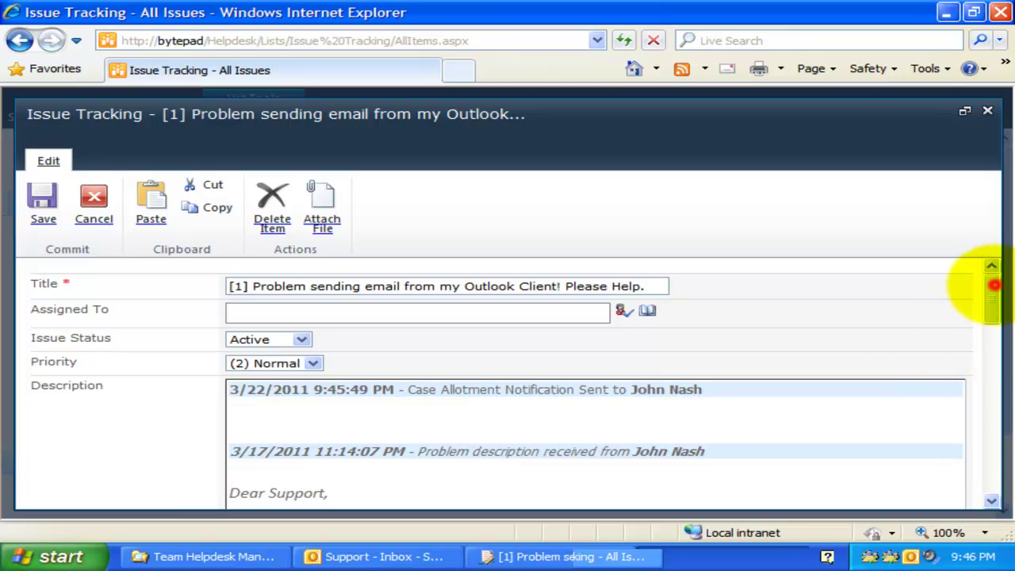
{"action": "left_click", "coordinate": [987, 111]}
{"action": "left_click", "coordinate": [555, 556]}
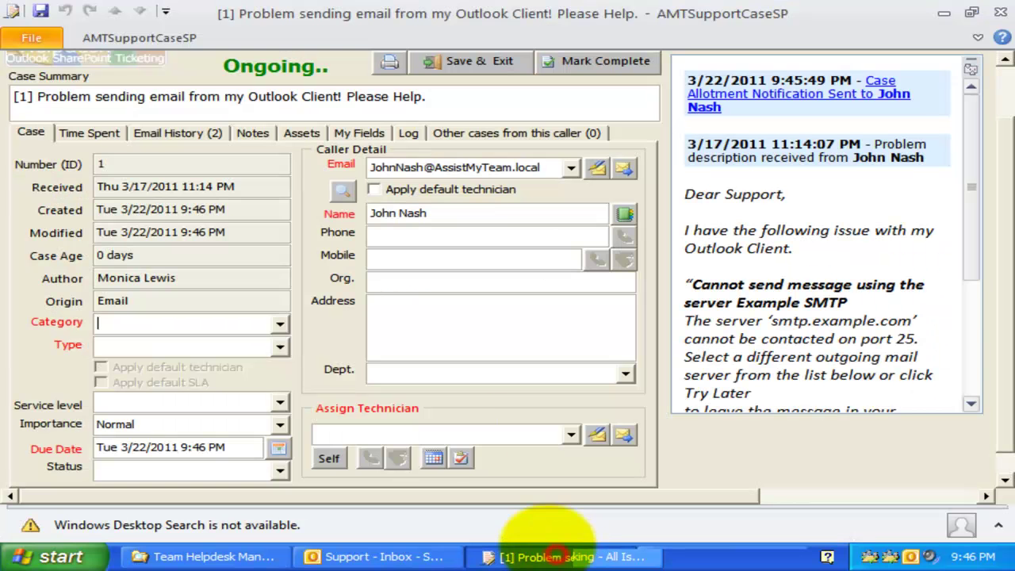
Set the case's category to Applications and its type to Office 2010
{"action": "left_click", "coordinate": [279, 324]}
{"action": "left_click", "coordinate": [219, 342]}
{"action": "left_click", "coordinate": [280, 346]}
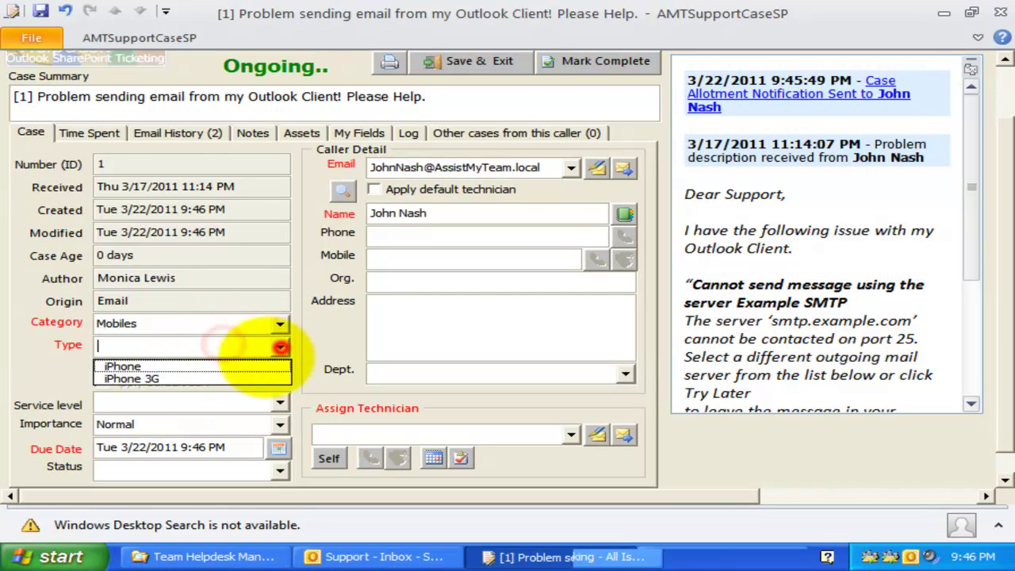
{"action": "left_click", "coordinate": [279, 323]}
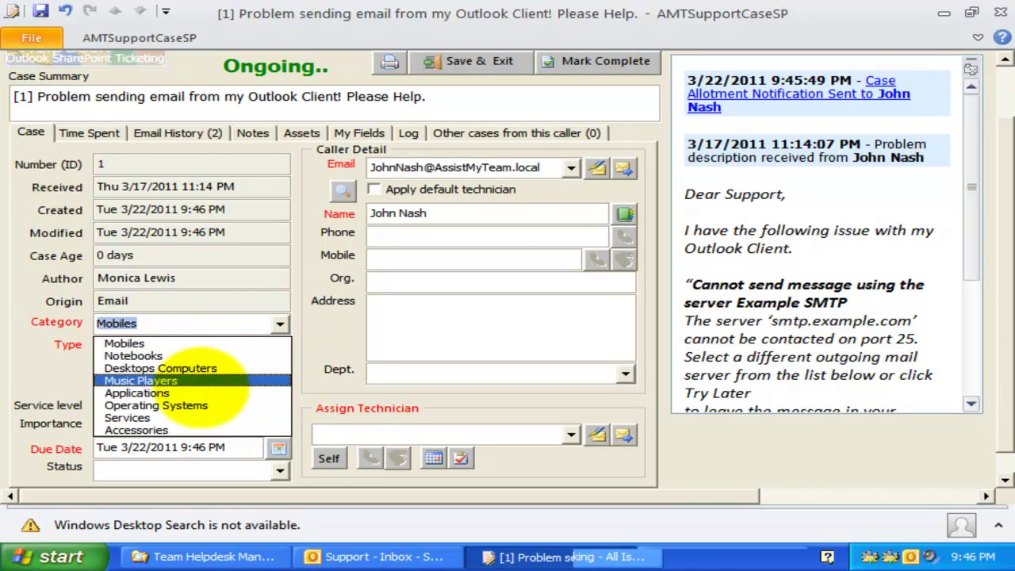
{"action": "left_click", "coordinate": [230, 392]}
{"action": "left_click", "coordinate": [279, 346]}
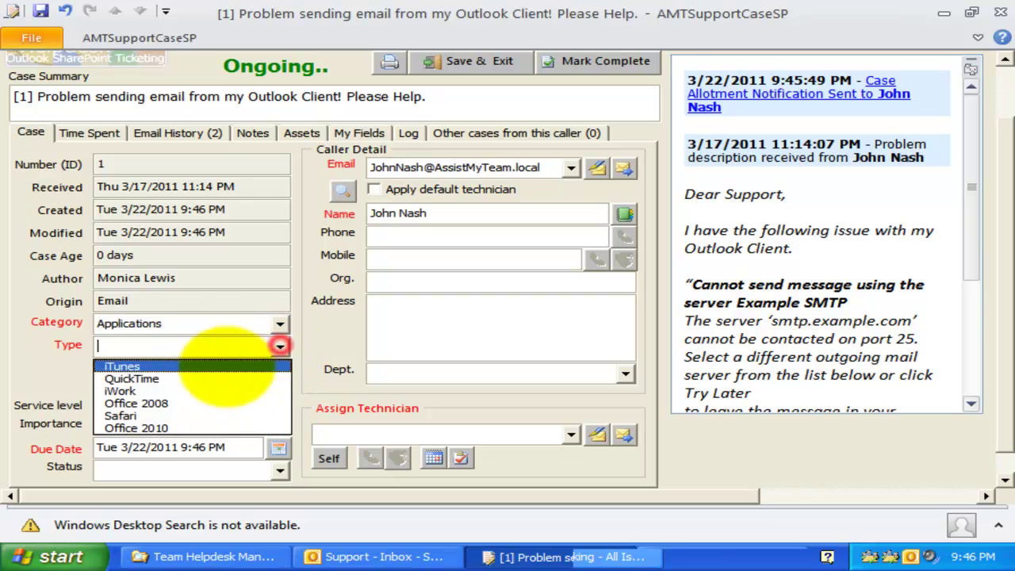
{"action": "left_click", "coordinate": [205, 426]}
Apply the default technician to the case, and reassign it to the technician who is the case's author
{"action": "left_click", "coordinate": [172, 367]}
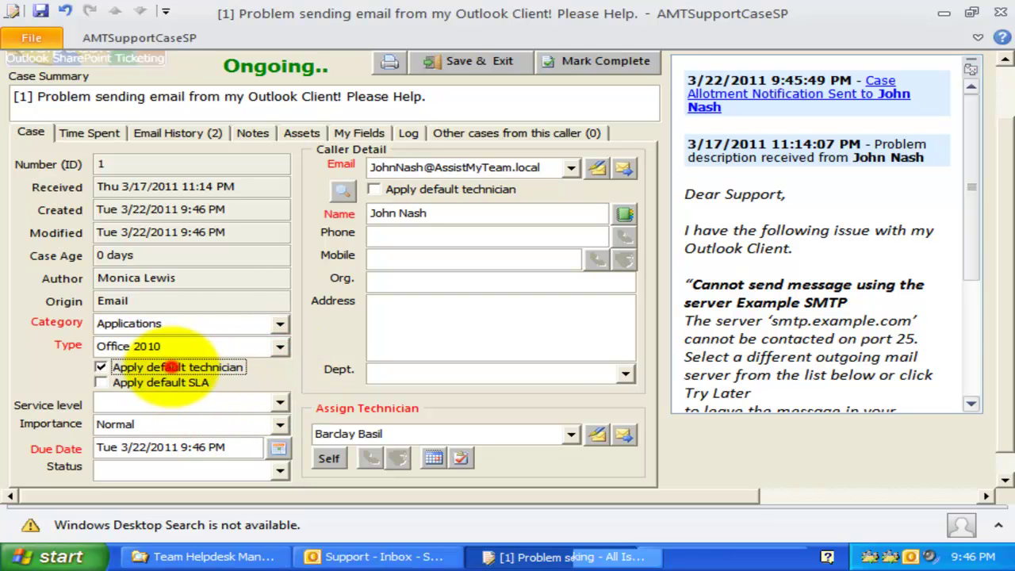
{"action": "left_click", "coordinate": [571, 433]}
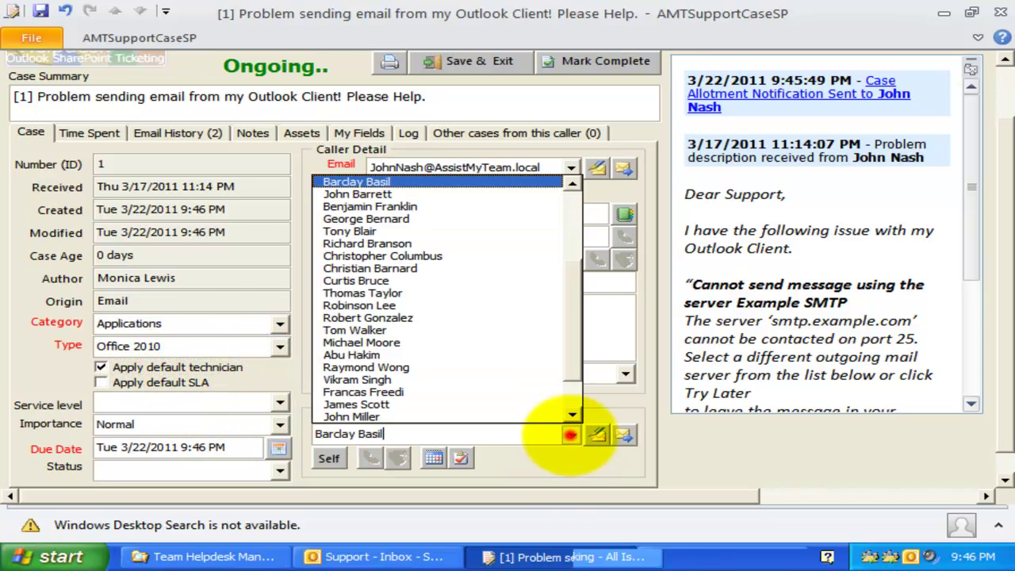
{"action": "scroll", "coordinate": [571, 430], "scroll_direction": "down", "scroll_amount": 2}
{"action": "left_click", "coordinate": [494, 391]}
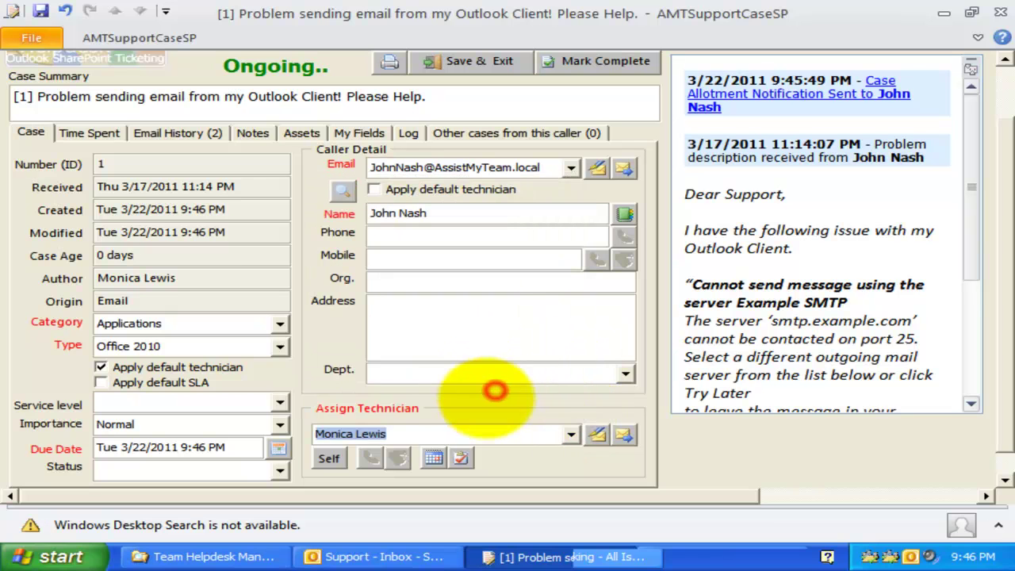
Set the case's service level to SLA 2 and accept the update of due date and priority
{"action": "left_click", "coordinate": [279, 404]}
{"action": "left_click", "coordinate": [226, 437]}
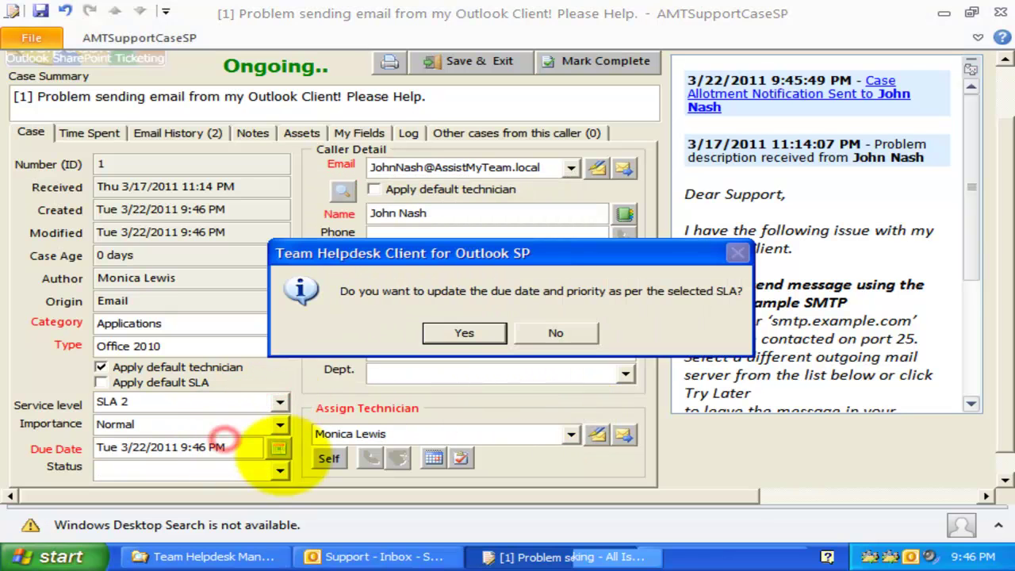
{"action": "left_click", "coordinate": [448, 333]}
Choose a status for the case and sync the case with its SharePoint issue
{"action": "left_click", "coordinate": [274, 470]}
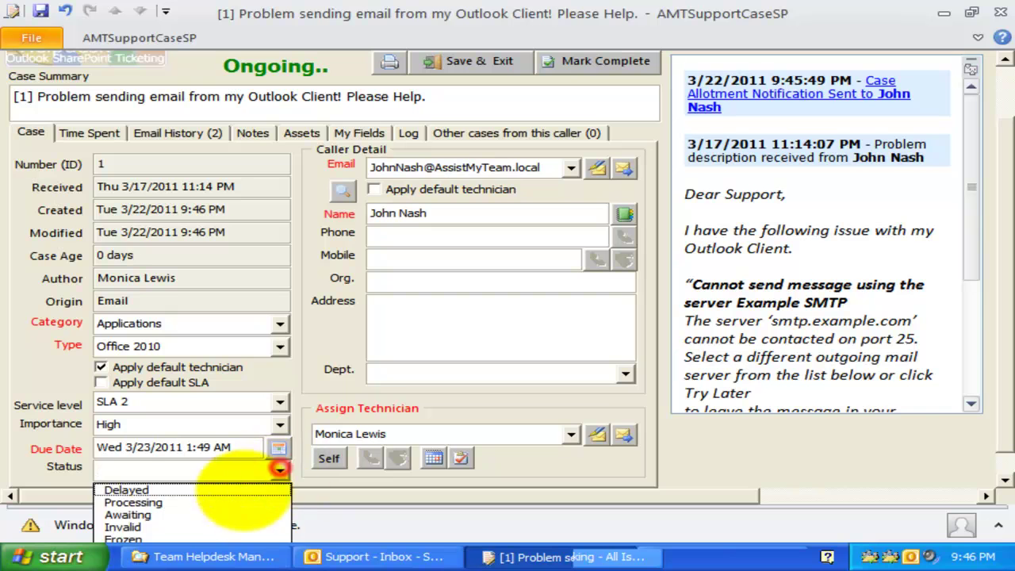
{"action": "left_click", "coordinate": [230, 495]}
{"action": "scroll", "coordinate": [450, 235], "scroll_direction": "up", "scroll_amount": 3}
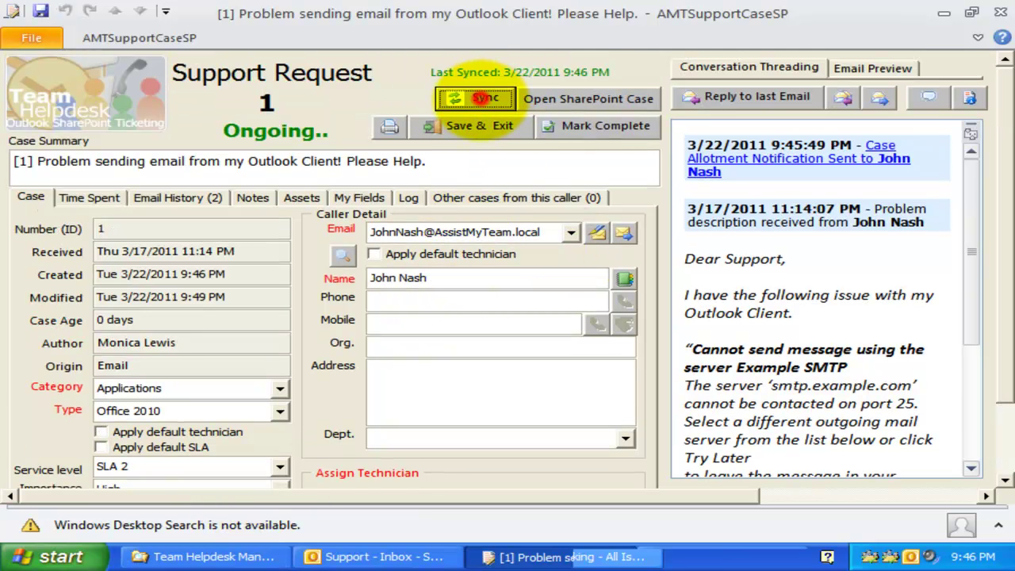
{"action": "left_click", "coordinate": [475, 98]}
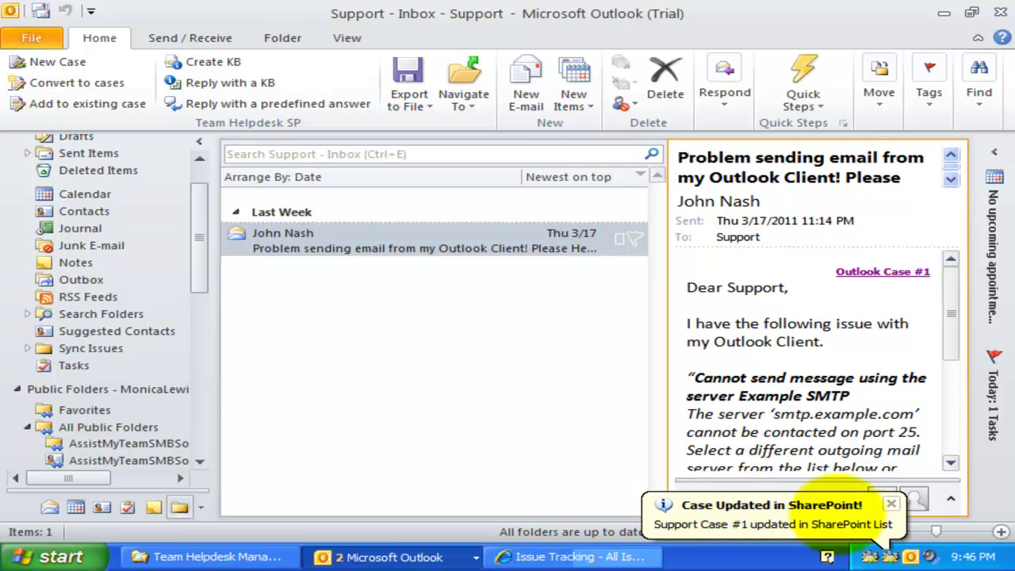
Switch to Internet Explorer, check the synced issue's assignment, due date and problem fields in a maximized view, and close it
{"action": "left_click", "coordinate": [578, 555]}
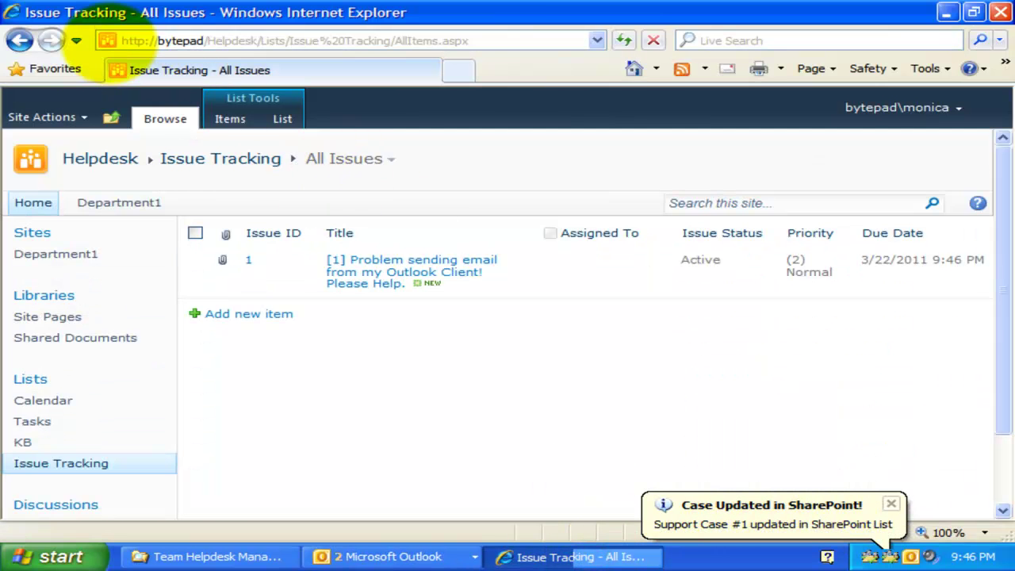
{"action": "left_click", "coordinate": [402, 264]}
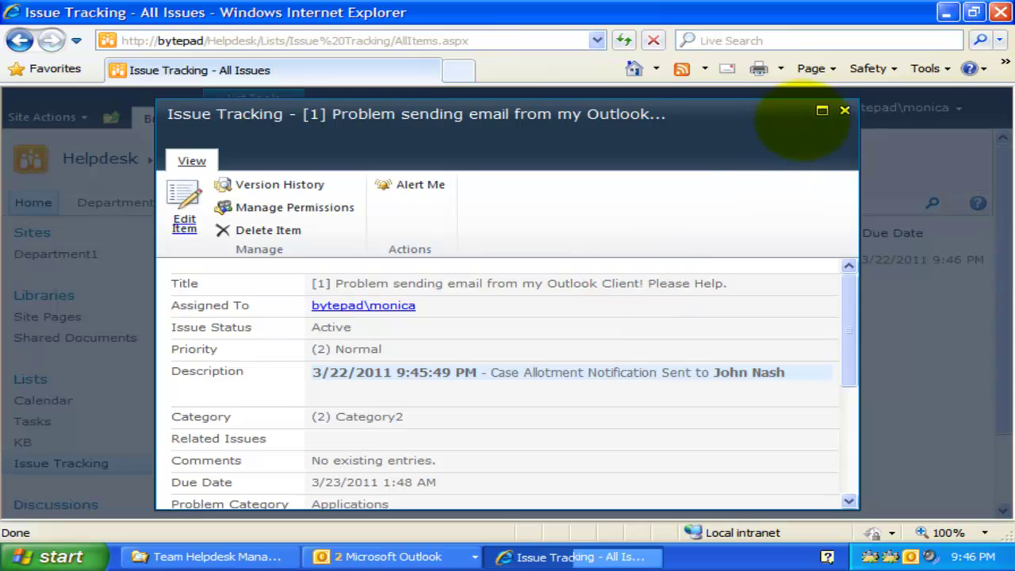
{"action": "left_click", "coordinate": [822, 110]}
{"action": "left_click", "coordinate": [991, 447]}
{"action": "left_click_drag", "start_coordinate": [992, 458], "coordinate": [987, 417]}
{"action": "left_click_drag", "start_coordinate": [384, 360], "coordinate": [293, 355]}
{"action": "left_click", "coordinate": [304, 385]}
{"action": "left_click_drag", "start_coordinate": [300, 437], "coordinate": [261, 437]}
{"action": "scroll", "coordinate": [264, 438], "scroll_direction": "up", "scroll_amount": 2}
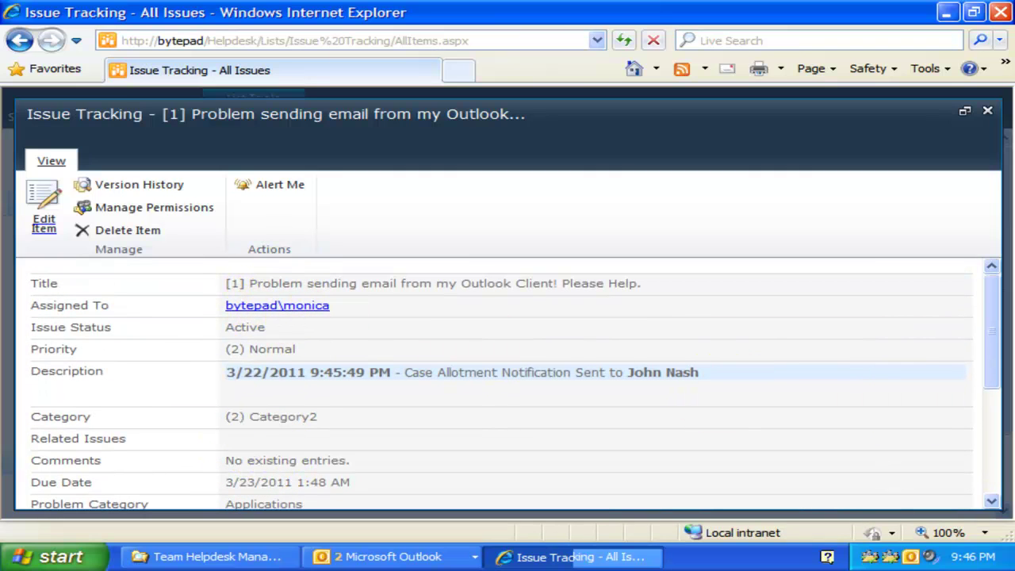
{"action": "left_click", "coordinate": [987, 111]}
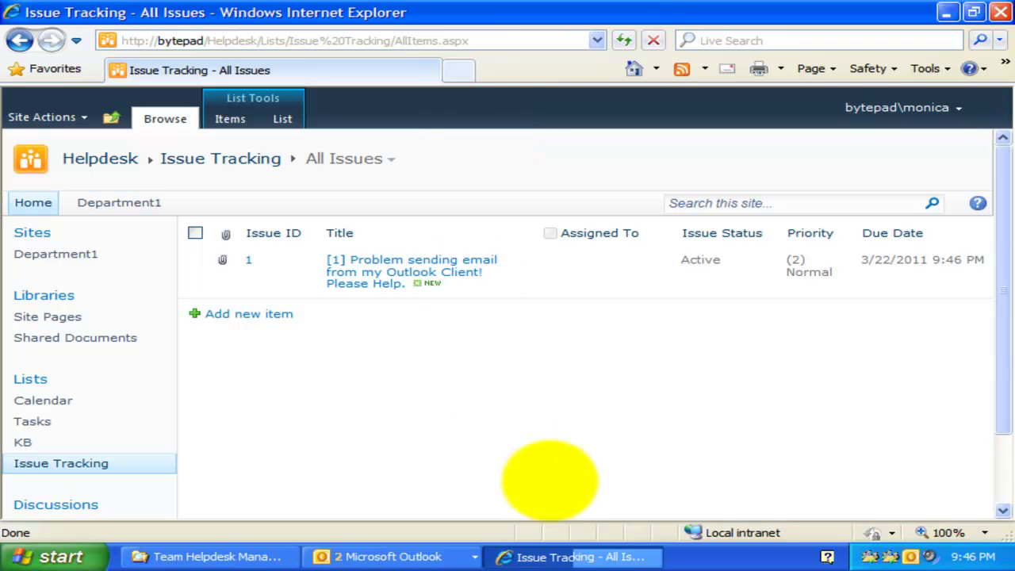
Return to Outlook, open the article "Useful keyboard and trackpad tips and shortcuts" from Team Helpdesk SP's KB folder, and sync it to SharePoint
{"action": "left_click", "coordinate": [446, 557]}
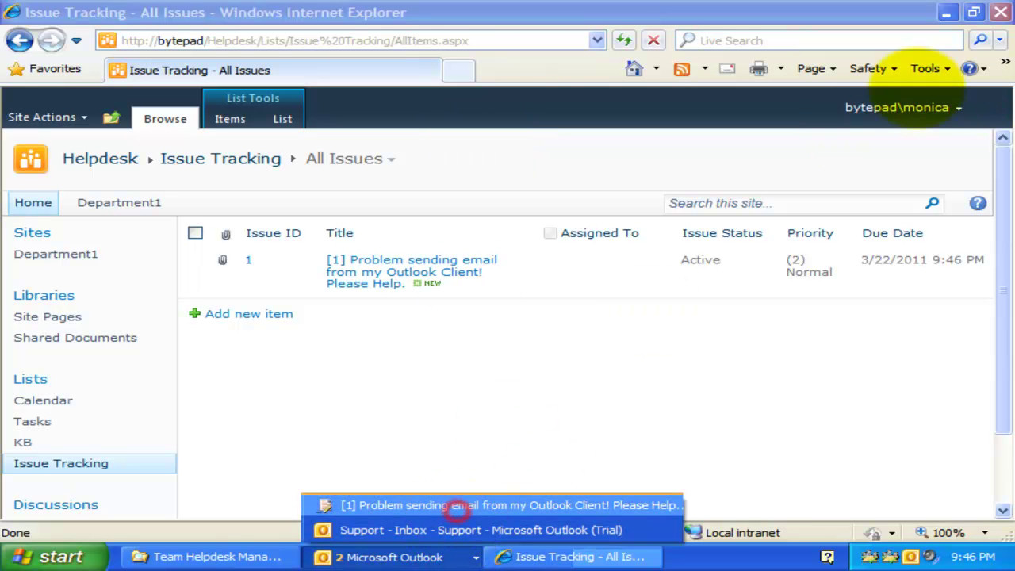
{"action": "left_click", "coordinate": [948, 11]}
{"action": "left_click", "coordinate": [948, 12]}
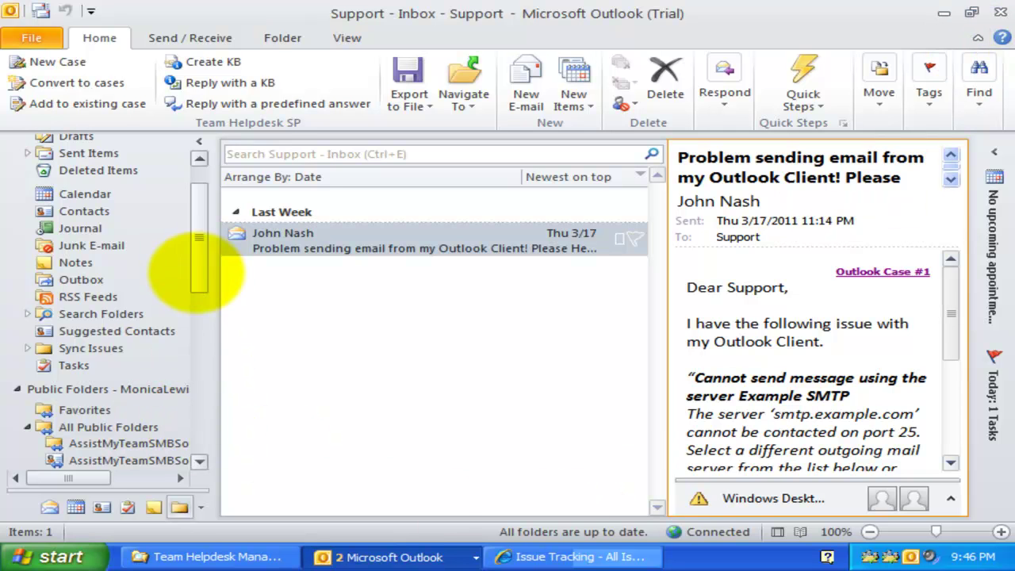
{"action": "left_click", "coordinate": [199, 311]}
{"action": "left_click", "coordinate": [87, 276]}
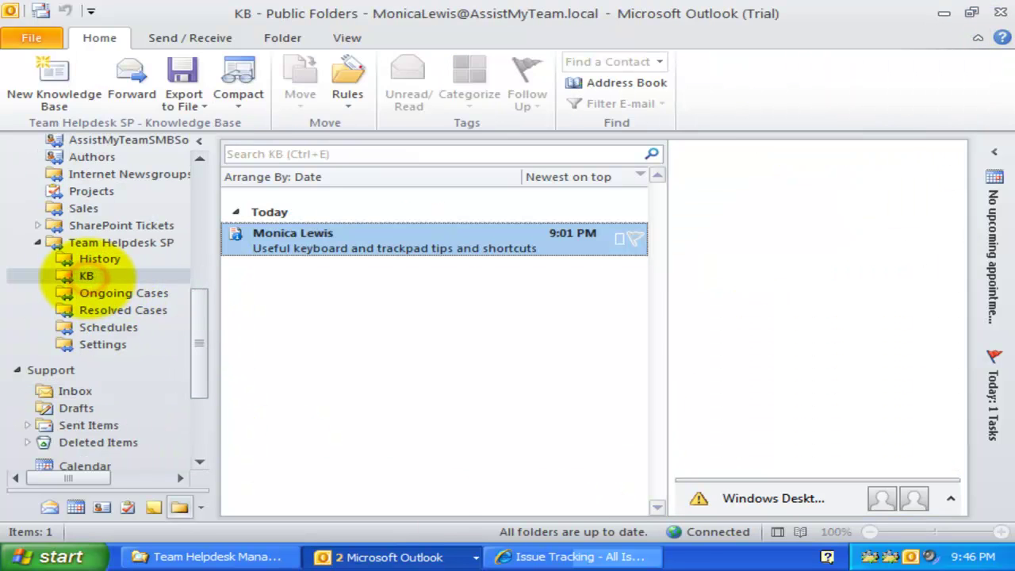
{"action": "double_click", "coordinate": [348, 250]}
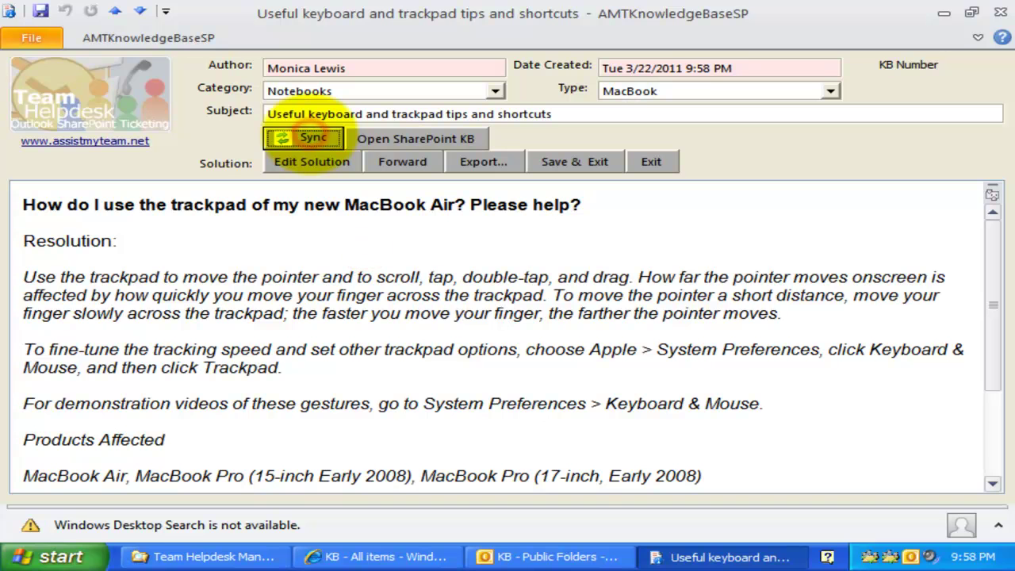
{"action": "left_click", "coordinate": [304, 138]}
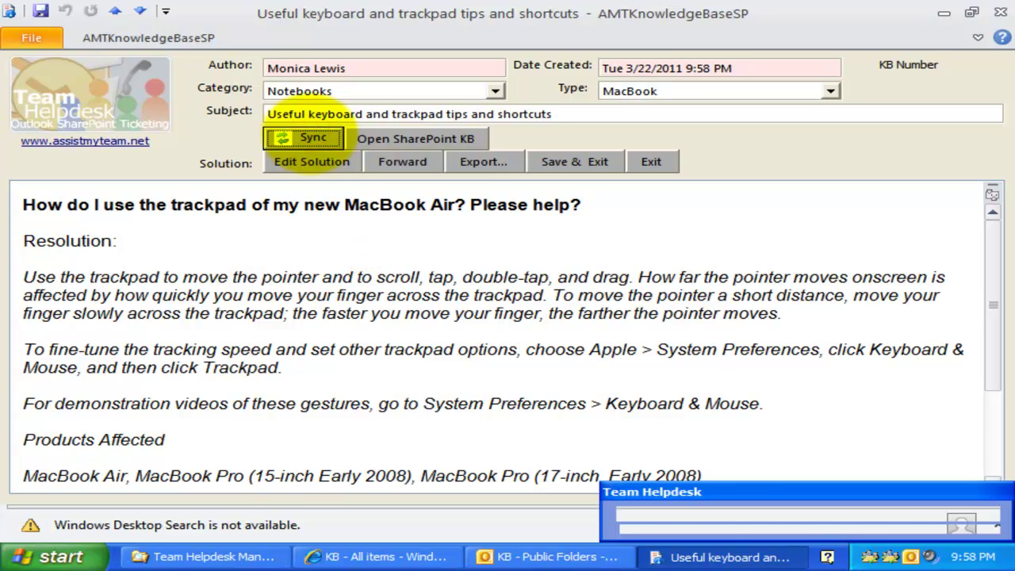
Switch to Internet Explorer, refresh the SharePoint KB list, review the synced article in a maximized view, and close it
{"action": "left_click", "coordinate": [442, 555]}
{"action": "left_click", "coordinate": [866, 110]}
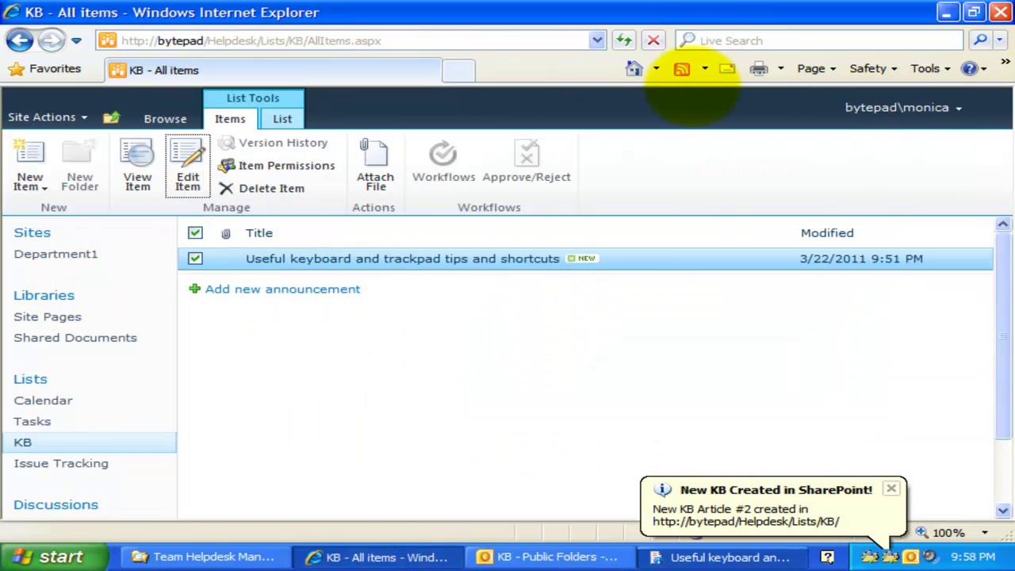
{"action": "left_click", "coordinate": [624, 41]}
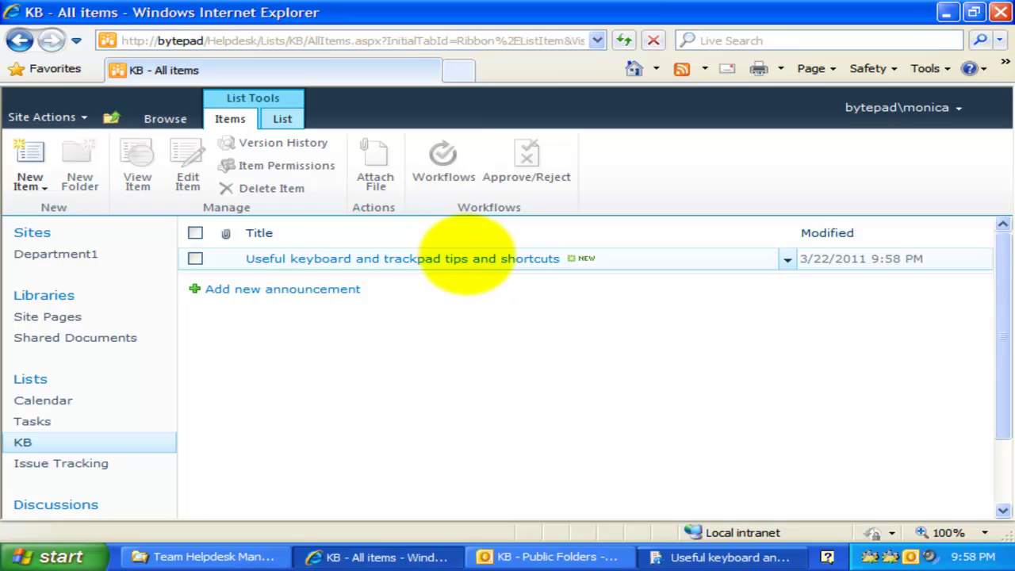
{"action": "left_click", "coordinate": [463, 259]}
{"action": "left_click", "coordinate": [822, 110]}
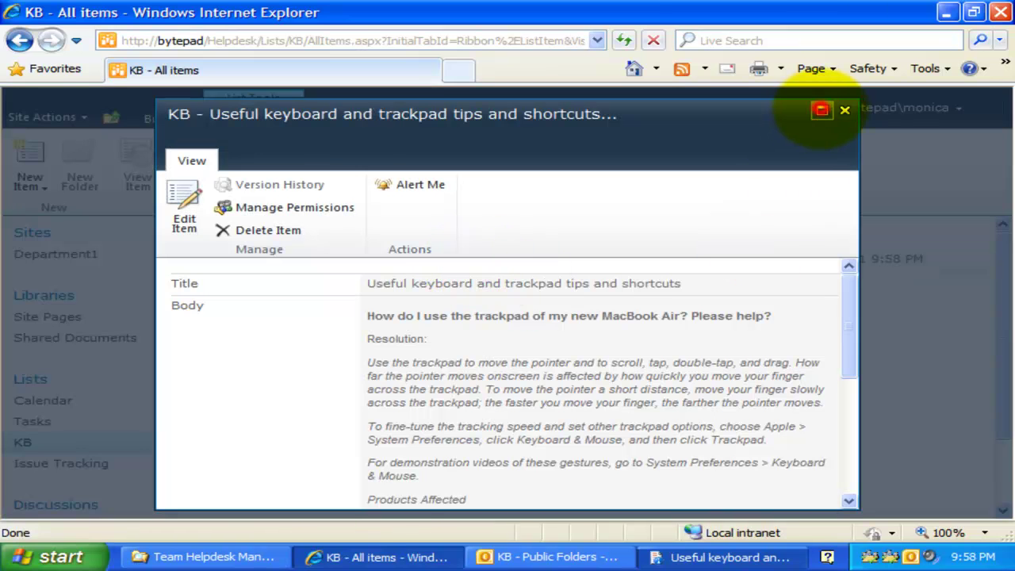
{"action": "left_click_drag", "start_coordinate": [990, 277], "coordinate": [983, 252]}
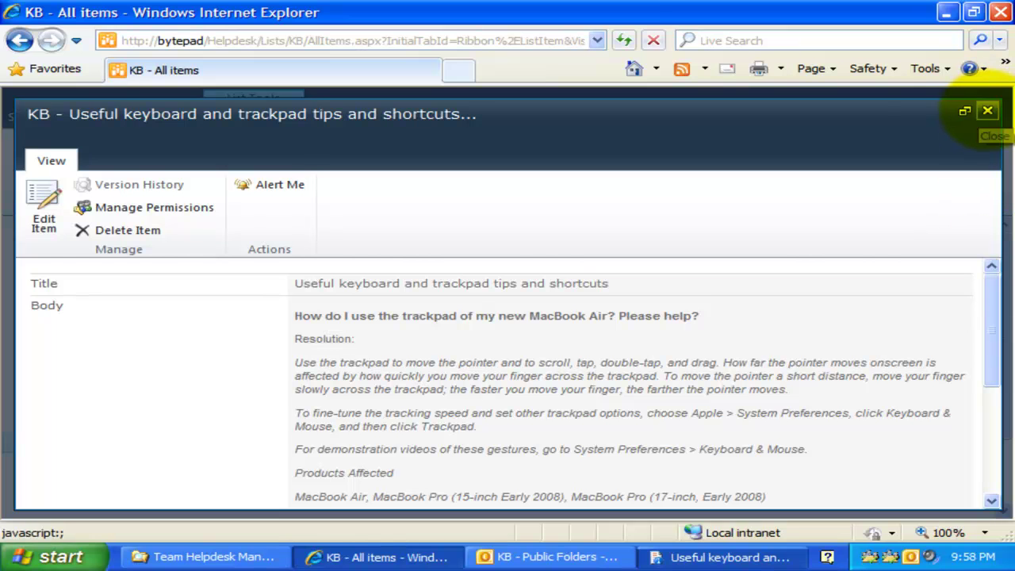
{"action": "left_click", "coordinate": [987, 110]}
Switch to the Outlook KB folder window and view the Team Helpdesk Manager SP settings, including both SharePoint mapping options
{"action": "left_click", "coordinate": [591, 554]}
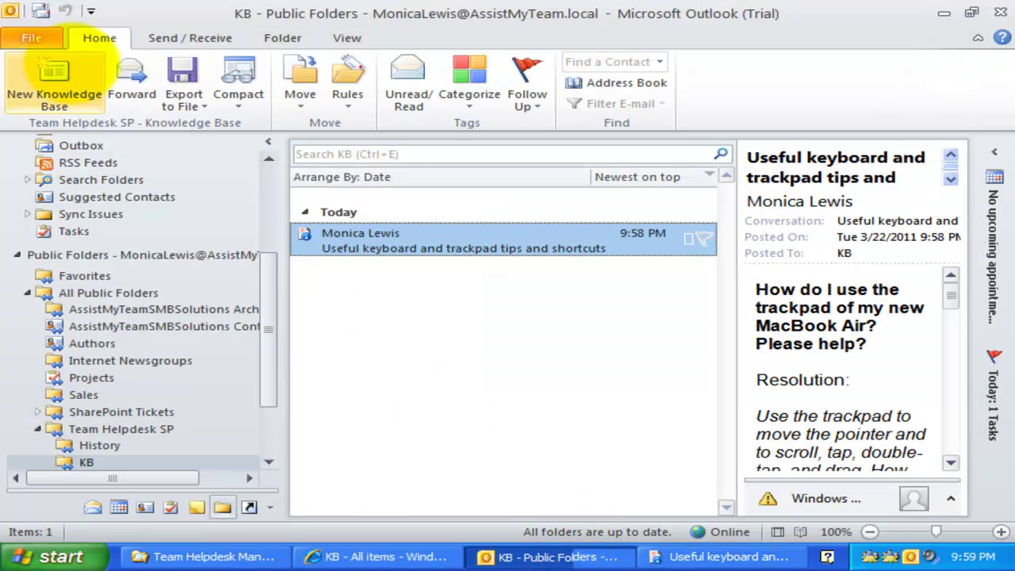
{"action": "left_click", "coordinate": [35, 37]}
{"action": "left_click", "coordinate": [67, 278]}
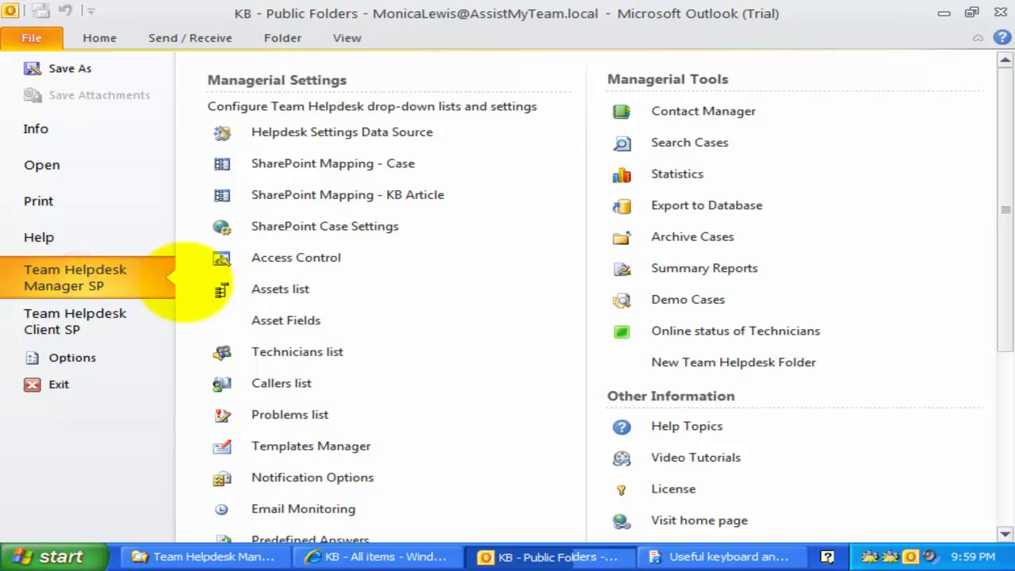
{"action": "scroll", "coordinate": [995, 238], "scroll_direction": "down", "scroll_amount": 1}
{"action": "scroll", "coordinate": [991, 229], "scroll_direction": "up", "scroll_amount": 1}
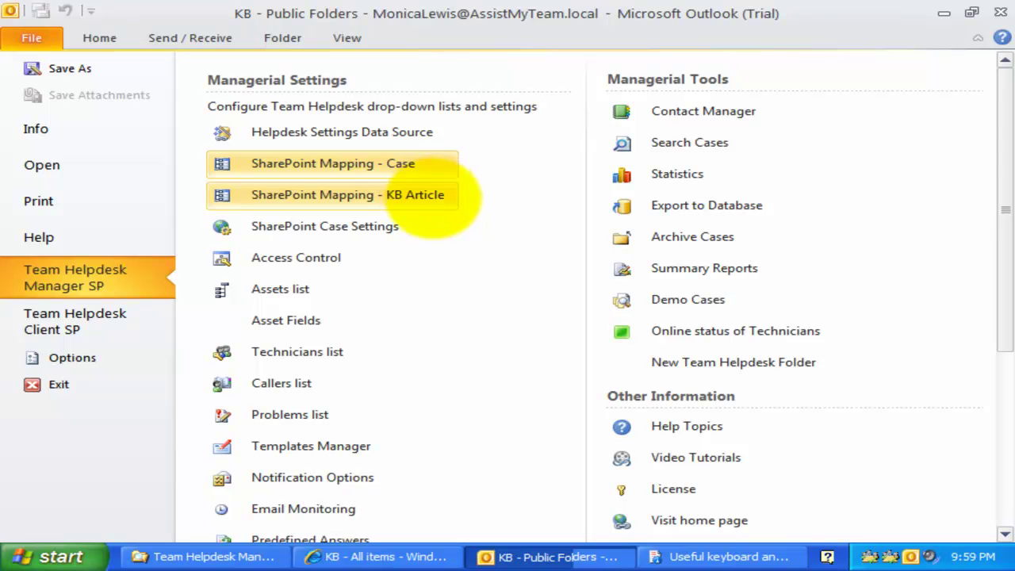
Close the Outlook KB article window, and look at the KB list in Internet Explorer before returning to Outlook
{"action": "left_click", "coordinate": [730, 552]}
{"action": "left_click", "coordinate": [766, 540]}
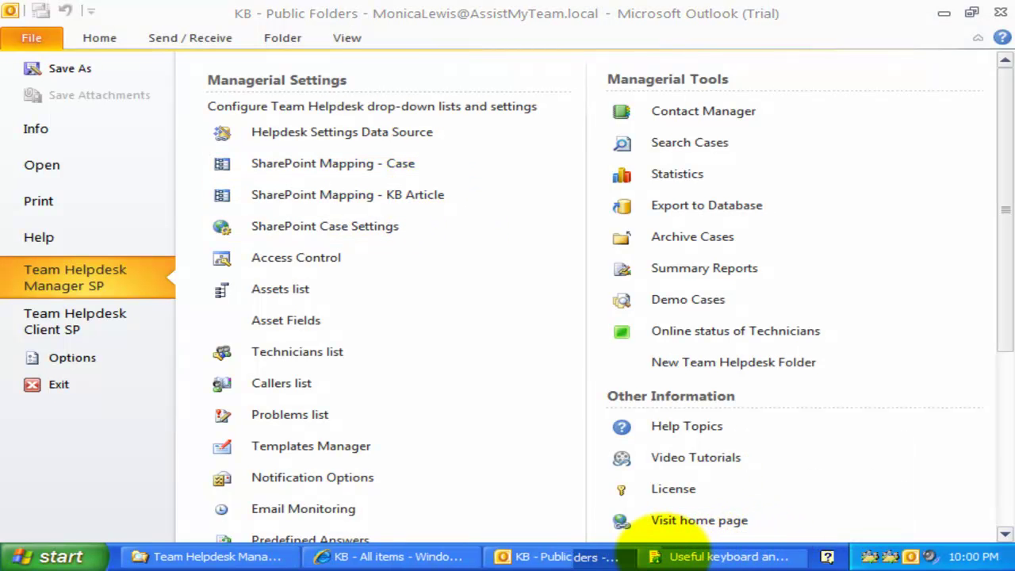
{"action": "left_click", "coordinate": [394, 555]}
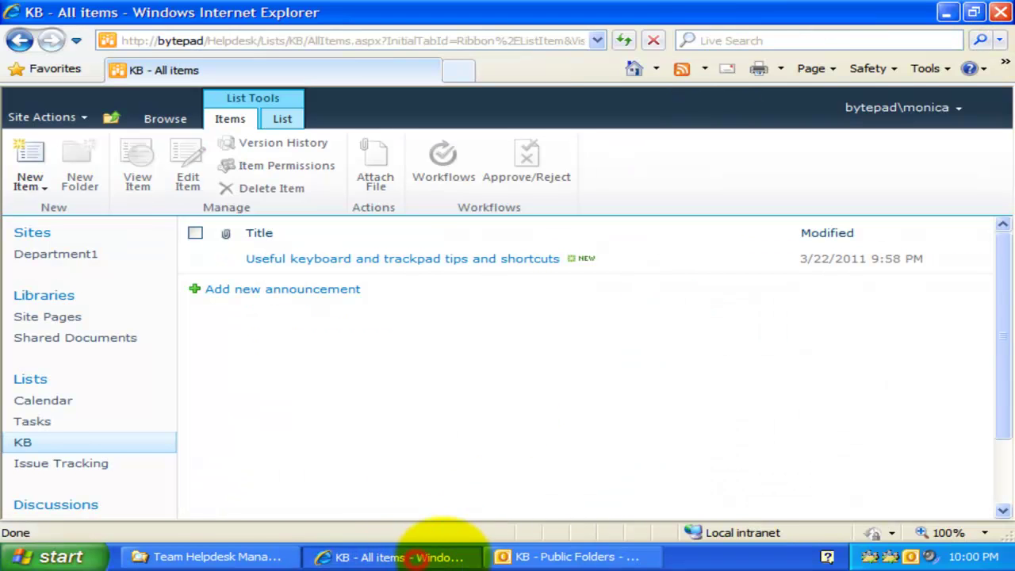
{"action": "left_click", "coordinate": [555, 555]}
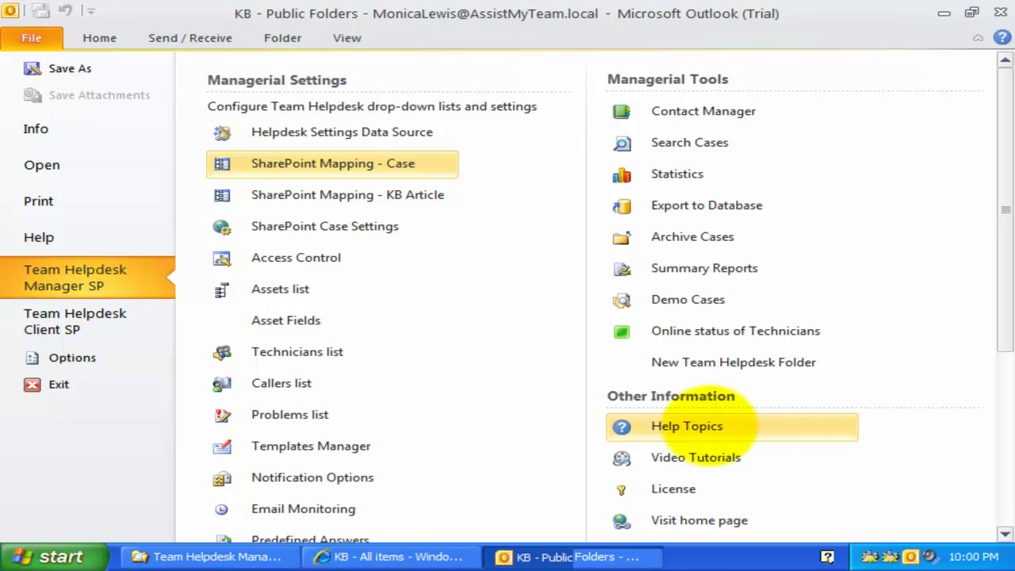
Open the Team Helpdesk help manual, browse its table of contents, close it, and dismiss the SharePoint notification
{"action": "left_click", "coordinate": [702, 427]}
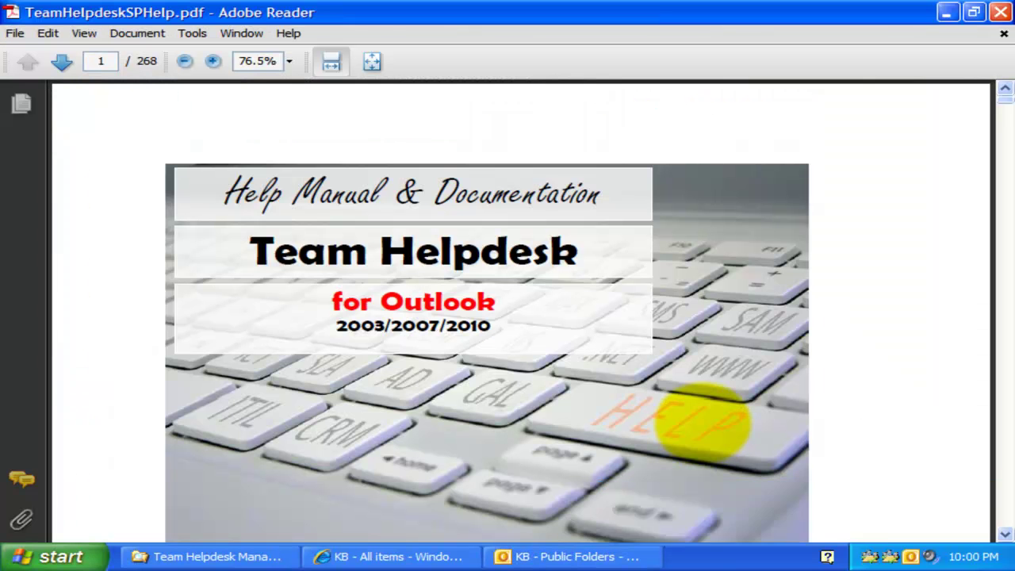
{"action": "left_click_drag", "start_coordinate": [1002, 95], "coordinate": [1003, 104]}
{"action": "scroll", "coordinate": [735, 270], "scroll_direction": "up", "scroll_amount": 10}
{"action": "scroll", "coordinate": [730, 275], "scroll_direction": "up", "scroll_amount": 3}
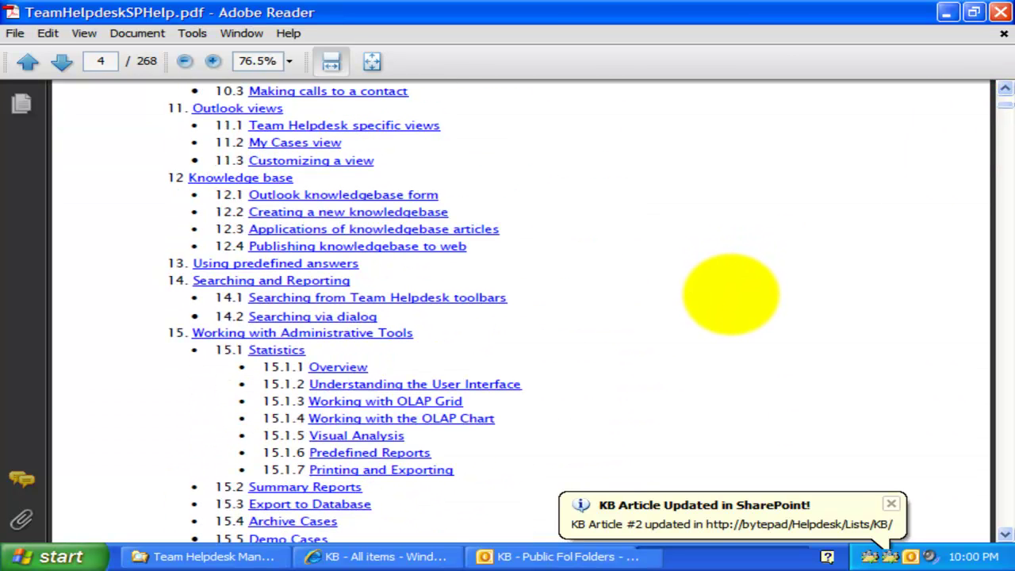
{"action": "left_click", "coordinate": [998, 12]}
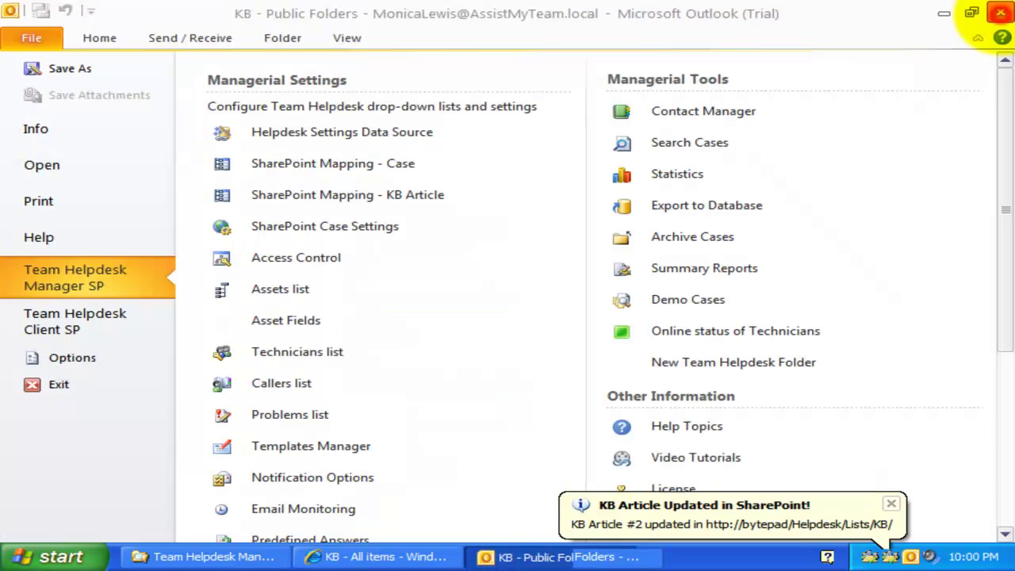
{"action": "left_click", "coordinate": [891, 503]}
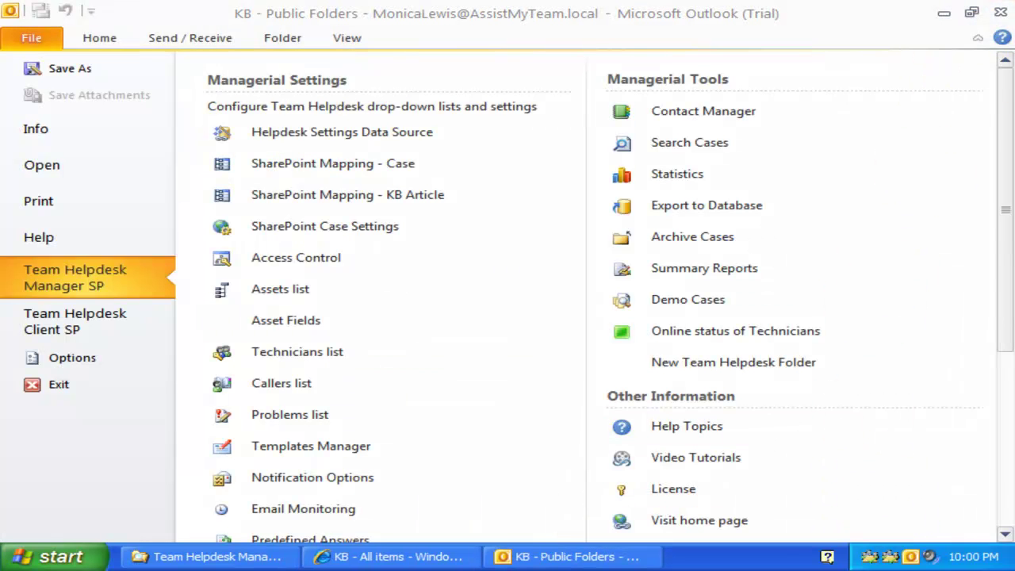